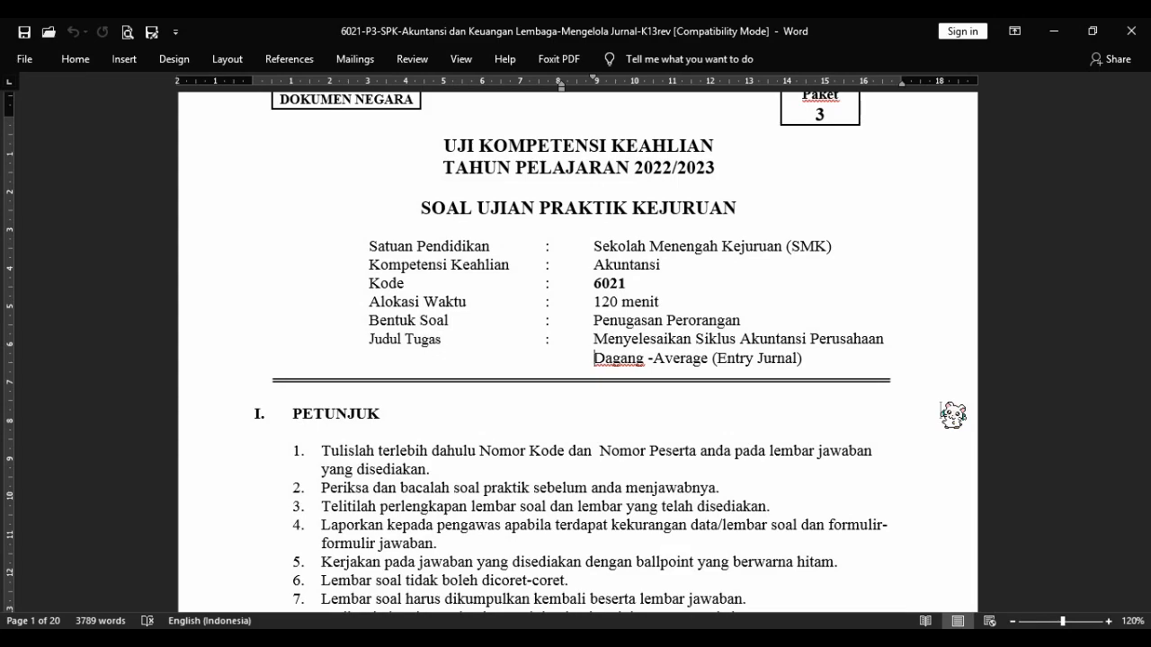
# Read through the exam document's instructions, company identity, accounting policies and chart of accounts.
pyautogui.scroll(-10, 953, 414)
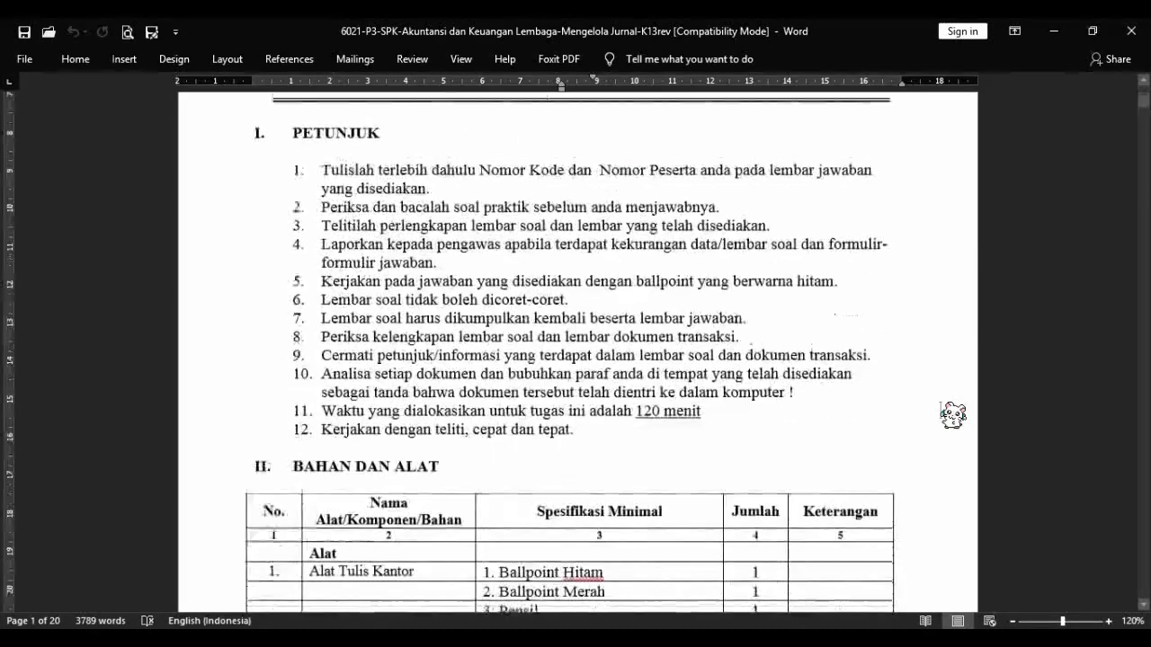
pyautogui.scroll(-10, 953, 413)
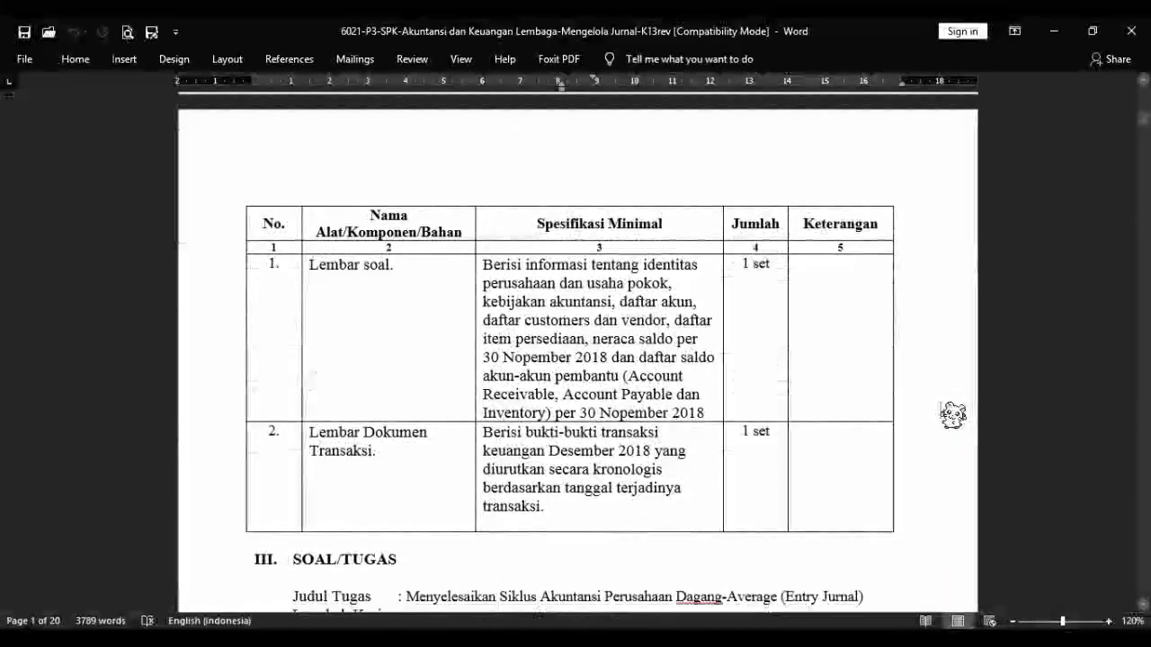
pyautogui.scroll(-8, 953, 413)
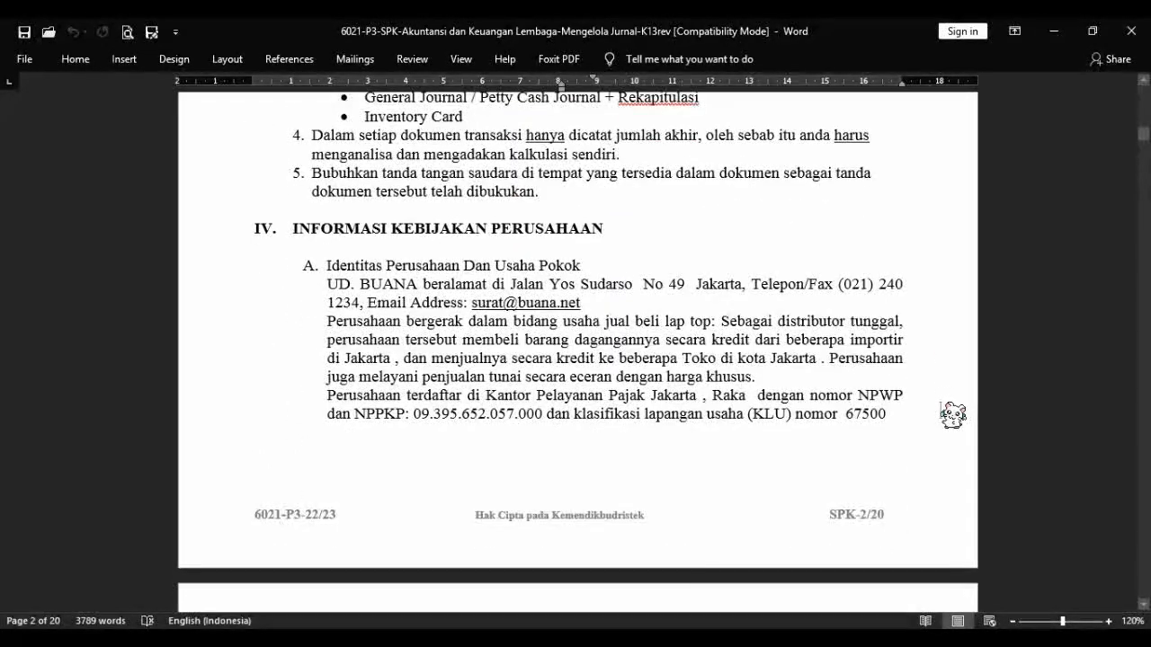
pyautogui.scroll(-1, 953, 413)
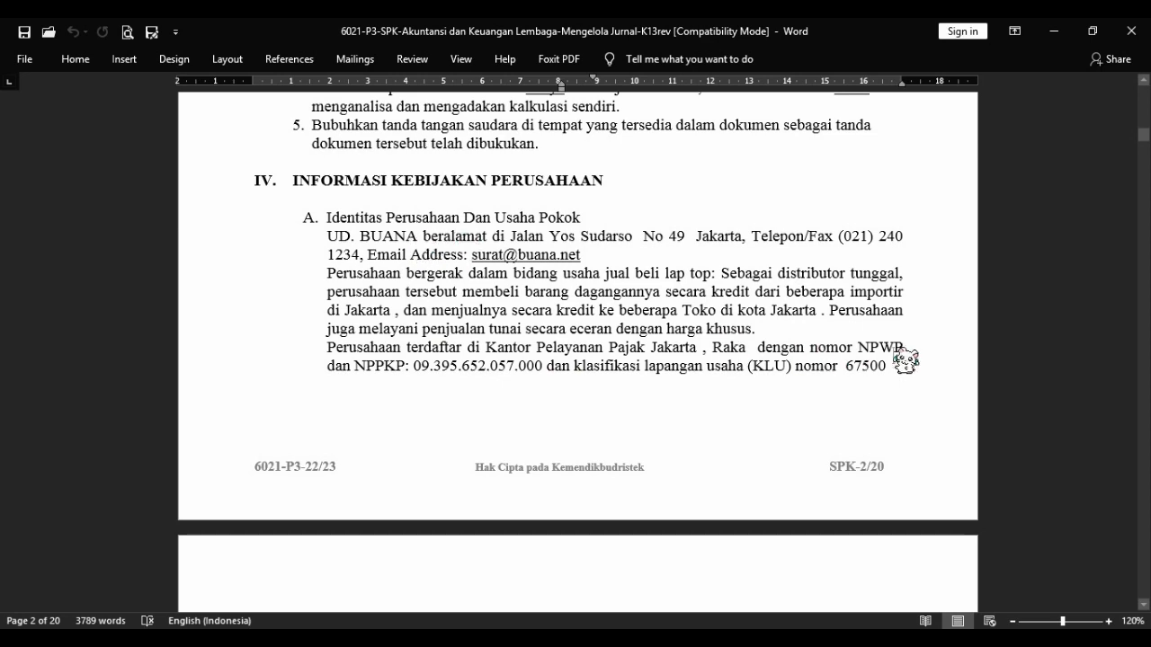
pyautogui.scroll(-10, 906, 360)
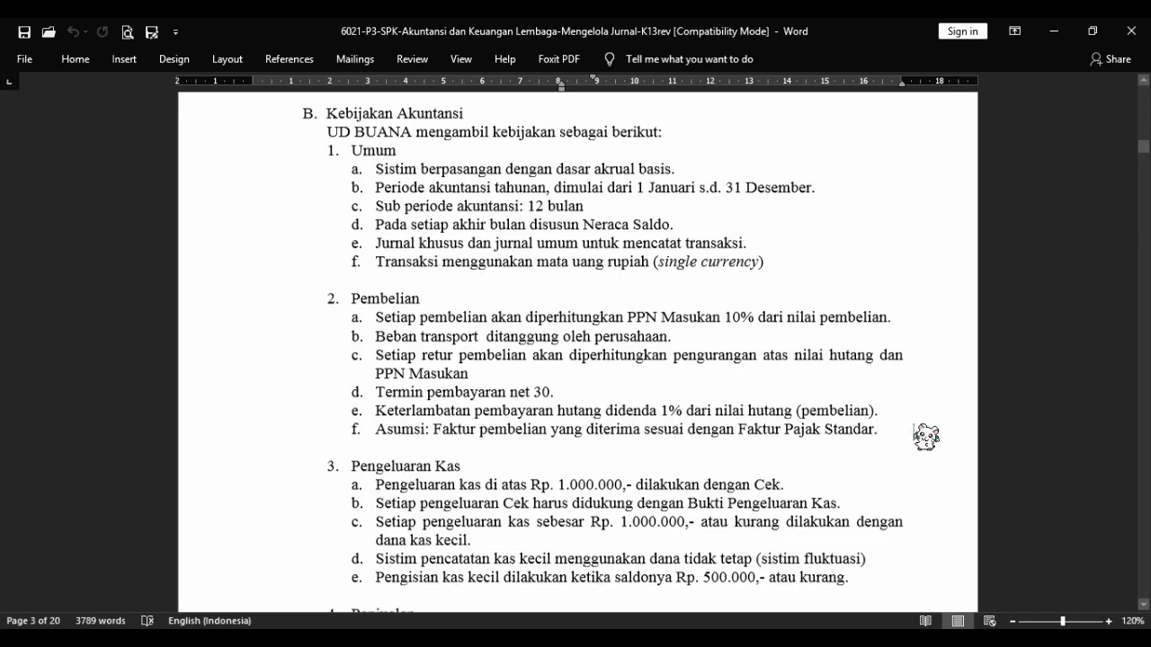
pyautogui.scroll(-2, 925, 436)
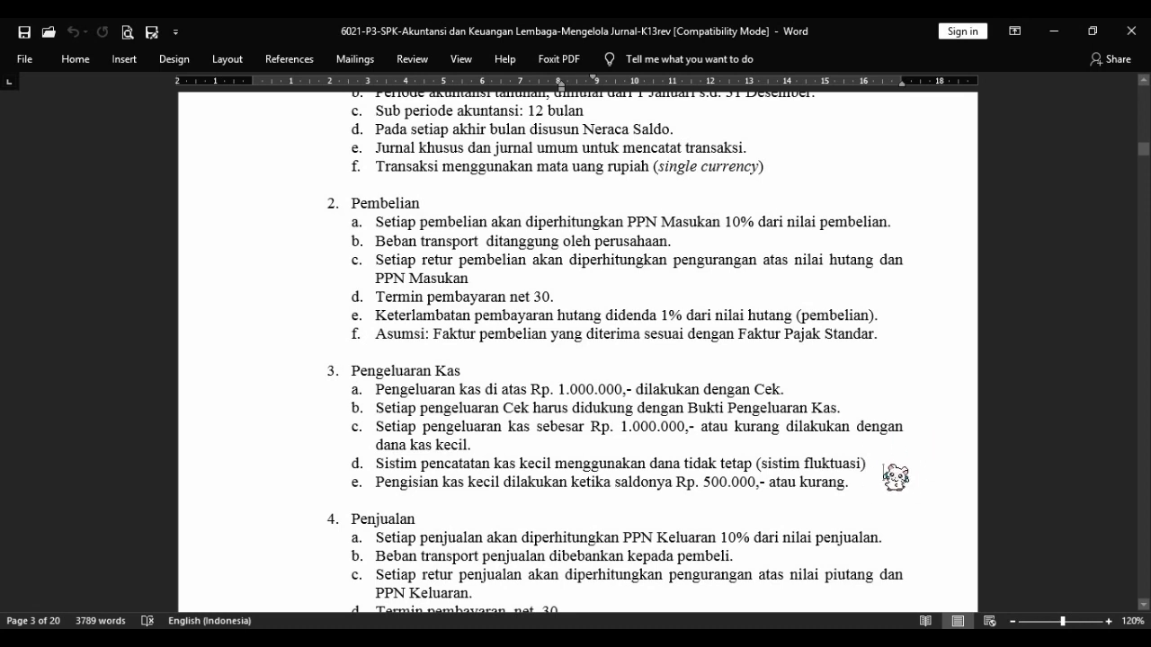
pyautogui.scroll(-6, 895, 477)
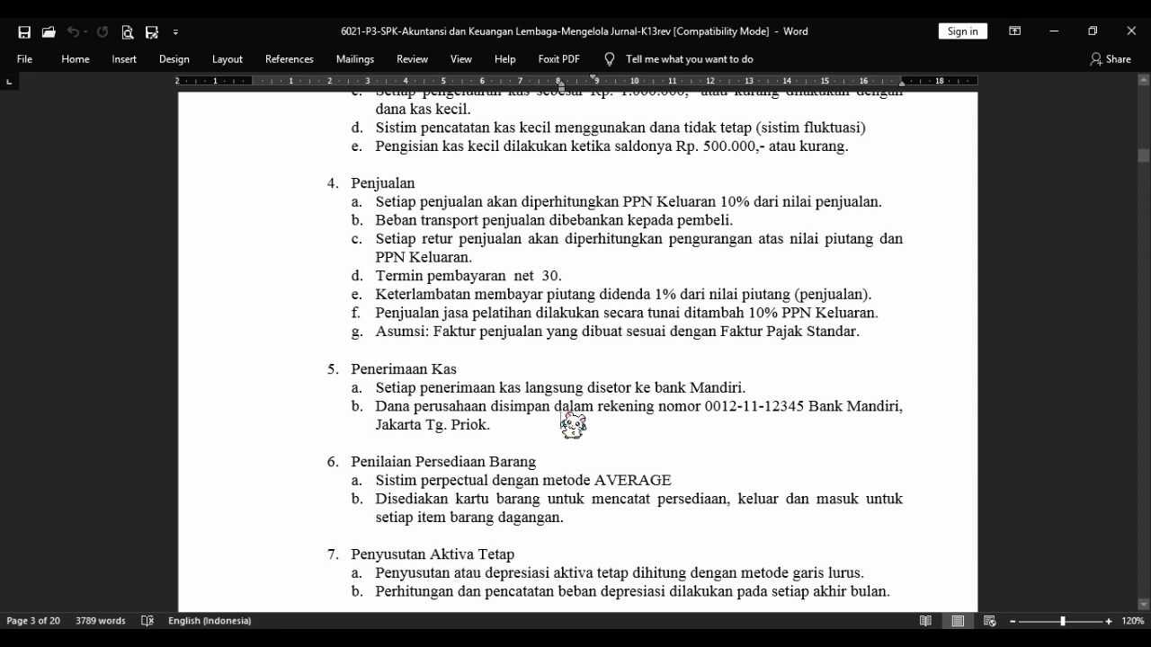
pyautogui.scroll(-3, 807, 454)
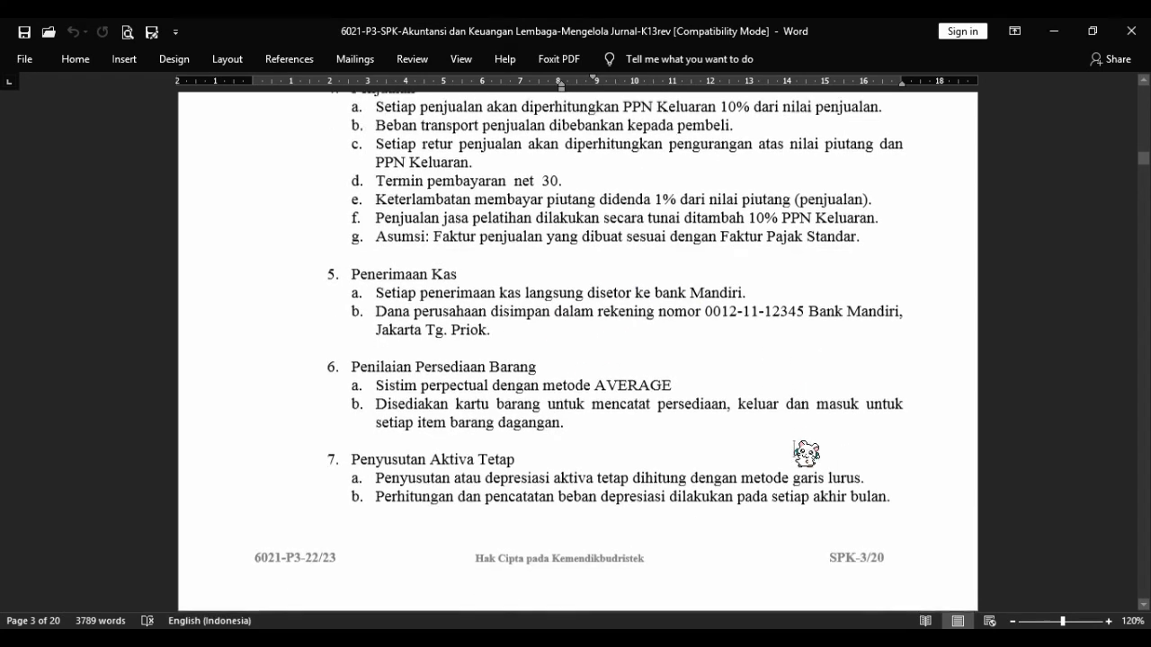
pyautogui.scroll(-3, 807, 454)
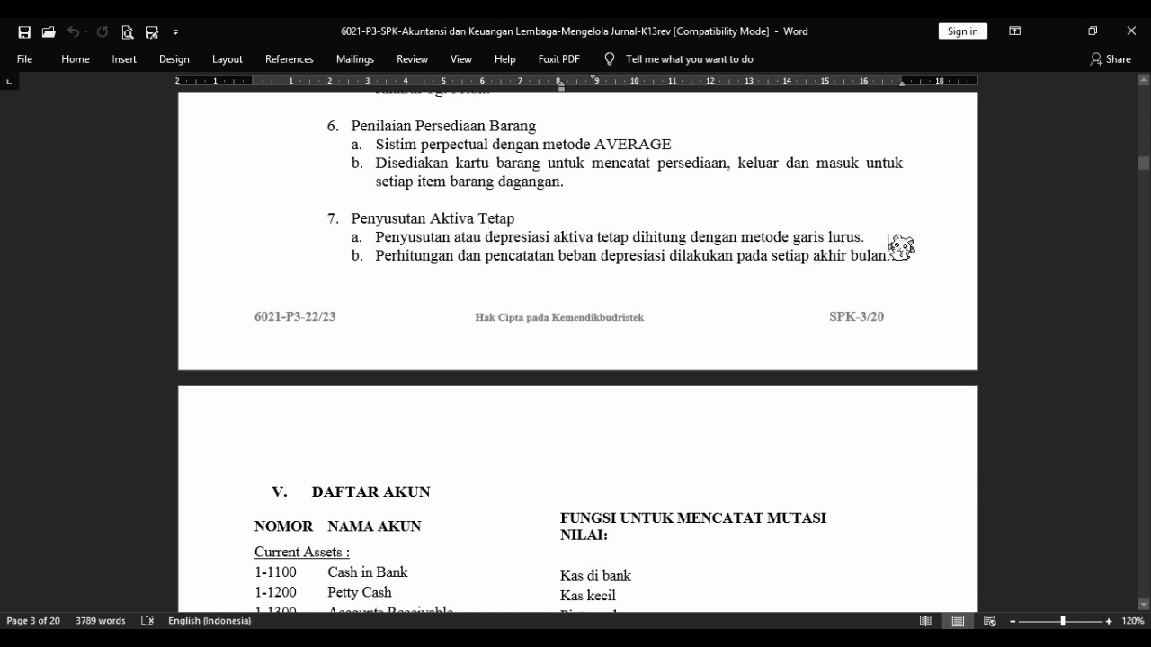
pyautogui.scroll(-1, 900, 247)
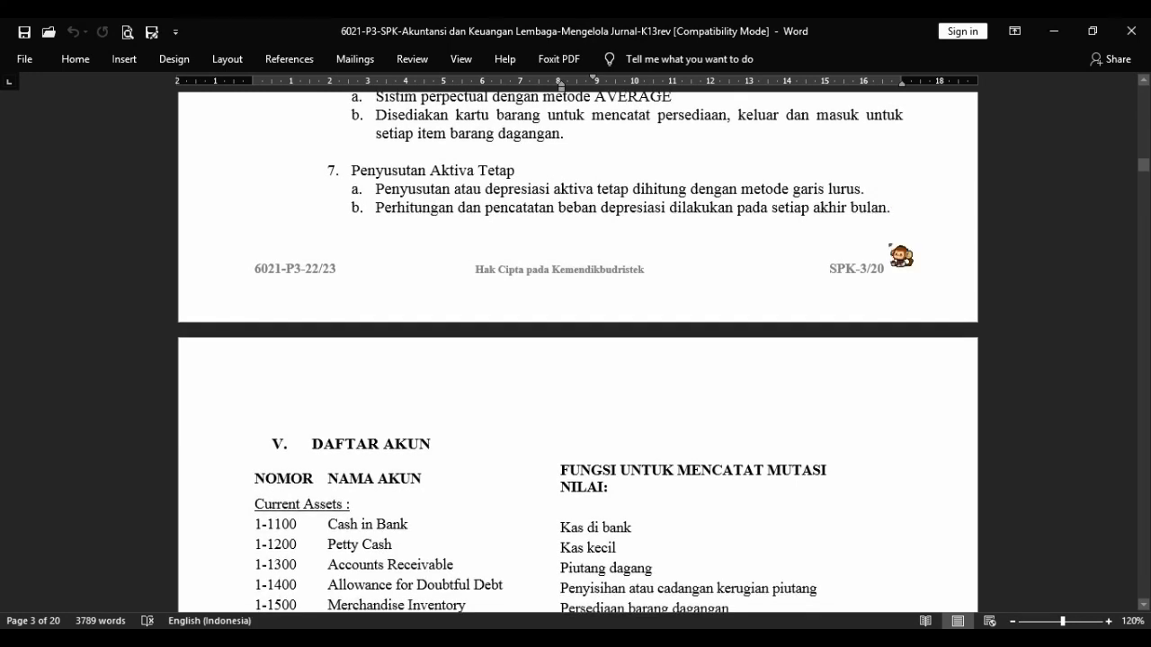
pyautogui.scroll(-5, 900, 247)
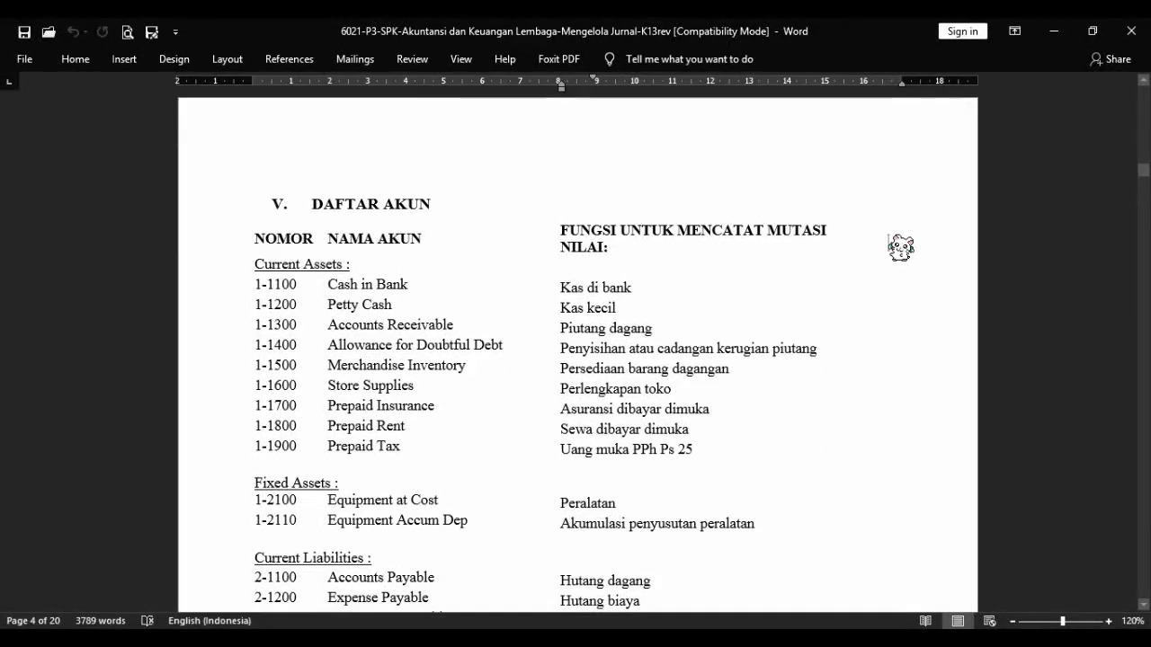
pyautogui.scroll(-2, 900, 247)
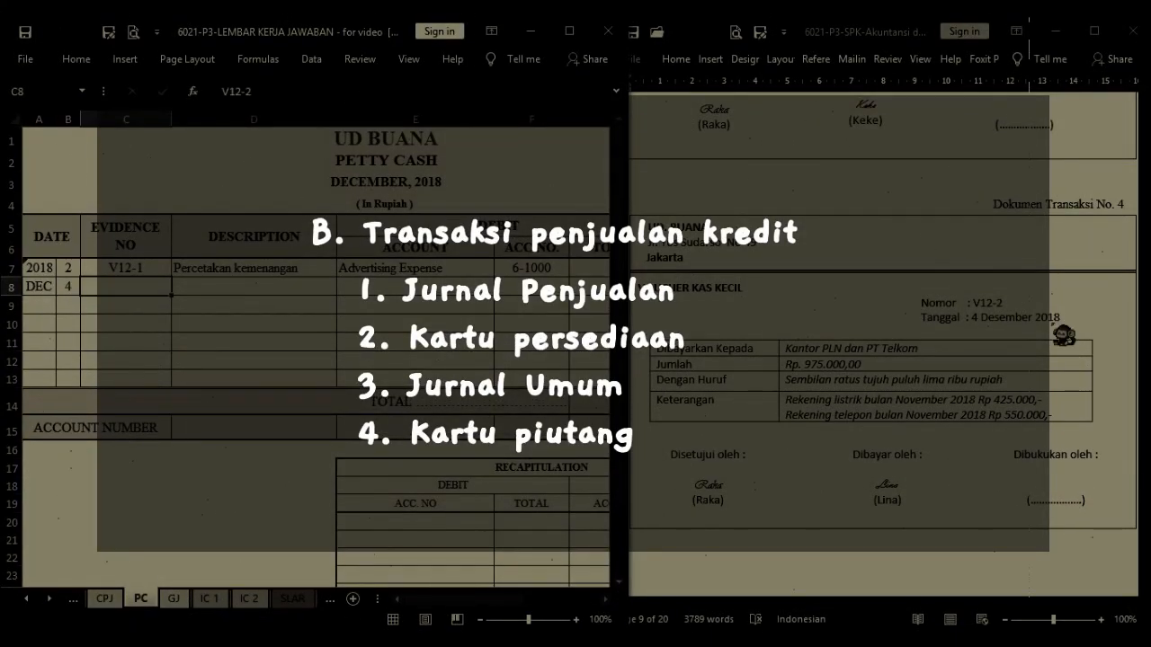
# Record voucher V12-2 of 4 December for Kantor PLN & PT TELKOM in the Petty Cash journal, with Expense Payable as the debit account.
pyautogui.press('F4')
pyautogui.press('Right')
pyautogui.press('F4')
pyautogui.press('Right')
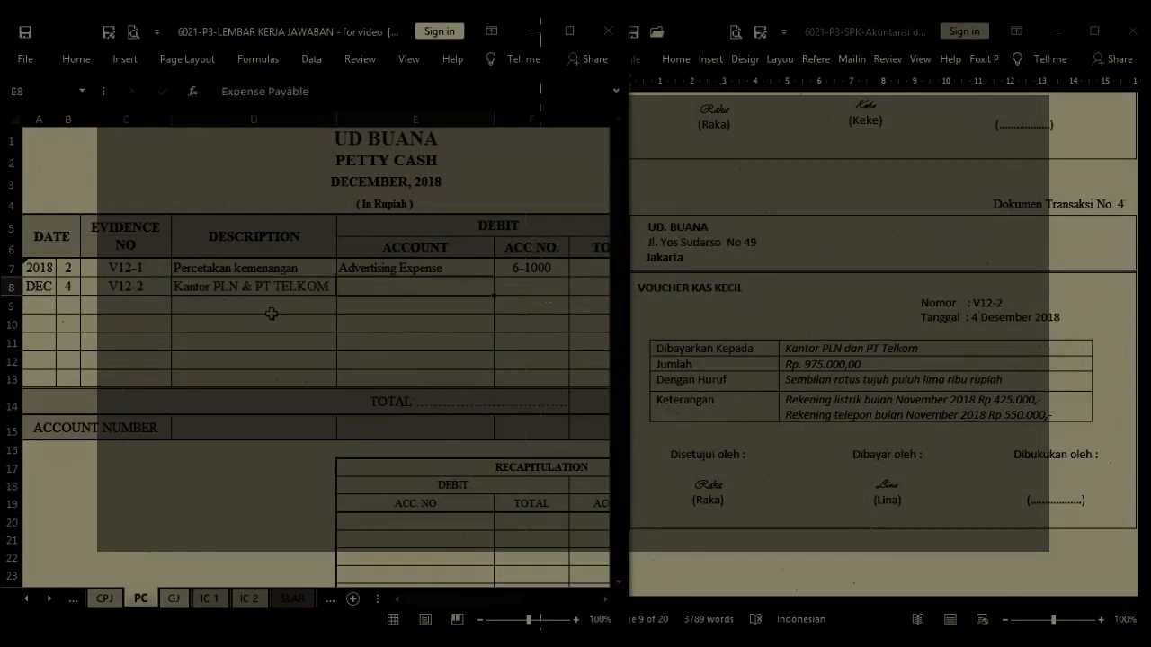
pyautogui.press('F4')
pyautogui.press('Right')
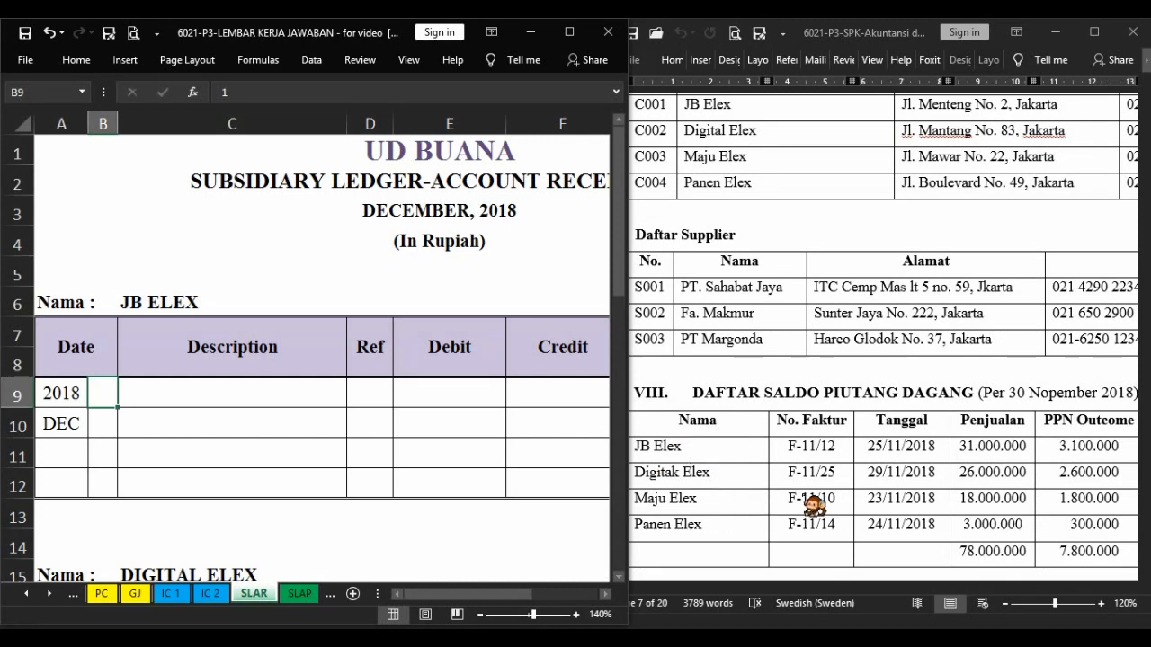
# Enter day 1 and the description Beginning Balance in the first row of JB Elex's receivable ledger.
pyautogui.click(745, 454)
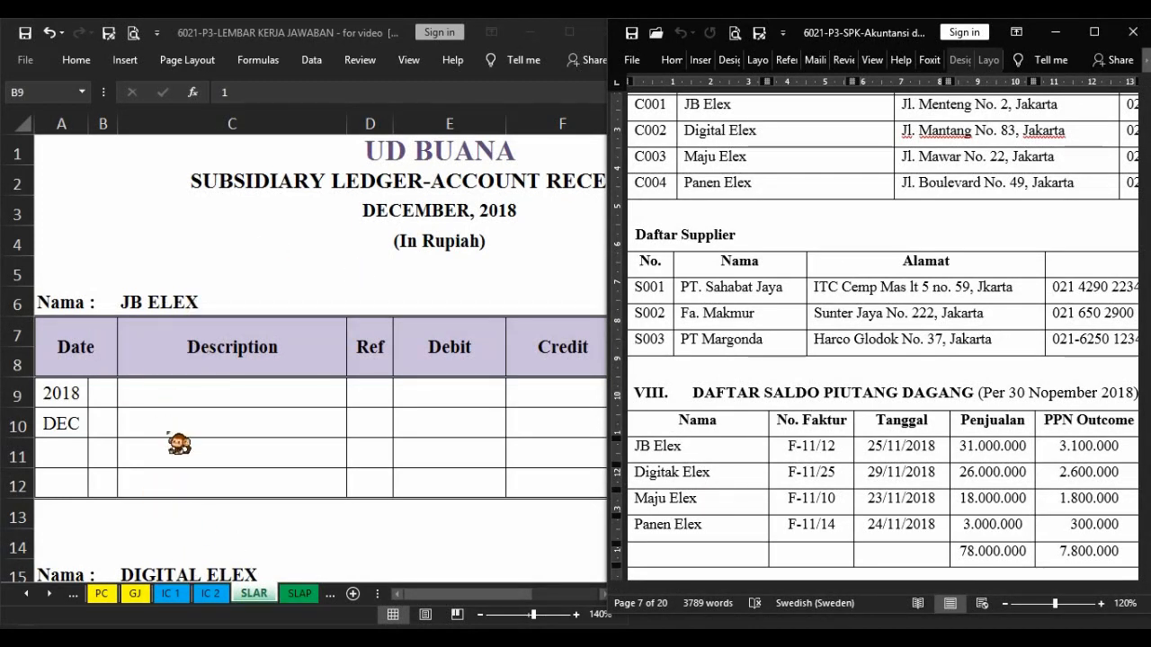
pyautogui.click(107, 392)
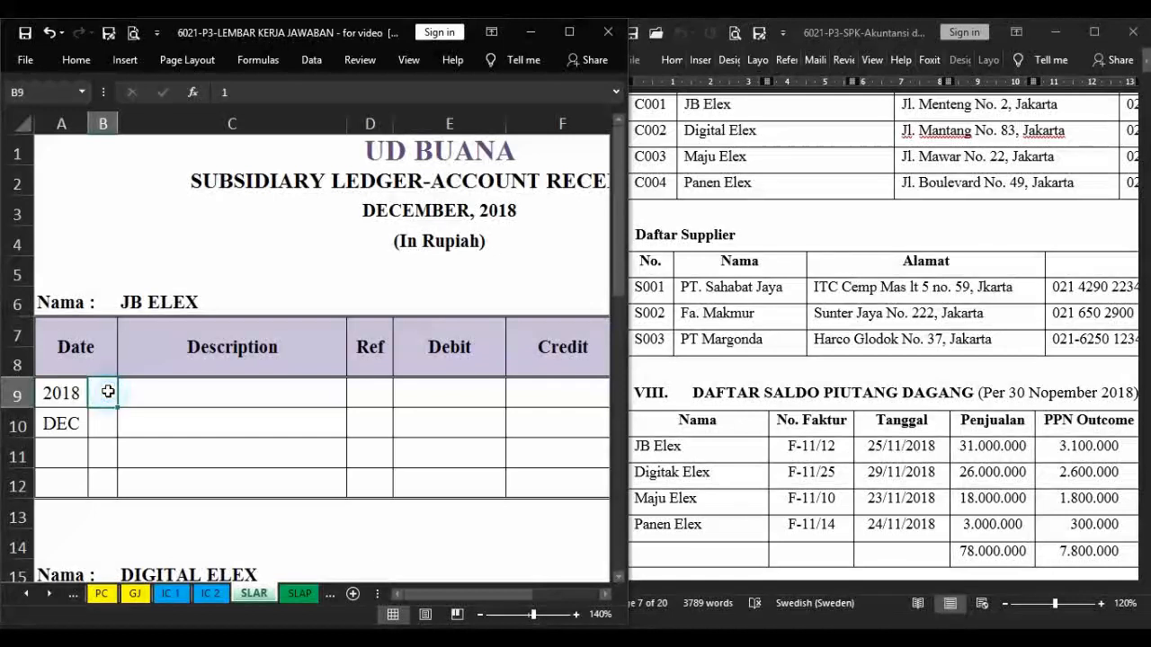
pyautogui.click(182, 394)
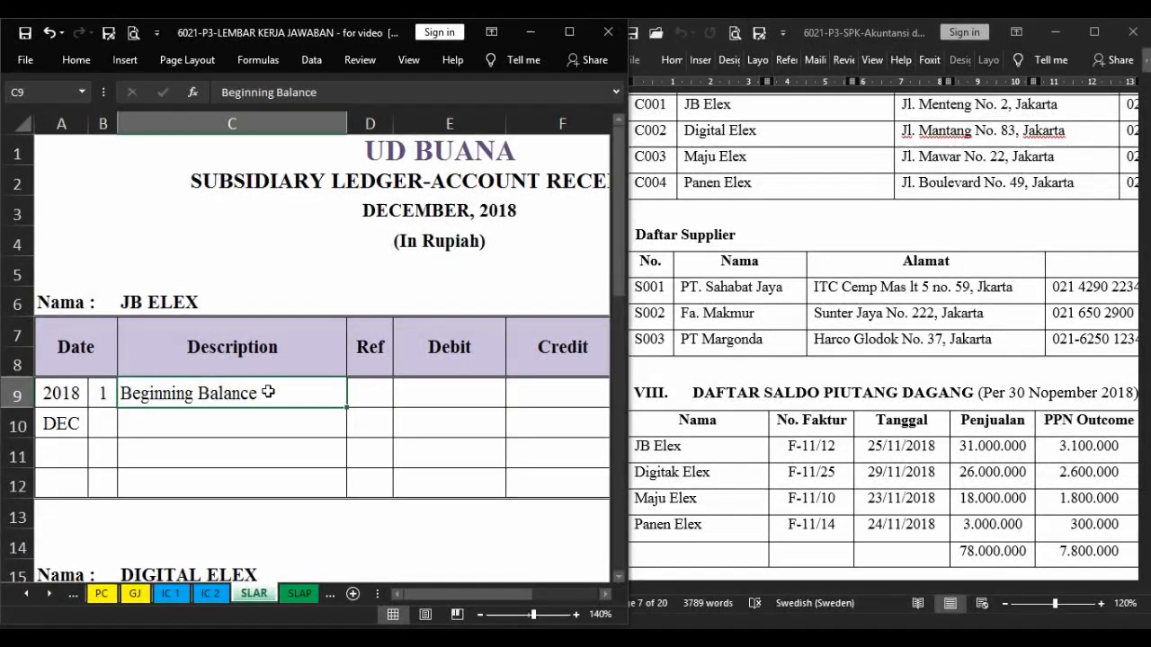
# Enter JB Elex's total of 34.100.000 from the receivables list as the debit balance of its opening row.
pyautogui.click(772, 500)
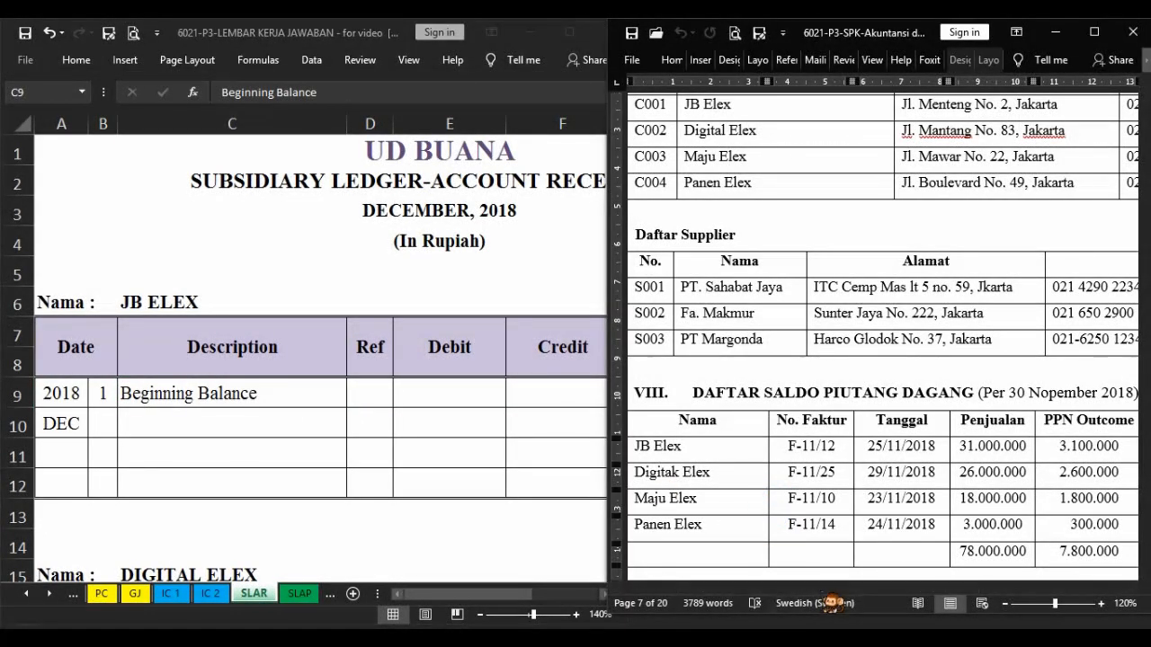
pyautogui.moveTo(820, 580); pyautogui.dragTo(935, 581)
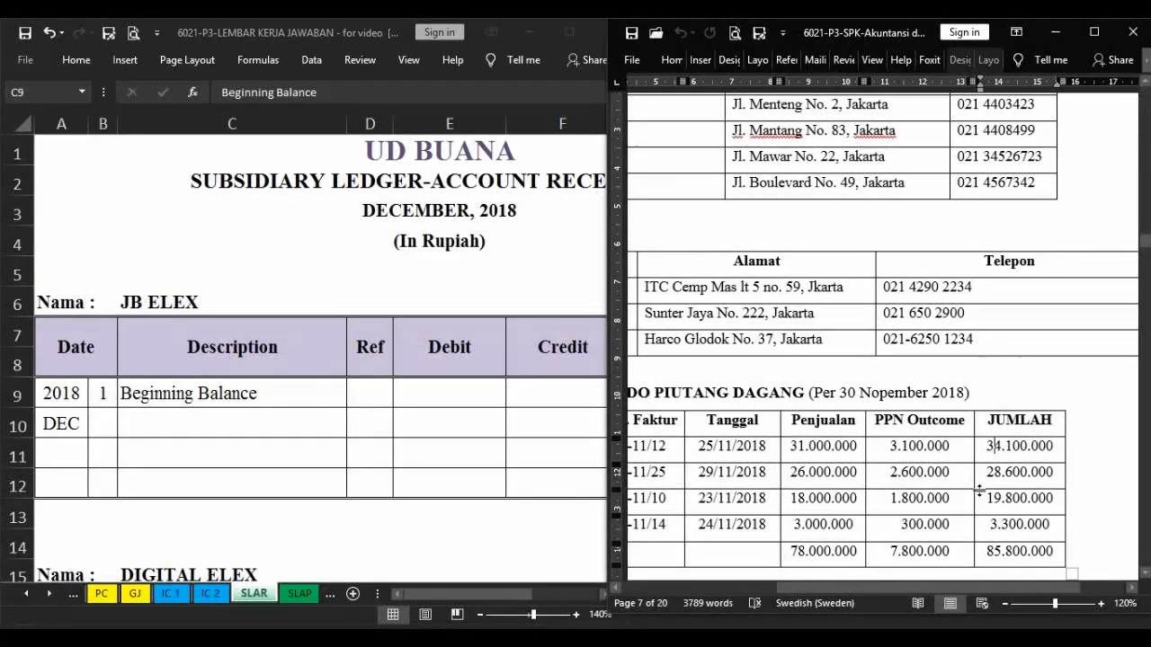
pyautogui.click(544, 396)
pyautogui.click(543, 395)
pyautogui.press('Right')
pyautogui.press('Right')
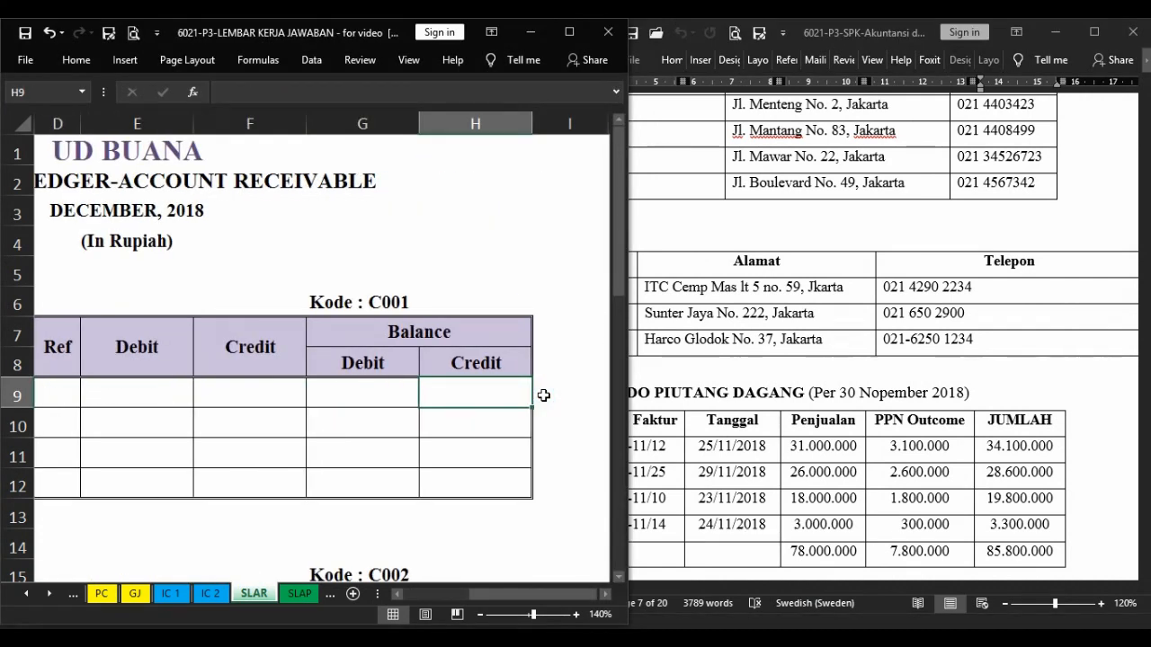
pyautogui.press('Left')
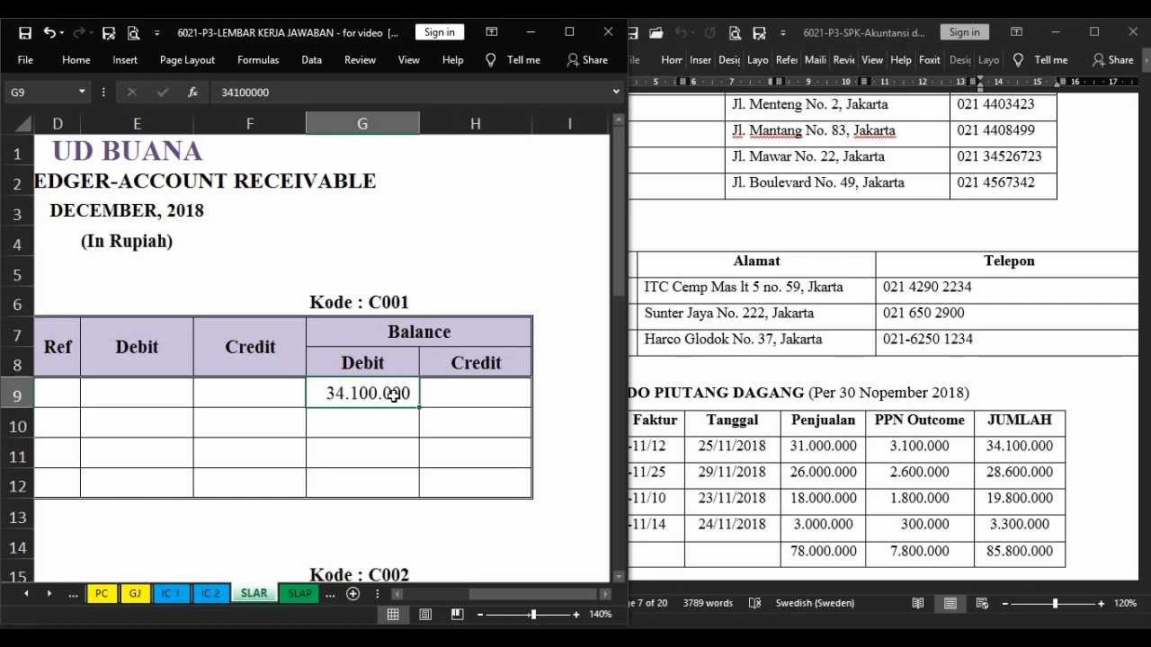
# Enter day 1 and the description Beginning Balance in the first row of Digital Elex's receivable ledger.
pyautogui.click(498, 524)
pyautogui.moveTo(530, 593); pyautogui.dragTo(463, 594)
pyautogui.scroll(-3, 192, 442)
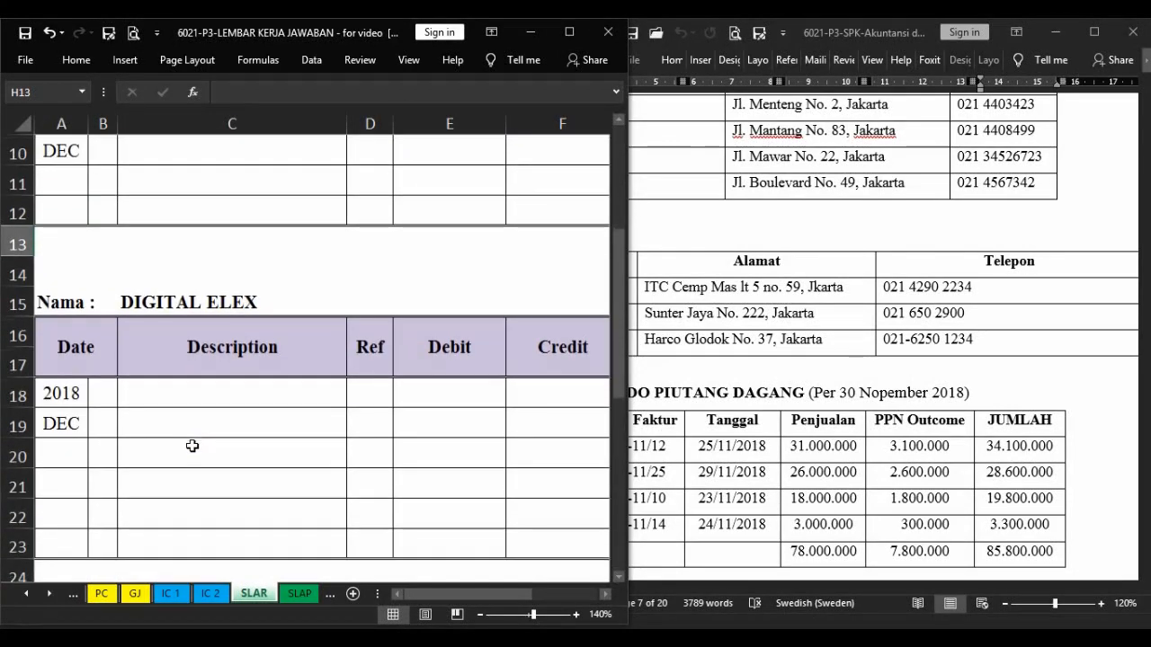
pyautogui.click(689, 547)
pyautogui.moveTo(975, 589); pyautogui.dragTo(770, 586)
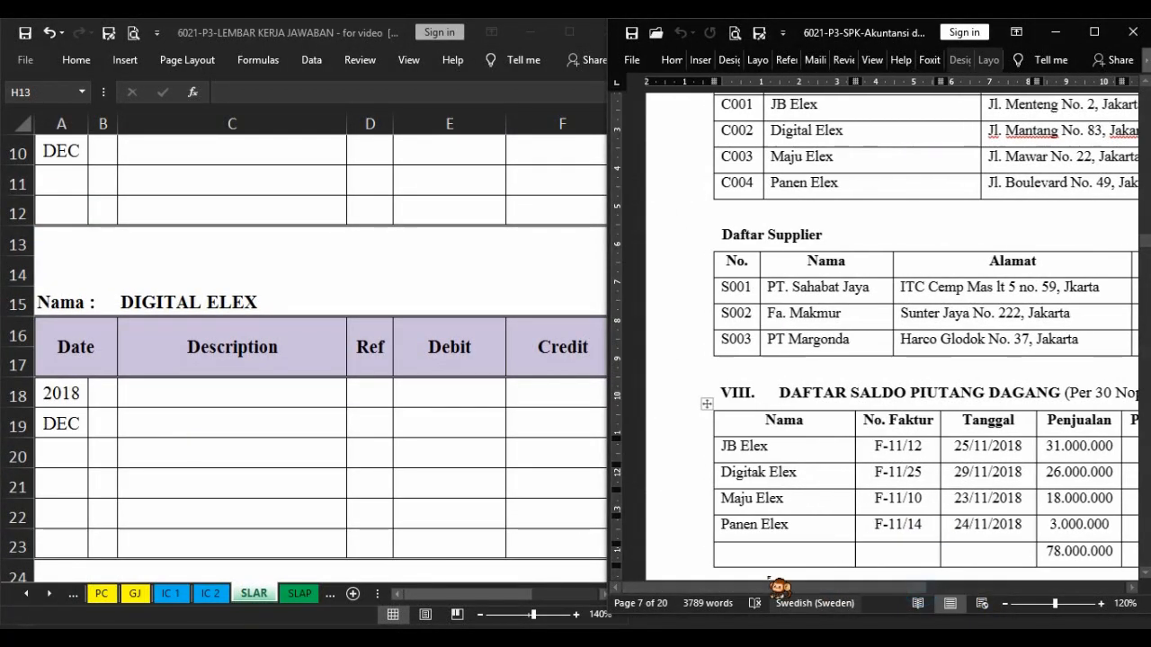
pyautogui.click(106, 387)
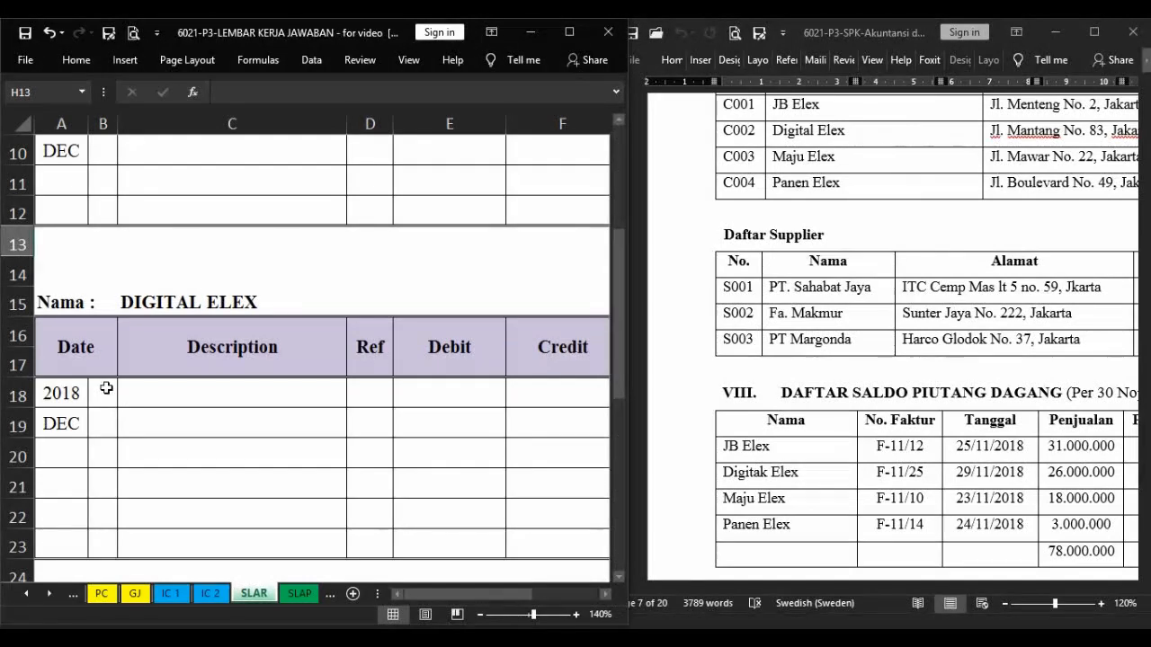
pyautogui.click(106, 388)
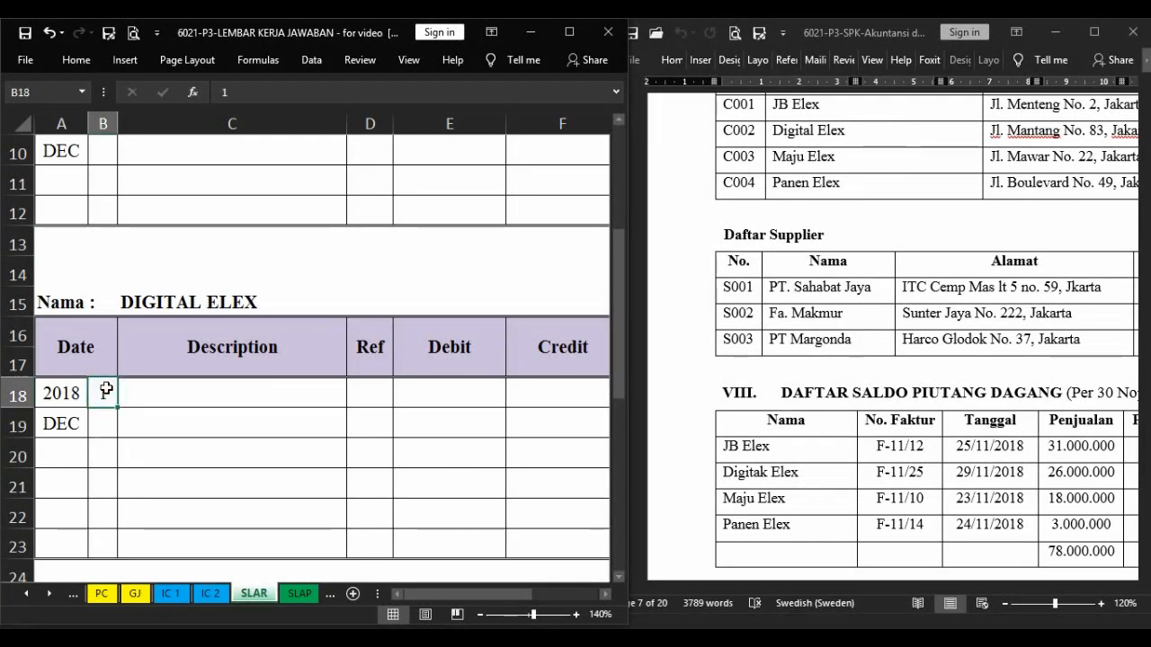
pyautogui.press('Tab')
pyautogui.write('Beginning Balance')
# Enter Digital Elex's total of 28.600.000 from the receivables list as the debit balance of its opening row.
pyautogui.press('Tab')
pyautogui.press('Tab')
pyautogui.press('Tab')
pyautogui.press('Tab')
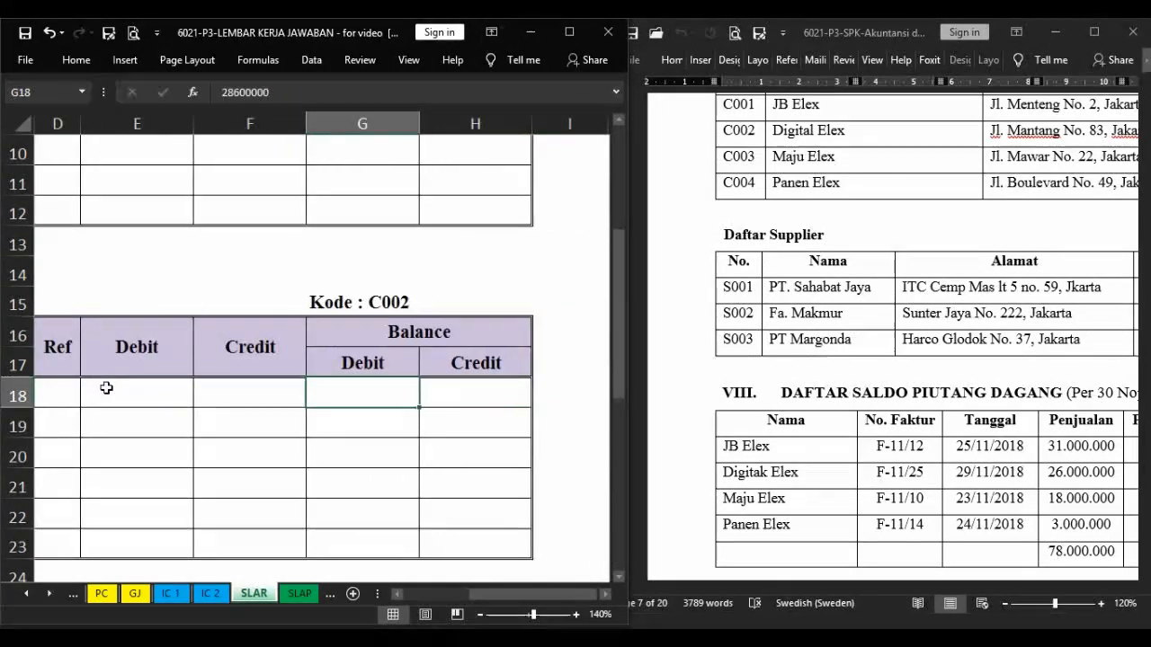
pyautogui.click(860, 545)
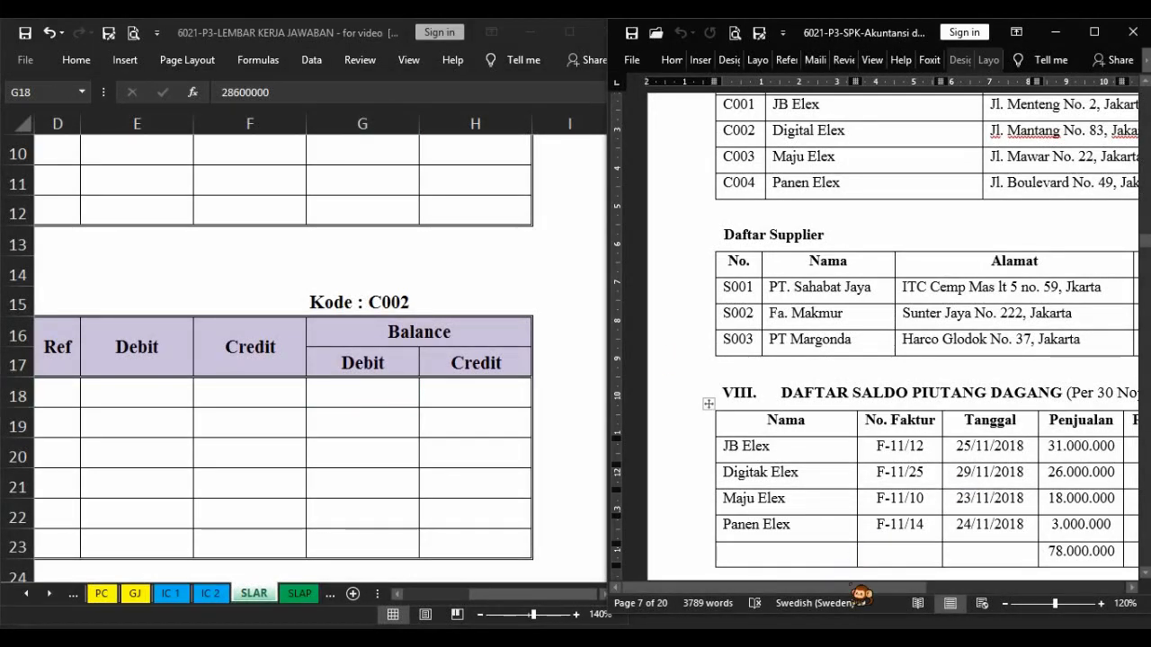
pyautogui.moveTo(853, 588); pyautogui.dragTo(959, 588)
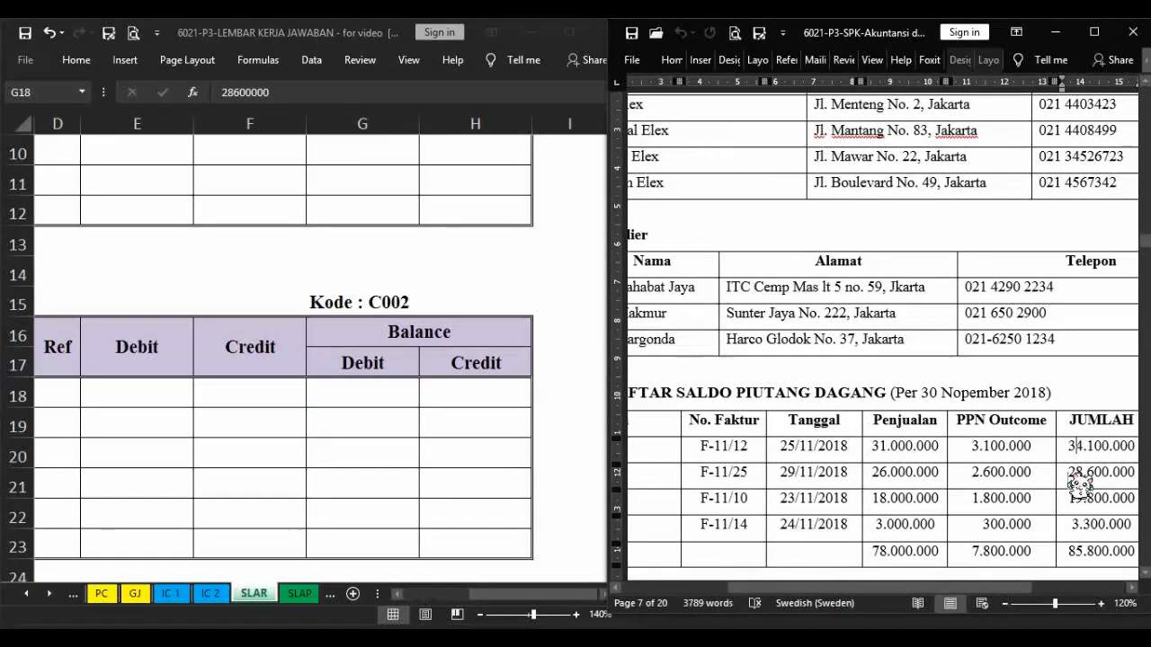
pyautogui.click(386, 394)
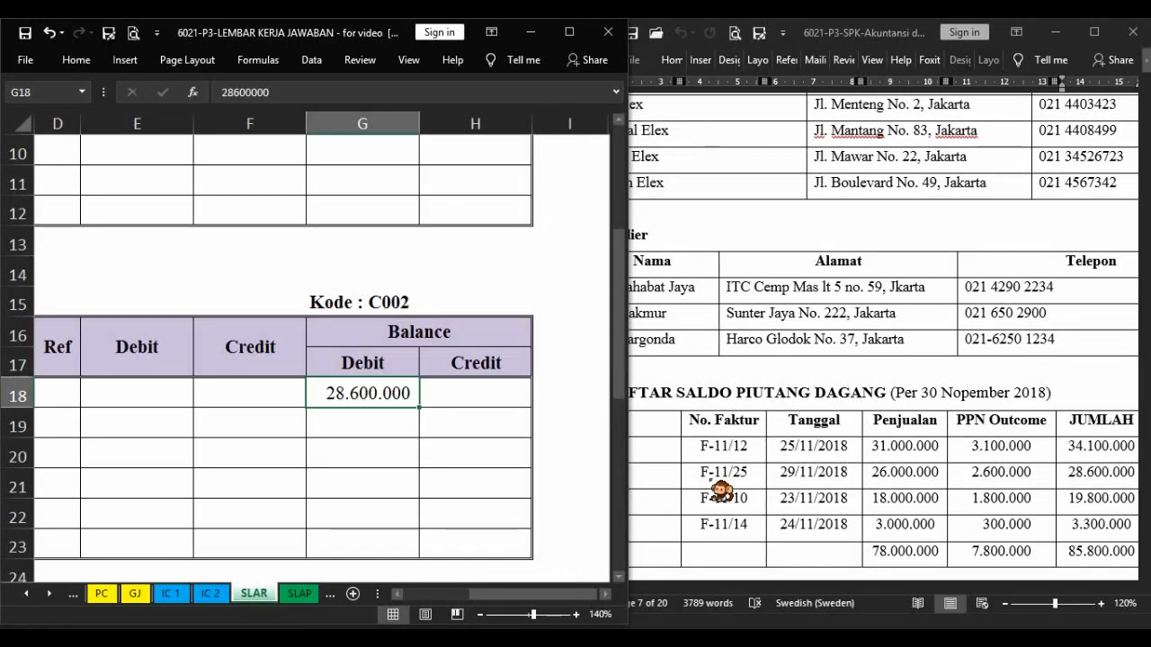
# Start the beginning balance entry in Maju Elex's receivable ledger with day 1.
pyautogui.click(338, 458)
pyautogui.scroll(-3, 342, 468)
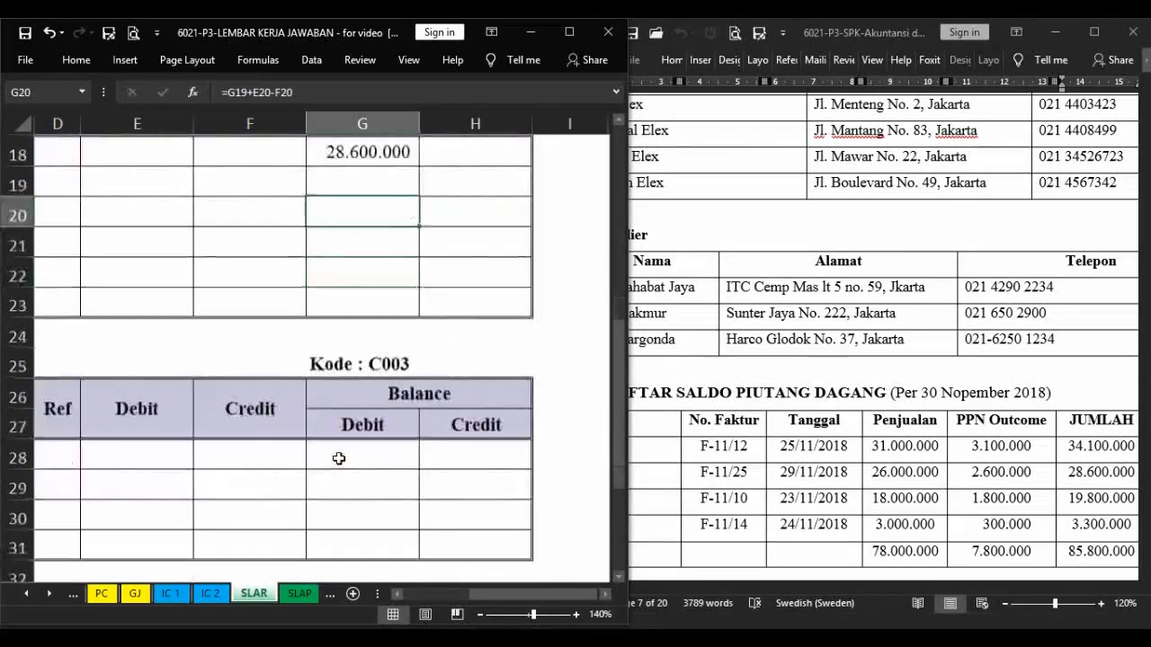
pyautogui.moveTo(529, 593); pyautogui.dragTo(459, 594)
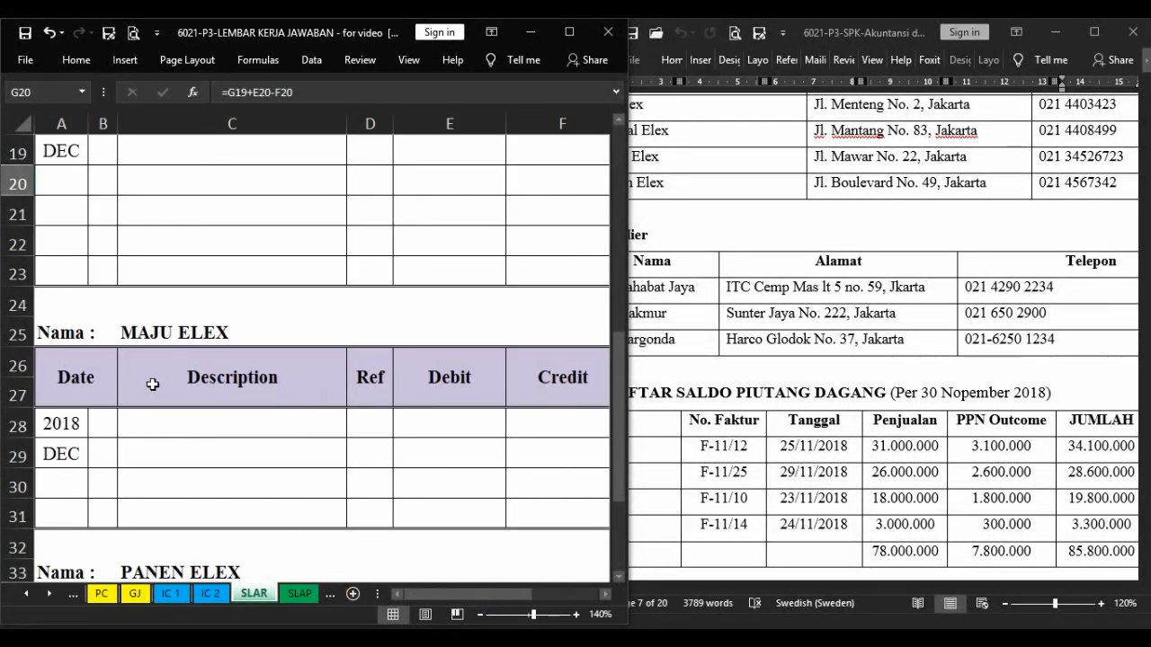
pyautogui.click(103, 428)
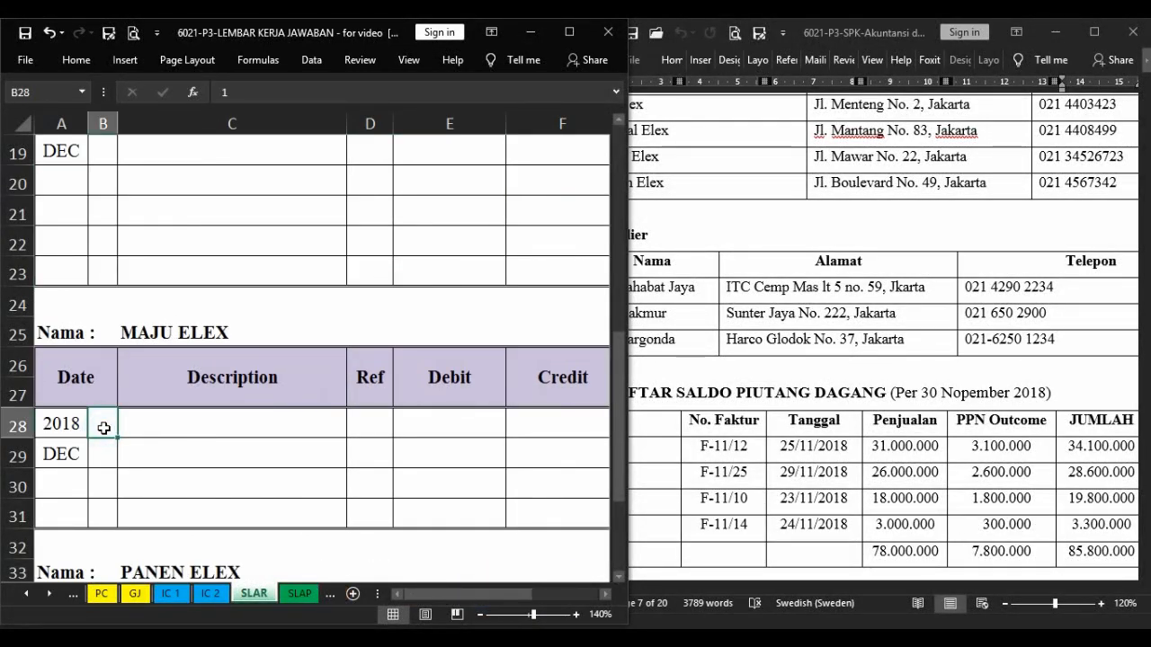
pyautogui.press('Right')
pyautogui.press('Right')
pyautogui.press('Right')
pyautogui.press('Right')
pyautogui.press('Right')
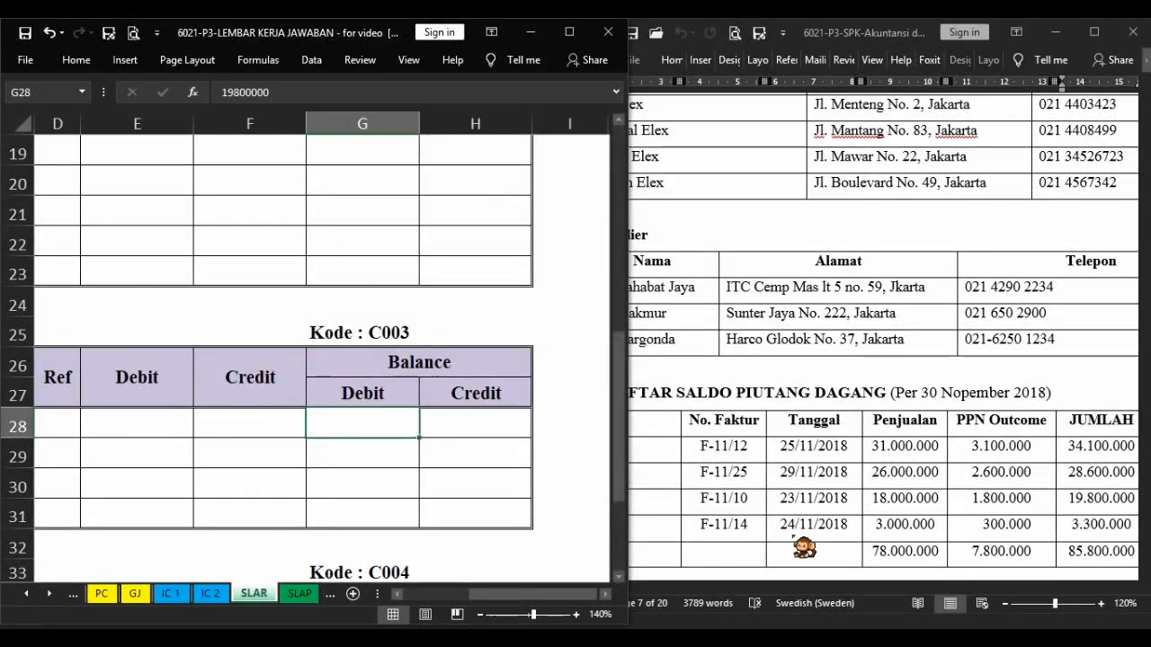
# Enter Maju Elex's total of 19.800.000 from the receivables list as the debit balance of its opening row.
pyautogui.click(874, 604)
pyautogui.hscroll(5, 874, 604)
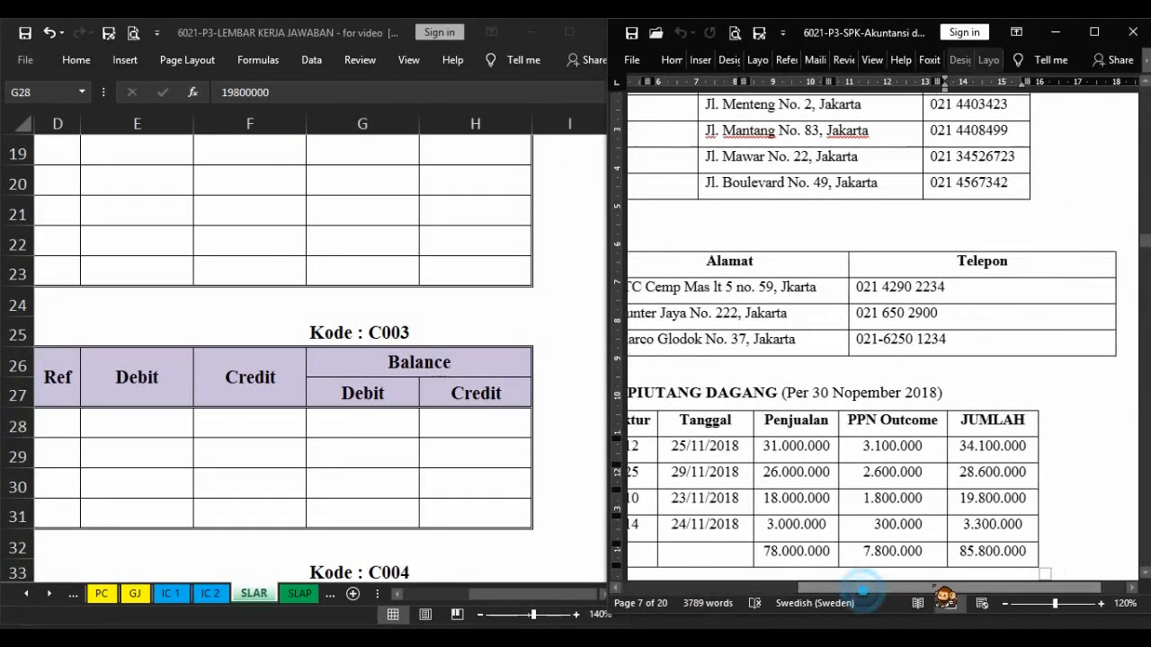
pyautogui.click(376, 426)
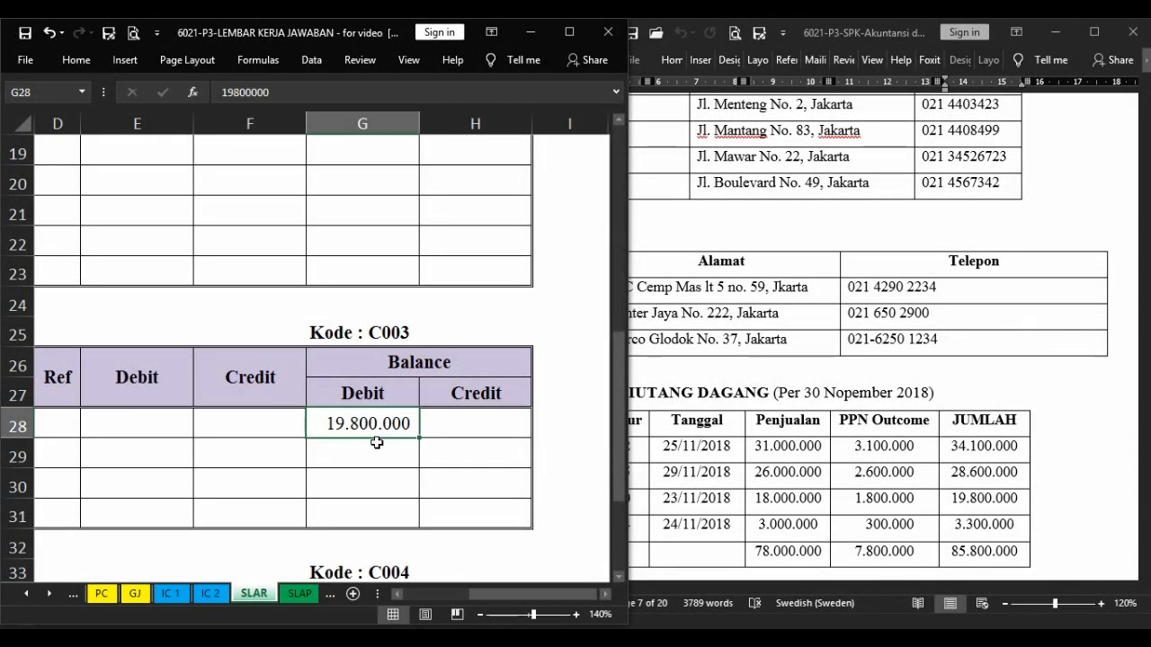
# Fill the opening row of Panen Elex's receivable ledger with day 1, Beginning Balance and a debit balance of 3.300.000.
pyautogui.scroll(-2, 376, 442)
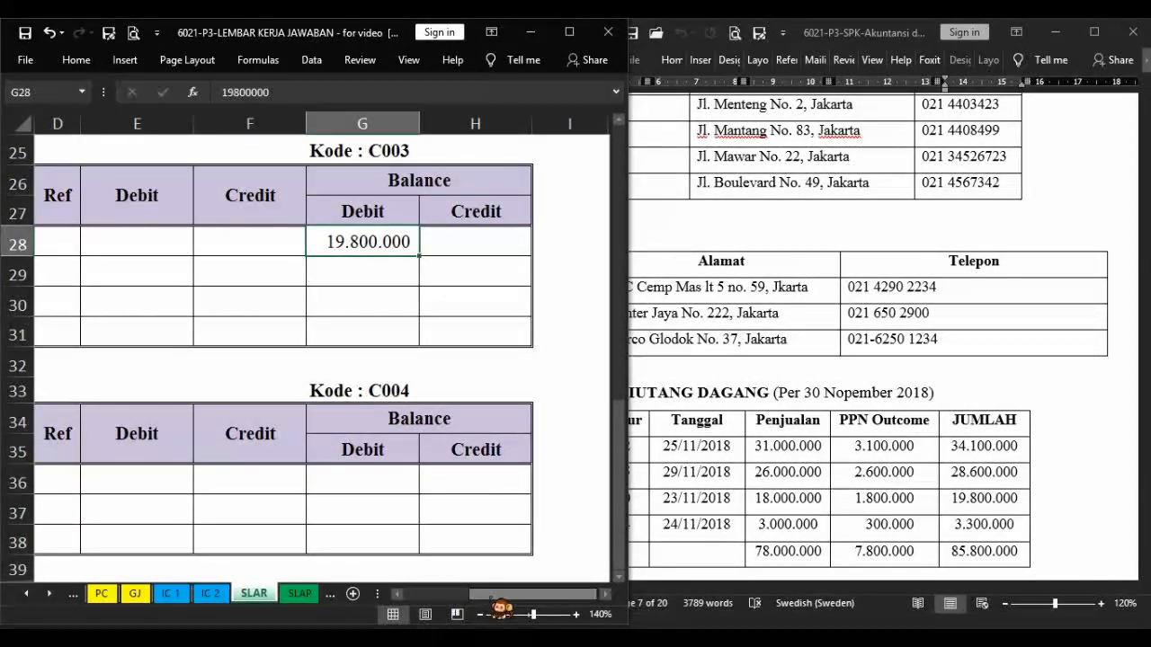
pyautogui.moveTo(492, 593); pyautogui.dragTo(429, 591)
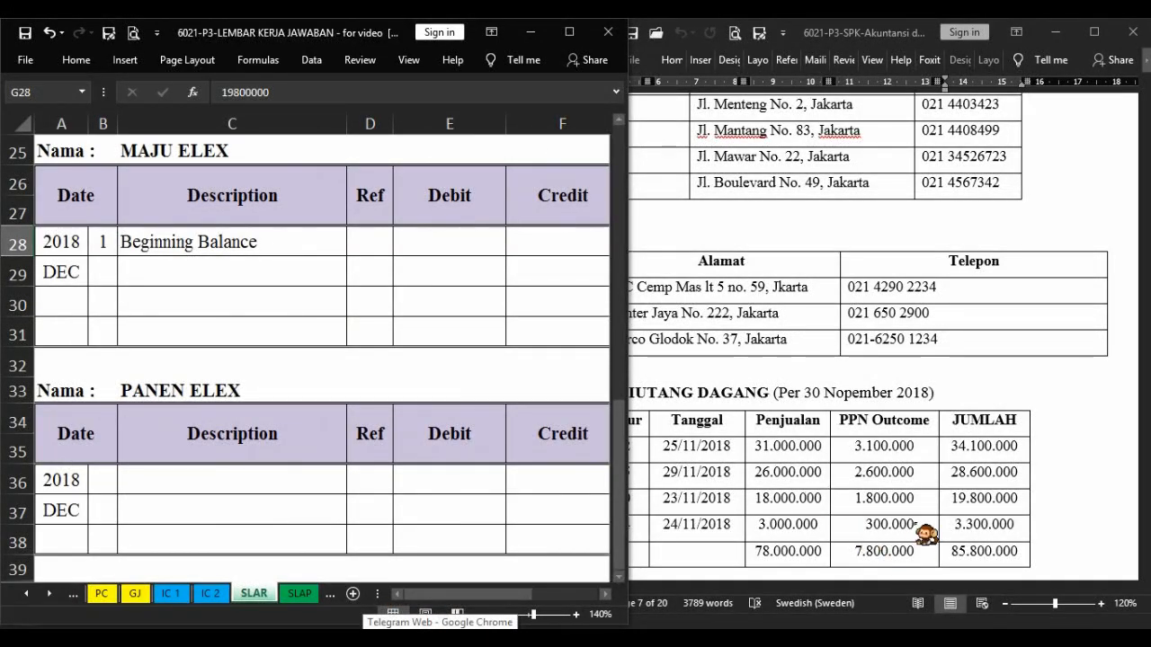
pyautogui.click(95, 483)
pyautogui.write('1')
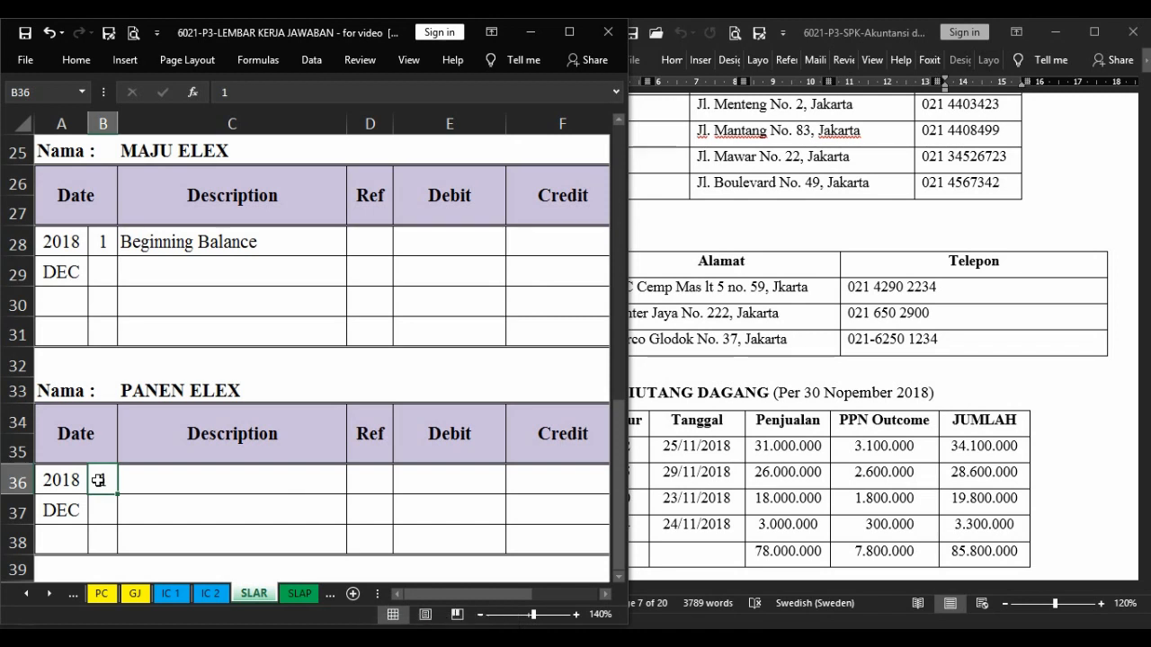
pyautogui.press('Tab')
pyautogui.write('B')
pyautogui.press('Tab')
pyautogui.press('Tab')
pyautogui.press('Tab')
pyautogui.press('Tab')
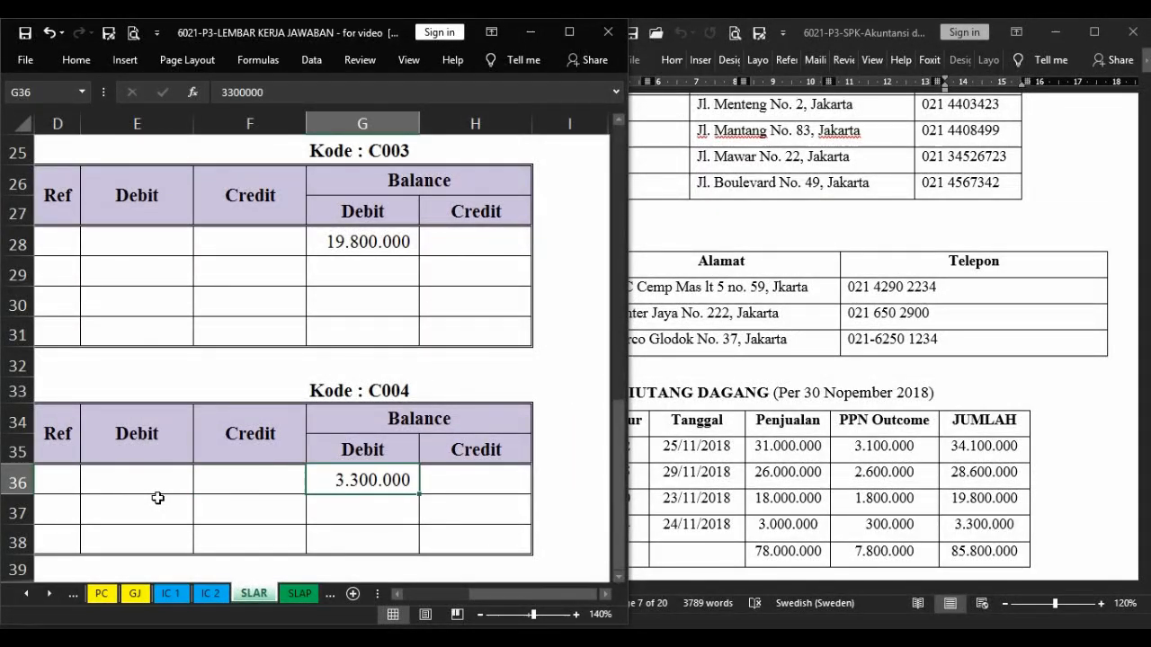
# Bring up the trade payables list (DAFTAR SALDO UTANG DAGANG) in the exam document and open the SLAP worksheet.
pyautogui.click(827, 475)
pyautogui.moveTo(916, 588); pyautogui.dragTo(791, 590)
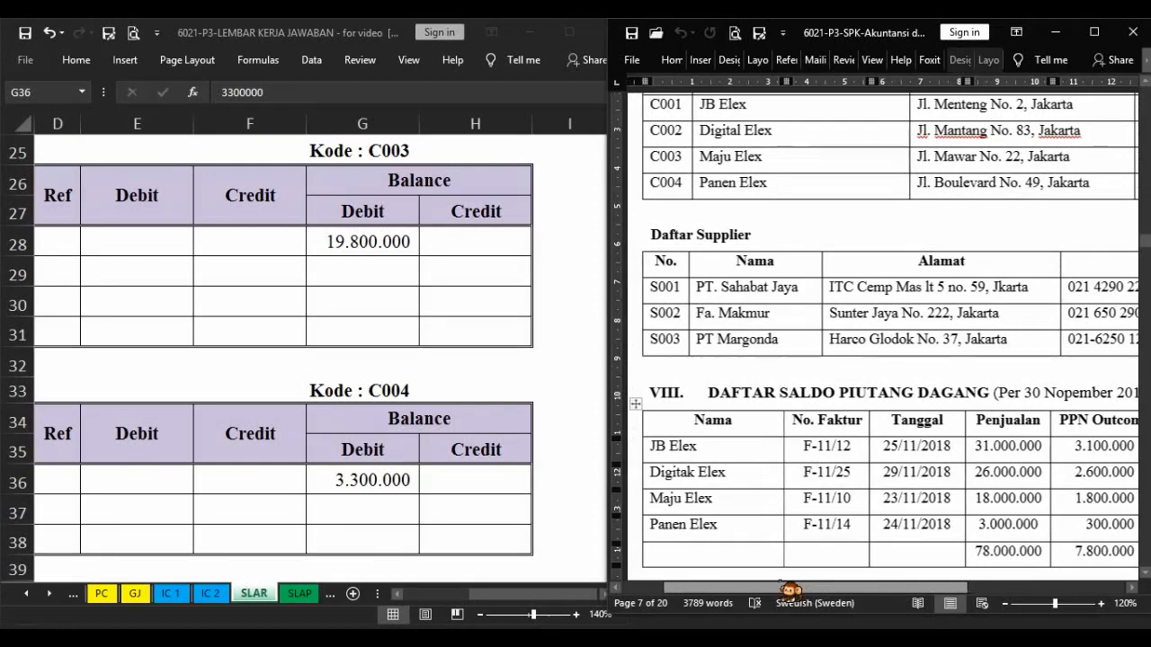
pyautogui.scroll(-3, 751, 310)
pyautogui.scroll(-4, 749, 312)
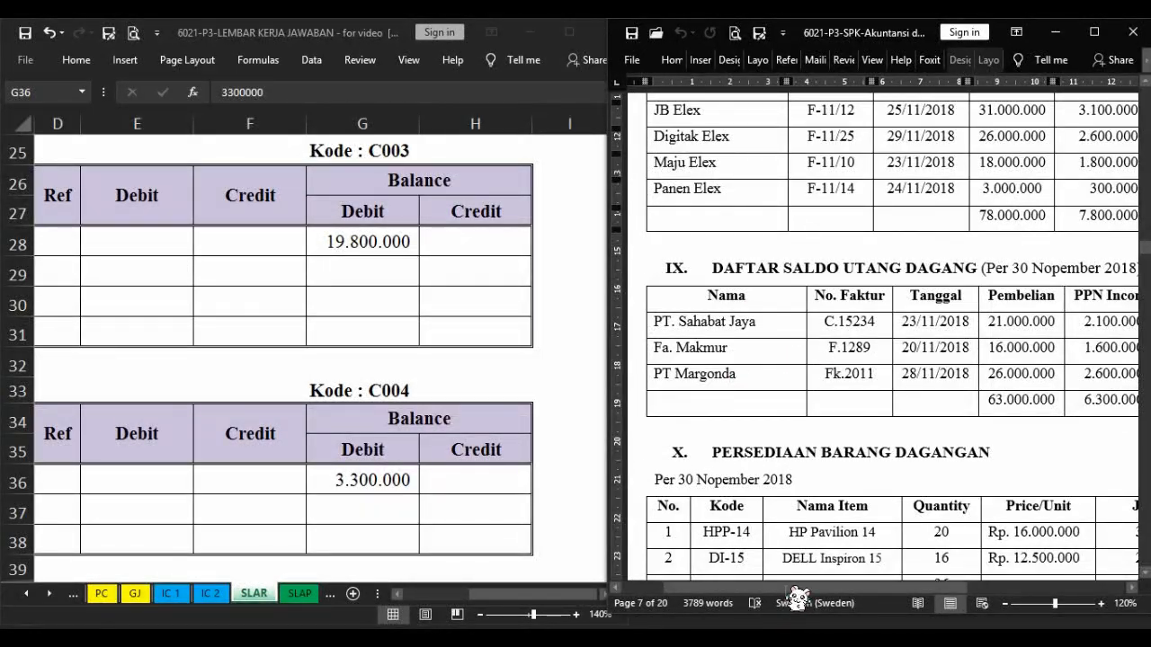
pyautogui.moveTo(787, 587); pyautogui.dragTo(796, 588)
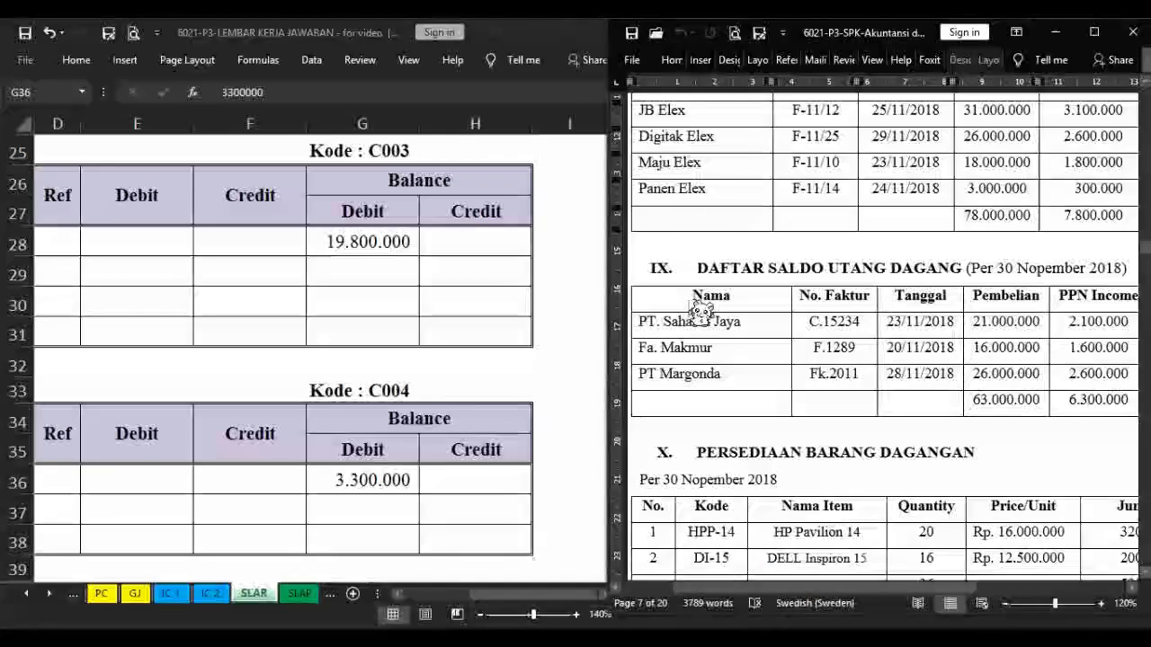
pyautogui.click(304, 604)
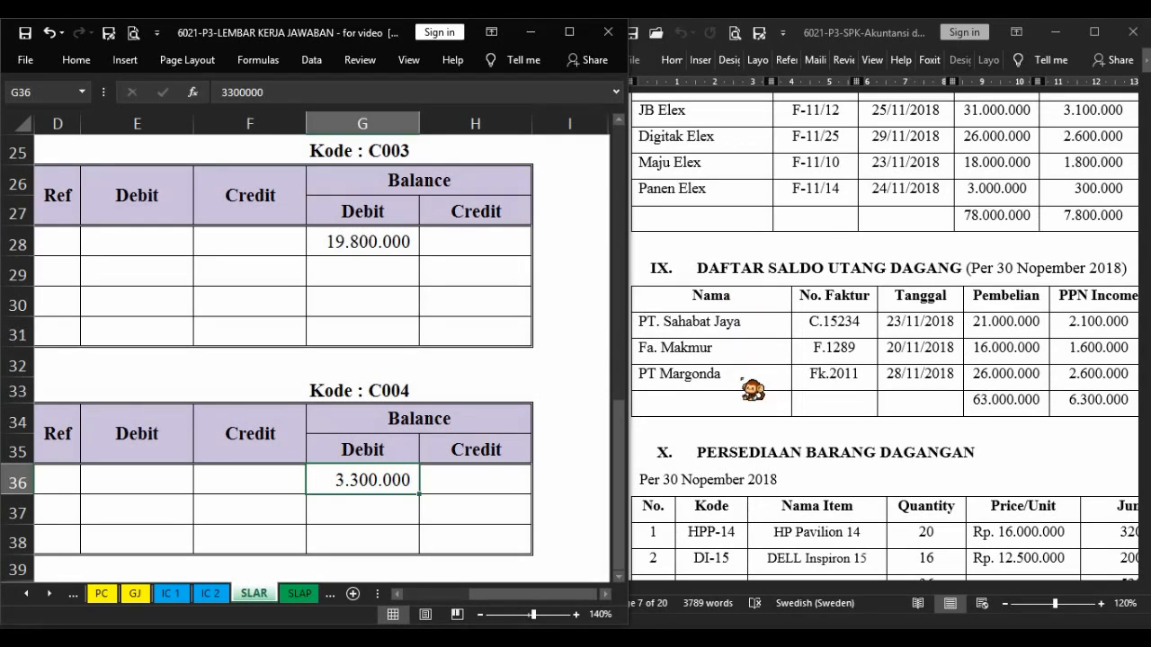
pyautogui.hotkey('ctrl', 'pagedown')
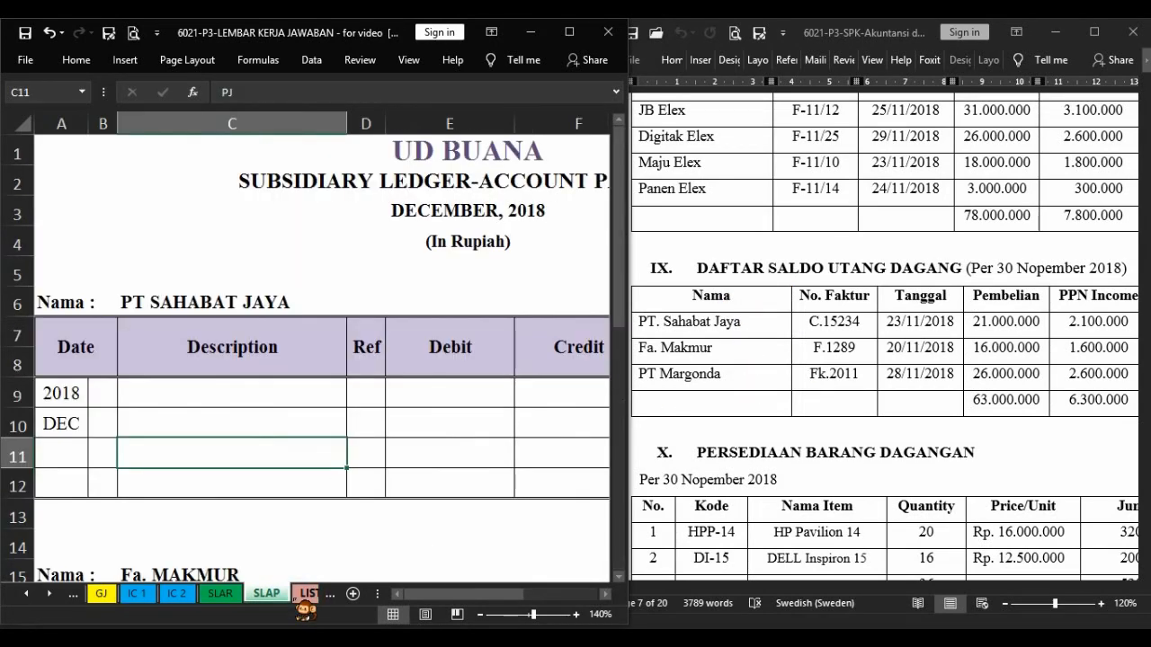
# Fill the opening row of PT Sahabat Jaya's payable ledger with day 1, Beginning Balance and a credit balance of 23.100.000.
pyautogui.click(103, 392)
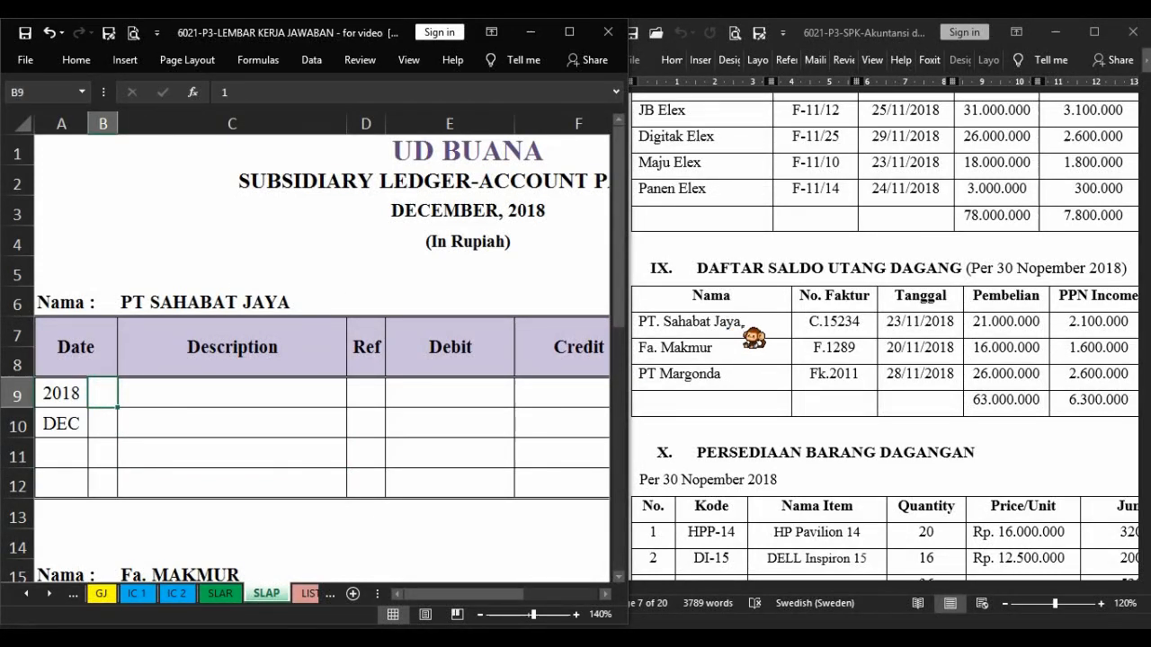
pyautogui.click(830, 588)
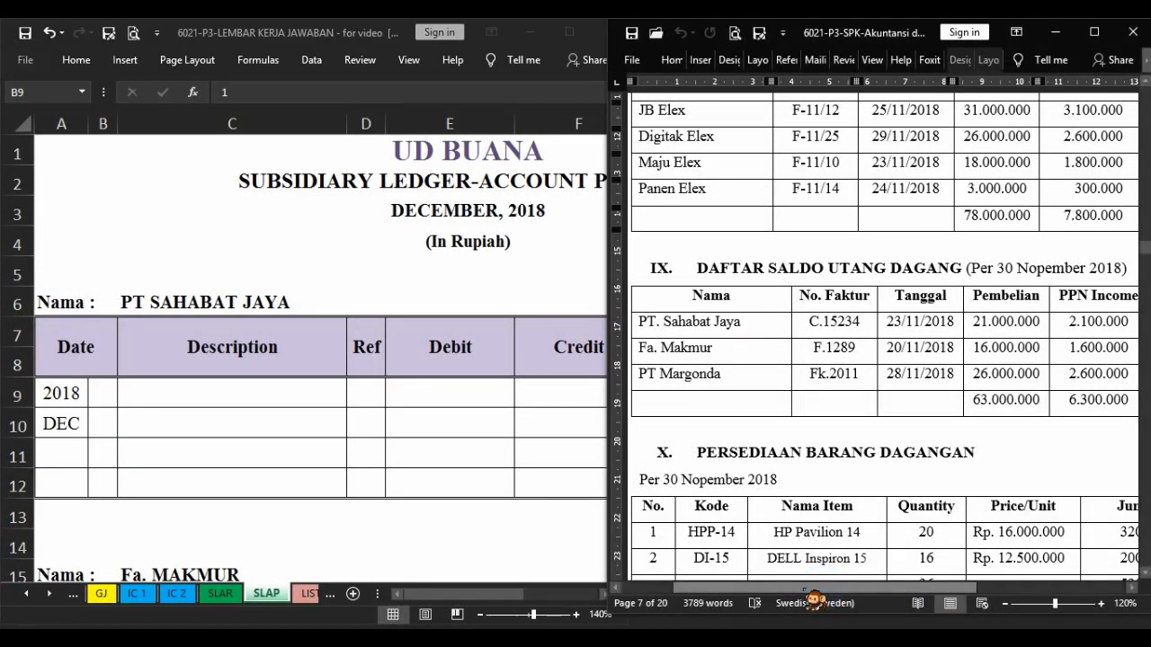
pyautogui.moveTo(816, 590); pyautogui.dragTo(847, 590)
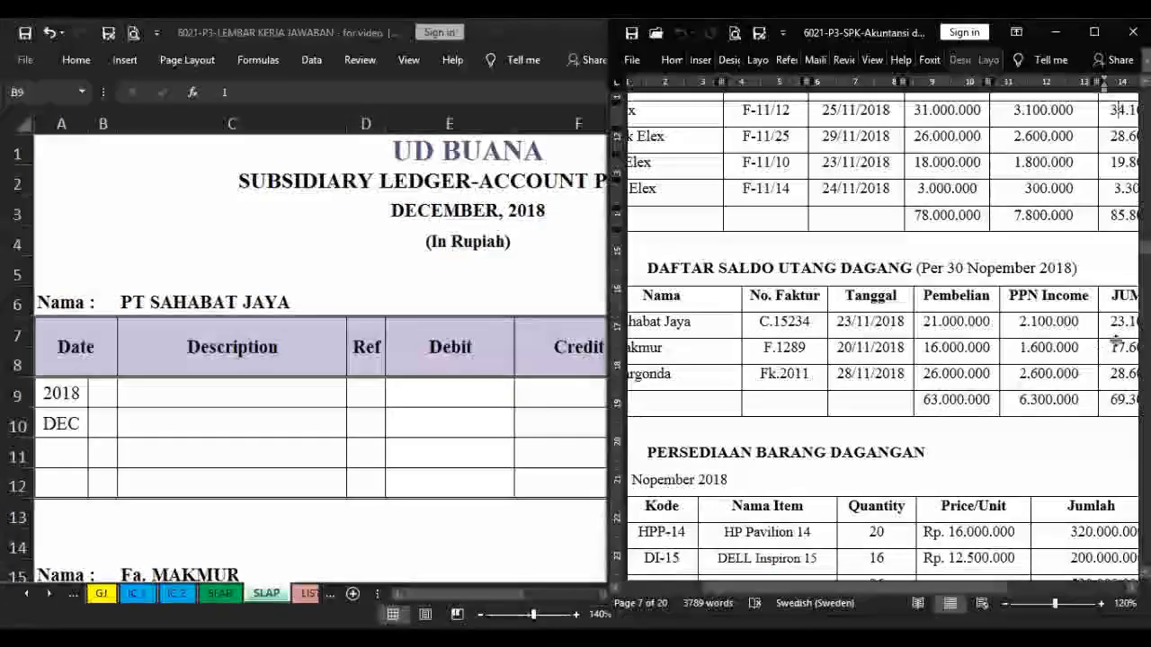
pyautogui.click(102, 391)
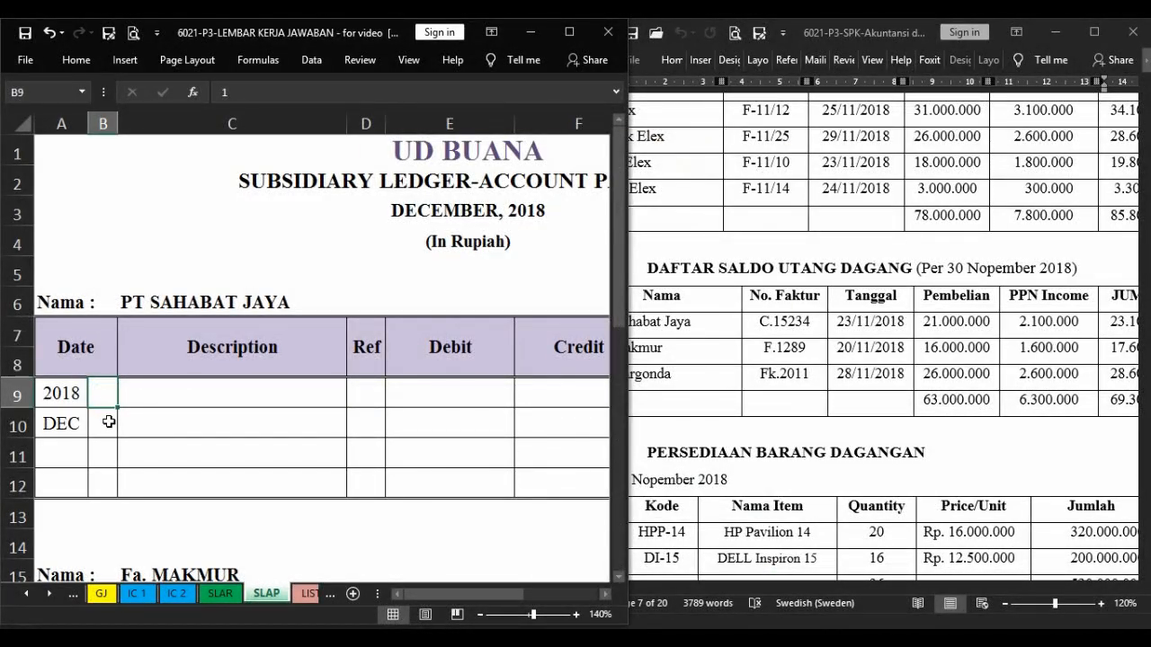
pyautogui.press('Right')
pyautogui.write('Beginning Balance')
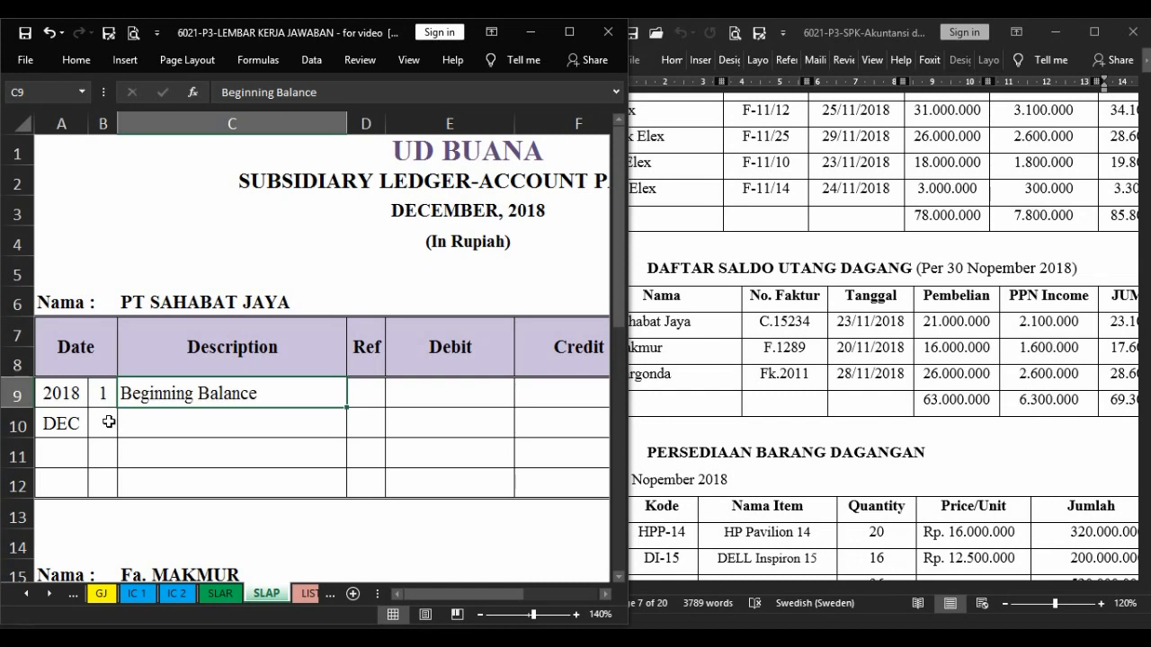
pyautogui.press('Right')
pyautogui.press('Right')
pyautogui.press('Right')
pyautogui.press('Right')
pyautogui.press('Right')
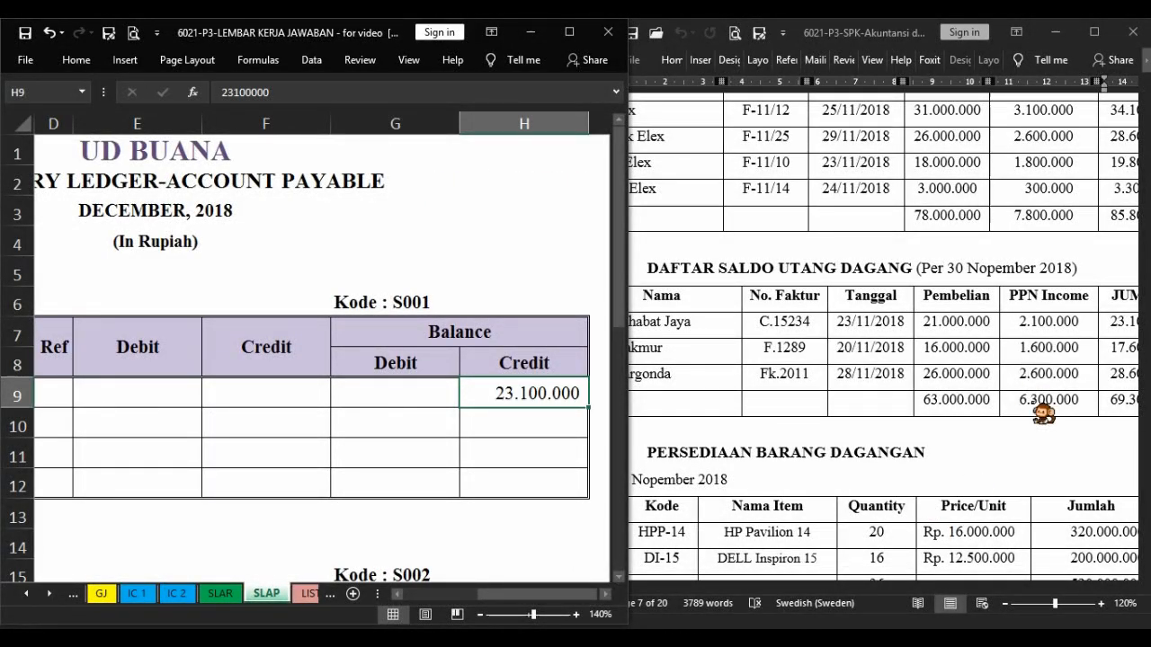
# Enter day 1 and the description Beginning Balance in the first row of Fa. Makmur's payable ledger.
pyautogui.click(930, 519)
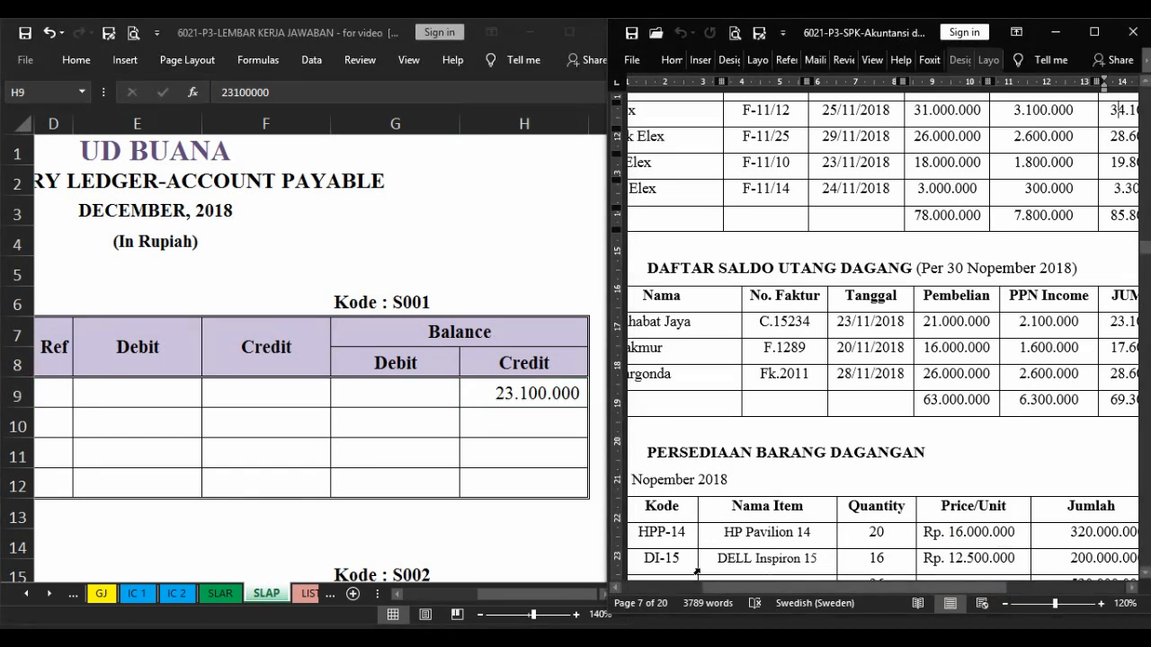
pyautogui.moveTo(717, 588); pyautogui.dragTo(699, 588)
pyautogui.click(162, 378)
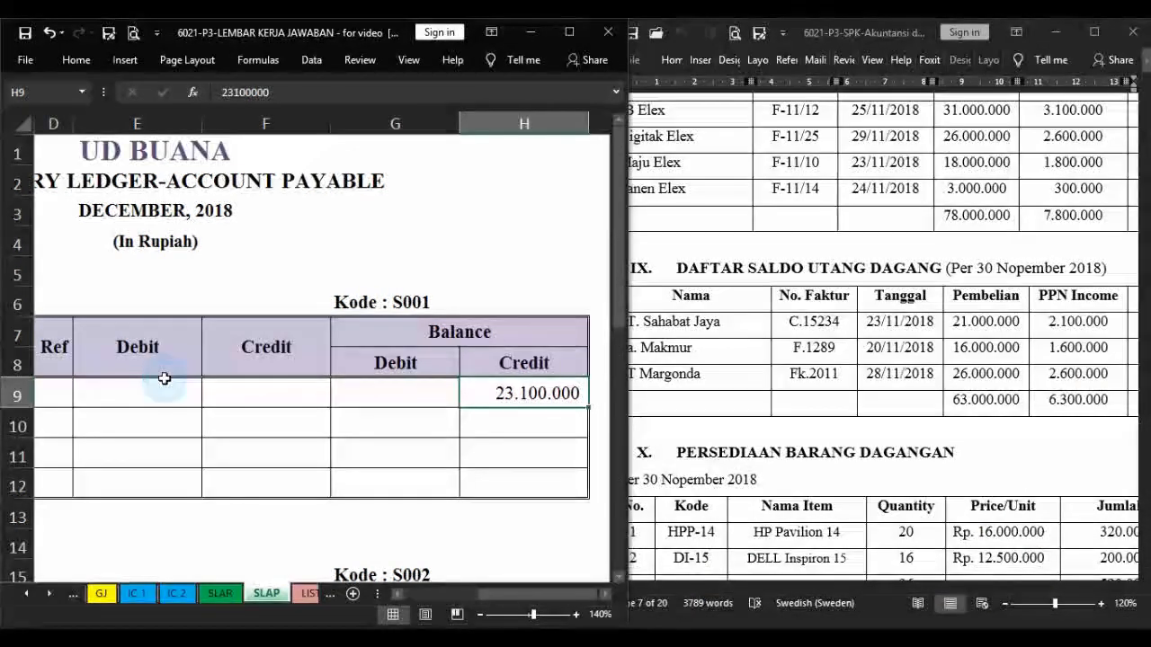
pyautogui.scroll(-3, 165, 378)
pyautogui.scroll(1, 280, 308)
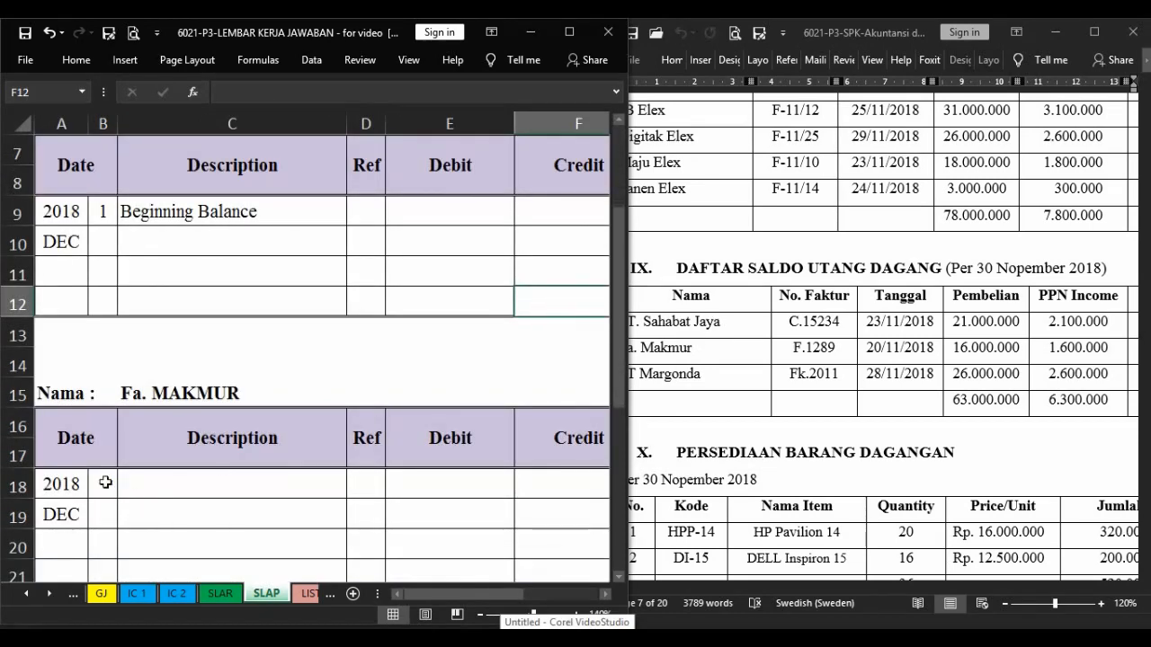
pyautogui.click(105, 483)
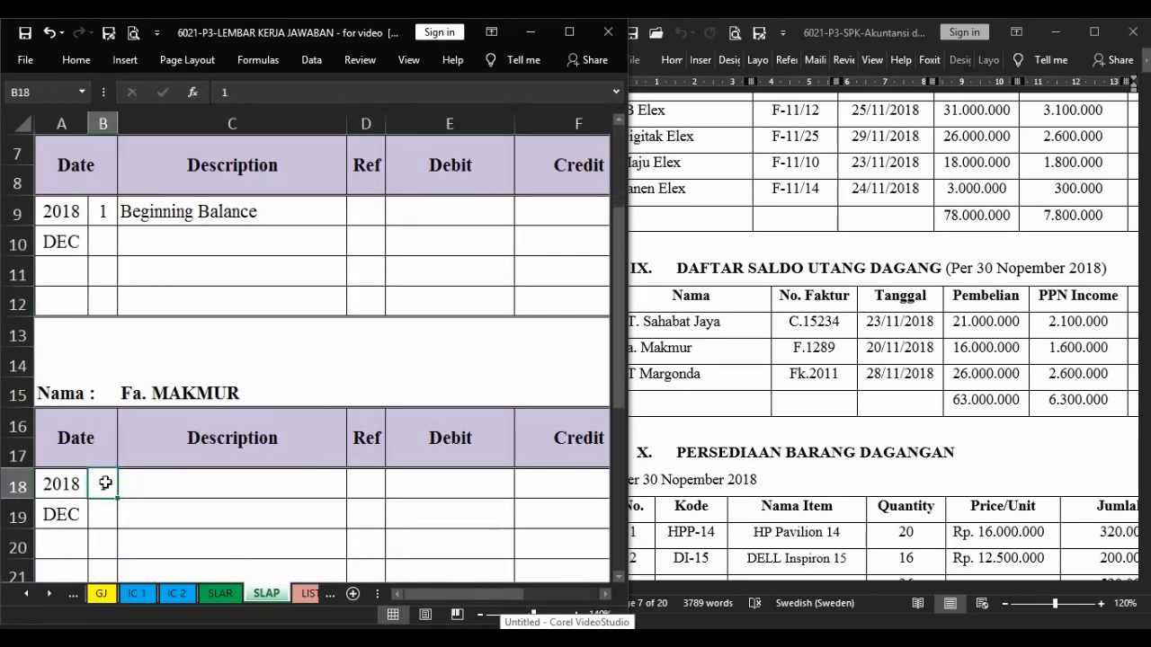
pyautogui.press('Tab')
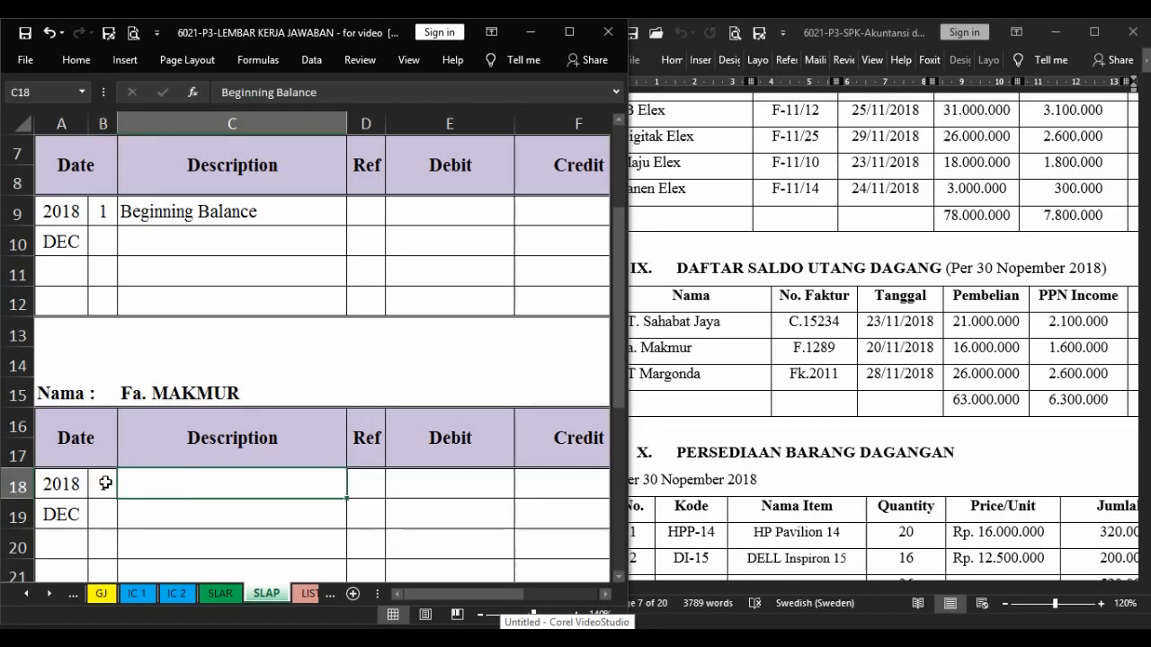
pyautogui.press('Tab')
pyautogui.press('Tab')
pyautogui.press('Tab')
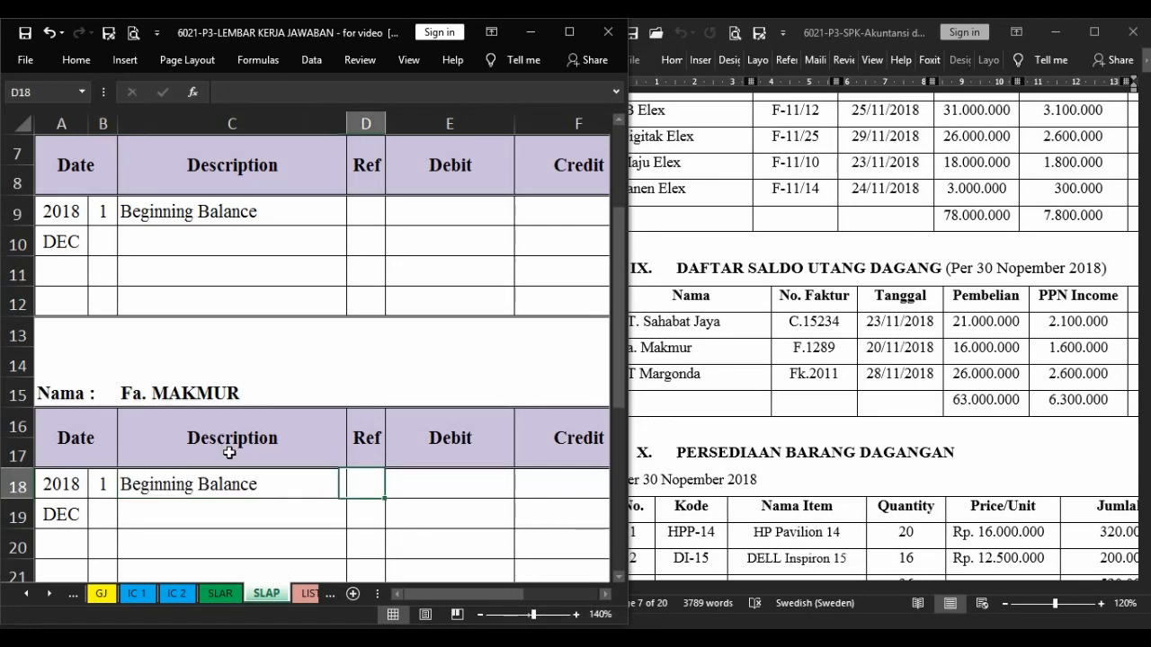
# Enter Fa. Makmur's total of 17.600.000 from the payables list as the credit balance of its opening row.
pyautogui.hscroll(3, 229, 452)
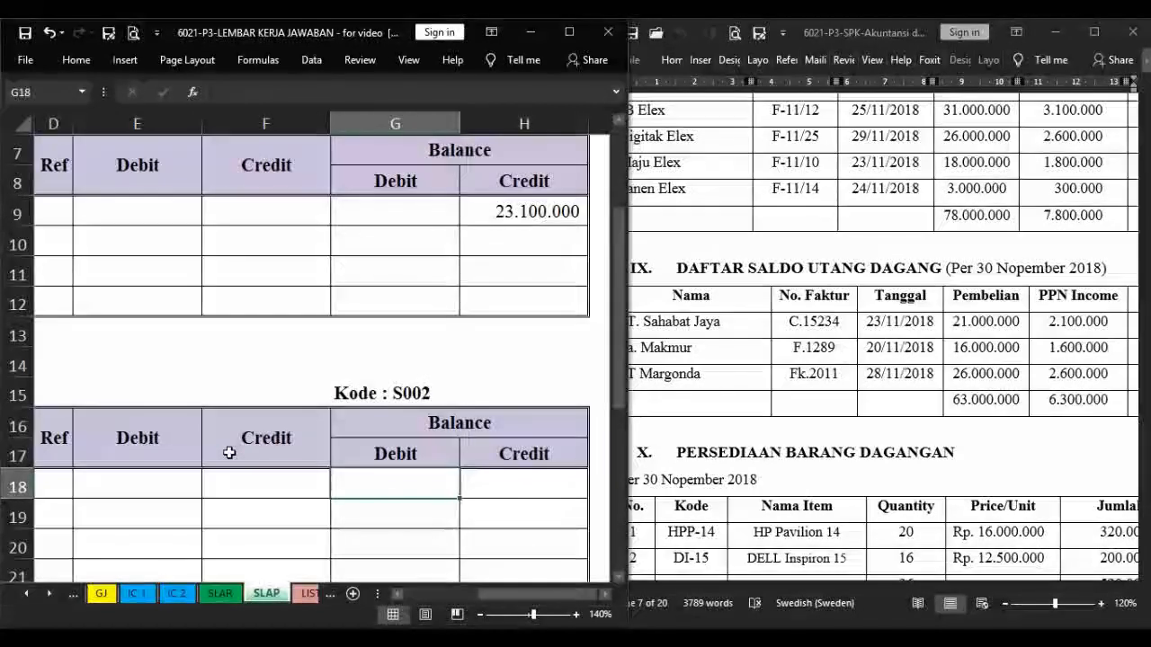
pyautogui.press('Right')
pyautogui.press('Right')
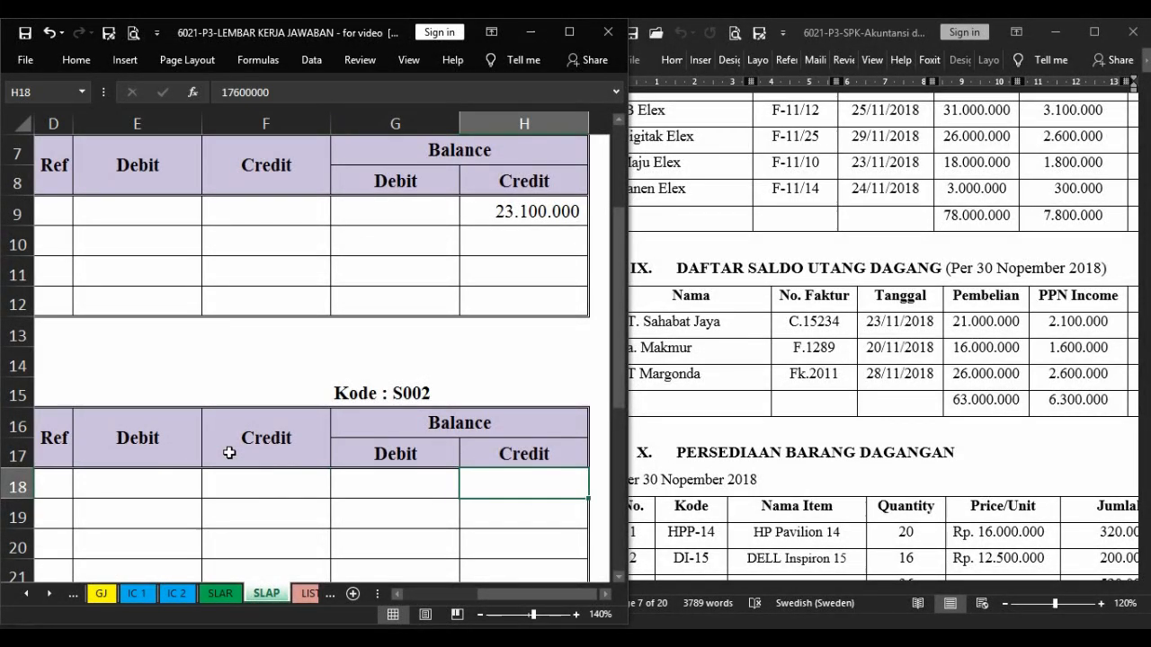
pyautogui.press('F4')
# Enter day 1 and the description Beginning Balance in the first row of PT Margonda's payable ledger.
pyautogui.scroll(-1, 229, 452)
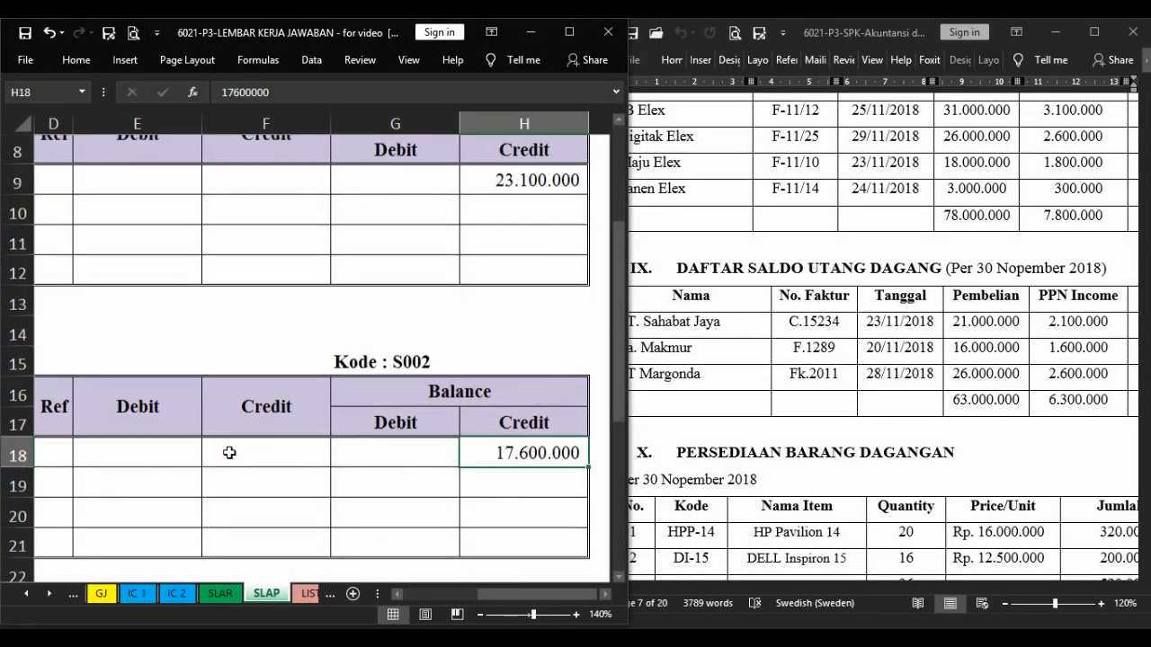
pyautogui.scroll(-1, 229, 452)
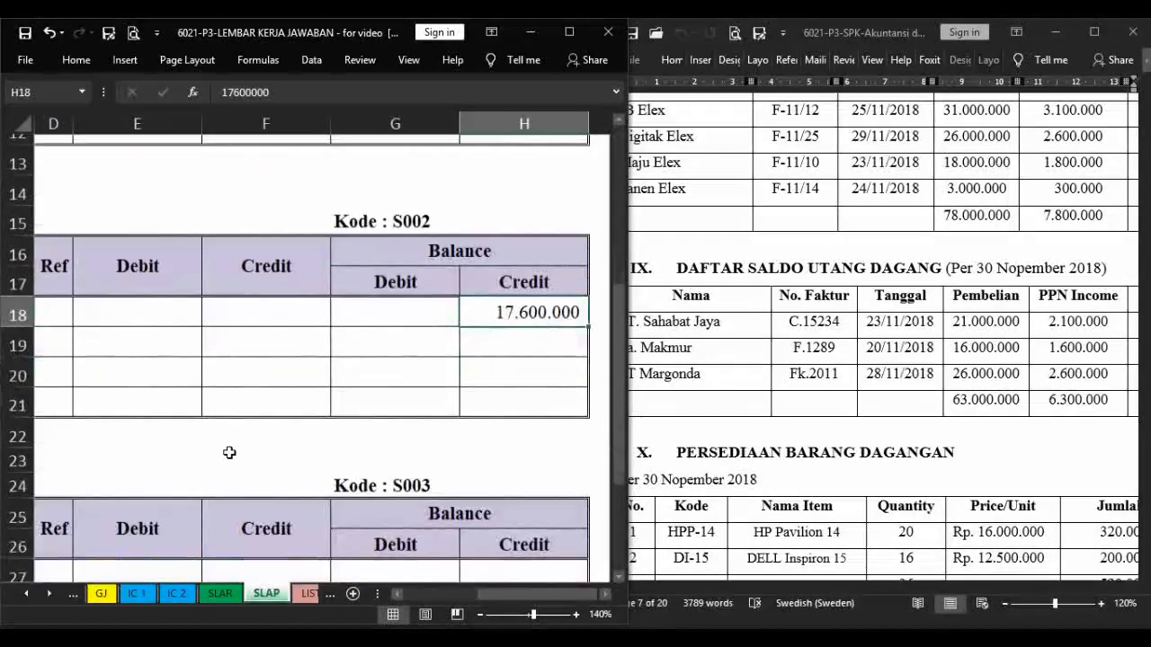
pyautogui.moveTo(580, 601); pyautogui.dragTo(526, 590)
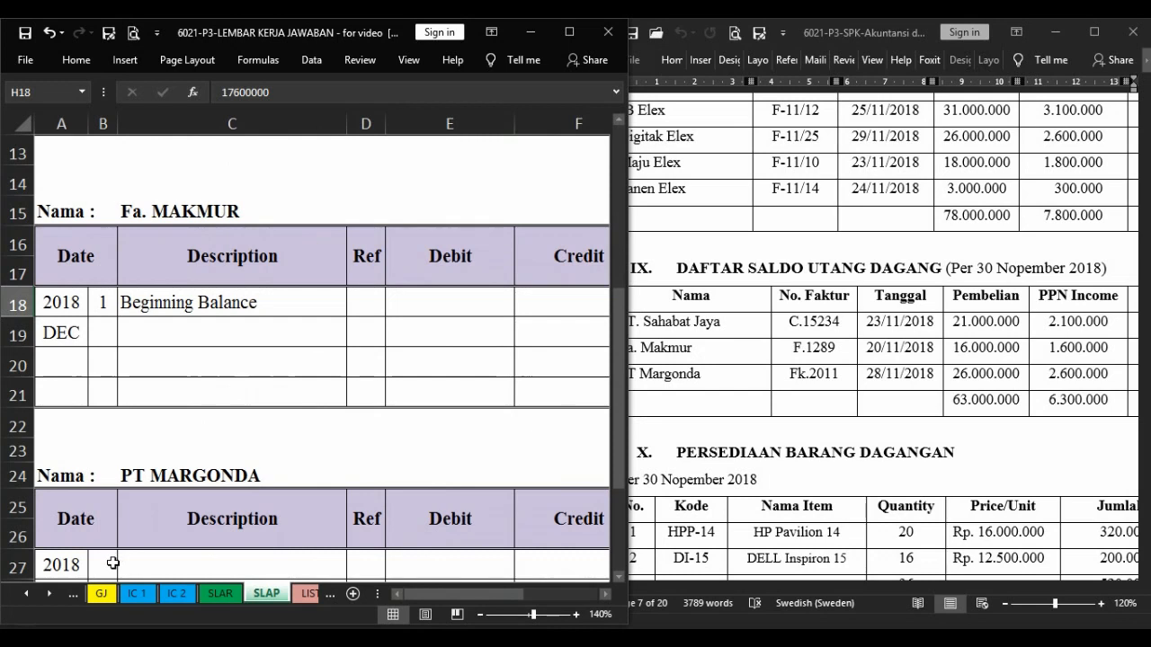
pyautogui.click(112, 563)
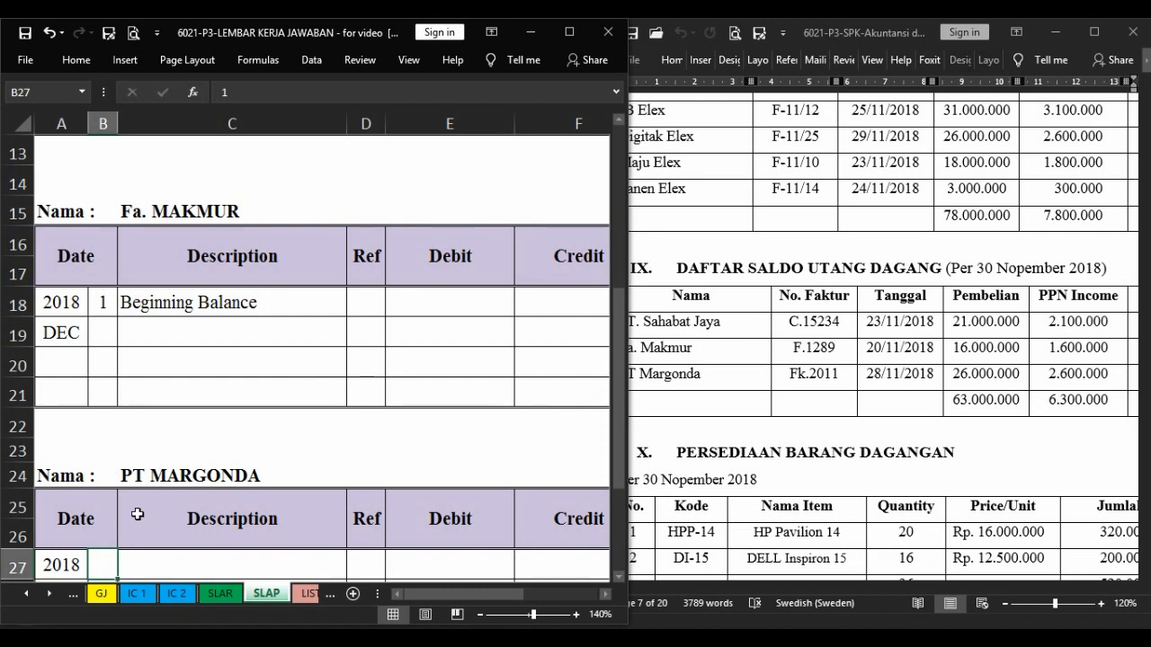
pyautogui.scroll(-1, 137, 515)
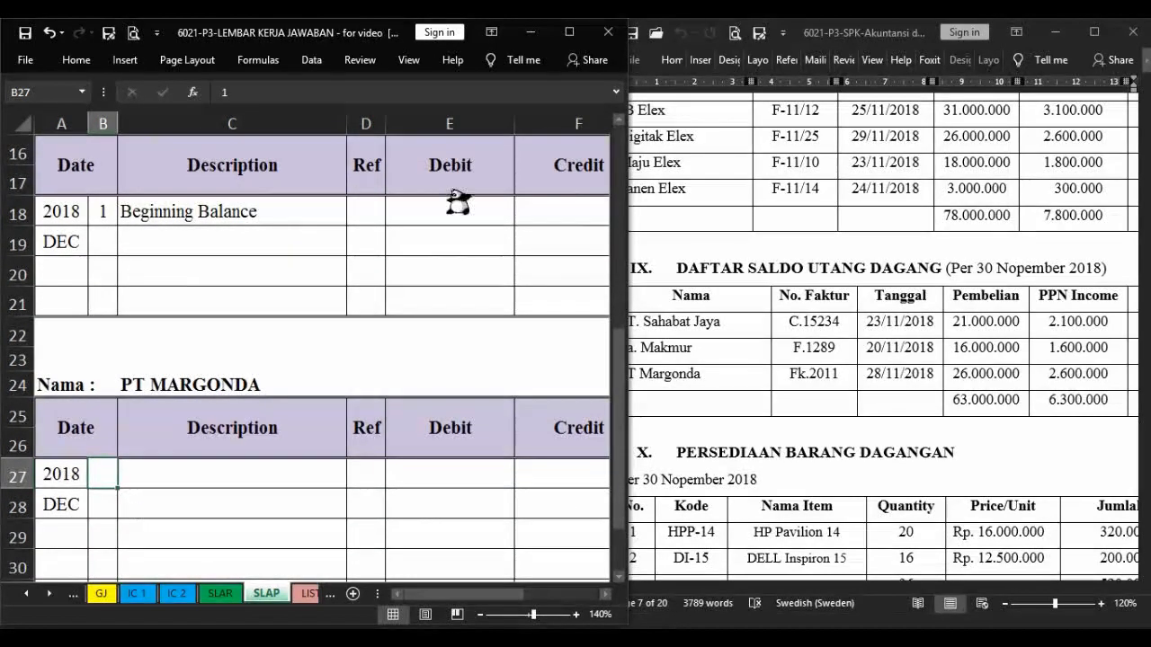
pyautogui.press('Tab')
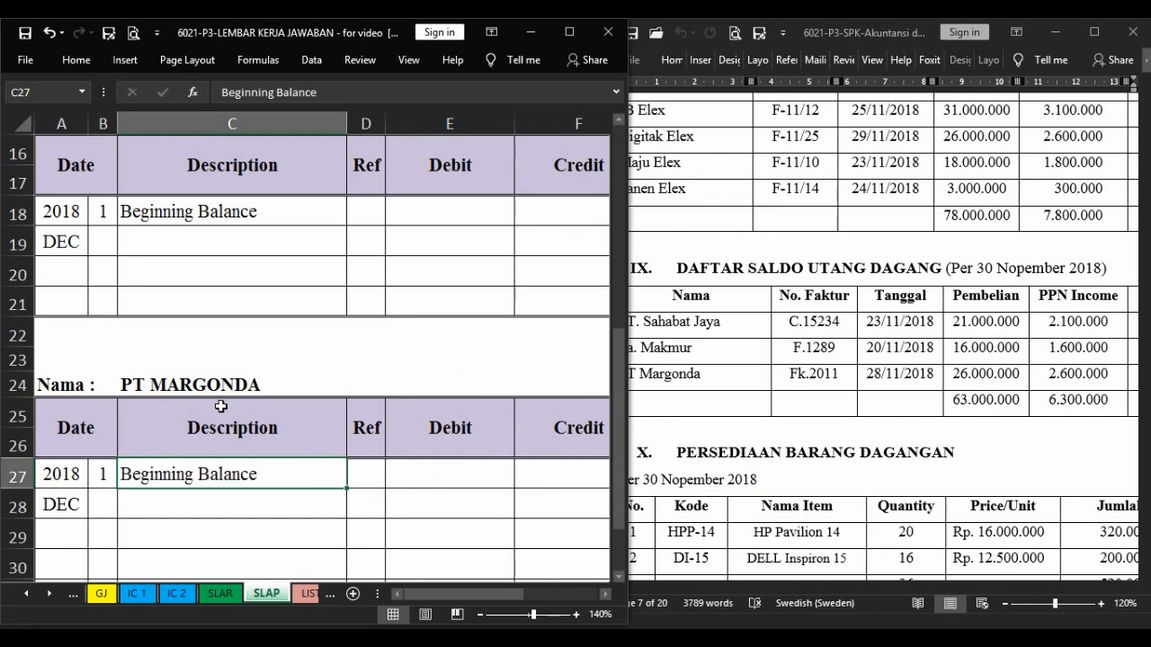
# Enter PT Margonda's total of 28.600.000 from the payables list as the credit balance of its opening row.
pyautogui.press('Right')
pyautogui.press('Right')
pyautogui.press('Right')
pyautogui.press('Right')
pyautogui.press('Right')
pyautogui.press('Left')
pyautogui.press('Right')
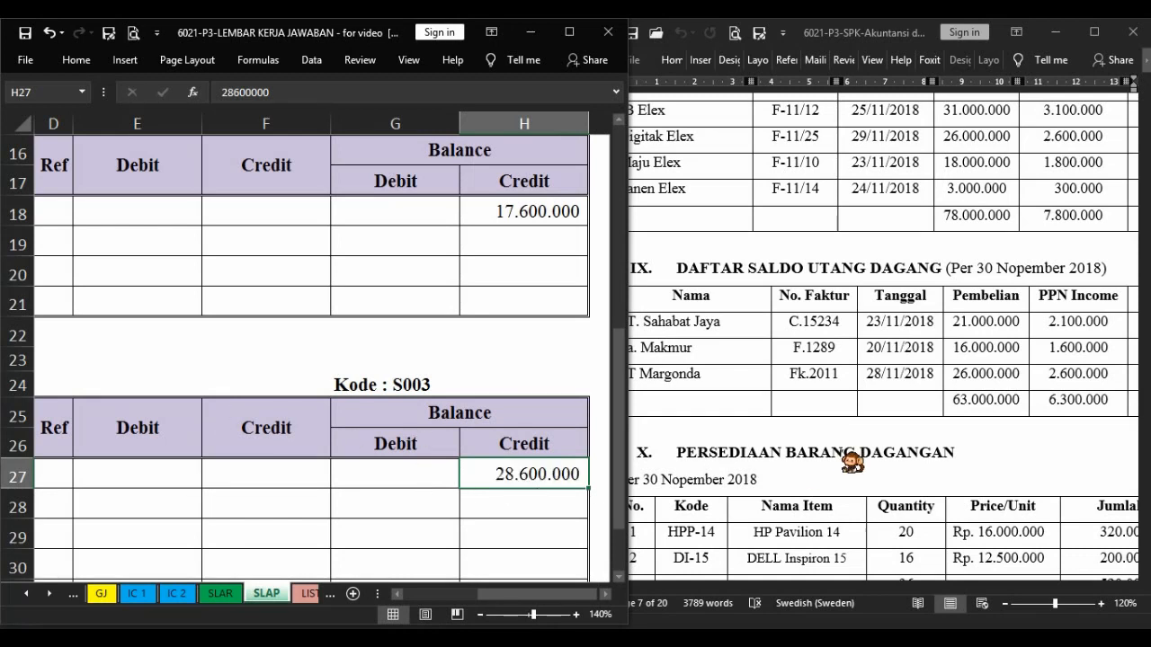
# Bring up the merchandise inventory list (PERSEDIAAN BARANG DAGANGAN) in the exam document and go to the first row of the IC 1 inventory card.
pyautogui.scroll(-1, 1083, 493)
pyautogui.click(1081, 488)
pyautogui.scroll(-3, 1081, 488)
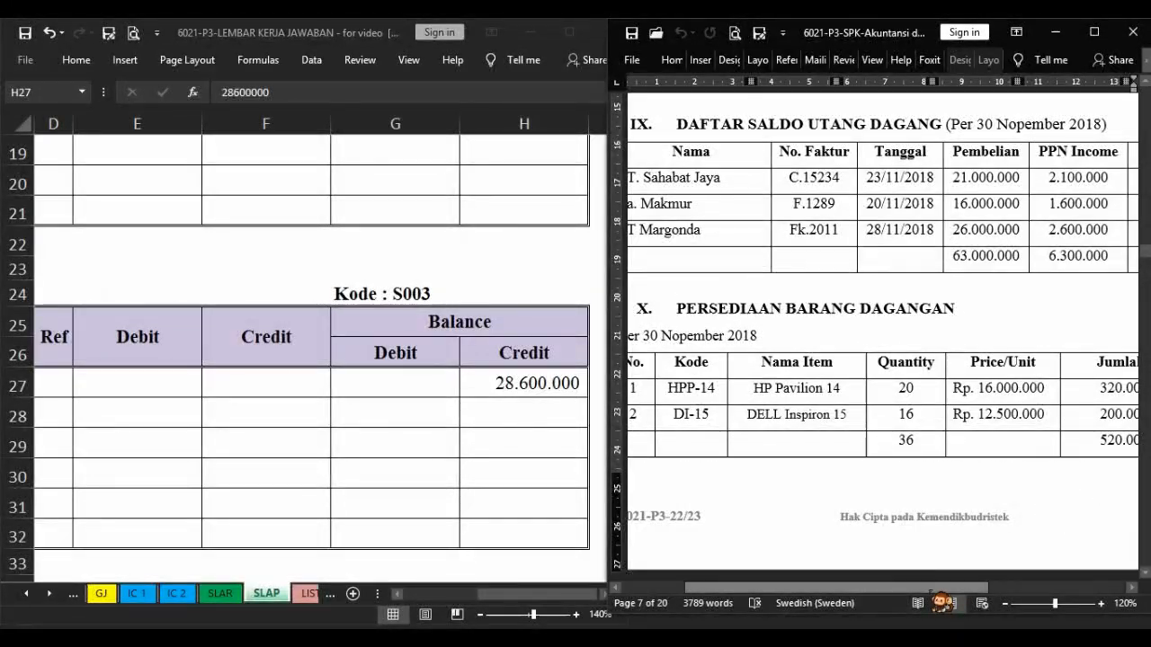
pyautogui.hscroll(3, 890, 584)
pyautogui.hscroll(-3, 890, 579)
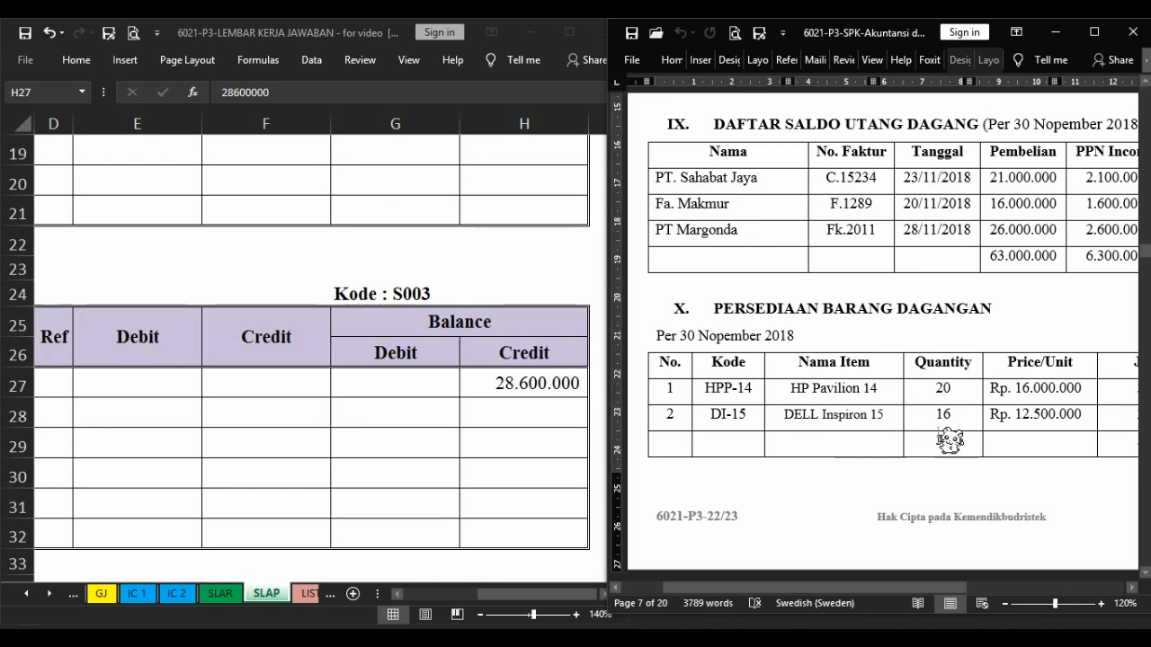
pyautogui.click(147, 598)
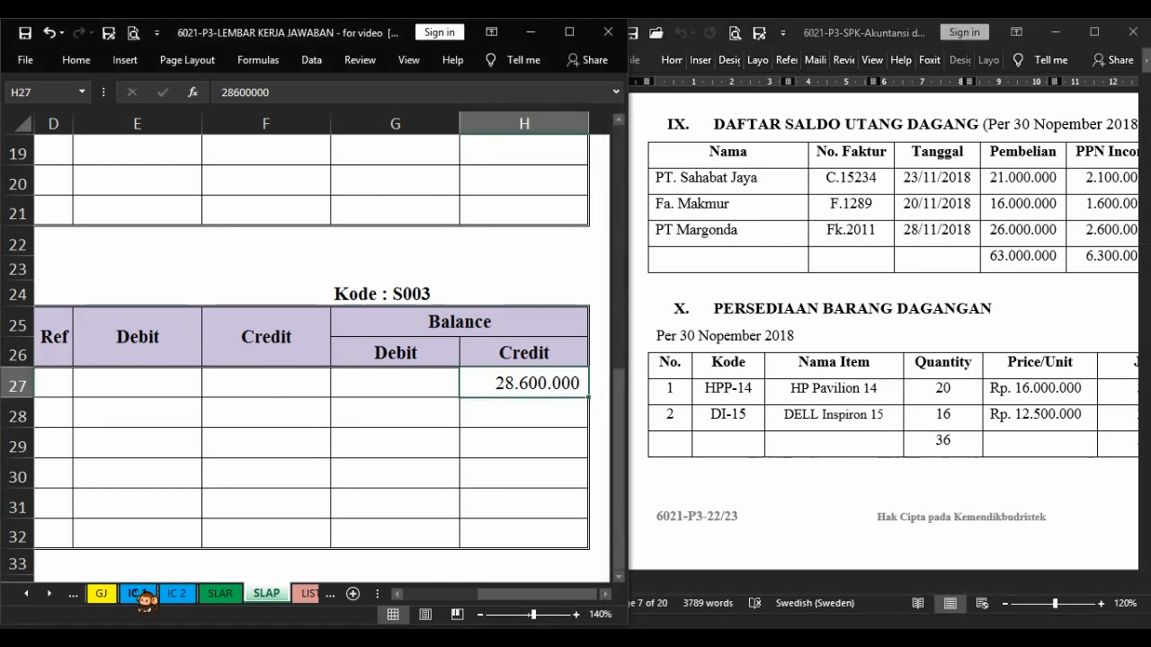
pyautogui.click(143, 596)
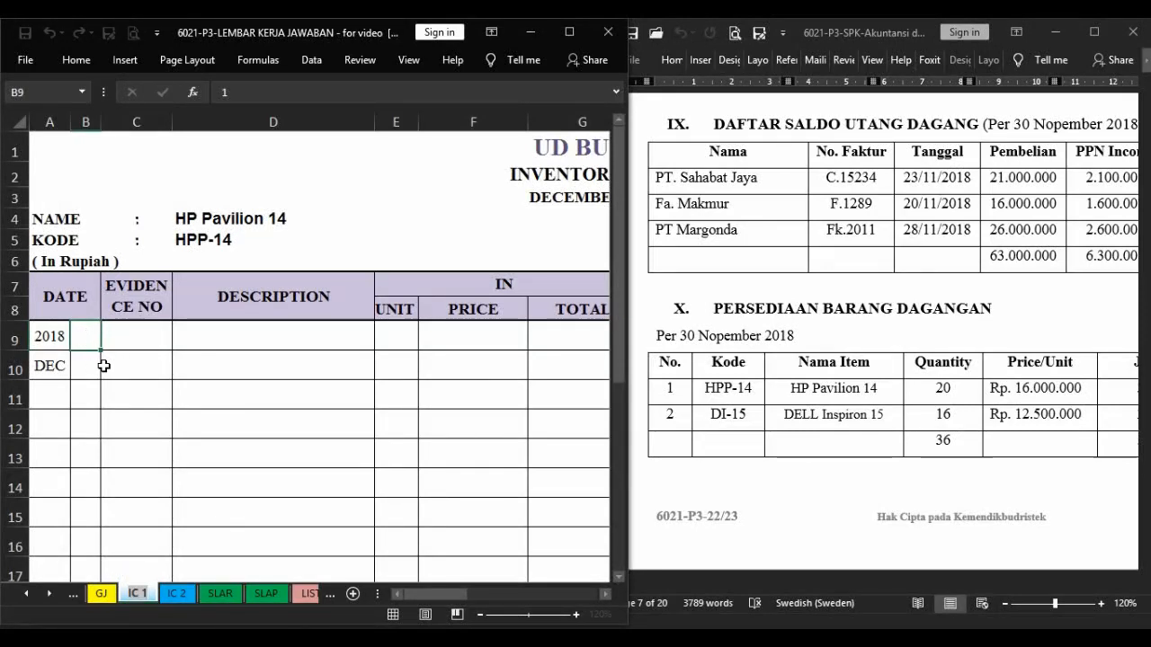
pyautogui.click(135, 329)
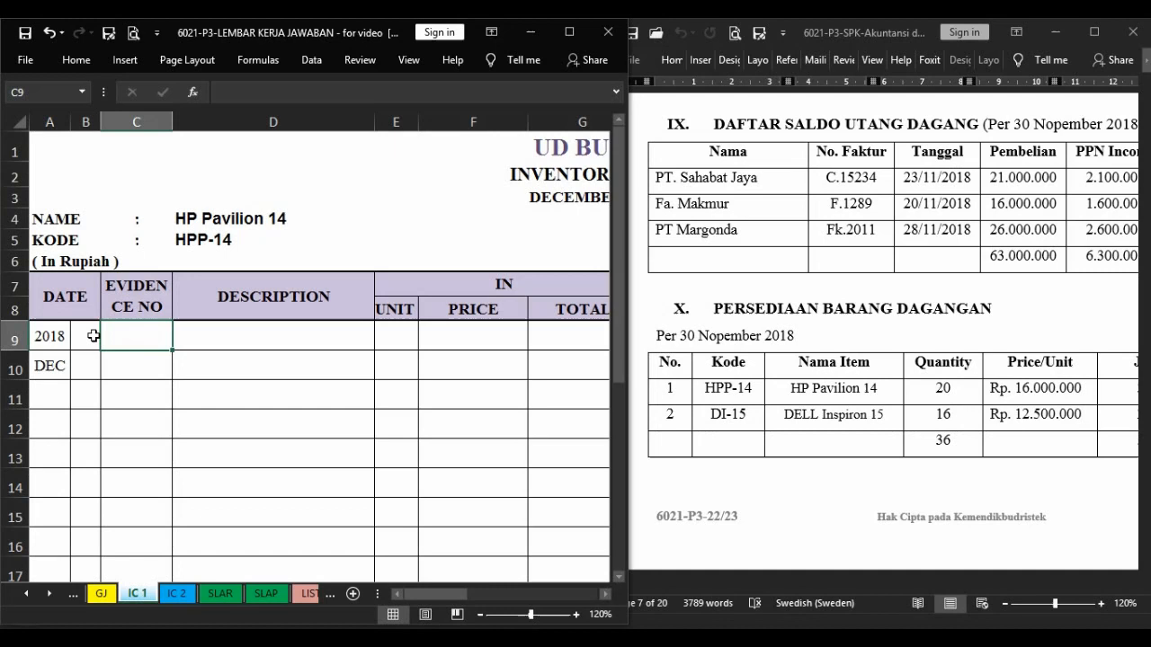
# Enter day 1 and the description Beginning Balance in the first row of the HP Pavilion 14 inventory card.
pyautogui.click(92, 336)
pyautogui.click(148, 333)
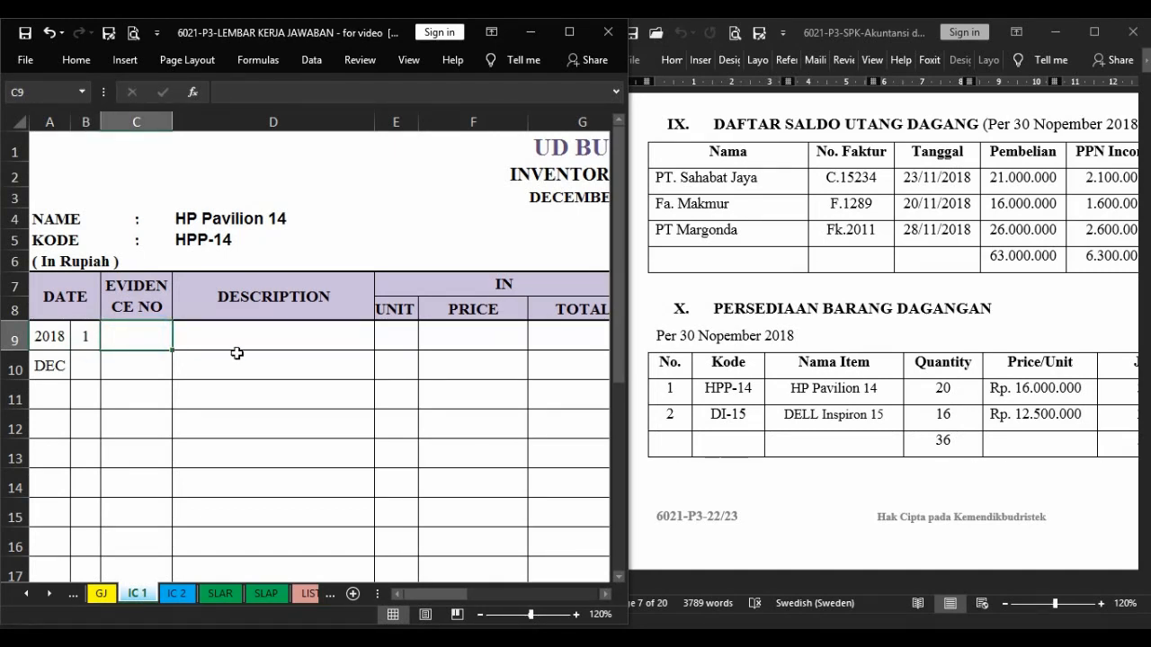
pyautogui.click(279, 339)
pyautogui.write('Beginning Balance')
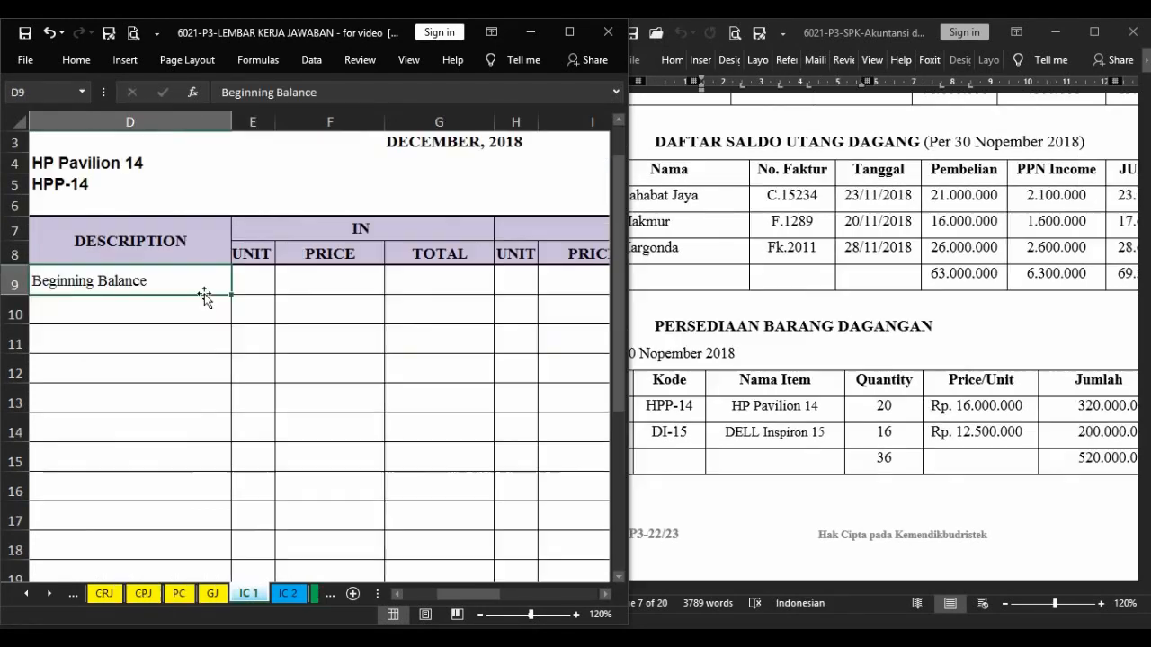
# Enter the HP Pavilion 14 quantity of 20 as the balance unit in the card's opening row.
pyautogui.press('Right')
pyautogui.press('Right')
pyautogui.press('Right')
pyautogui.press('Right')
pyautogui.press('Right')
pyautogui.press('Right')
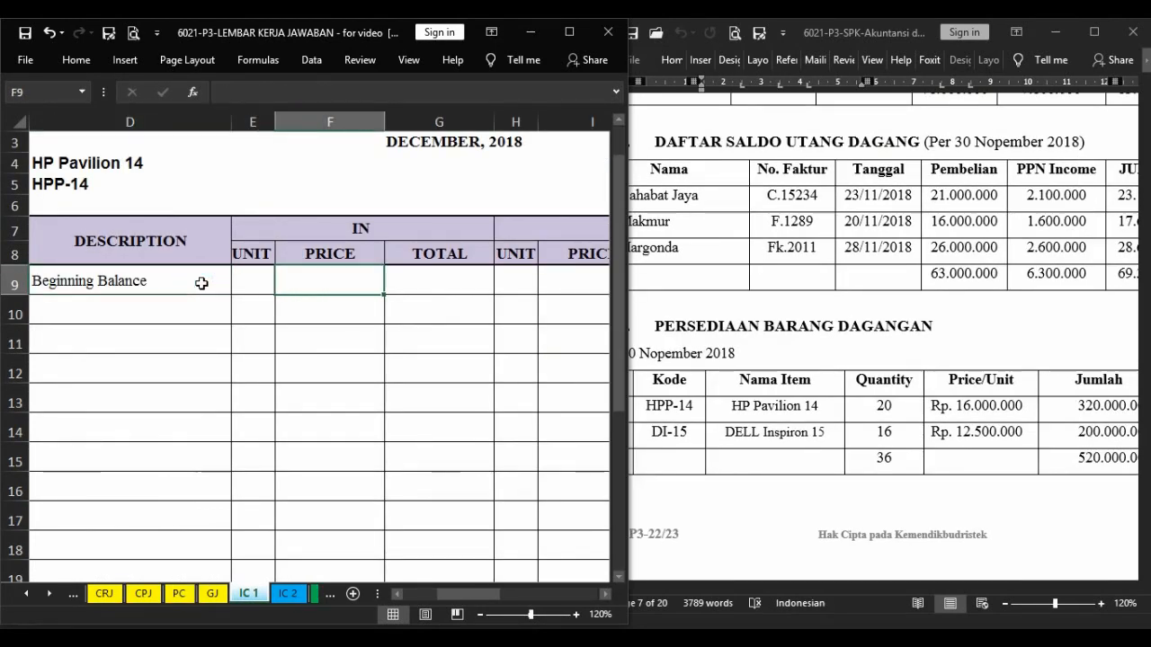
pyautogui.press('Right')
pyautogui.press('Right')
pyautogui.press('Right')
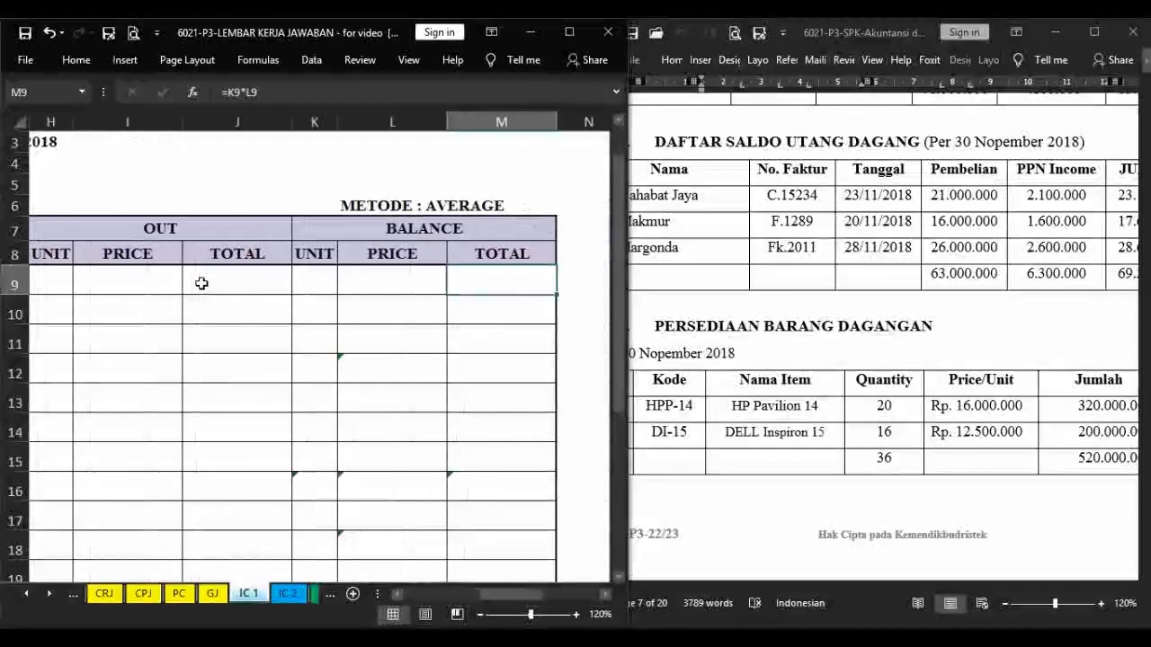
pyautogui.press('Left')
pyautogui.press('Left')
pyautogui.press('F4')
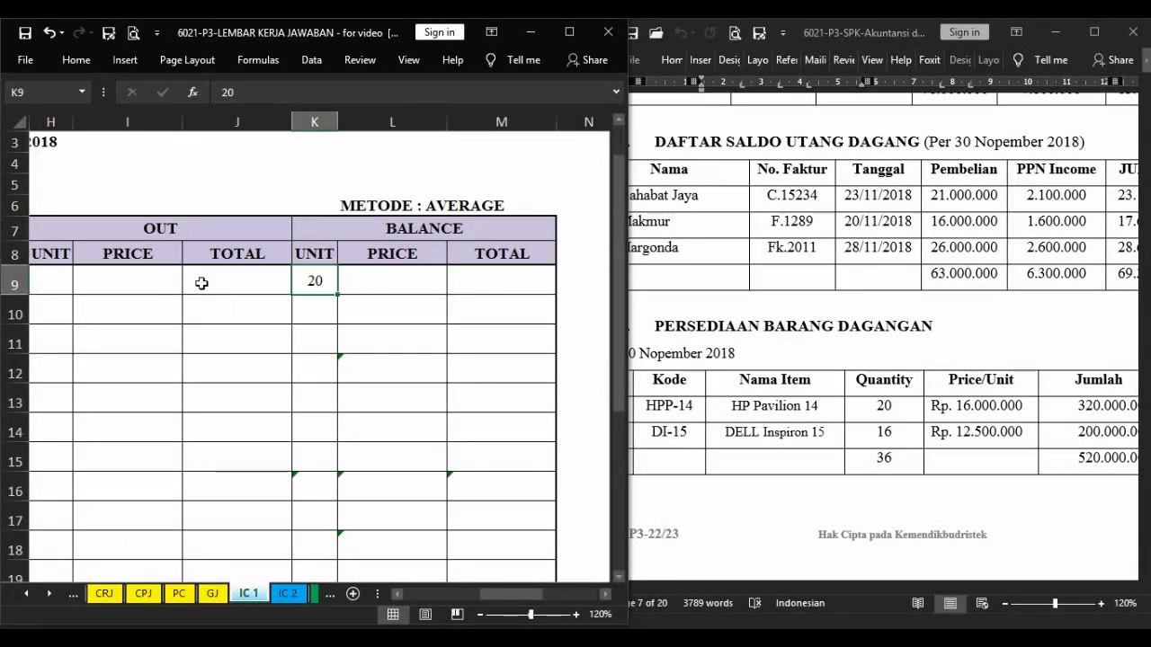
# Fill the HP Pavilion 14 opening balance with the price 16.000.000 and a total of unit times price (=K9*L9).
pyautogui.click(426, 279)
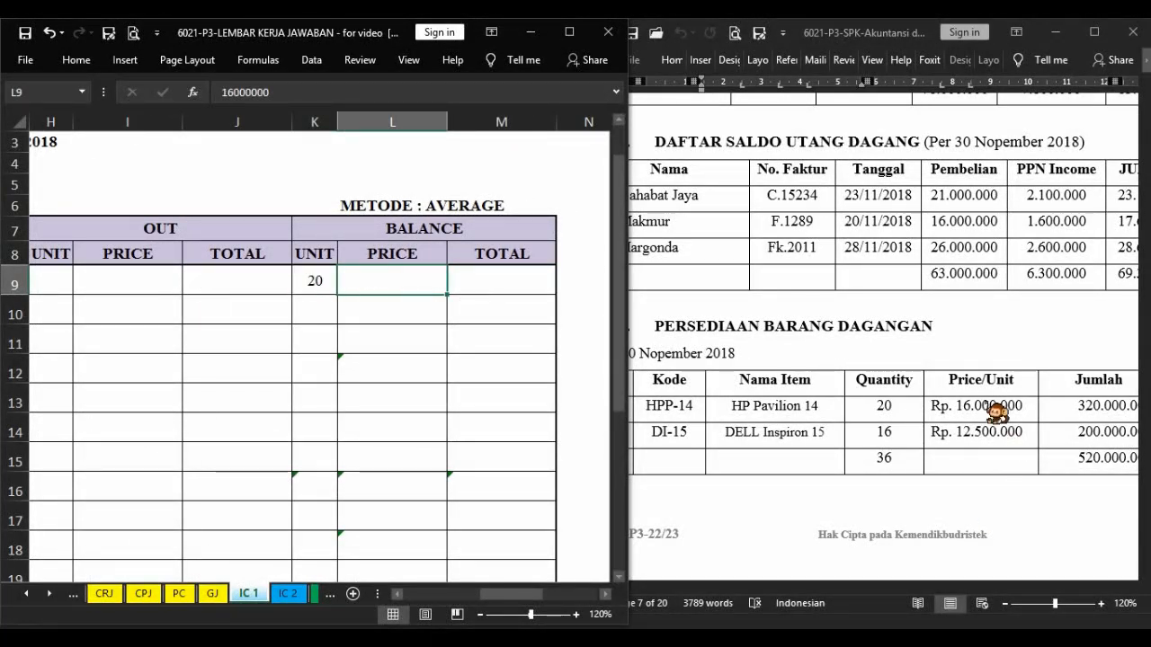
pyautogui.press('F4')
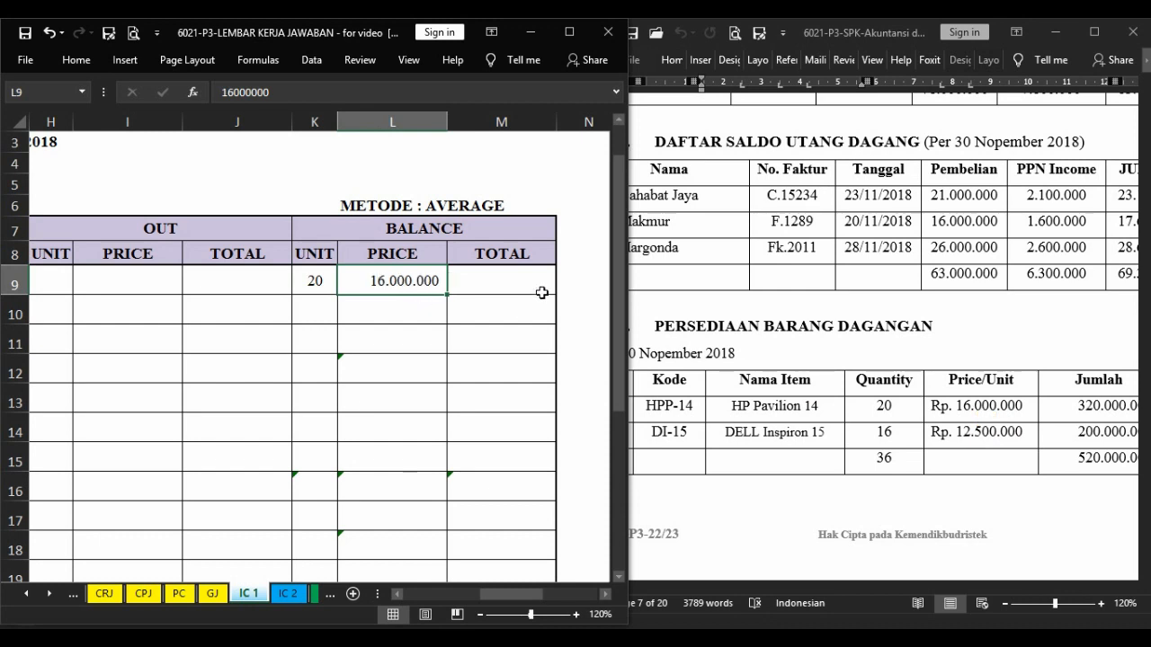
pyautogui.click(511, 282)
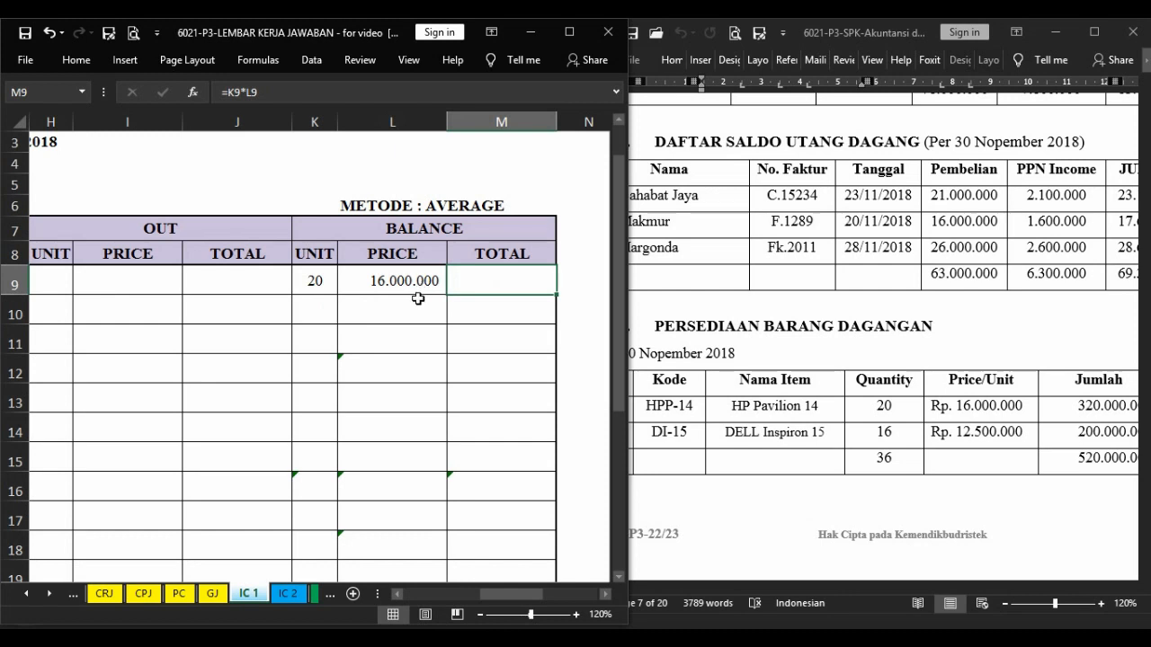
pyautogui.press('F4')
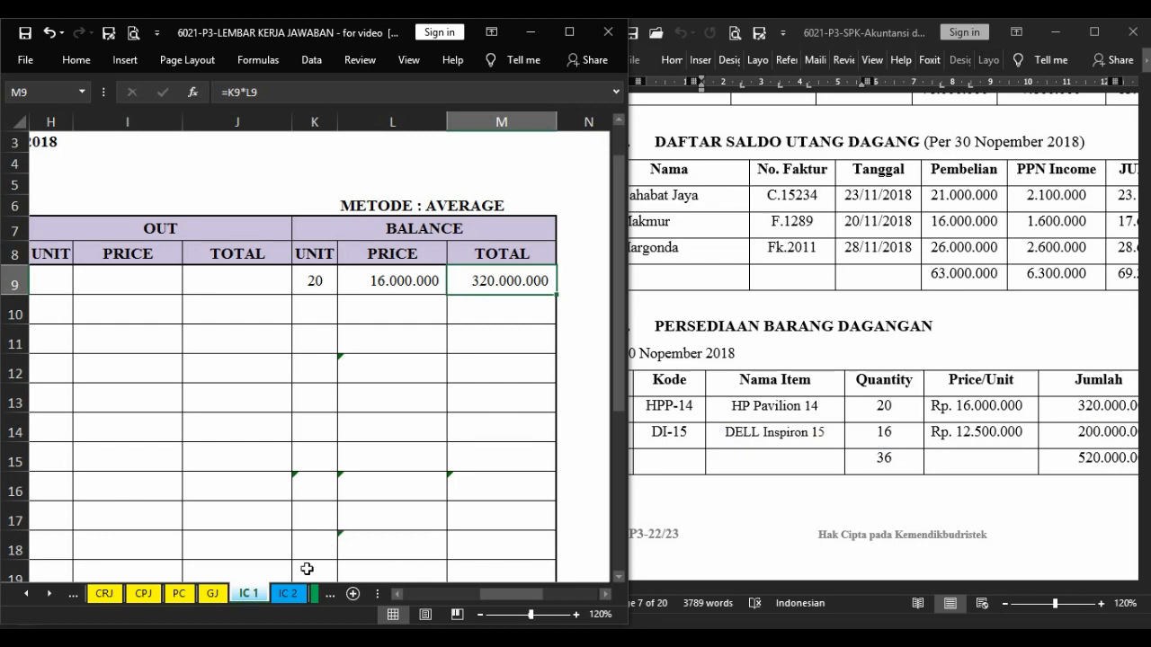
# Enter day 1 and the description Beginning Balance in the first row of the DELL Inspiron 15 inventory card (IC 2).
pyautogui.click(287, 593)
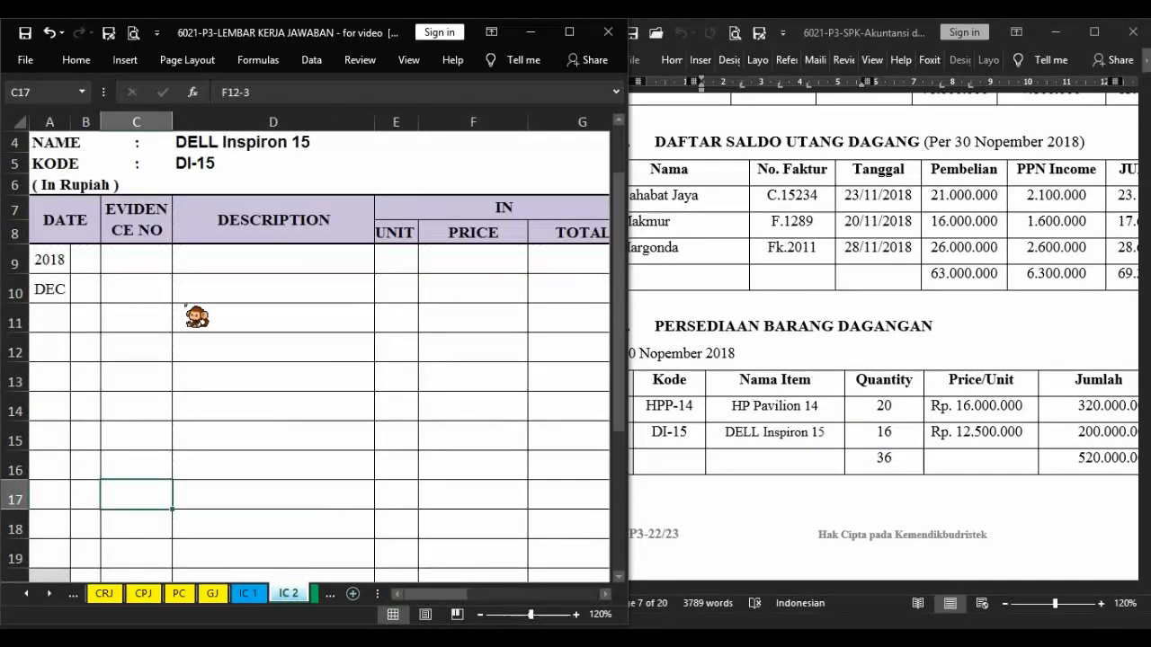
pyautogui.click(82, 264)
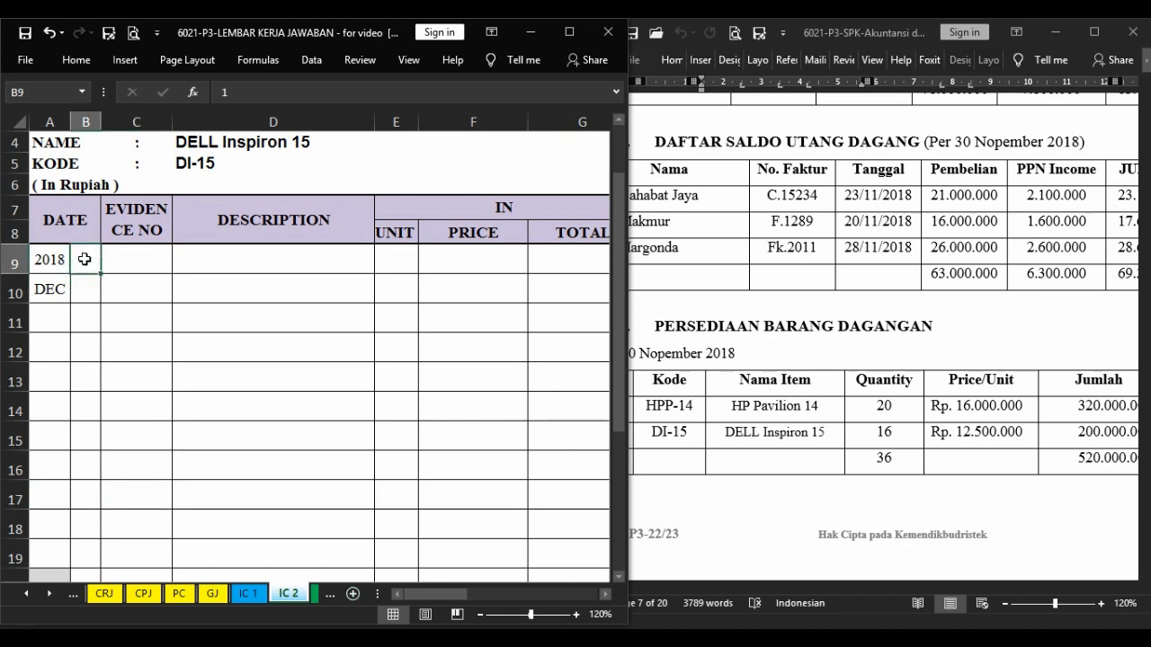
pyautogui.click(147, 264)
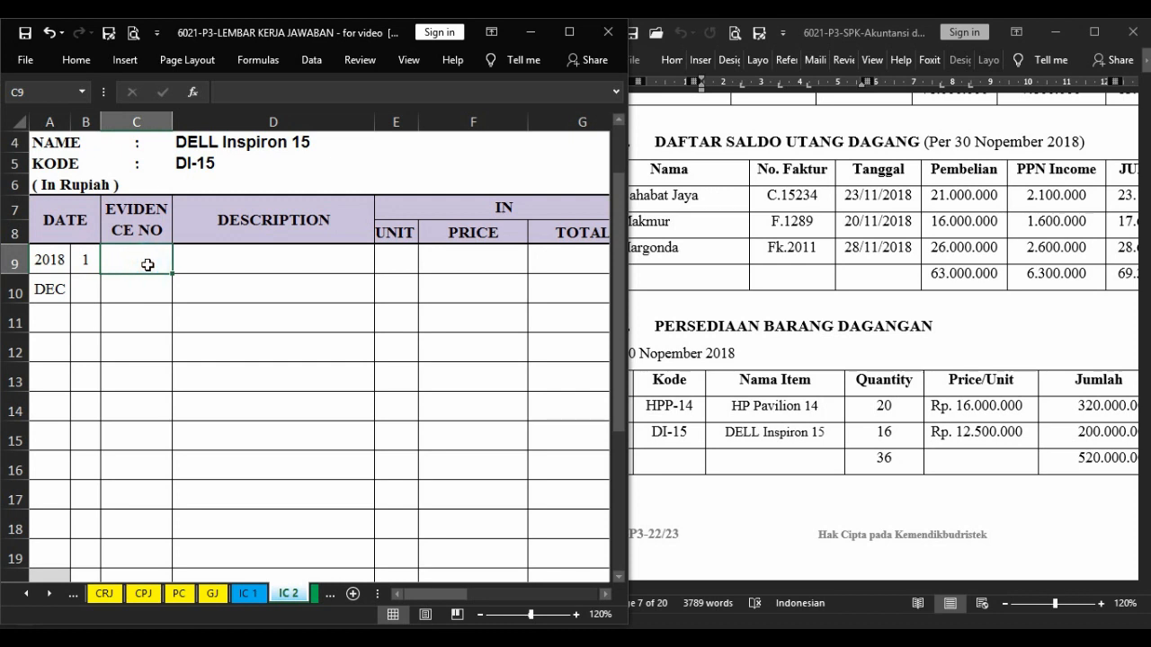
pyautogui.click(204, 265)
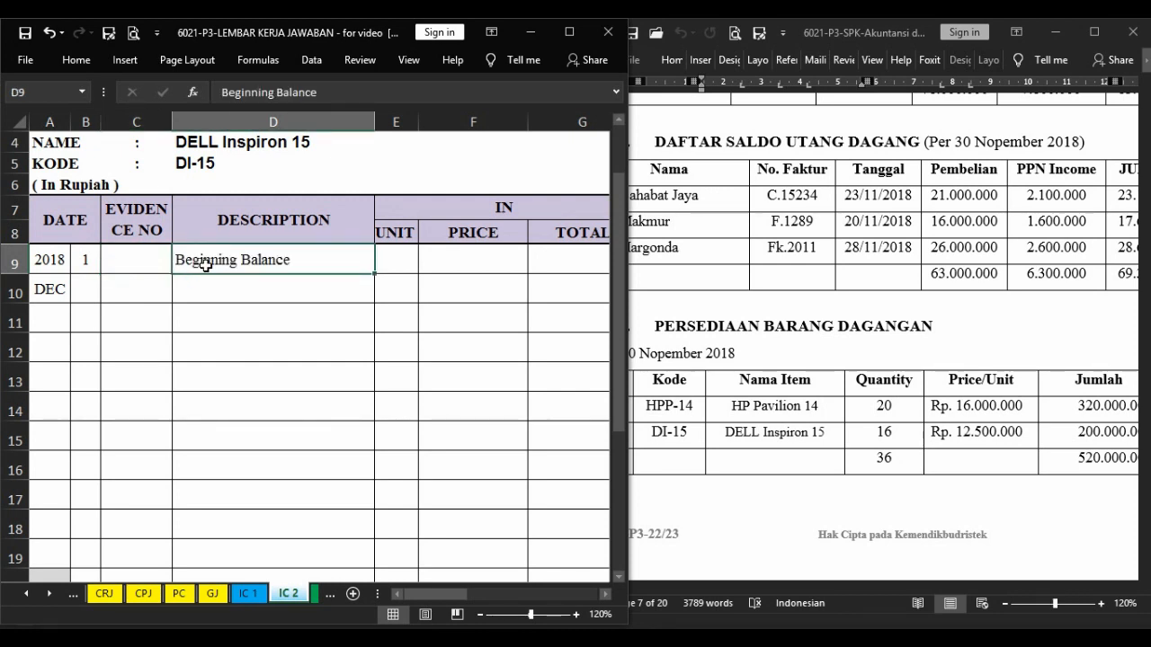
# Fill the DELL Inspiron 15 opening balance with 16 units, the price 12.500.000 and a total of price times unit (=L9*K9).
pyautogui.press('Right')
pyautogui.press('Right')
pyautogui.press('Right')
pyautogui.press('Right')
pyautogui.press('Right')
pyautogui.press('Right')
pyautogui.press('Right')
pyautogui.press('Right')
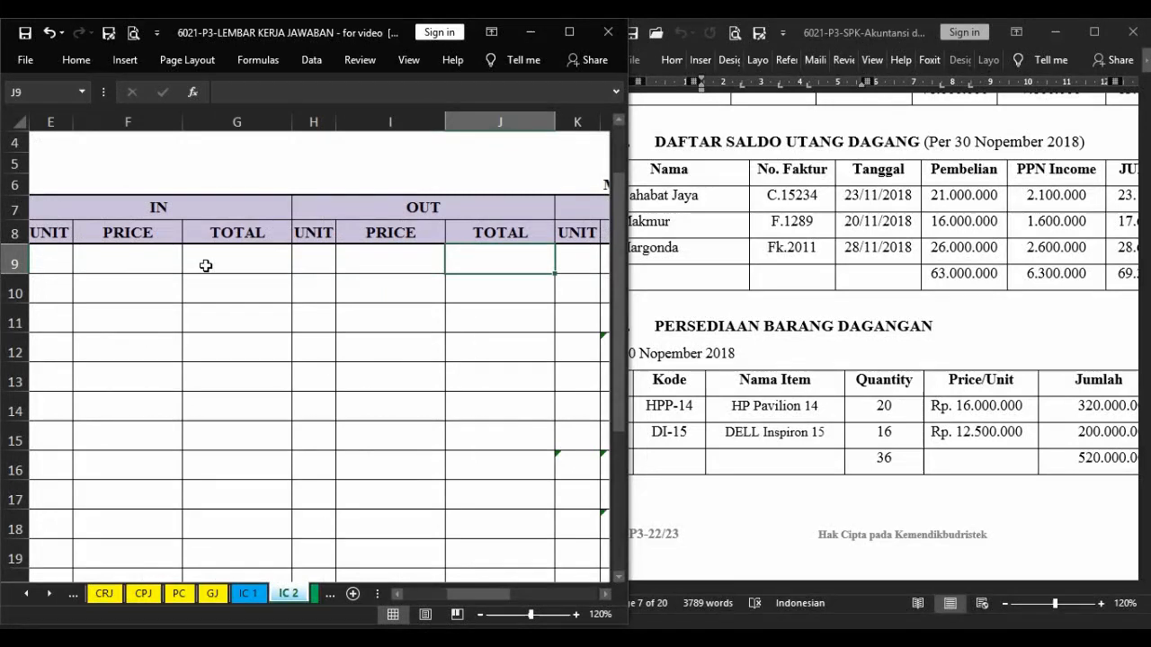
pyautogui.press('Right')
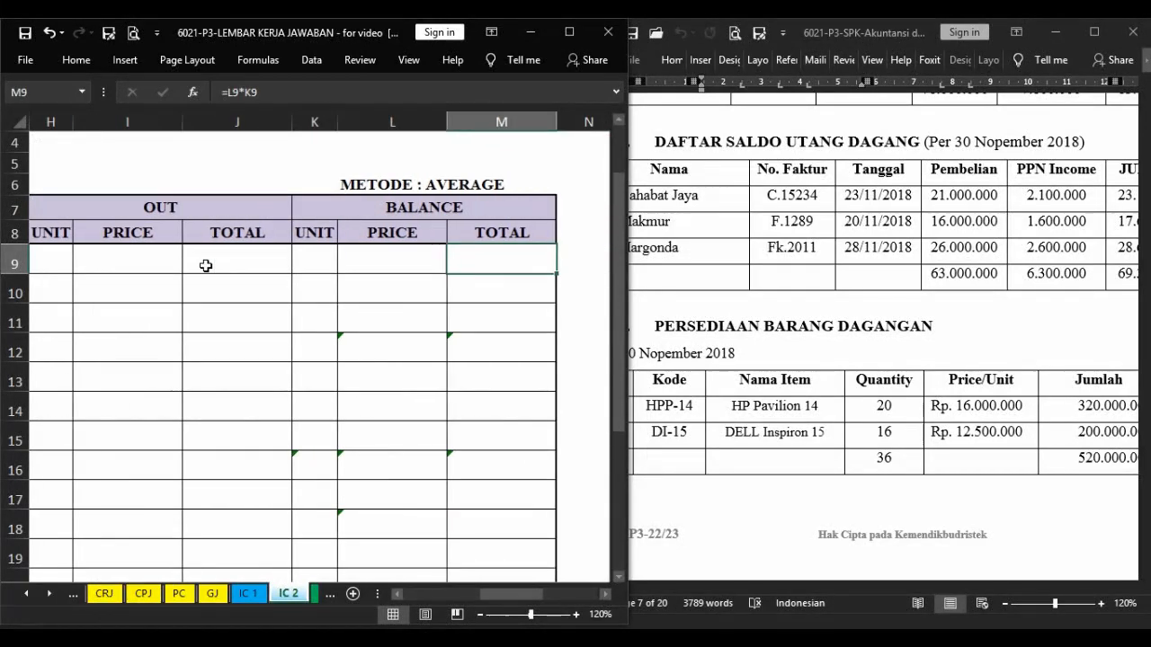
pyautogui.click(327, 260)
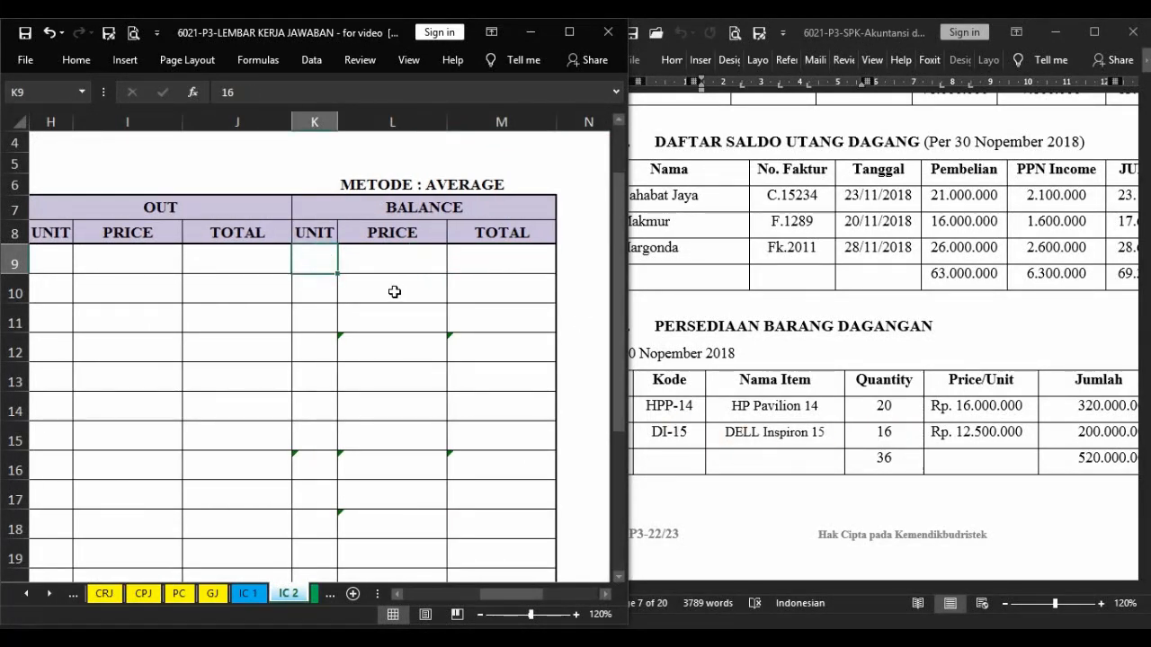
pyautogui.click(378, 263)
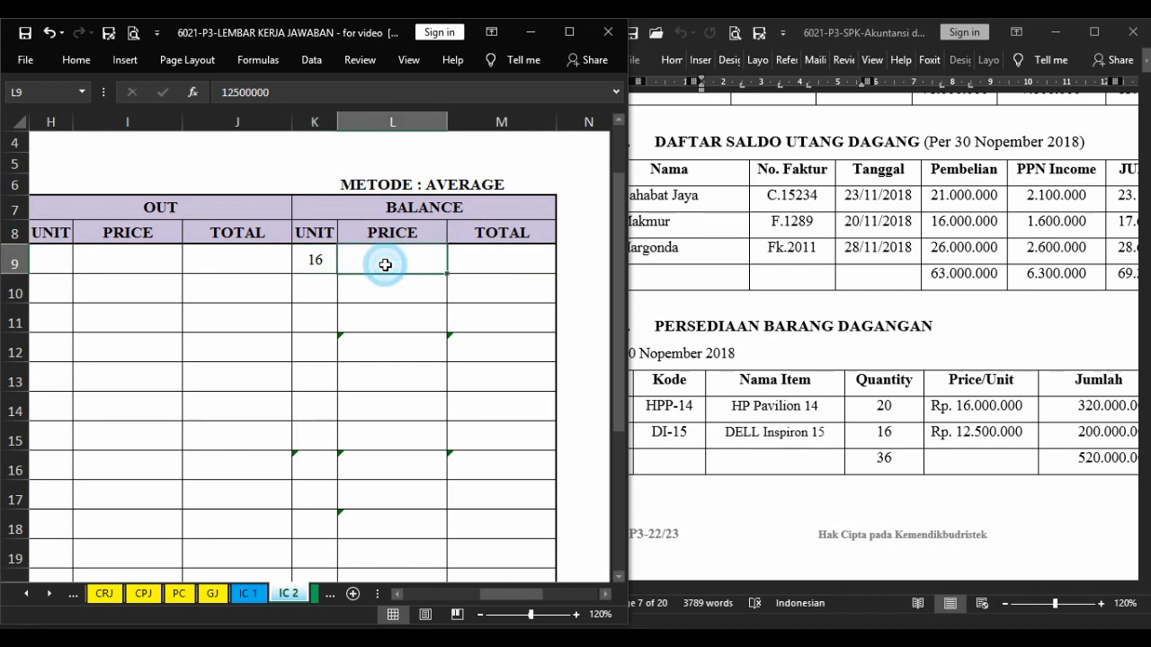
pyautogui.press('F4')
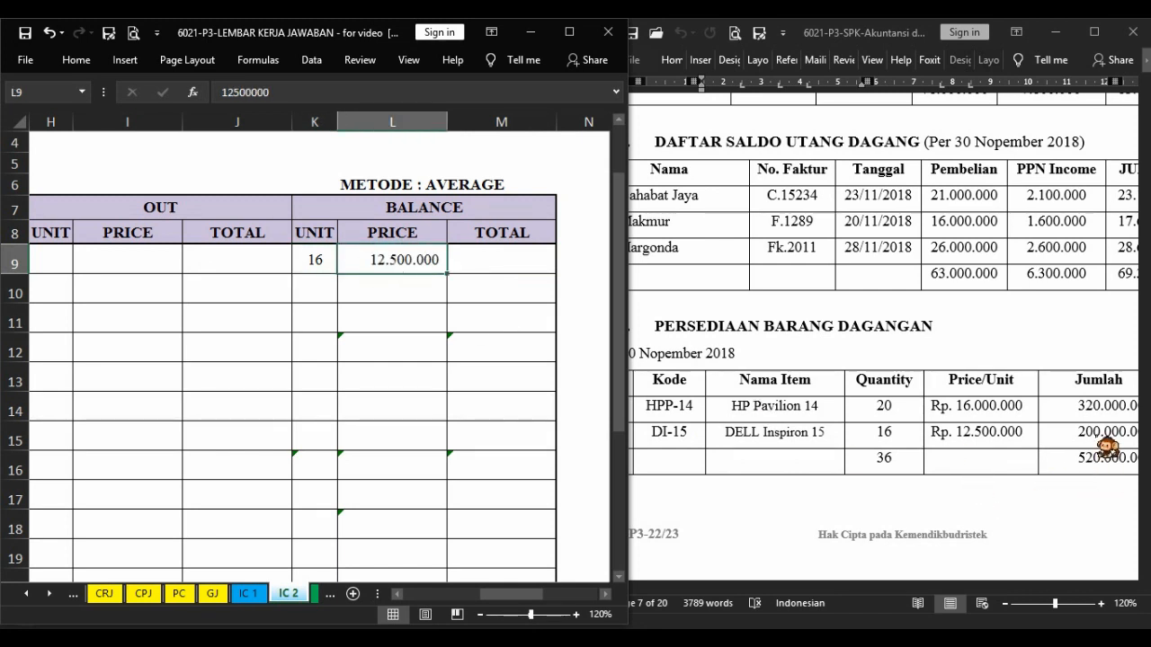
pyautogui.click(537, 259)
pyautogui.press('F4')
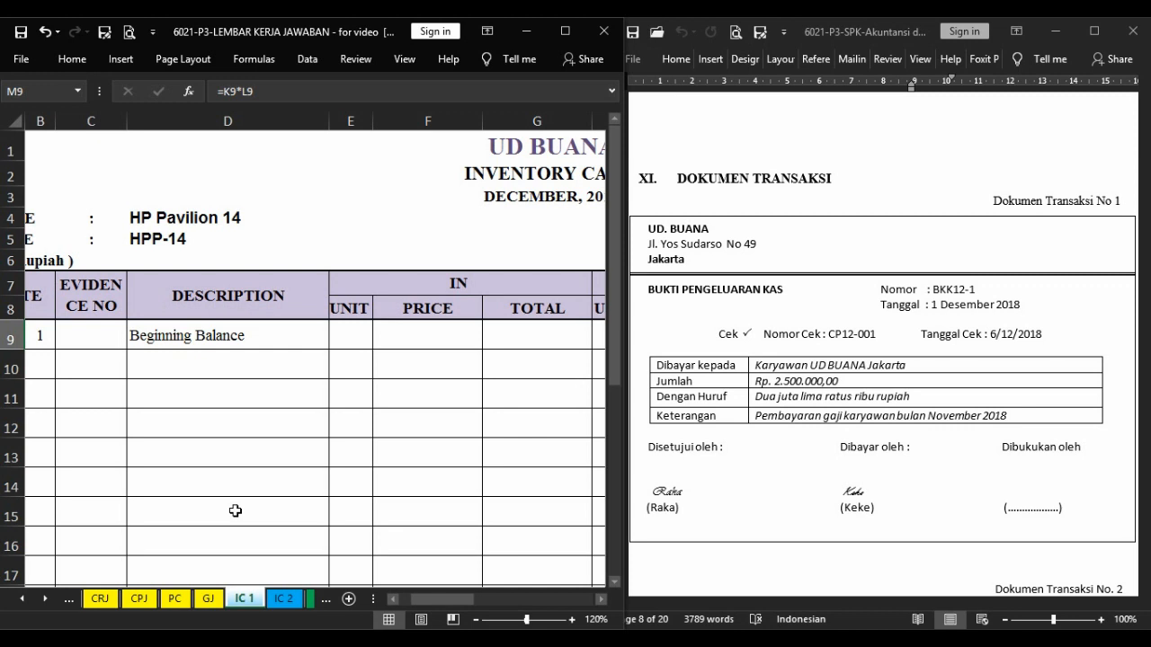
# Start transaction 1 in the first row of the Cash Payment Journal with day 1, evidence number BKK12-1 and the description Pembayaran Gaji.
pyautogui.press('Left')
pyautogui.press('Left')
pyautogui.press('Left')
pyautogui.press('Left')
pyautogui.press('Left')
pyautogui.press('Left')
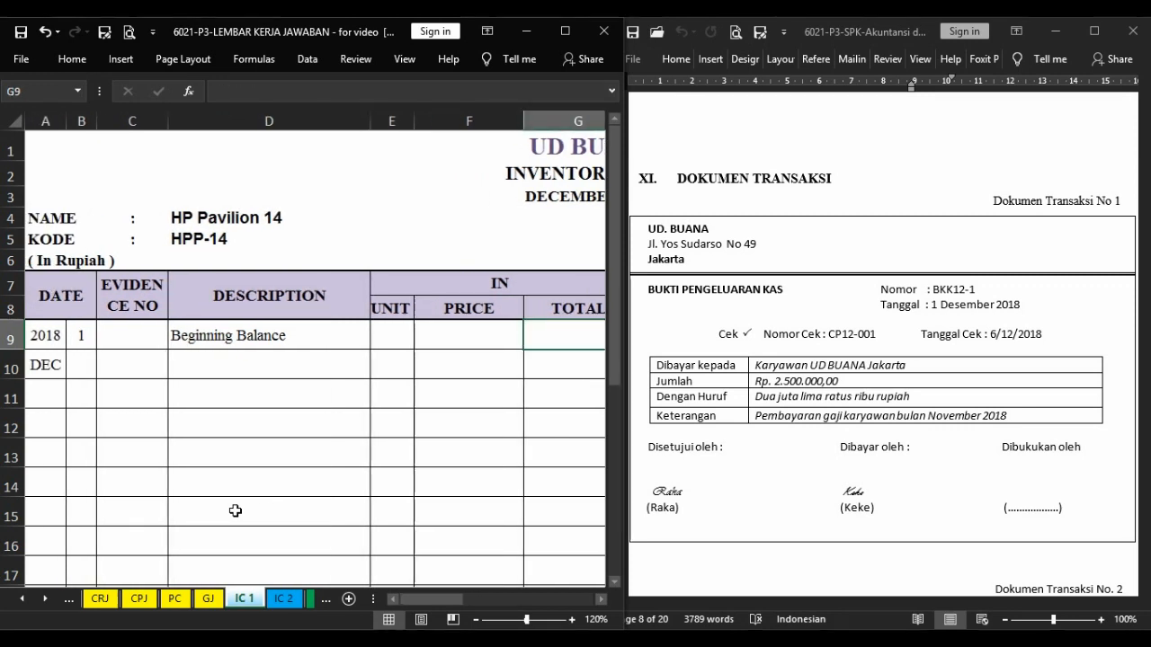
pyautogui.hotkey('ctrl', 'pageup')
pyautogui.hotkey('ctrl', 'pageup')
pyautogui.hotkey('ctrl', 'pageup')
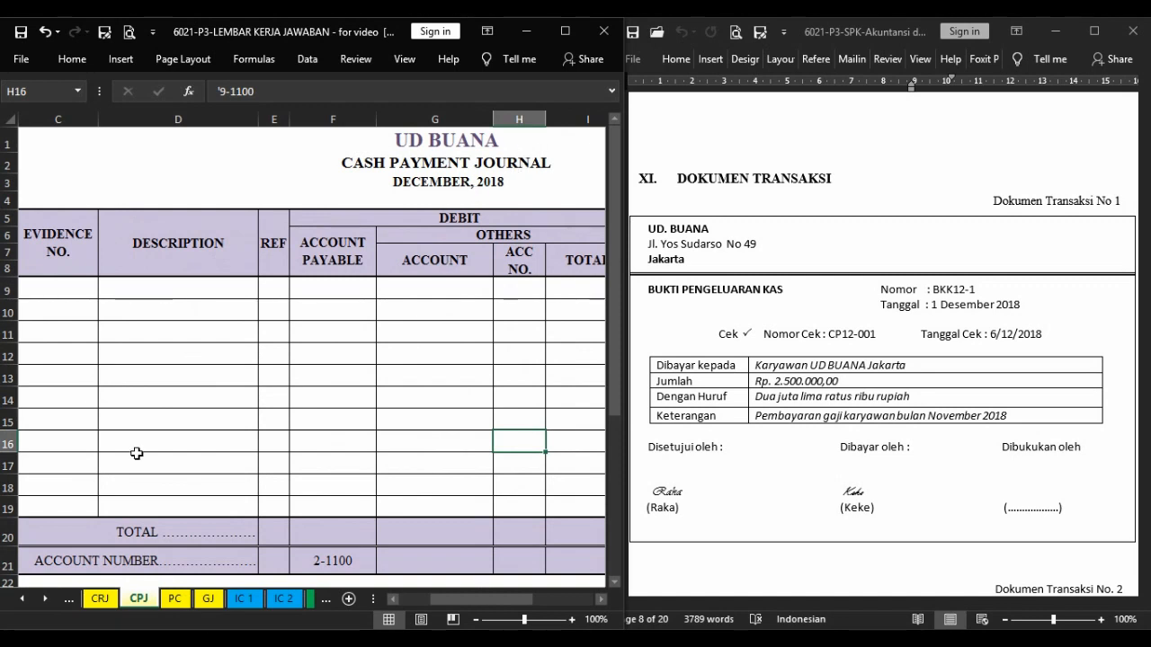
pyautogui.moveTo(444, 600); pyautogui.dragTo(412, 599)
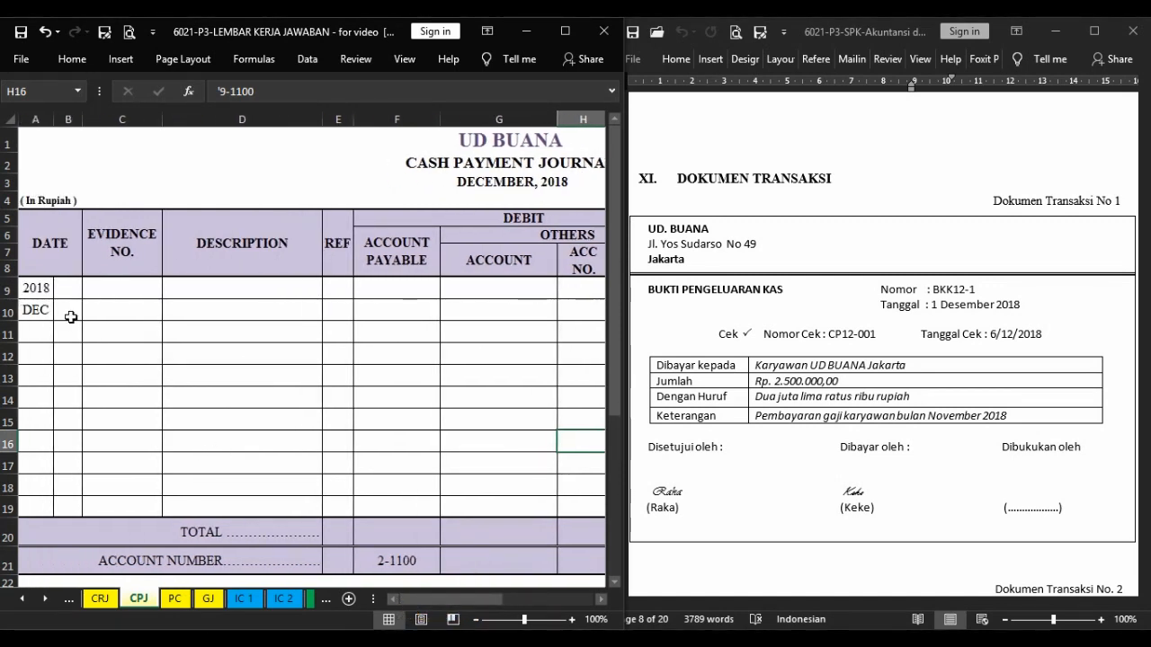
pyautogui.click(70, 288)
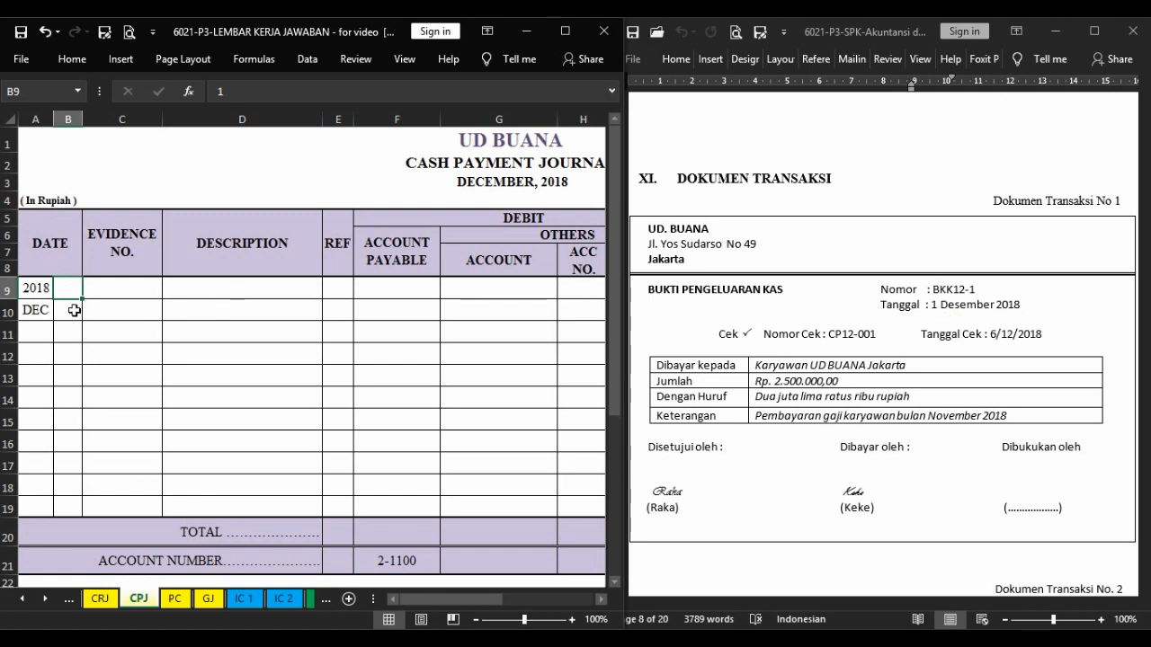
pyautogui.click(127, 285)
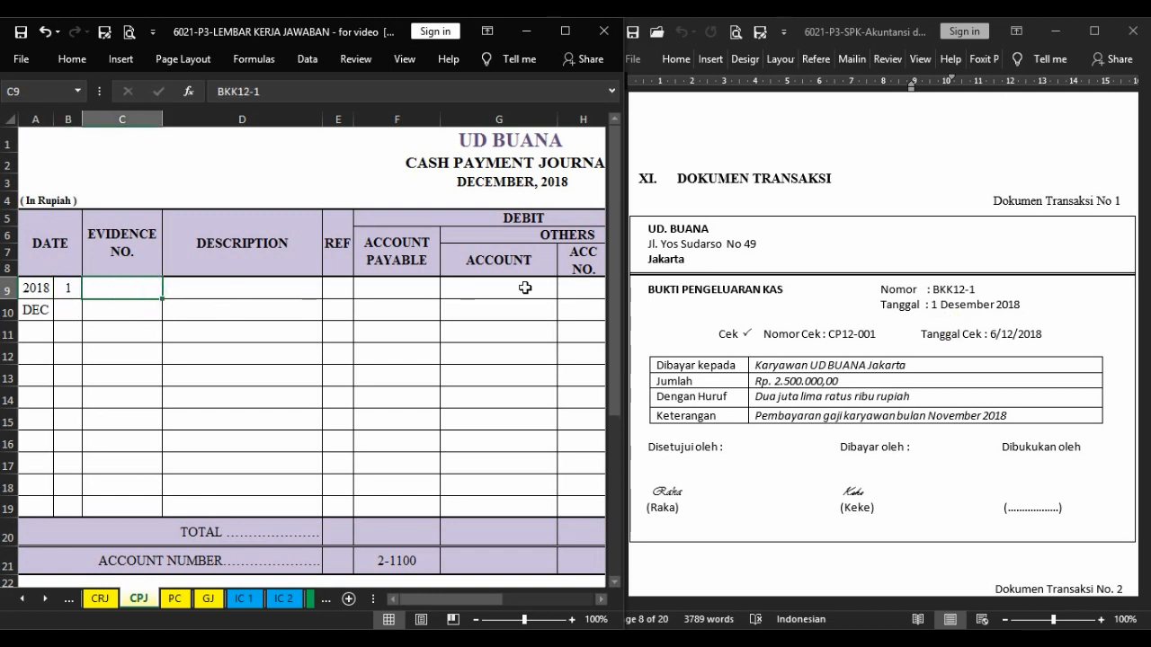
pyautogui.click(134, 295)
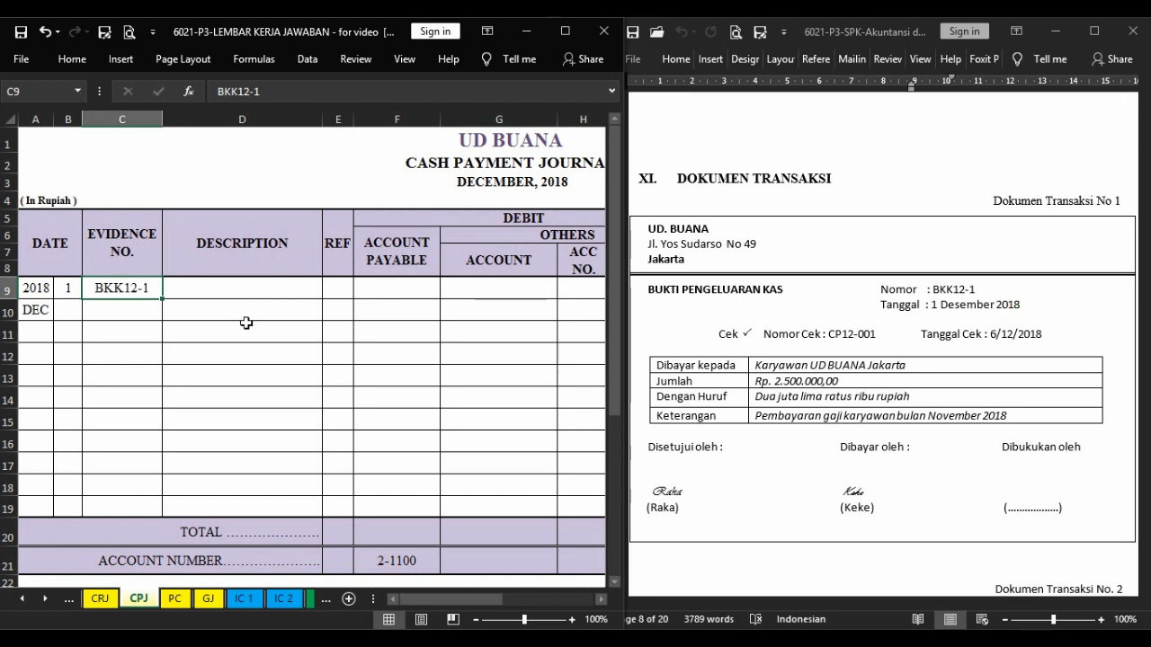
pyautogui.click(259, 288)
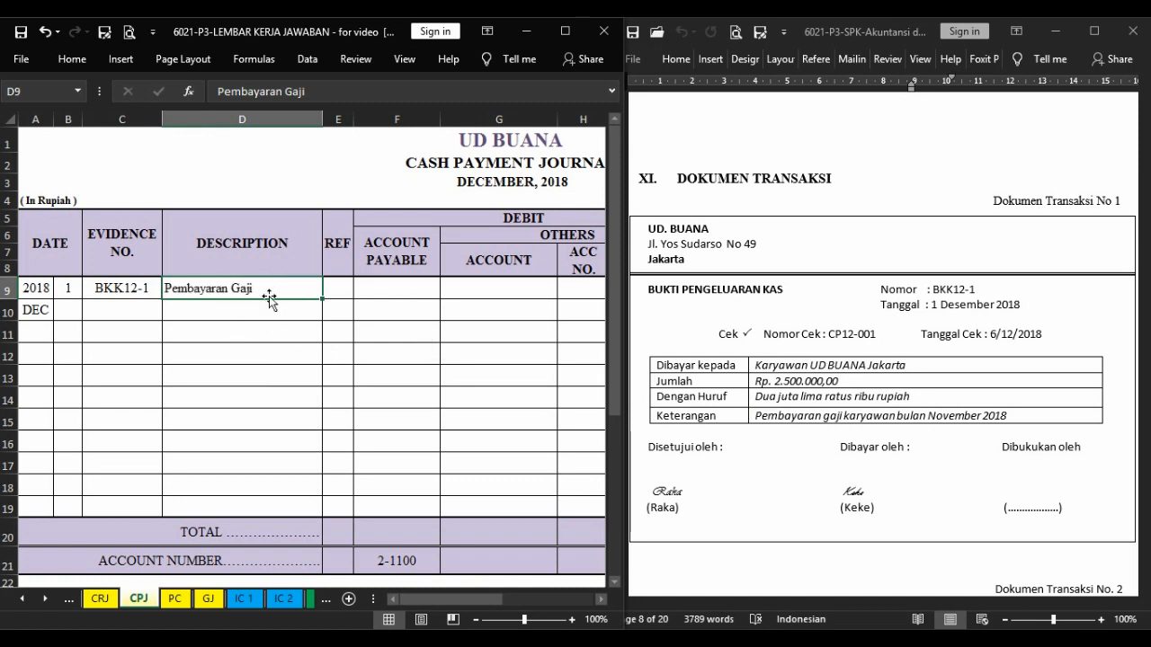
# Look up the Expense Payable account's code and credit balance in the NS trial balance for the salary payment's debit entry.
pyautogui.press('Right')
pyautogui.press('Right')
pyautogui.press('Right')
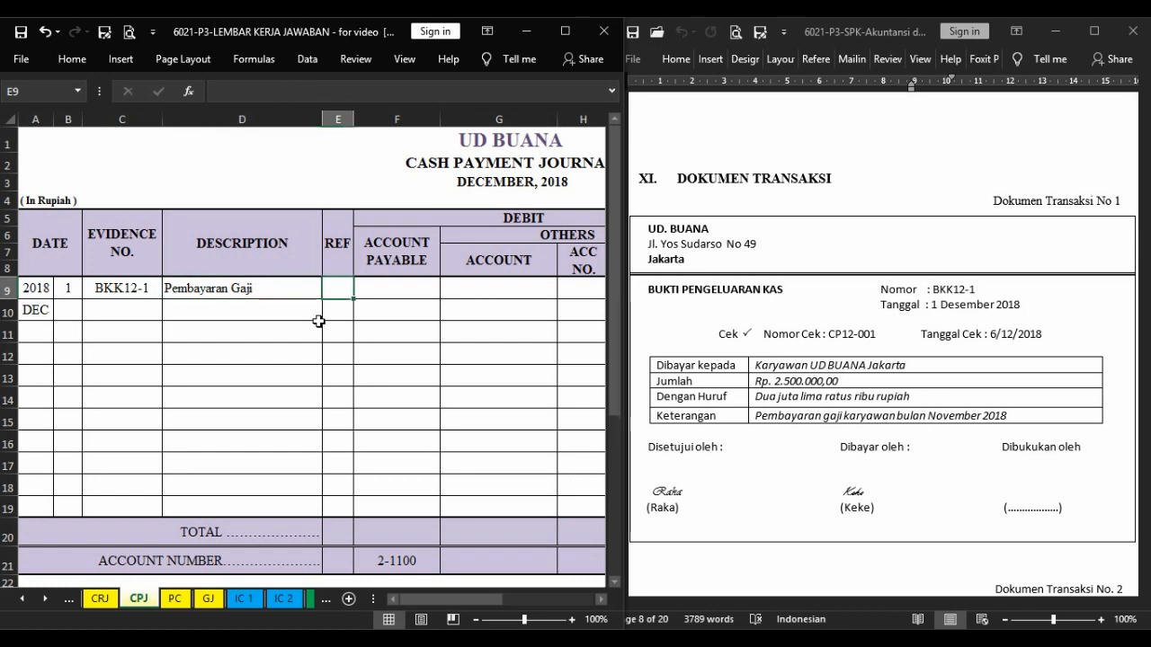
pyautogui.press('Right')
pyautogui.press('Right')
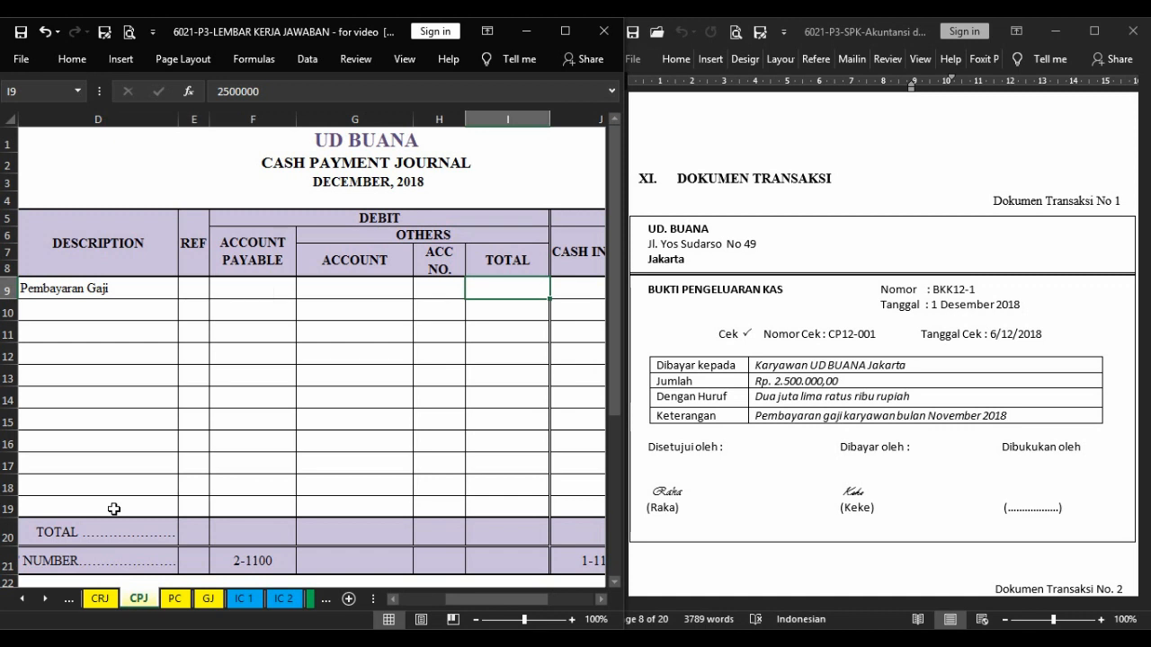
pyautogui.hotkey('ctrl', 'pageup')
pyautogui.hotkey('ctrl', 'pageup')
pyautogui.hotkey('ctrl', 'pageup')
pyautogui.hotkey('ctrl', 'pageup')
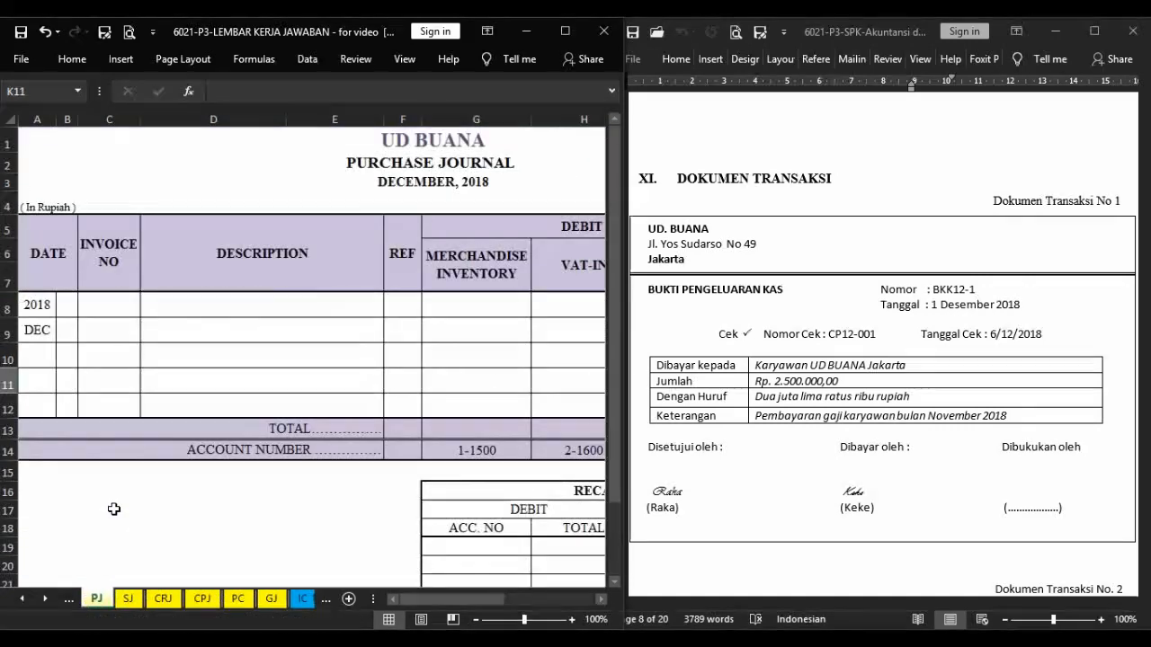
pyautogui.click(180, 241)
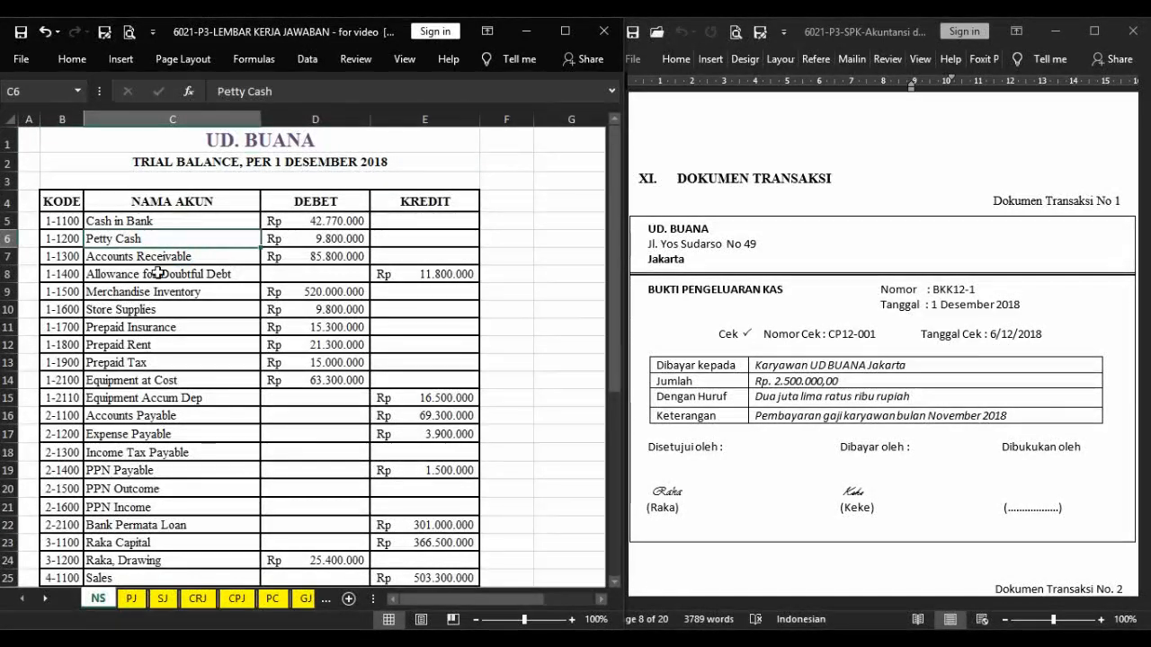
pyautogui.click(183, 438)
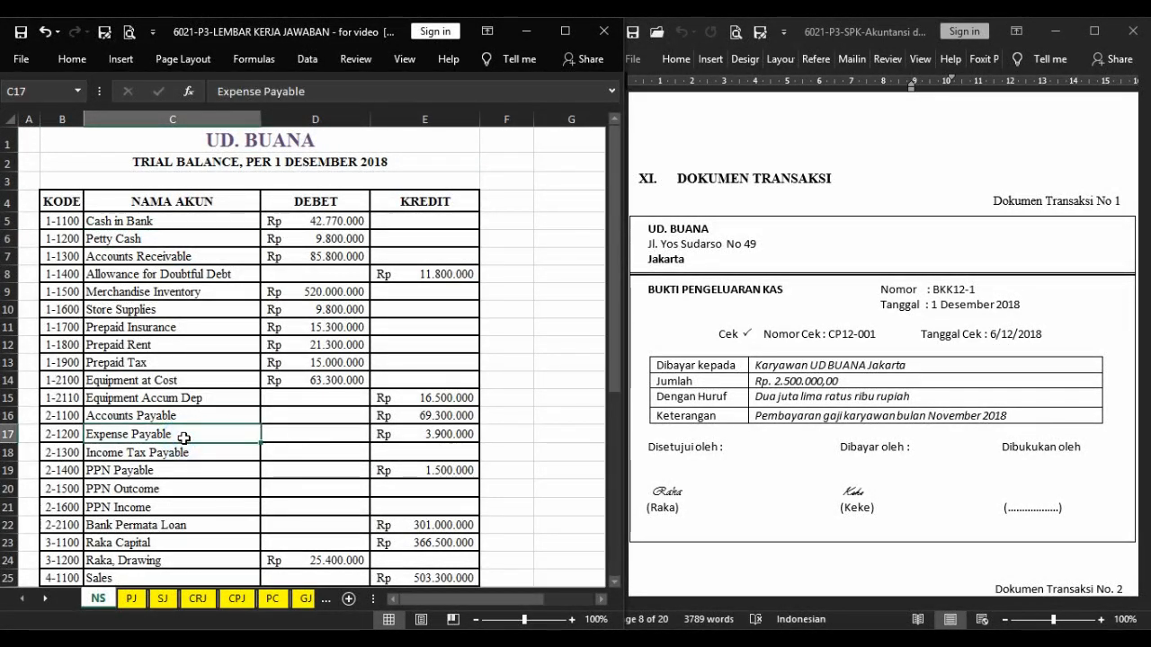
pyautogui.click(387, 435)
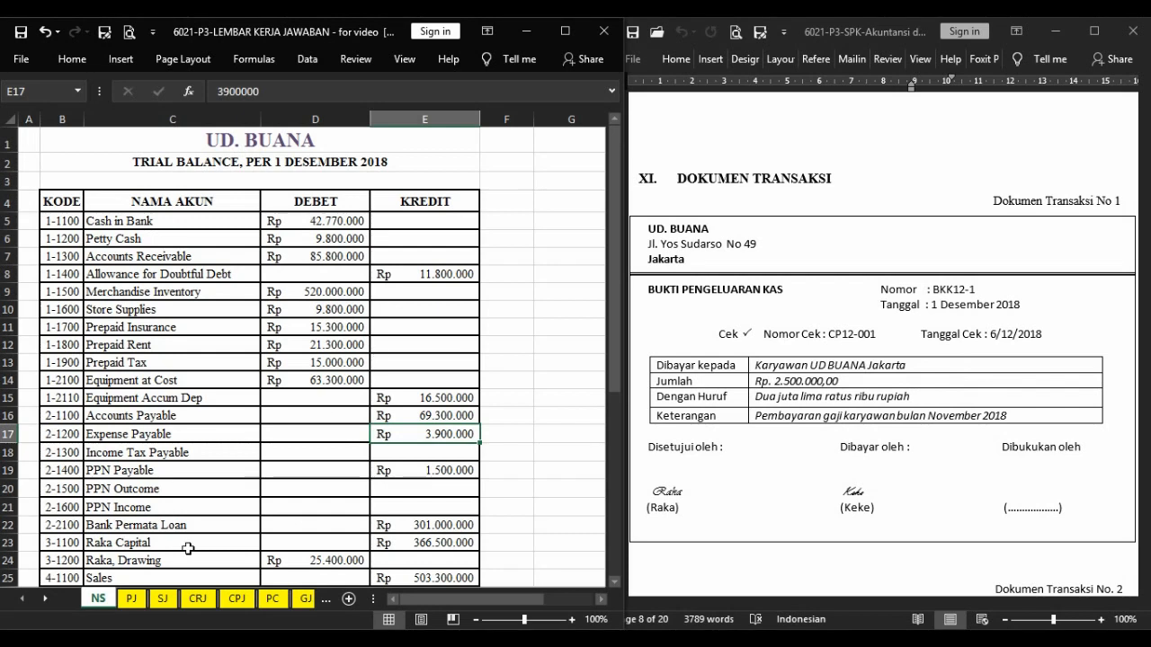
# Record the salary payment's other debit as Expense Payable, account 2-1200, total 2.500.000, and go to the row's Cash in Bank credit cell.
pyautogui.click(239, 601)
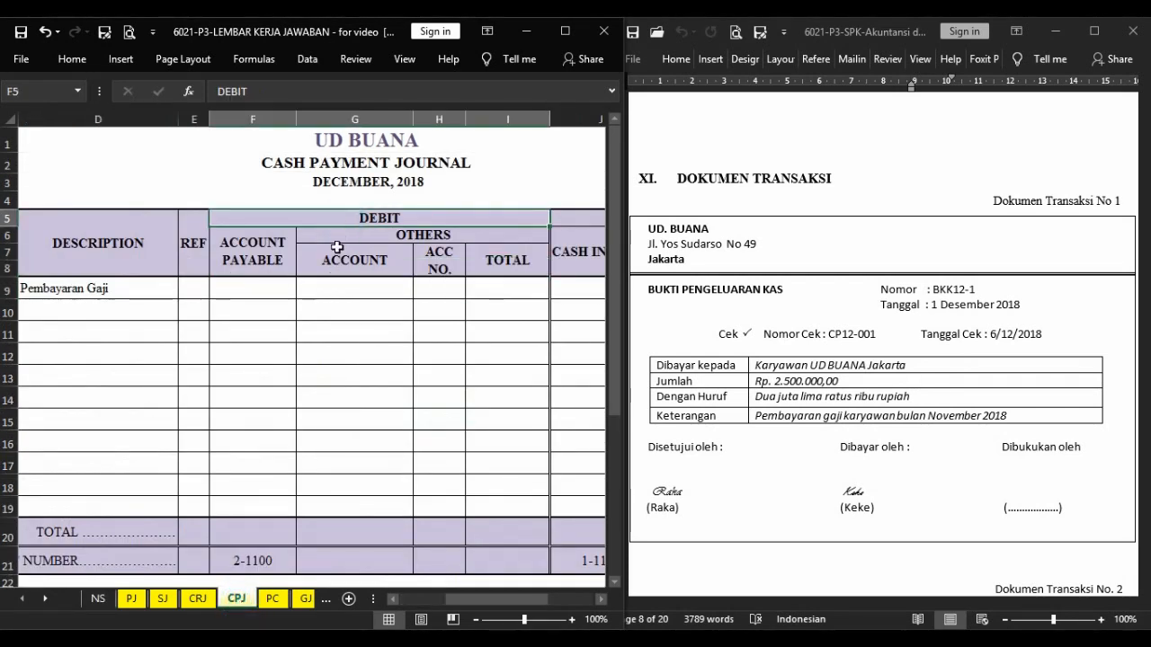
pyautogui.click(333, 285)
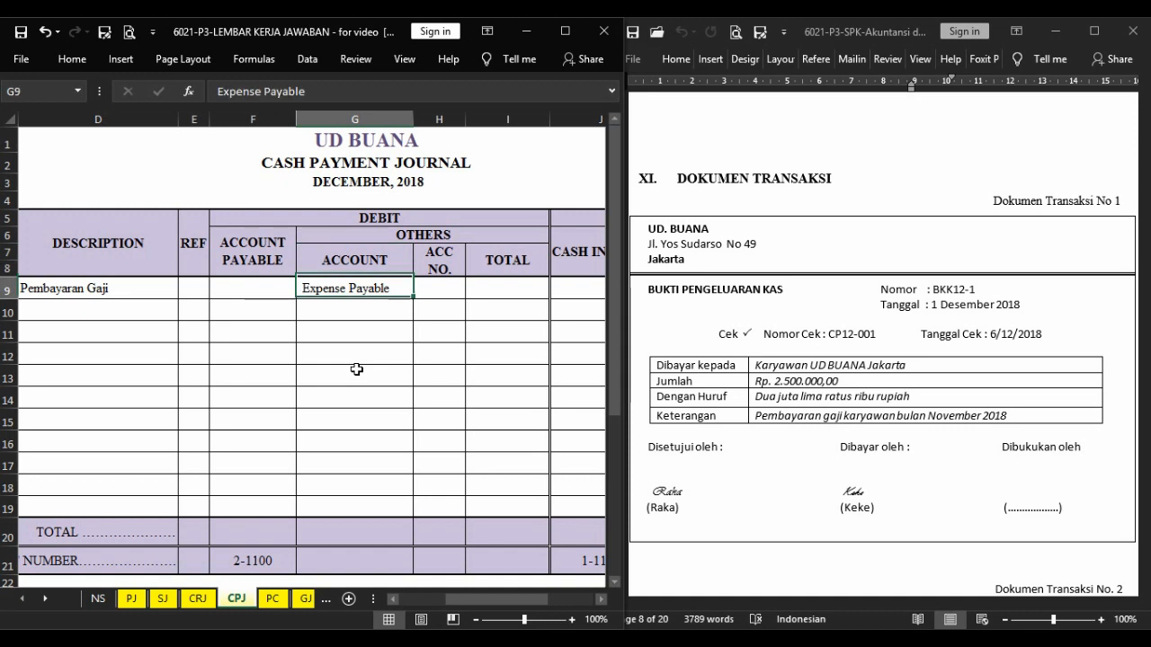
pyautogui.press('Right')
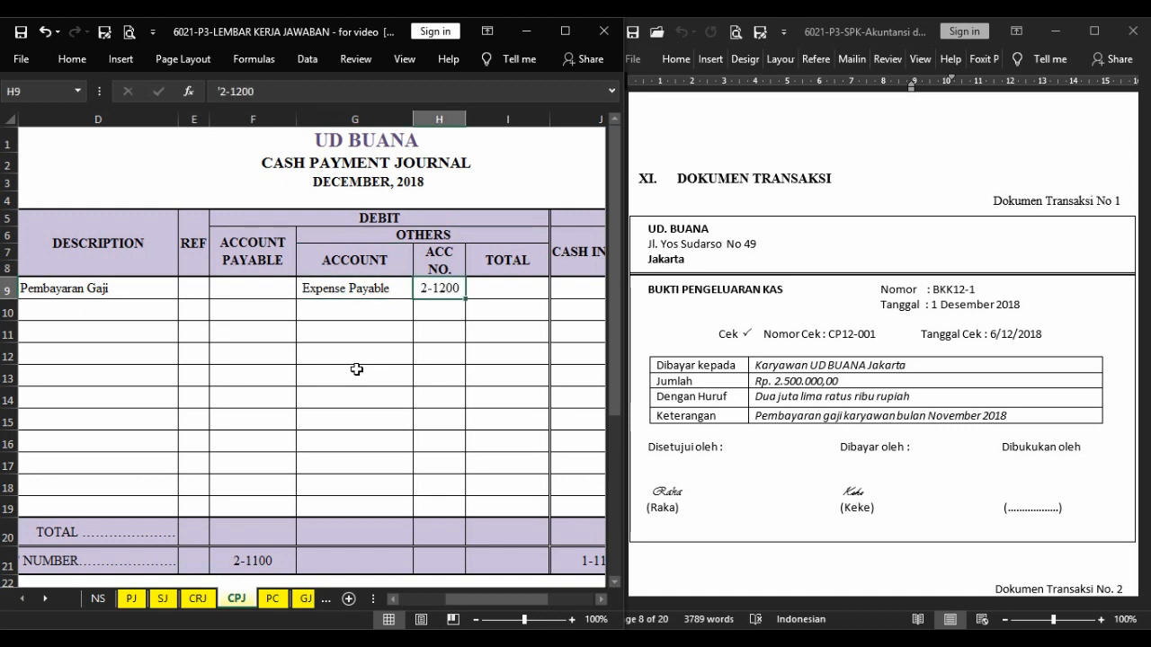
pyautogui.press('Right')
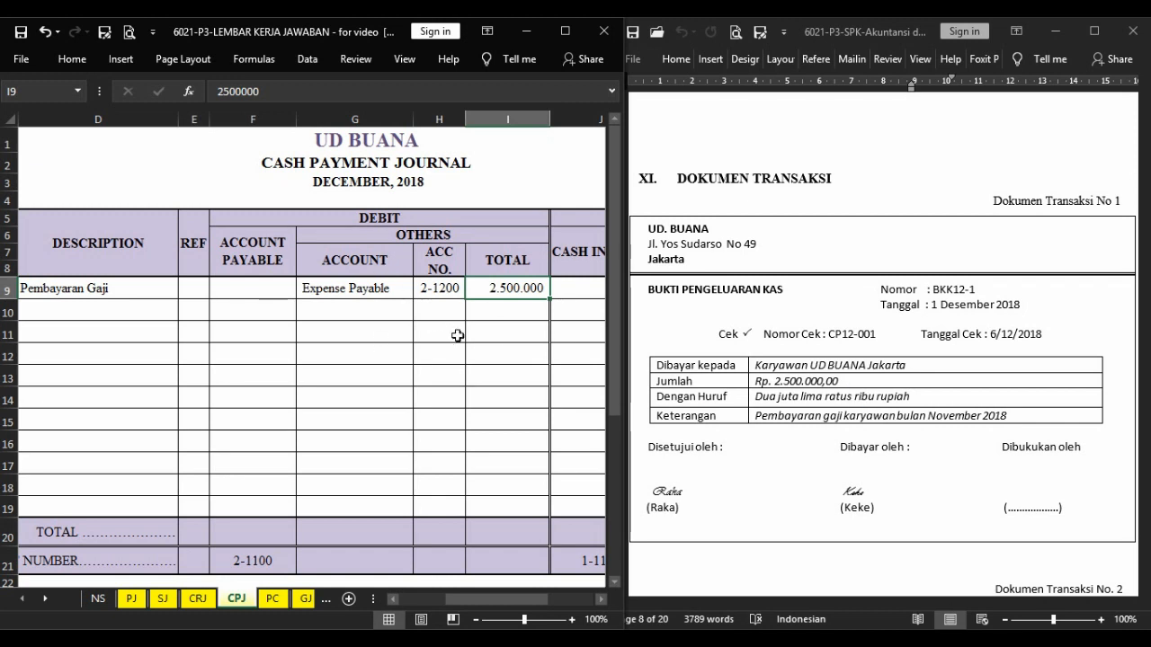
pyautogui.press('Right')
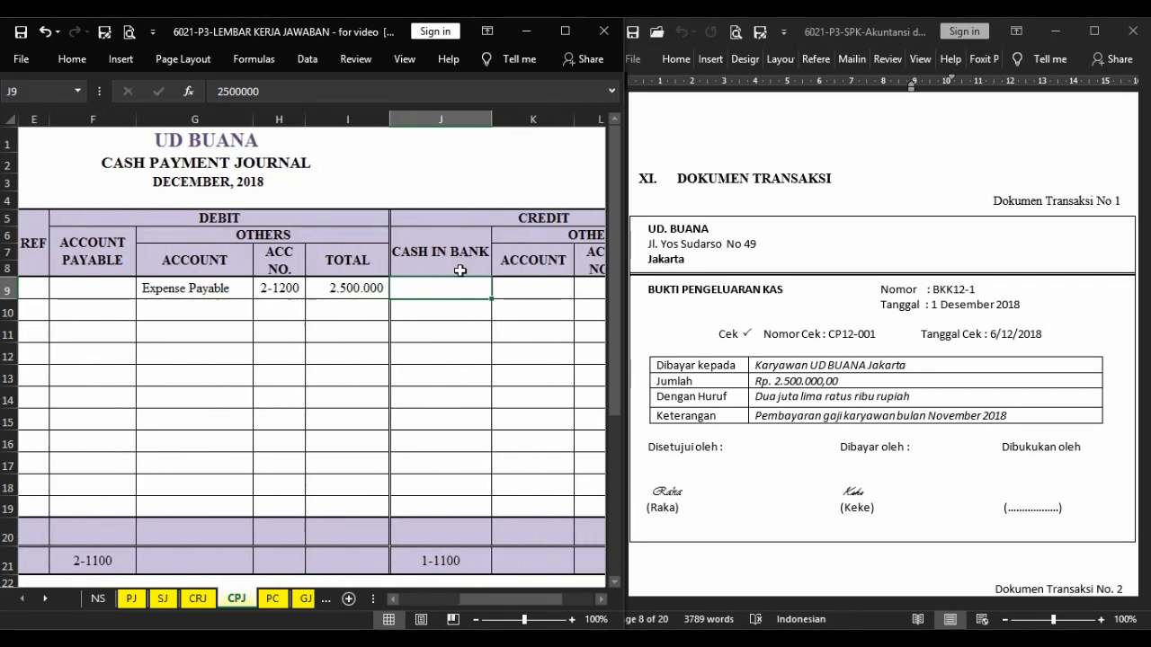
# Credit Cash in Bank 2.500.000 for the salary payment and bring up transaction document 2 in the exam document.
pyautogui.press('F4')
pyautogui.click(998, 275)
pyautogui.scroll(-8, 998, 274)
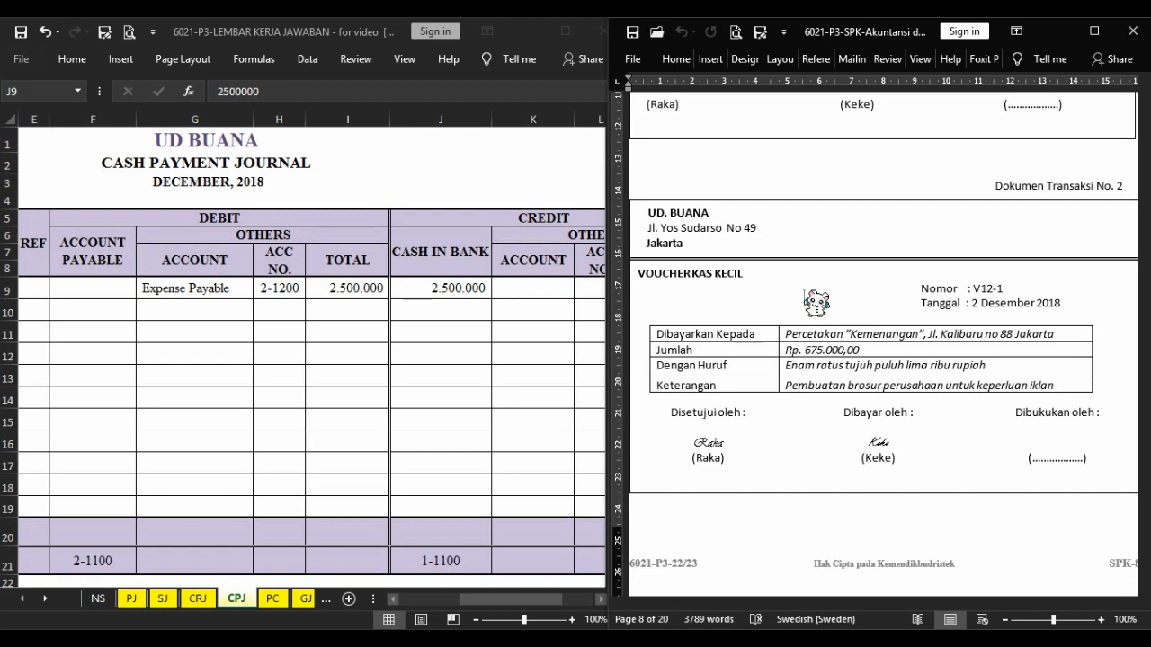
# Start transaction 2 in the first Petty Cash journal row with day 2, evidence number V12-1 and the description Percetakan kemenangan.
pyautogui.click(244, 386)
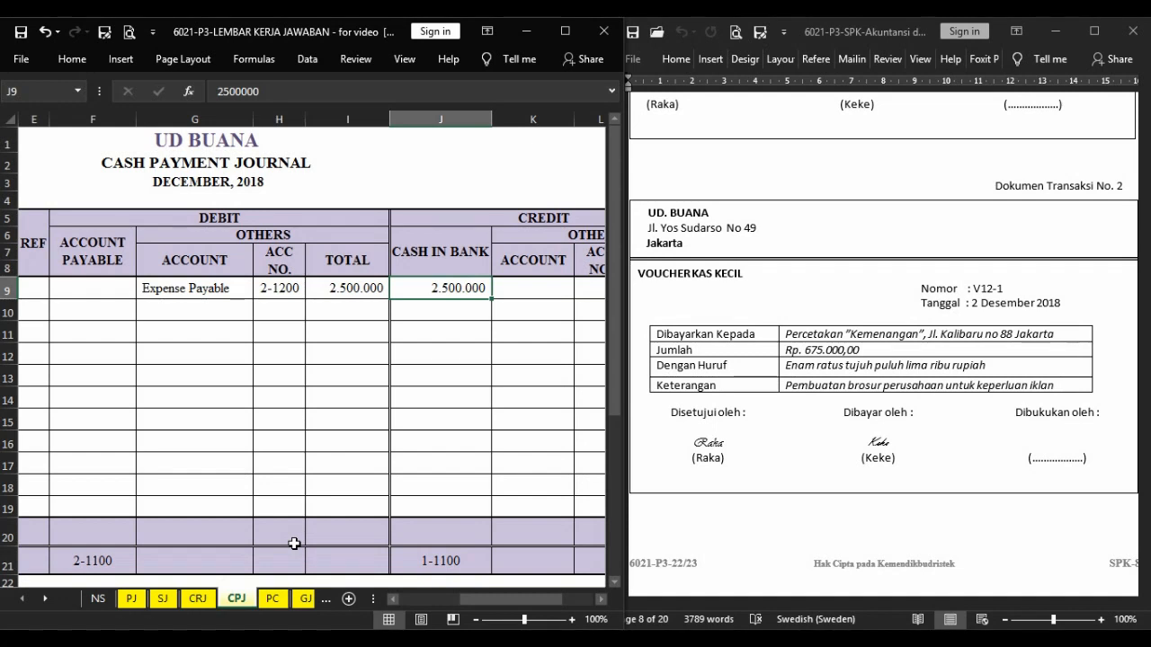
pyautogui.hotkey('ctrl', 'pagedown')
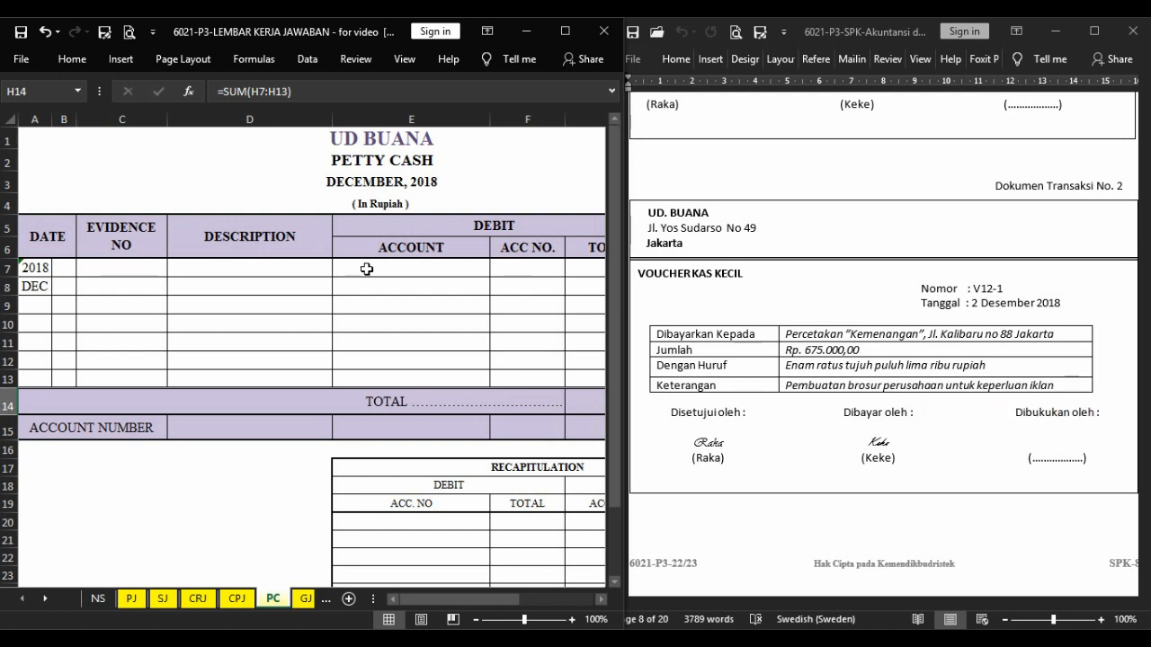
pyautogui.click(70, 267)
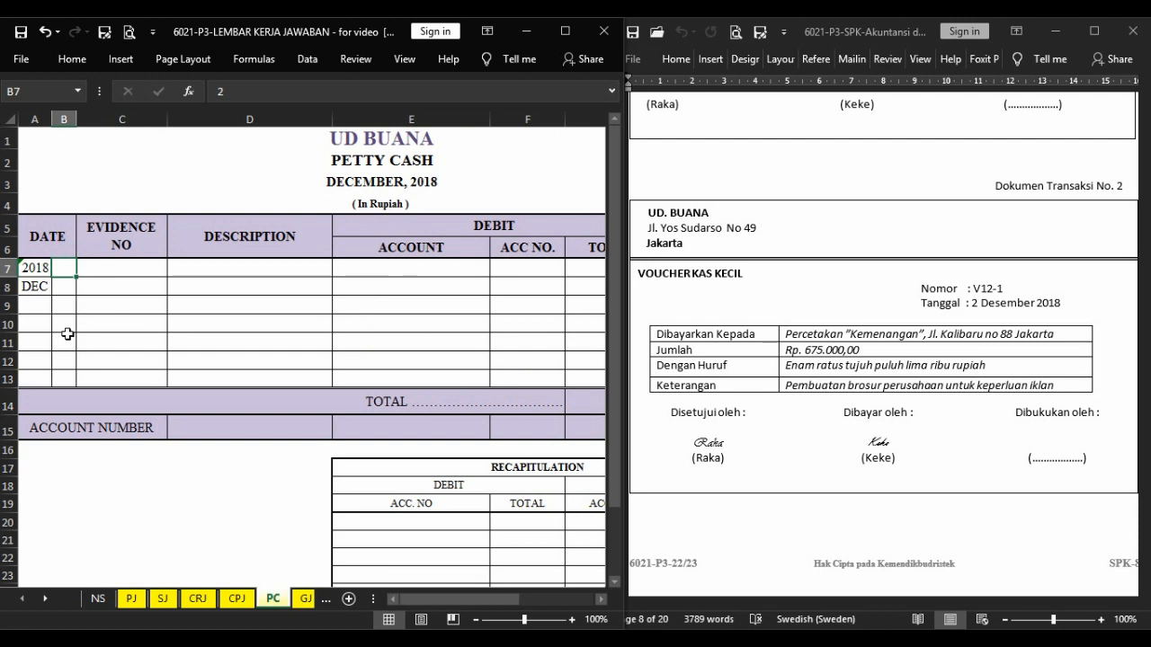
pyautogui.press('Right')
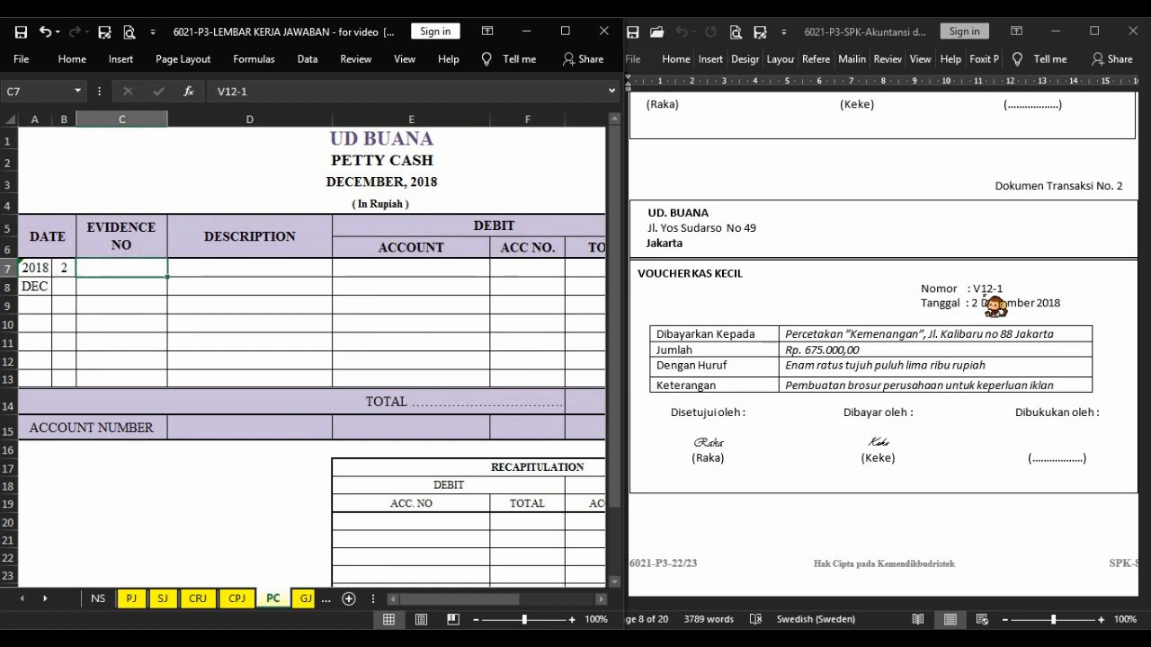
pyautogui.press('F4')
pyautogui.press('Right')
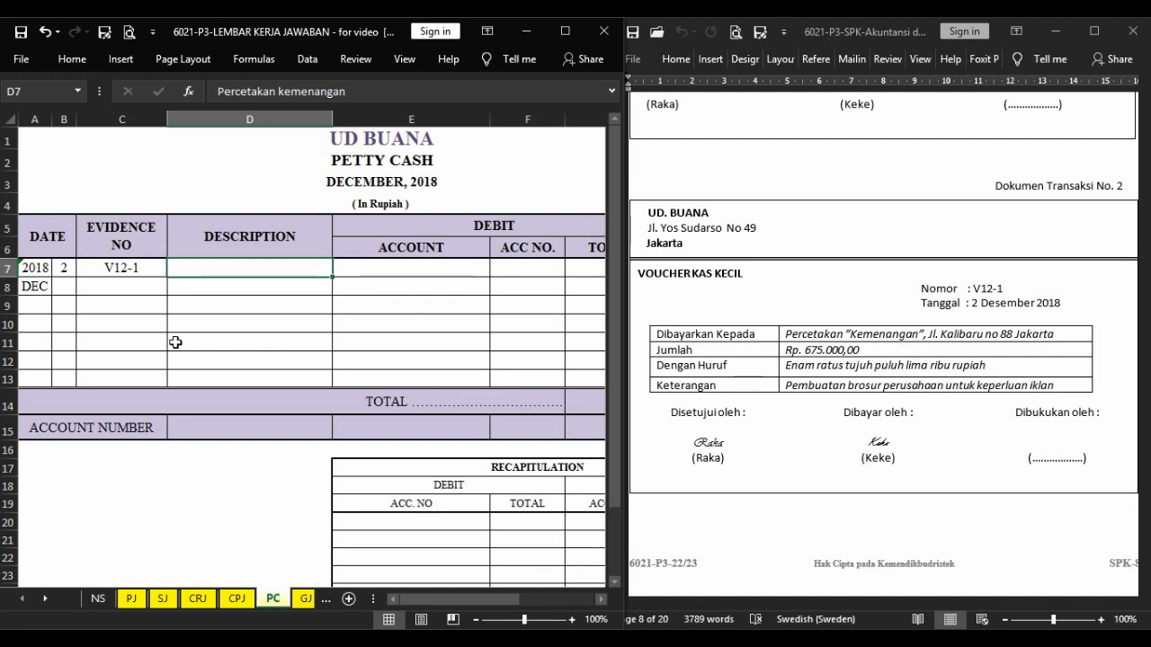
pyautogui.press('Right')
pyautogui.press('Right')
pyautogui.press('Right')
pyautogui.press('Right')
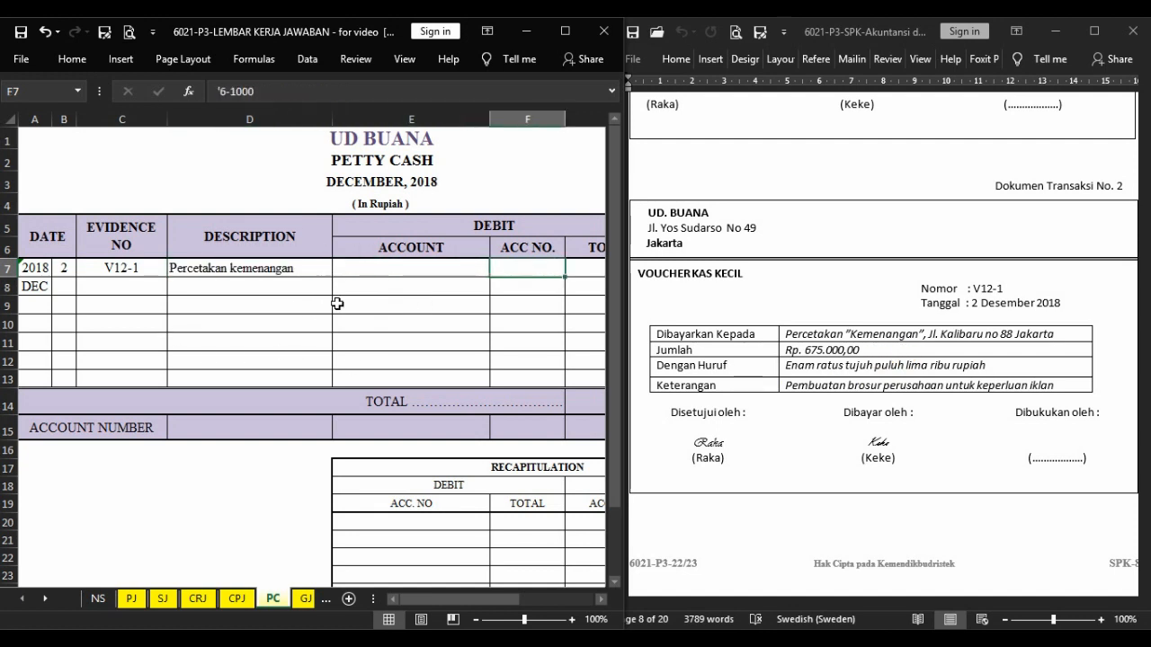
# Debit Advertising Expense, account 6-1000, for 675.000 in the V12-1 row and credit Petty Cash 675.000.
pyautogui.press('Left')
pyautogui.press('Left')
pyautogui.press('Left')
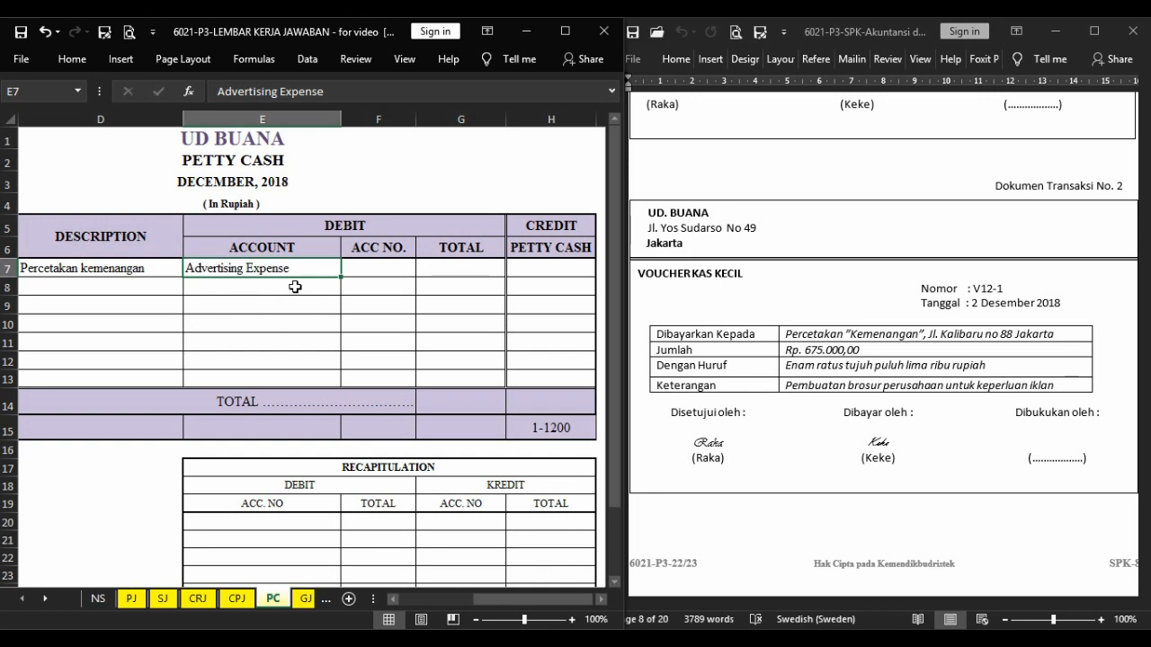
pyautogui.press('Tab')
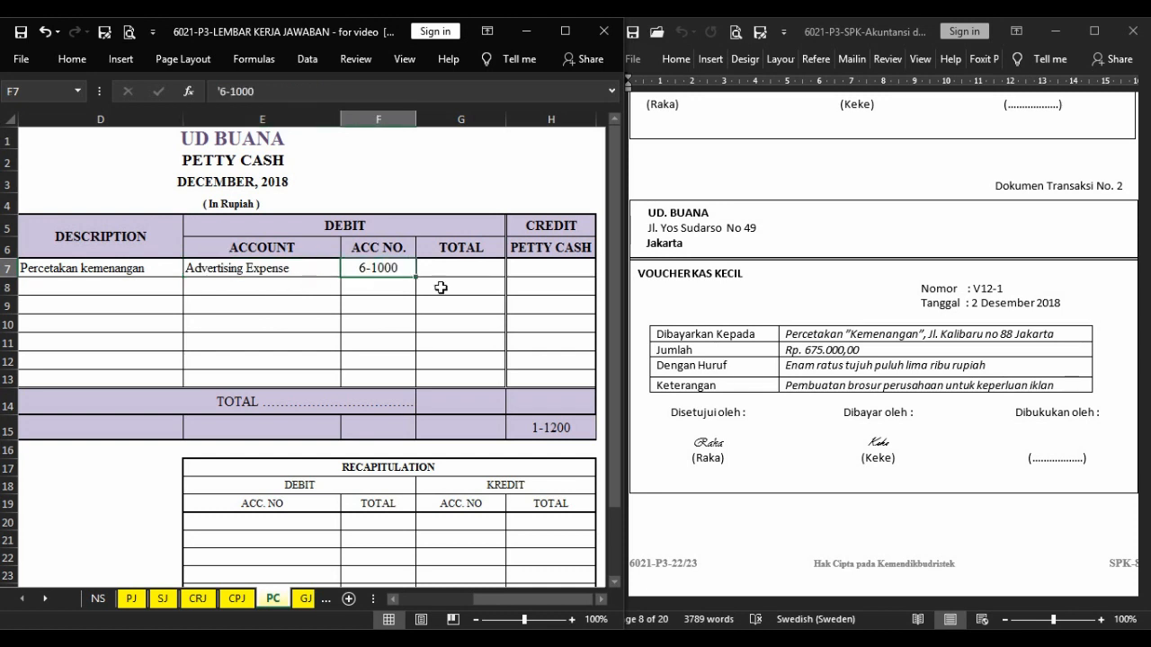
pyautogui.press('Tab')
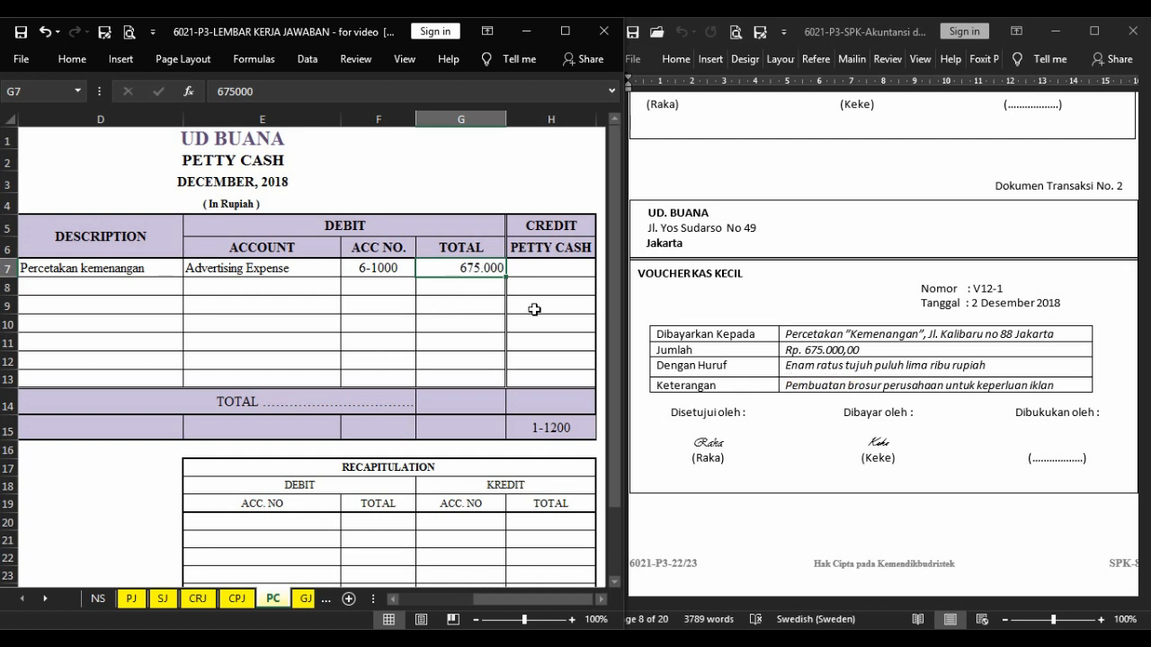
pyautogui.press('Tab')
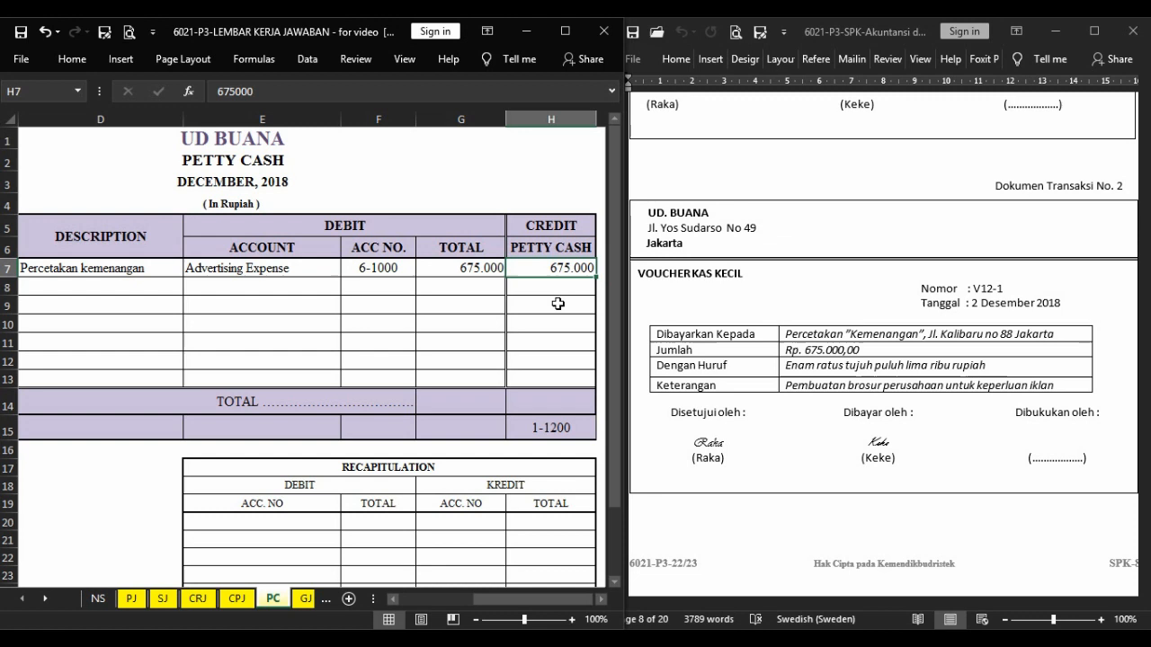
# From transaction document 3, start the first Cash Receipt Journal row with day 3, evidence number BKM12-1 and the description JB Elex.
pyautogui.click(769, 312)
pyautogui.scroll(-10, 769, 312)
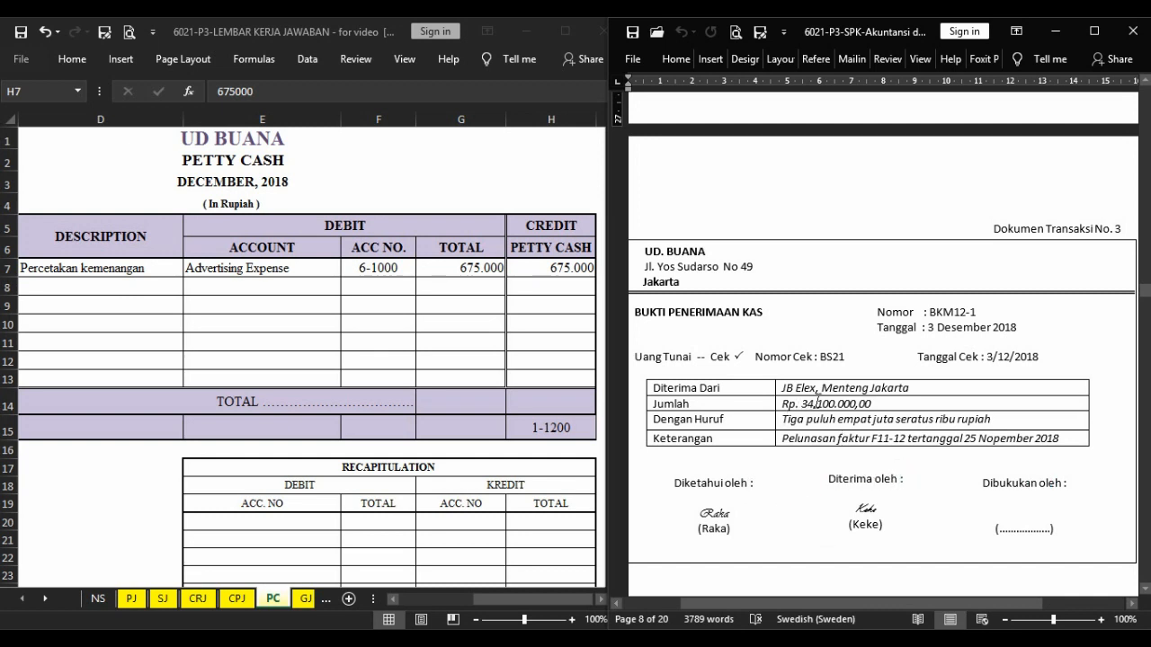
pyautogui.click(798, 497)
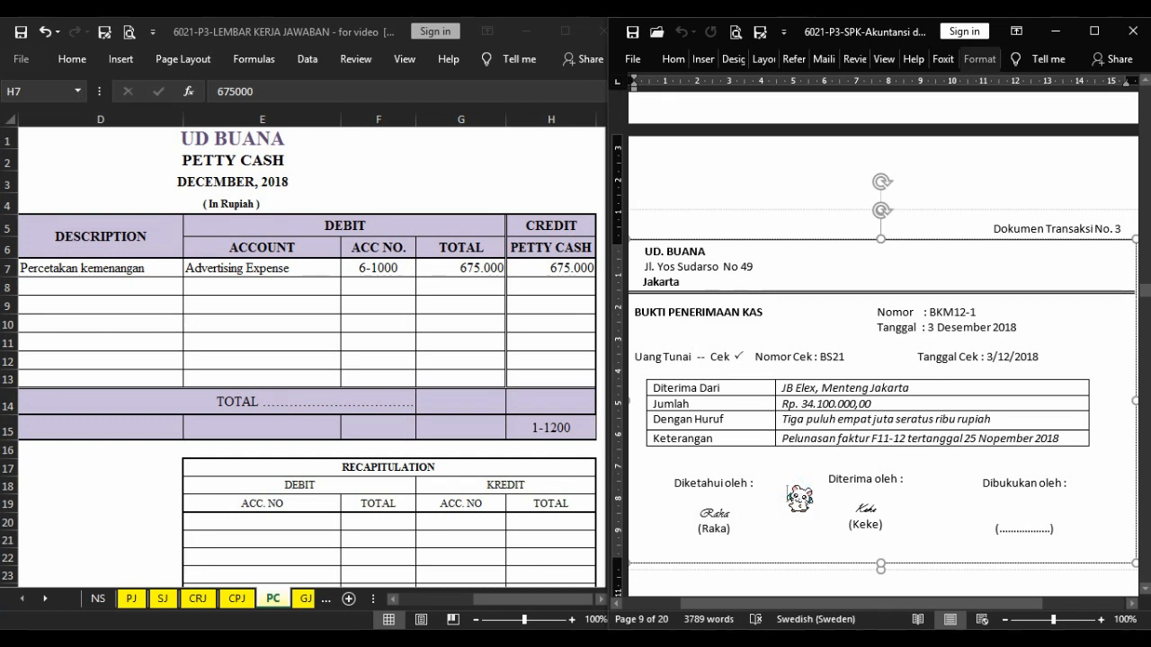
pyautogui.click(798, 585)
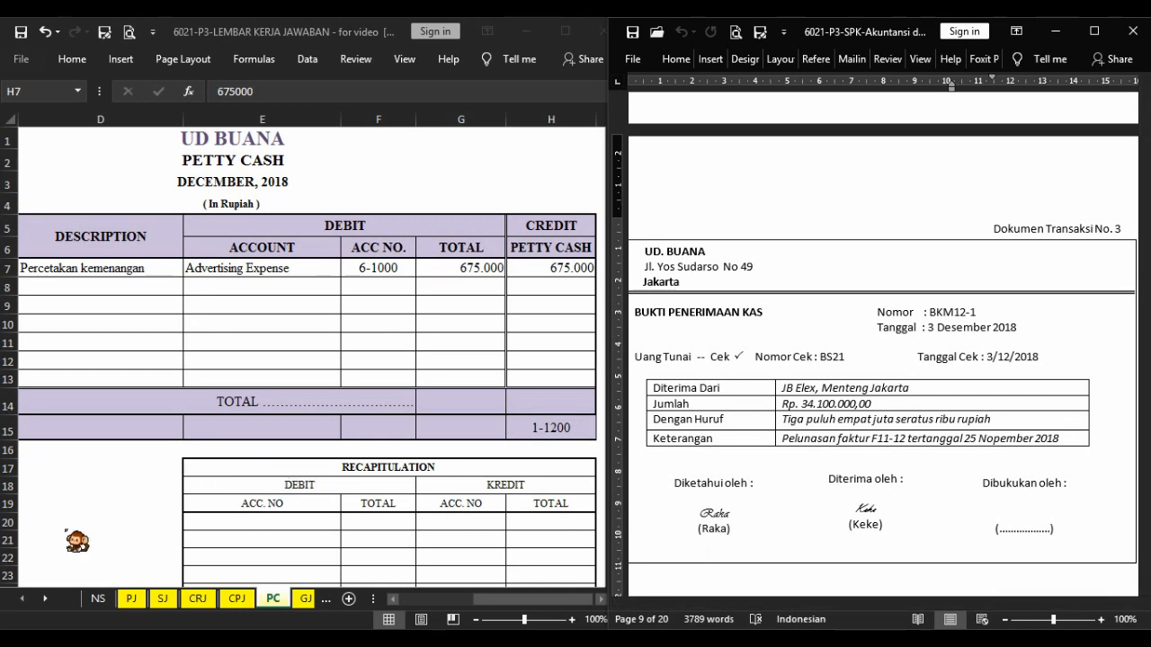
pyautogui.click(198, 598)
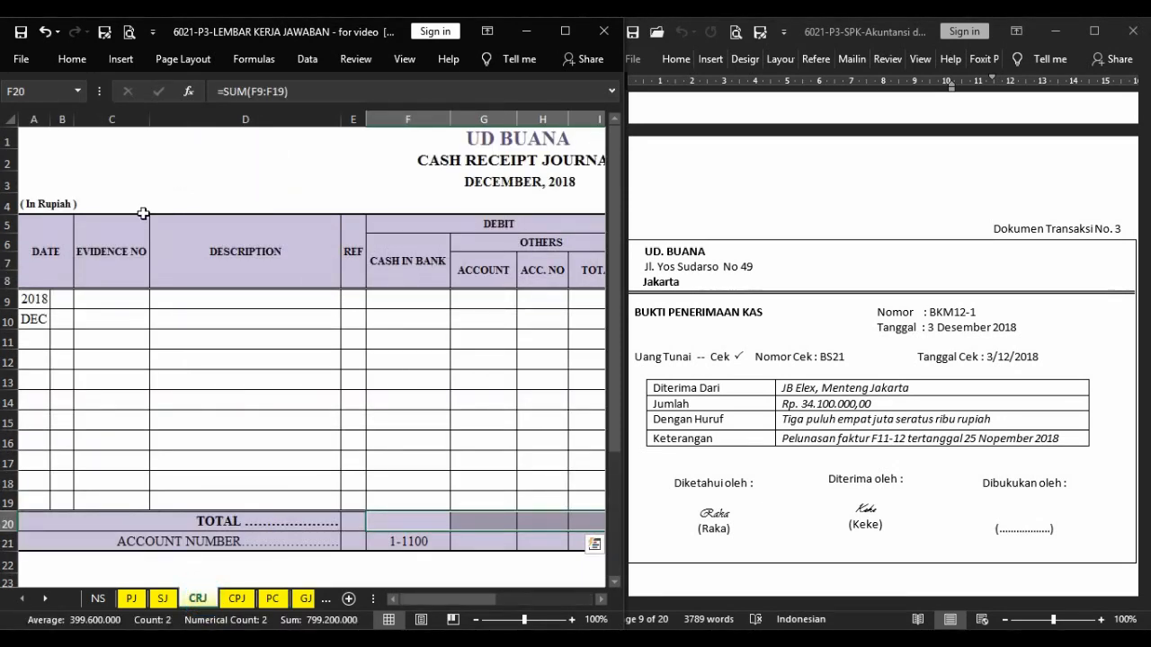
pyautogui.click(65, 302)
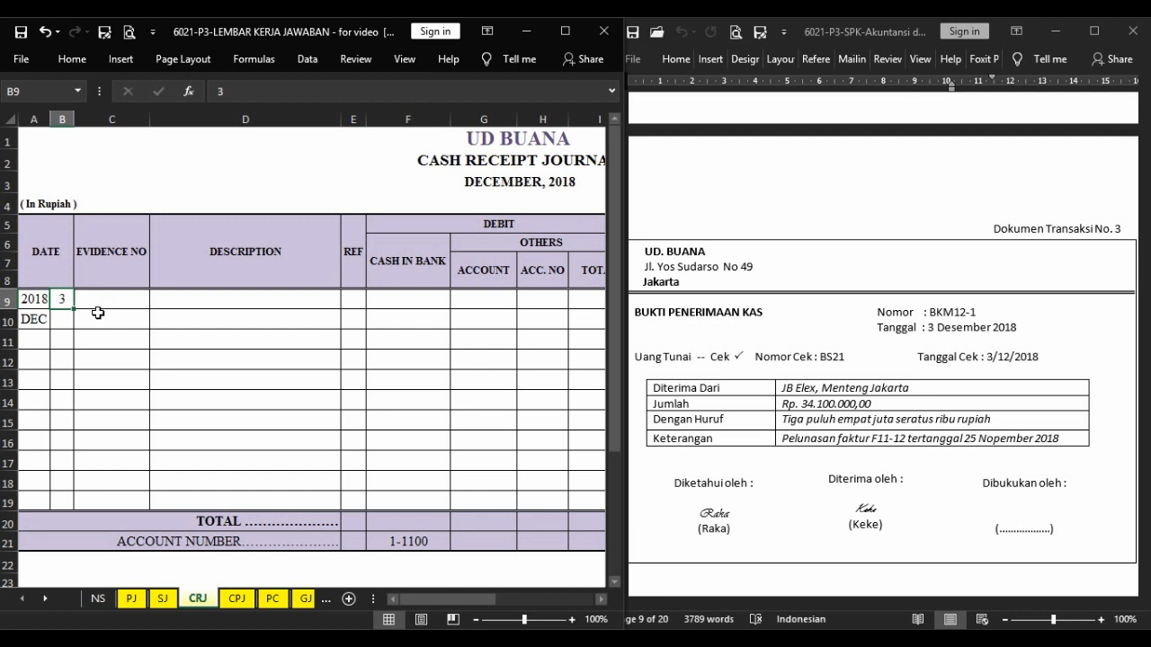
pyautogui.click(94, 306)
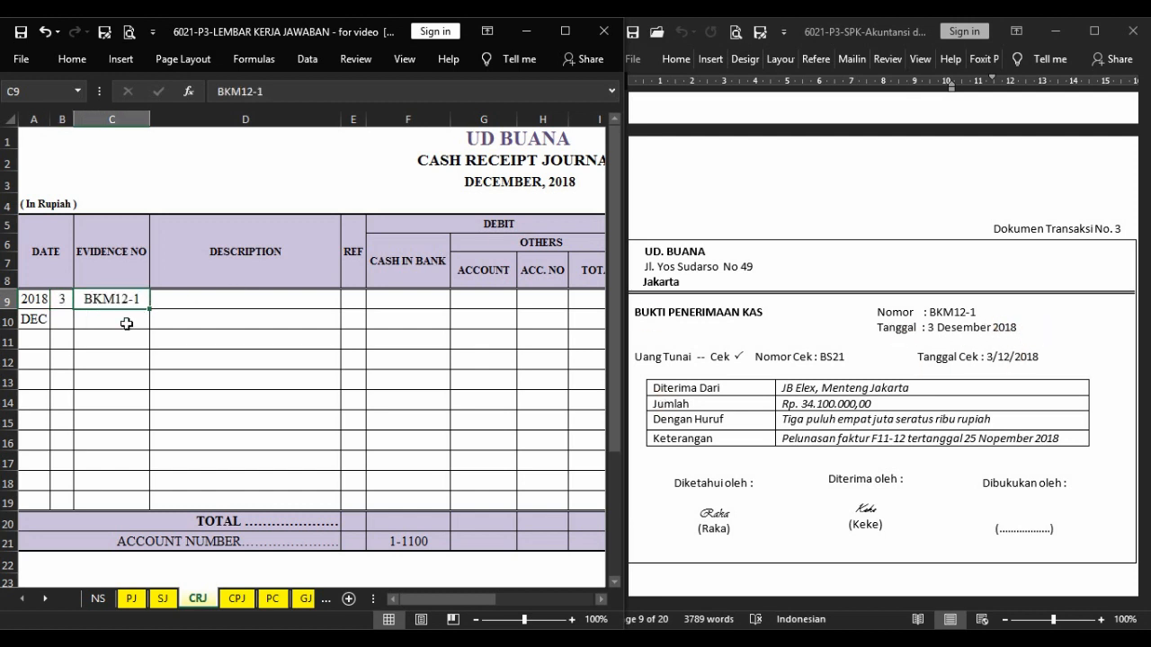
pyautogui.press('Tab')
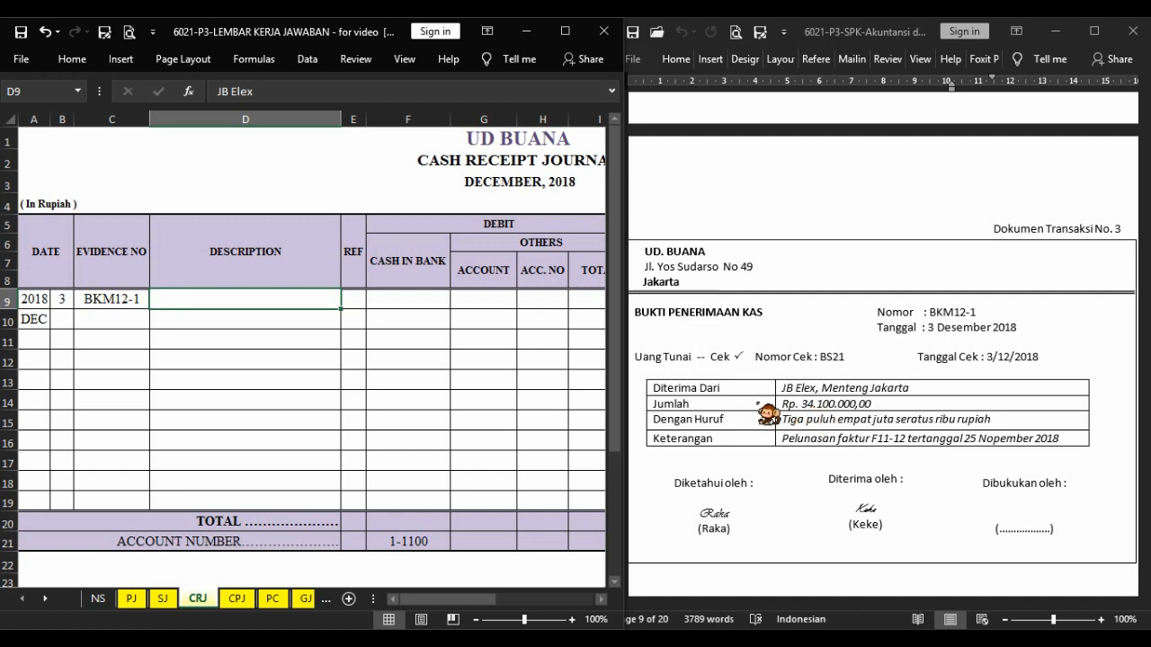
pyautogui.press('F4')
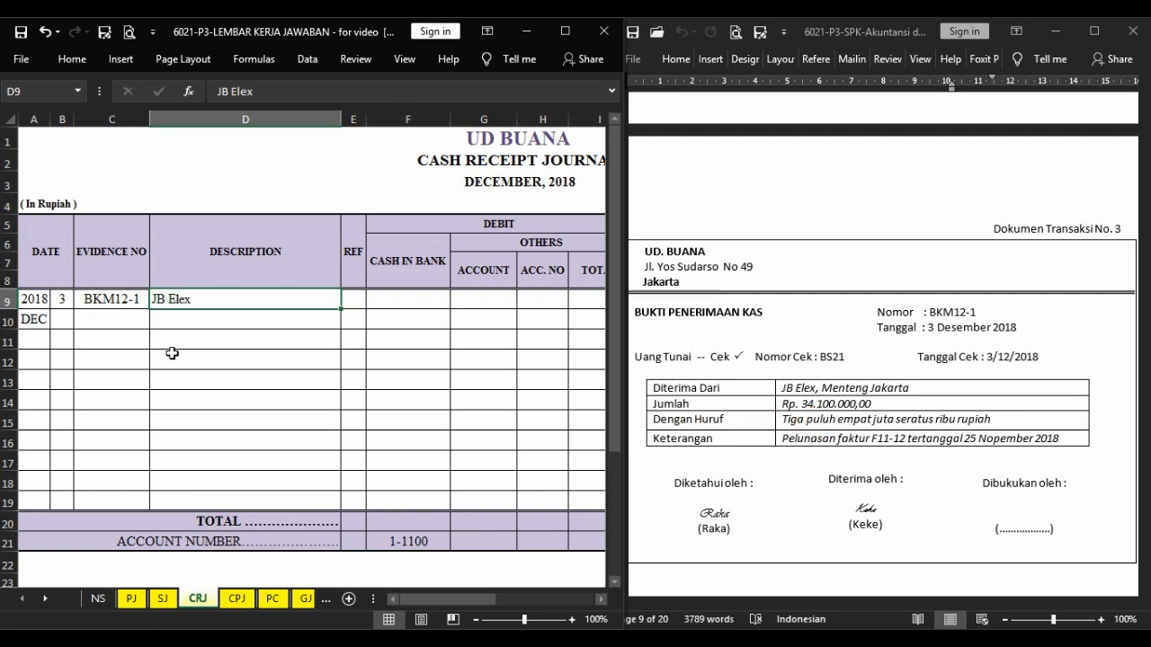
# Debit Cash in Bank 34.100.000 and credit Account Receivable 34.100.000 in the BKM12-1 row.
pyautogui.click(575, 226)
pyautogui.press('Right')
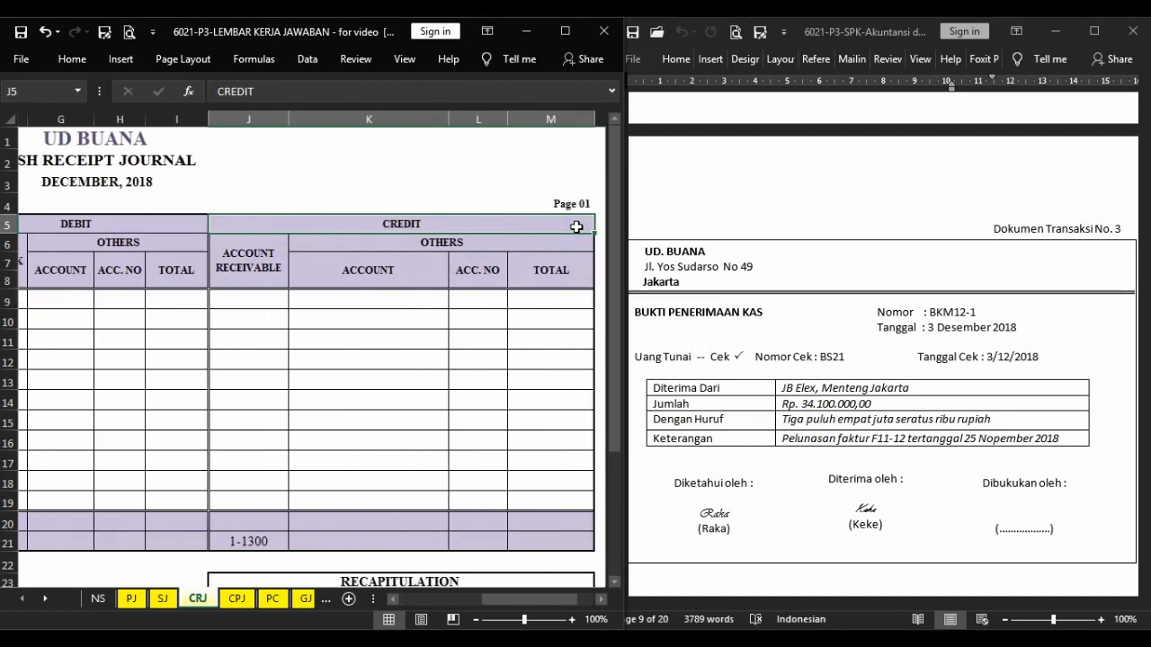
pyautogui.press('Left')
pyautogui.moveTo(528, 598); pyautogui.dragTo(501, 599)
pyautogui.click(105, 300)
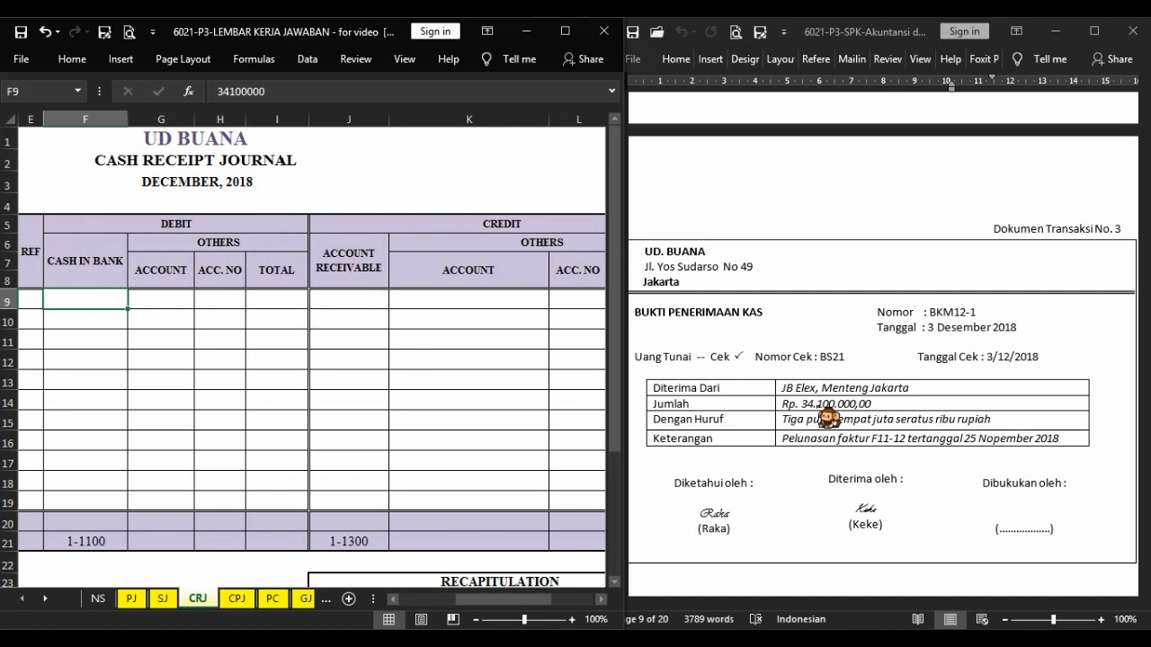
pyautogui.press('F4')
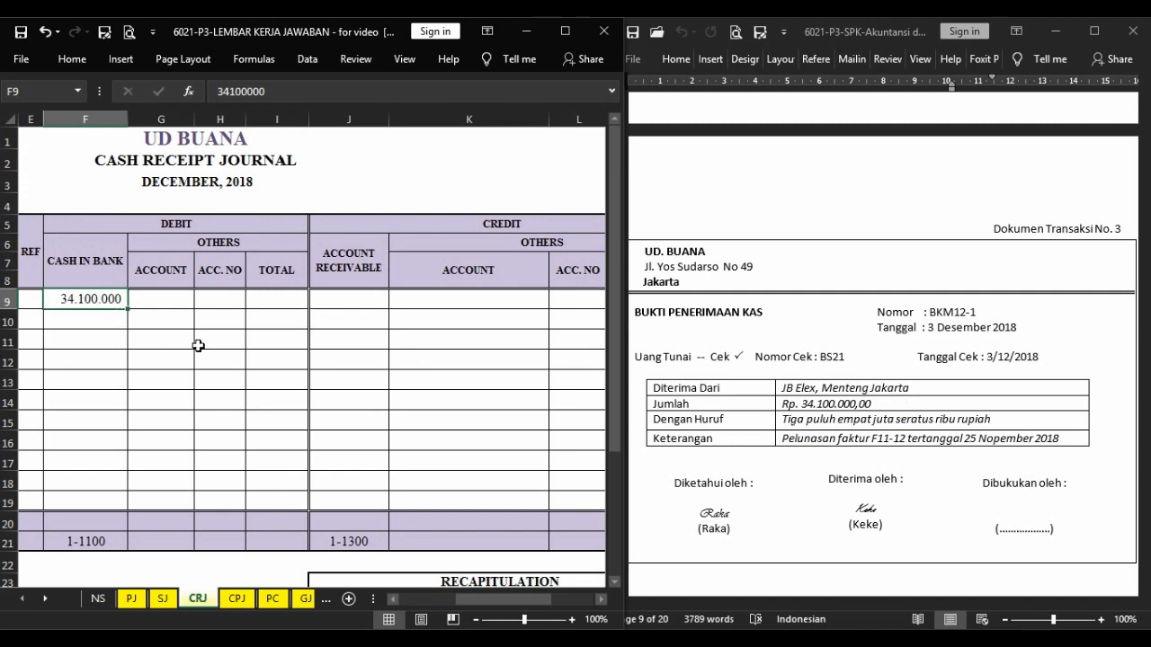
pyautogui.press('Right')
pyautogui.press('Right')
pyautogui.press('Right')
pyautogui.press('Right')
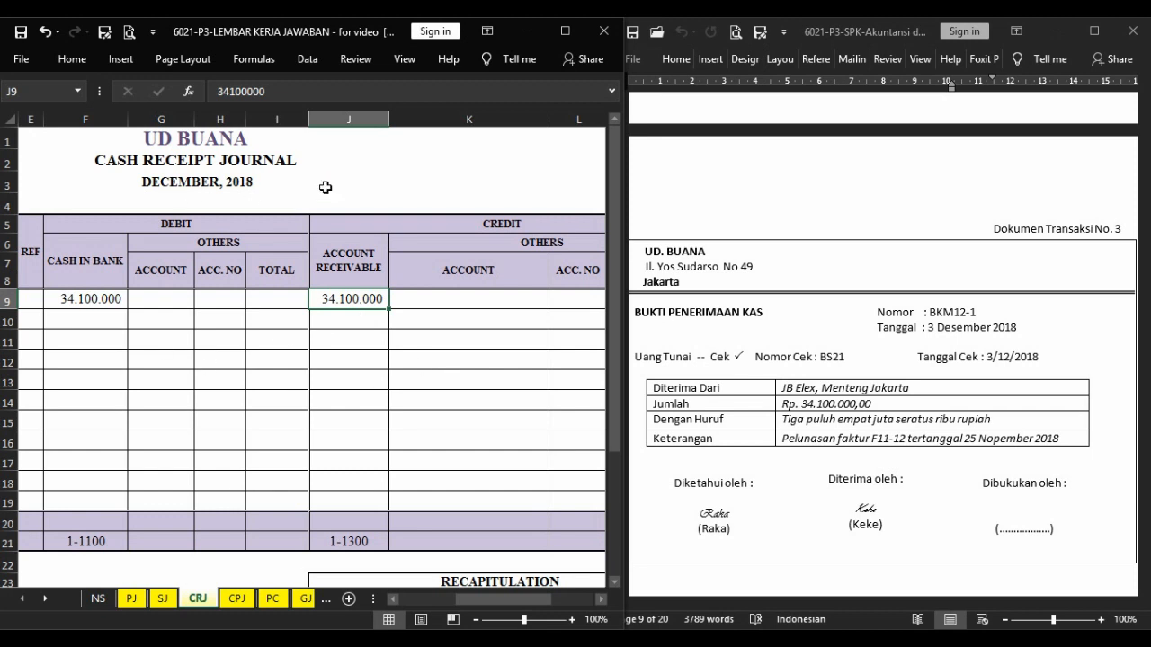
pyautogui.click(347, 363)
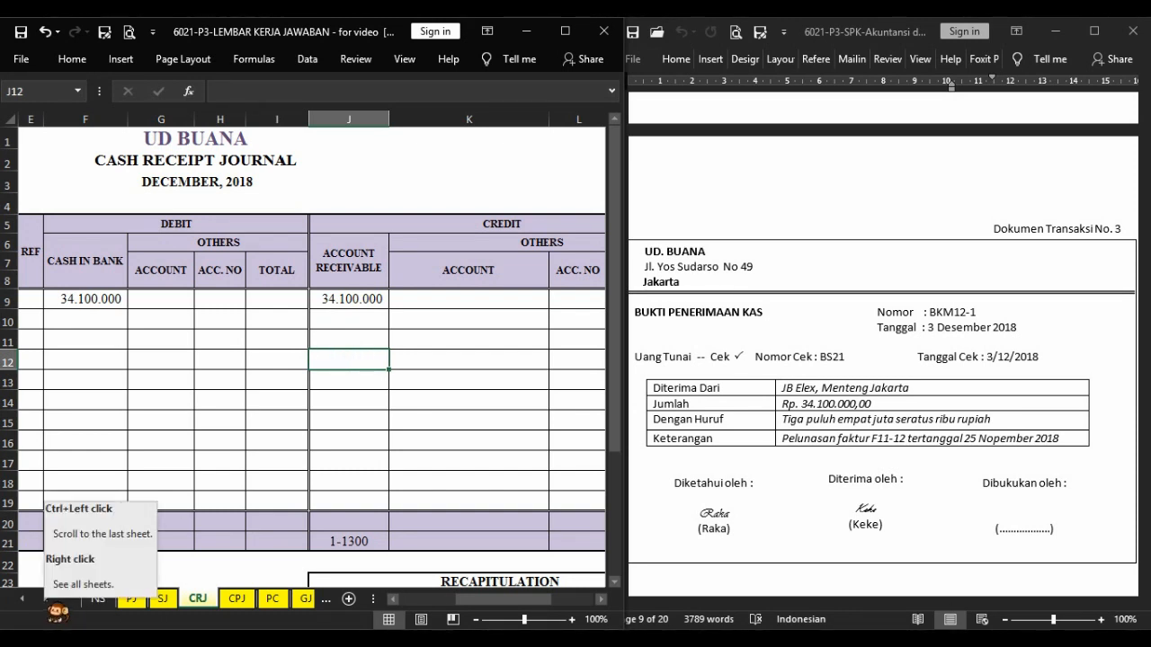
pyautogui.click(516, 444)
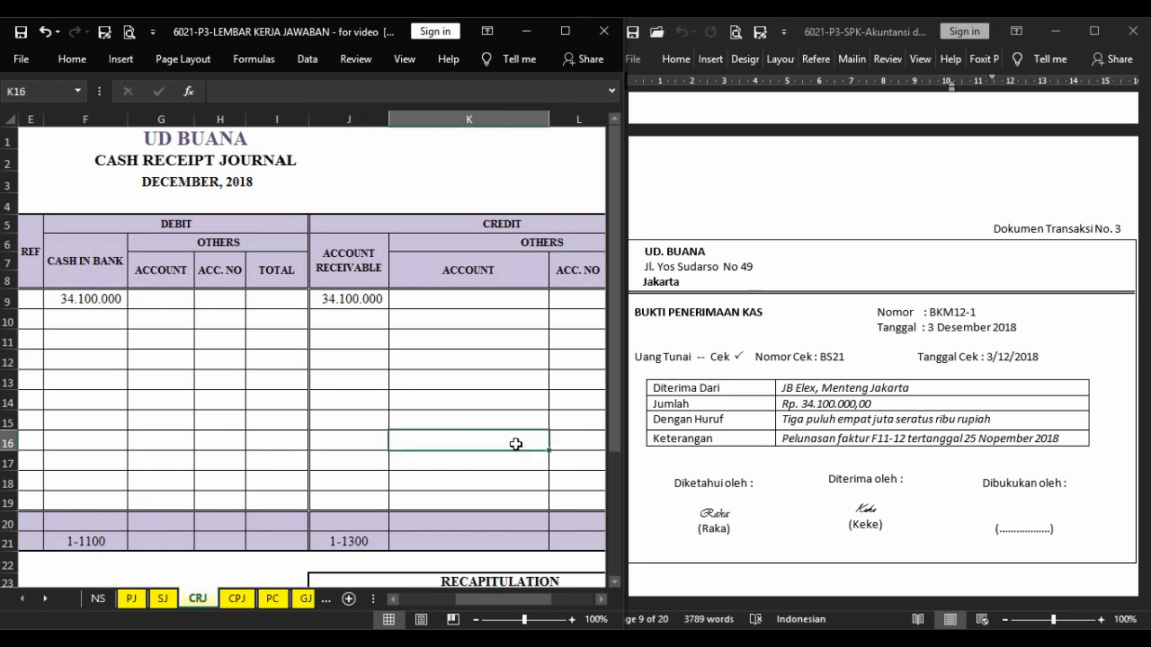
# Post the receipt to JB ELEX's accounts receivable subsidiary ledger with day 3, description CRJ, credit 34.100.000 and its remaining debit balance.
pyautogui.hotkey('ctrl', 'pagedown')
pyautogui.hotkey('ctrl', 'pagedown')
pyautogui.hotkey('ctrl', 'pagedown')
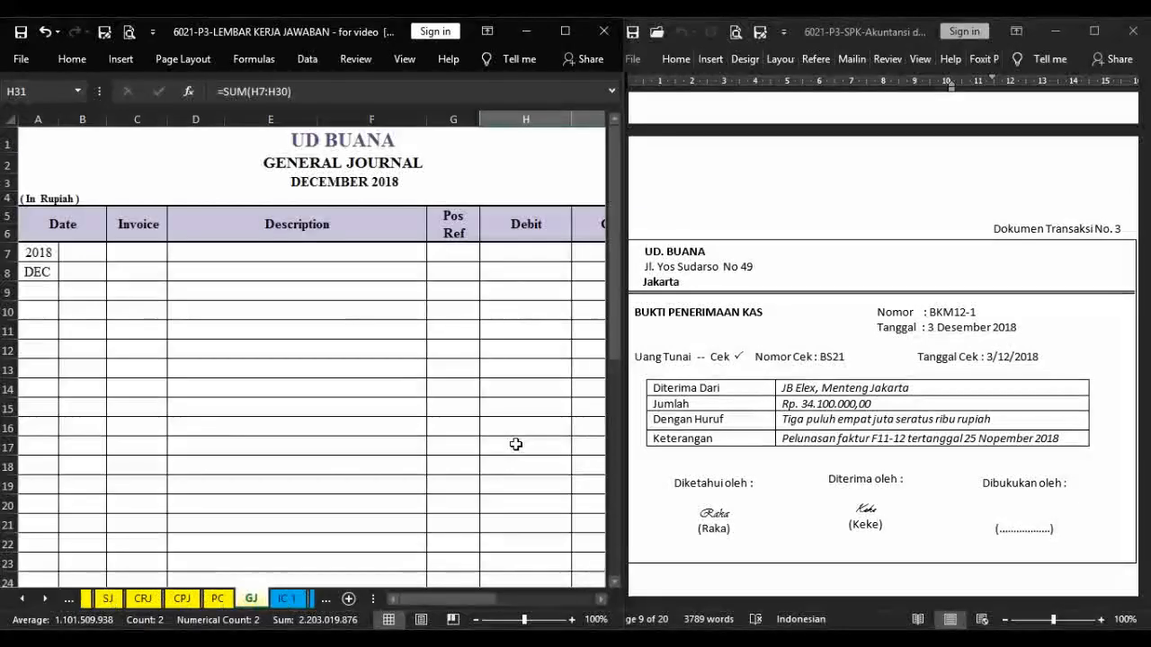
pyautogui.hotkey('ctrl', 'pagedown')
pyautogui.hotkey('ctrl', 'pagedown')
pyautogui.hotkey('ctrl', 'pagedown')
pyautogui.moveTo(615, 434); pyautogui.dragTo(621, 185)
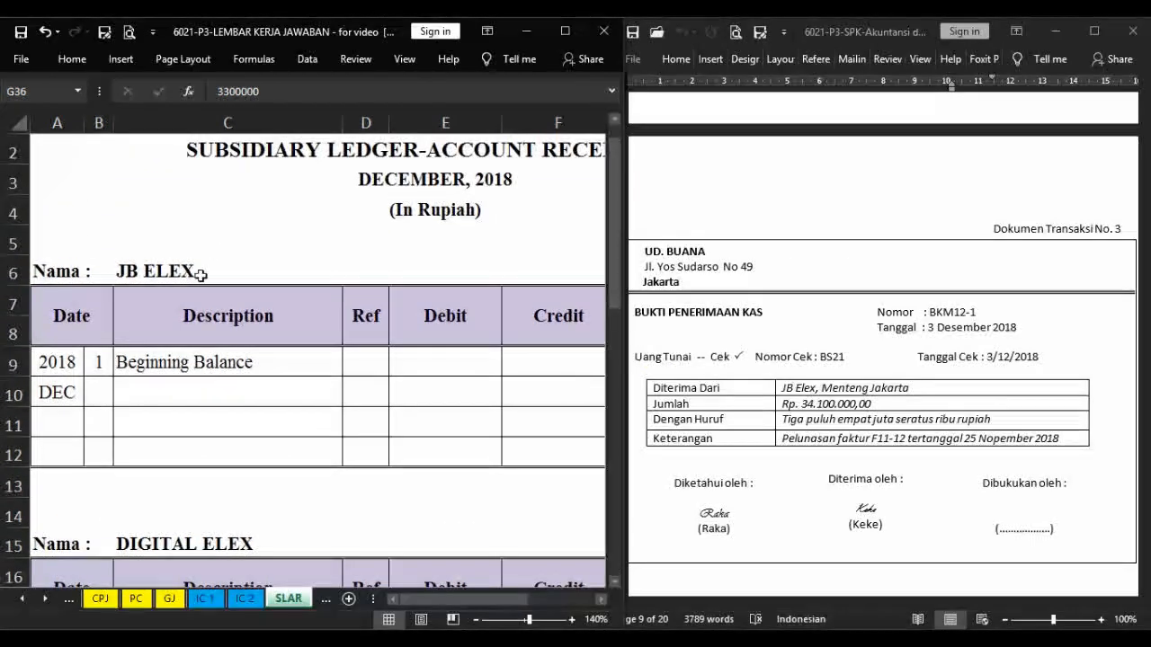
pyautogui.click(101, 395)
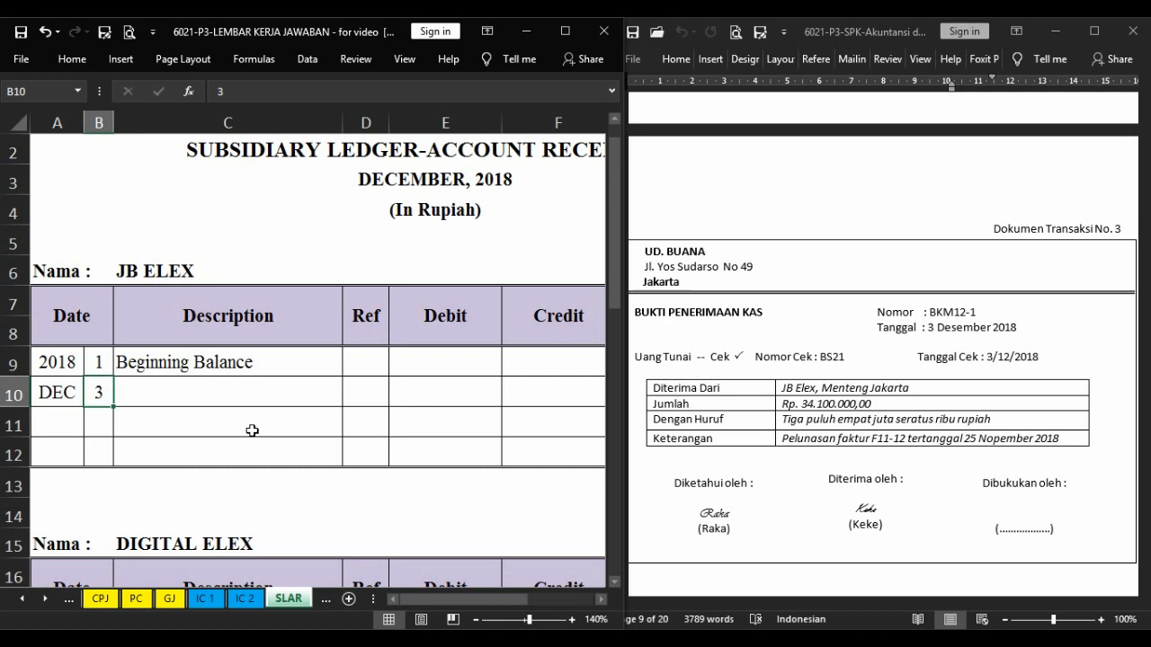
pyautogui.press('Right')
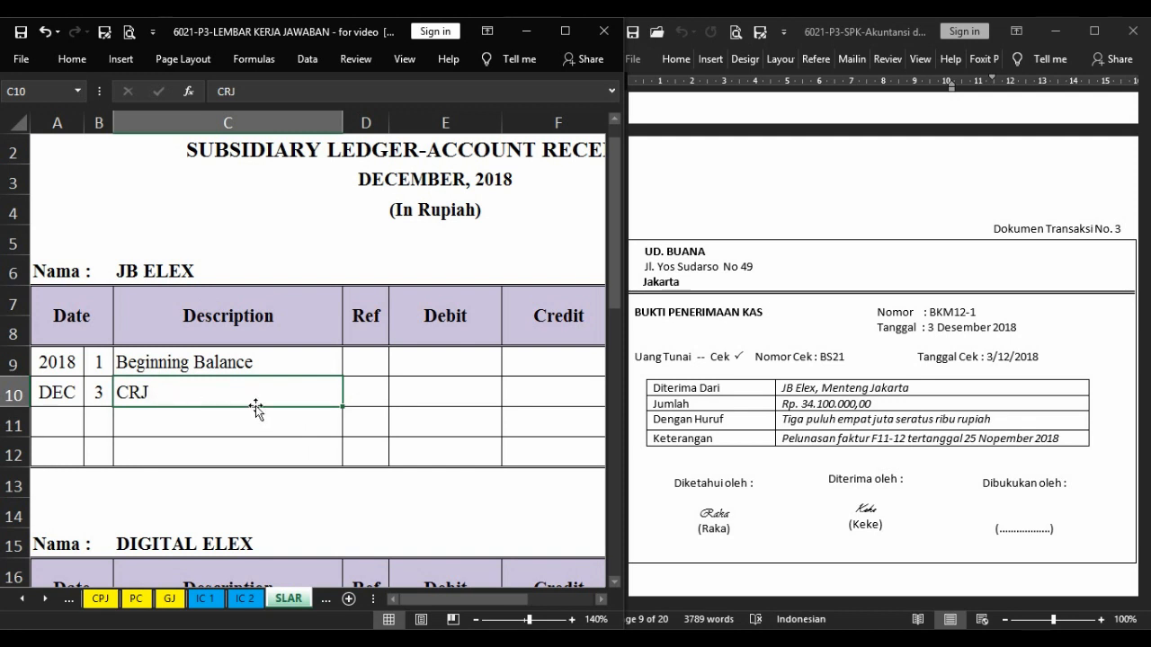
pyautogui.press('Right')
pyautogui.press('Right')
pyautogui.press('Right')
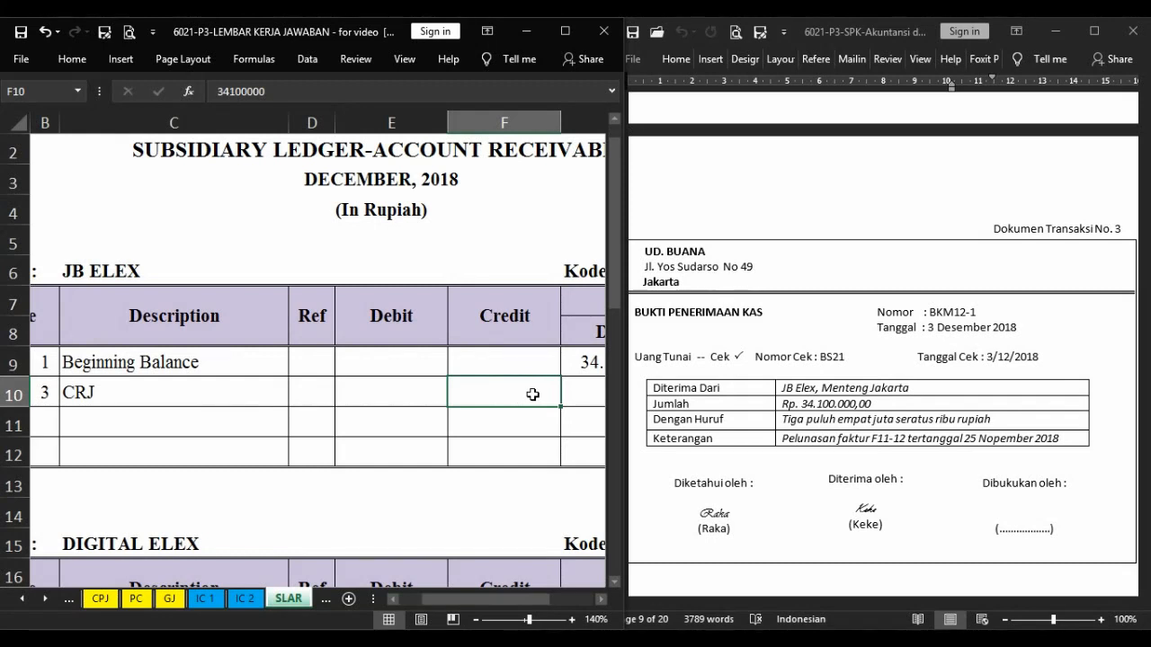
pyautogui.press('Right')
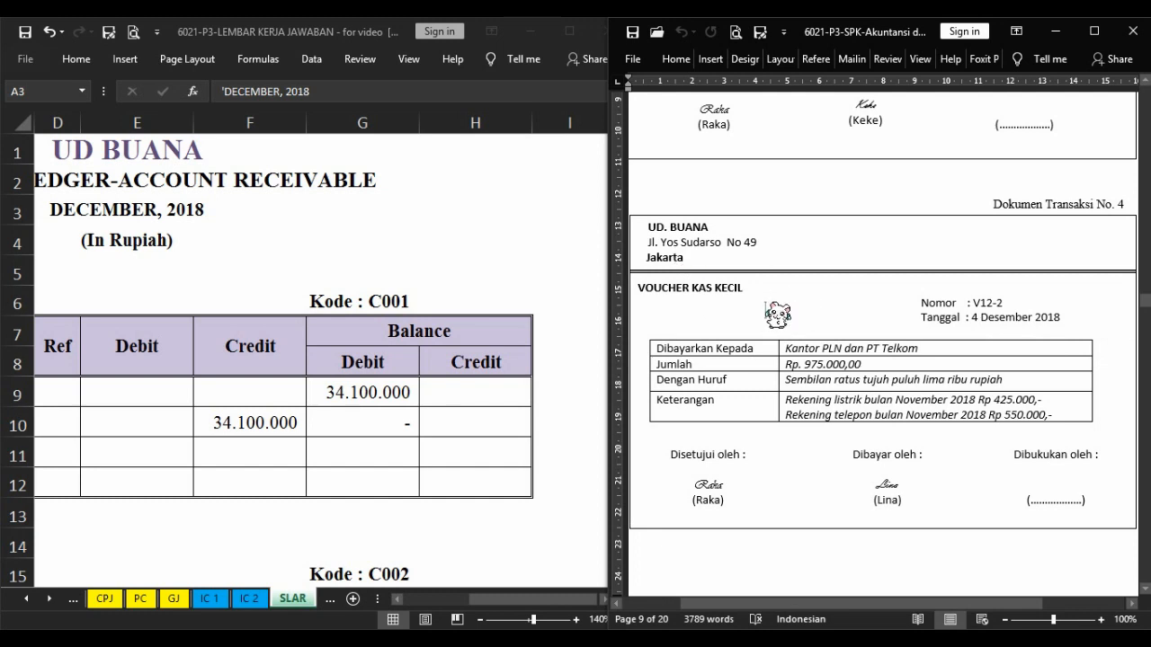
# From transaction document 4, fill the second Petty Cash row with day 4, evidence number V12-2 and the description Kantor PLN & PT TELKOM.
pyautogui.click(160, 604)
pyautogui.click(144, 598)
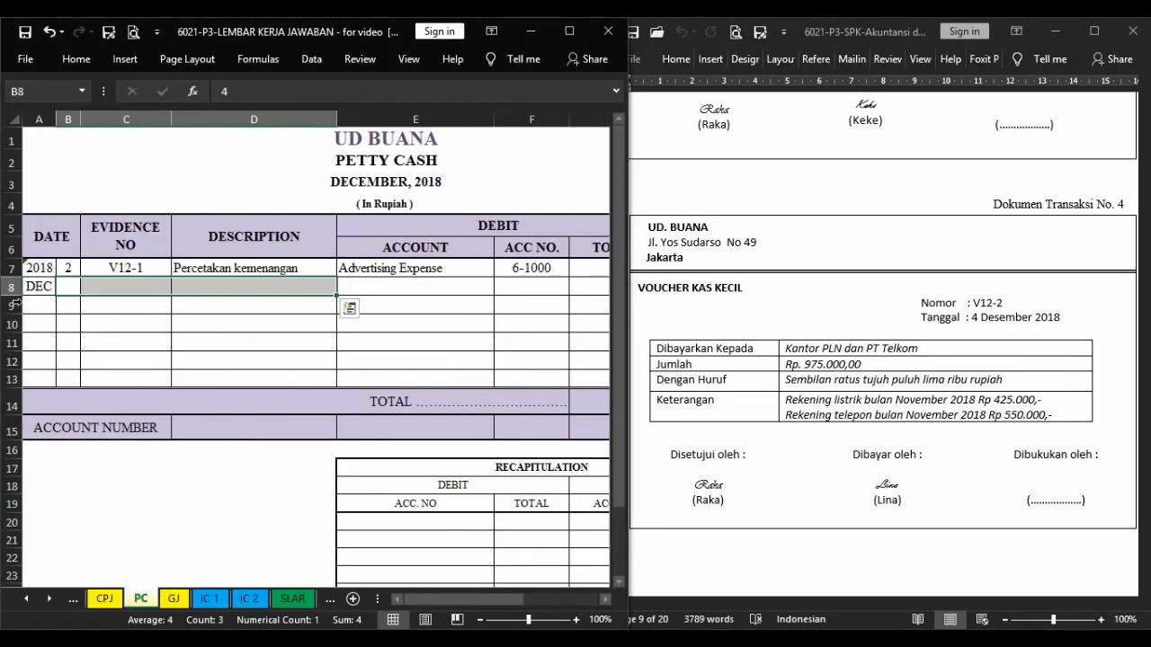
pyautogui.click(94, 334)
pyautogui.click(74, 287)
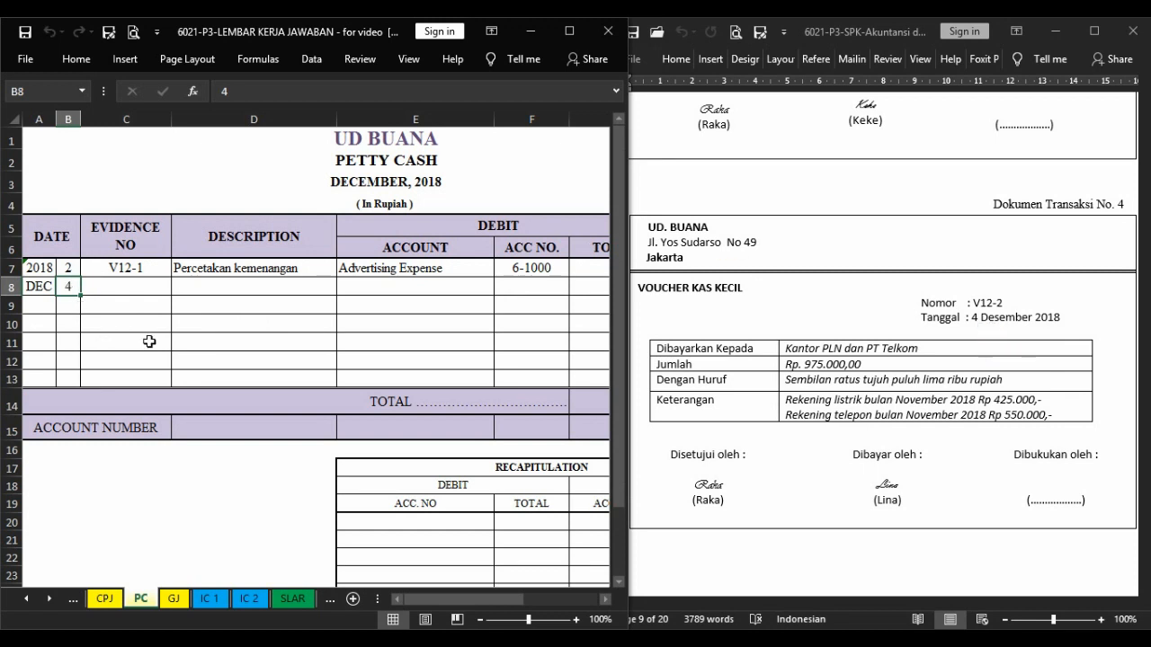
pyautogui.press('Right')
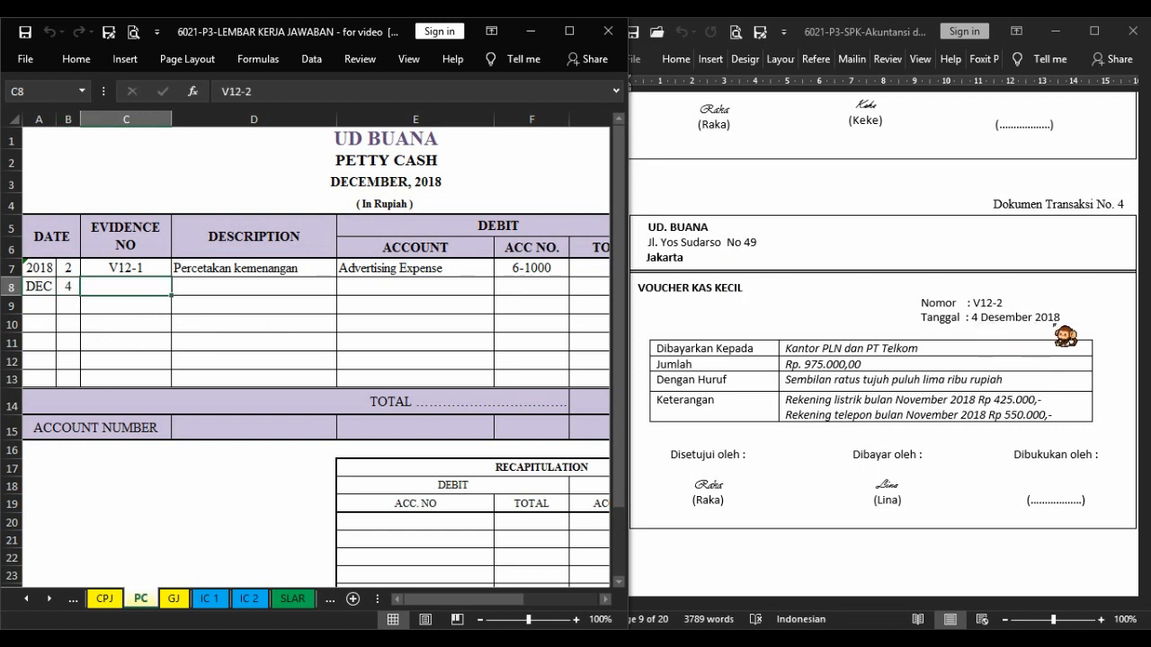
pyautogui.press('F4')
pyautogui.press('Right')
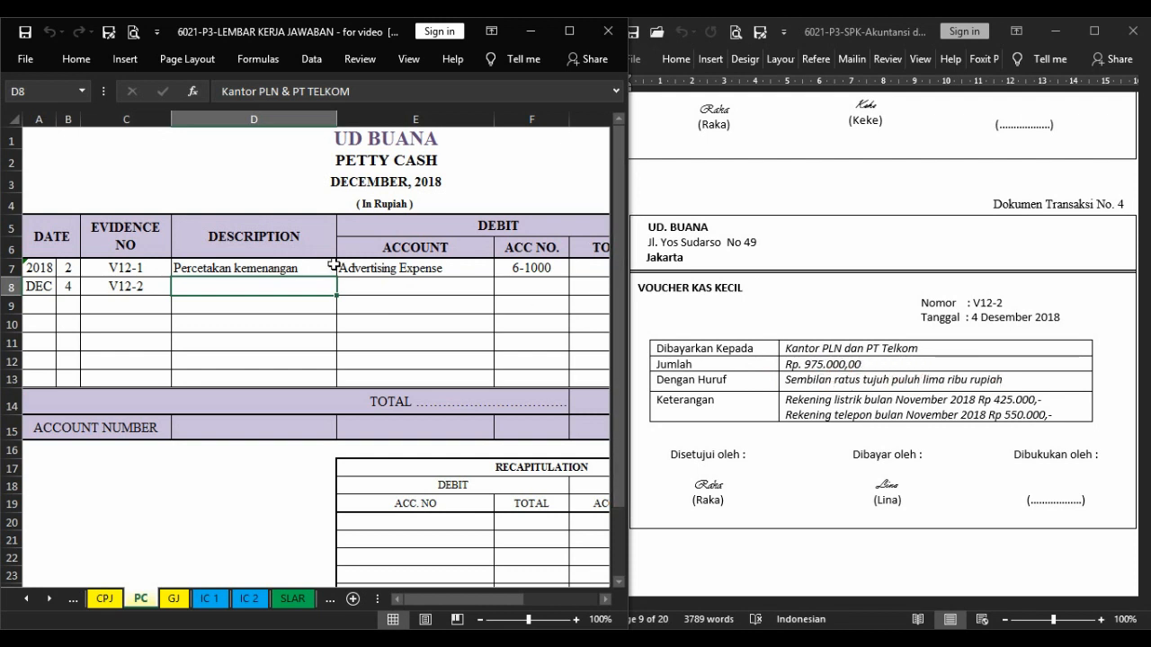
pyautogui.press('F4')
pyautogui.press('Right')
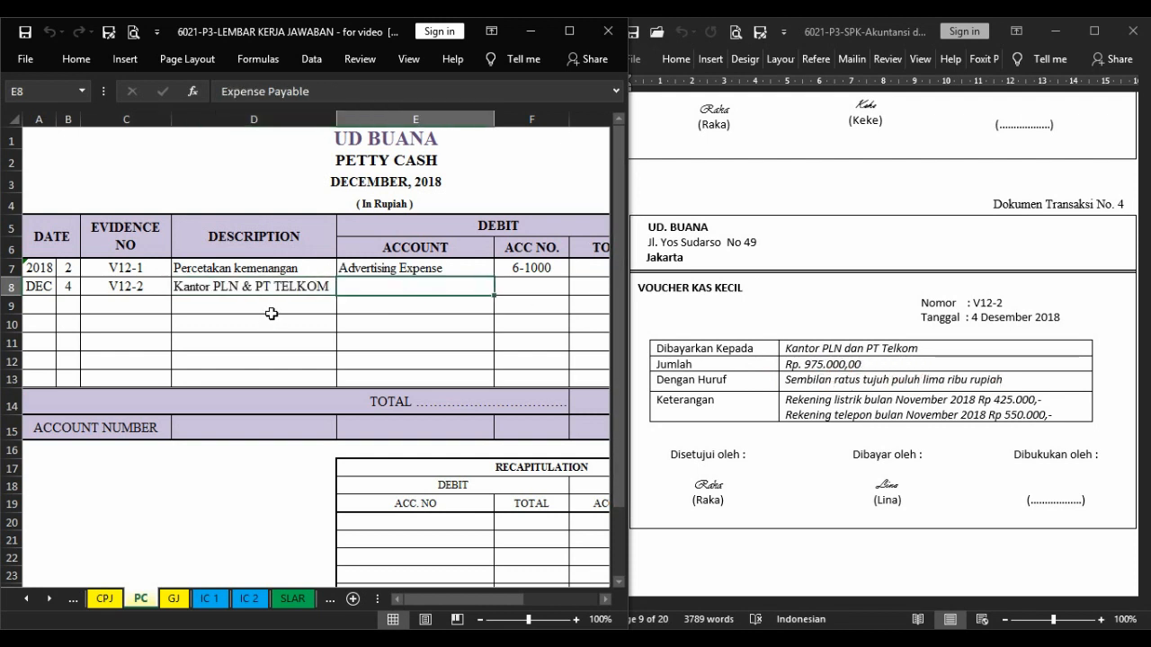
# Debit Expense Payable, account 2-1200, for 975.000 in the V12-2 row and credit Petty Cash 975.000.
pyautogui.press('Right')
pyautogui.press('Left')
pyautogui.press('Right')
pyautogui.press('Left')
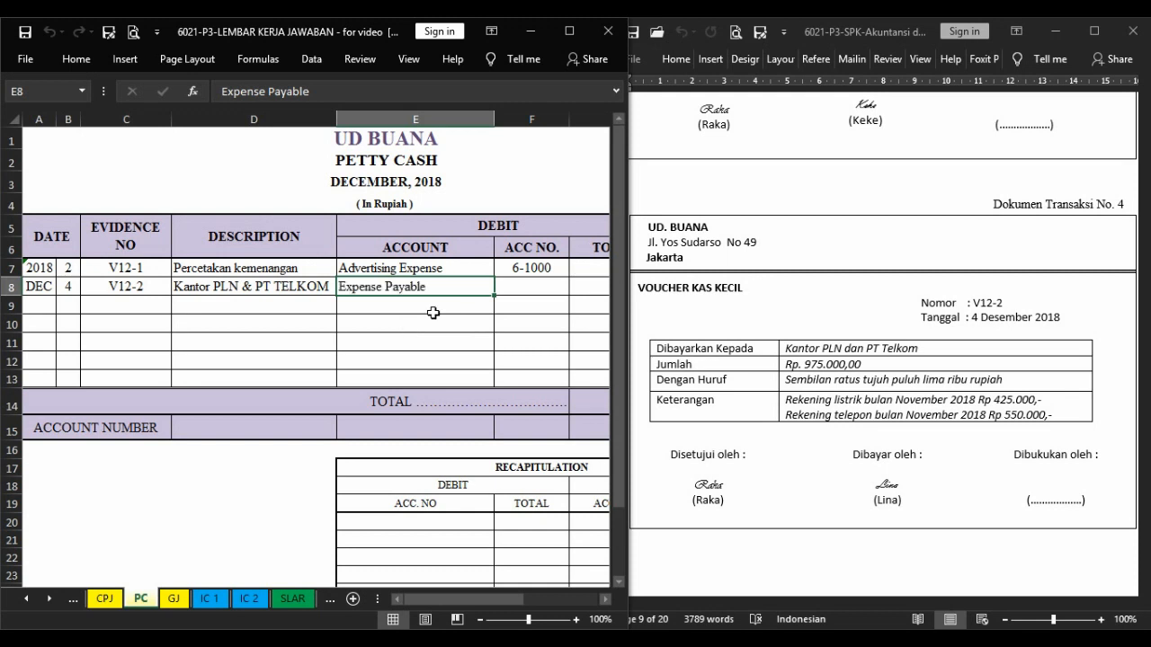
pyautogui.press('Right')
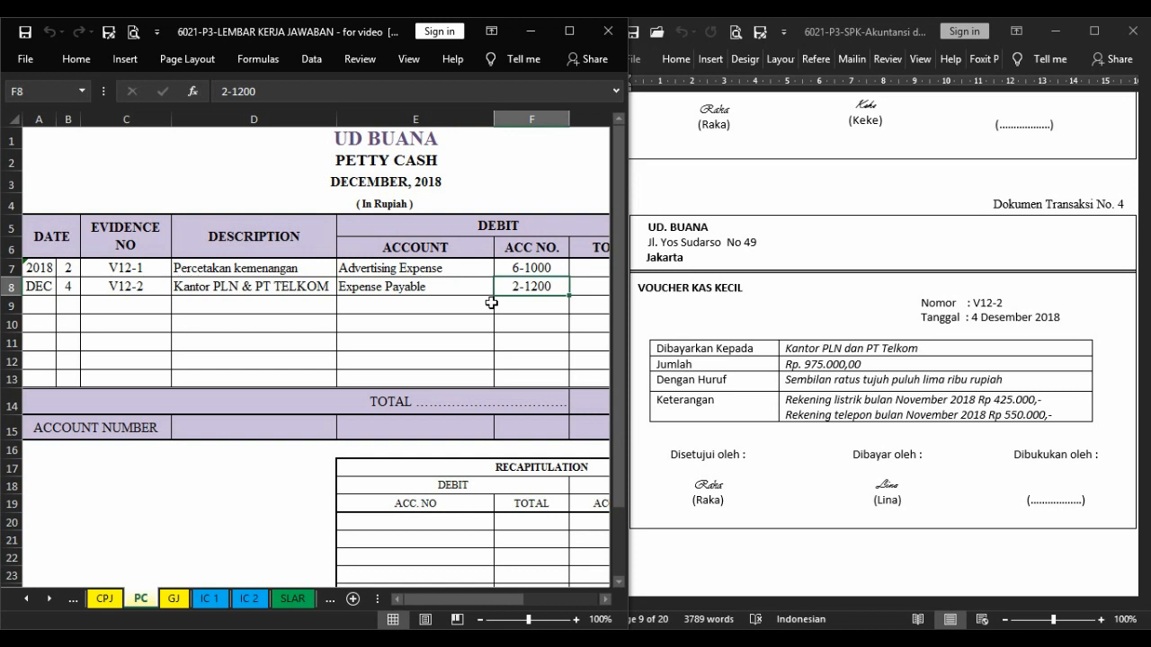
pyautogui.press('Right')
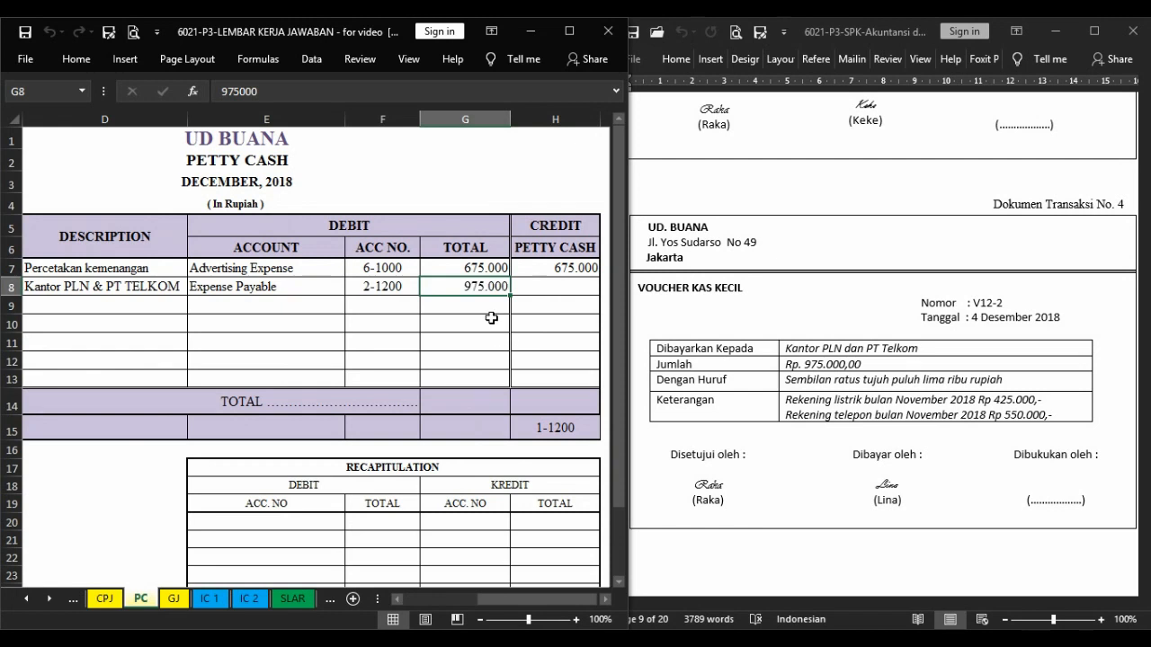
pyautogui.press('Right')
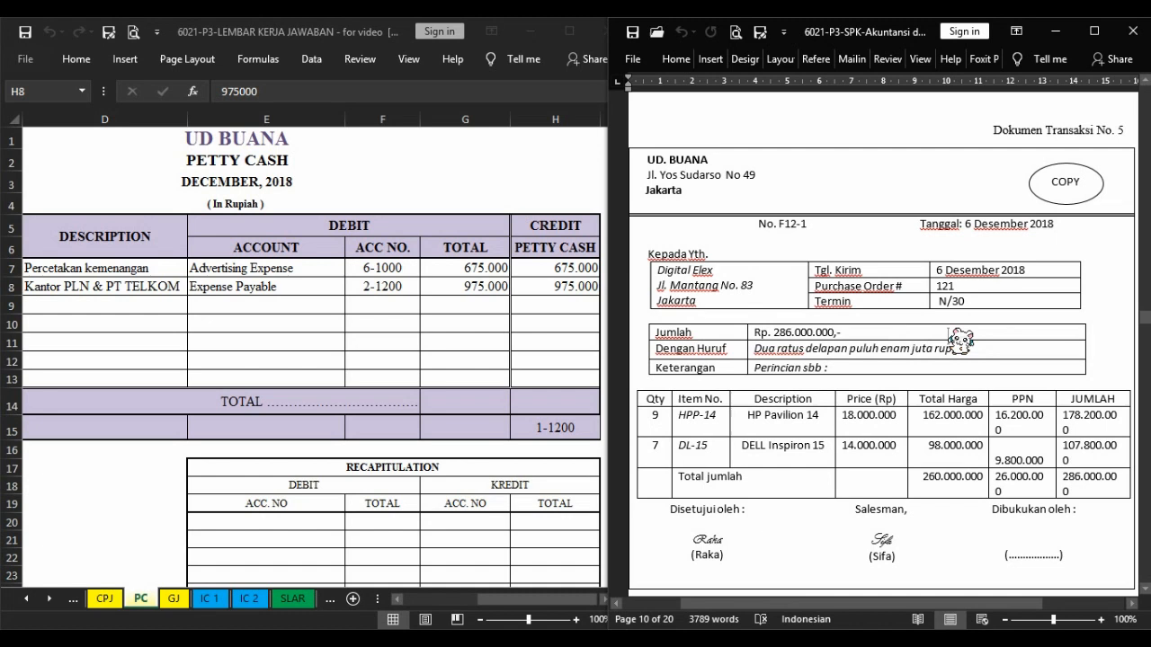
# From transaction document 5, correct the year in the Sales Journal's first row to 2018 and enter day 6.
pyautogui.click(154, 490)
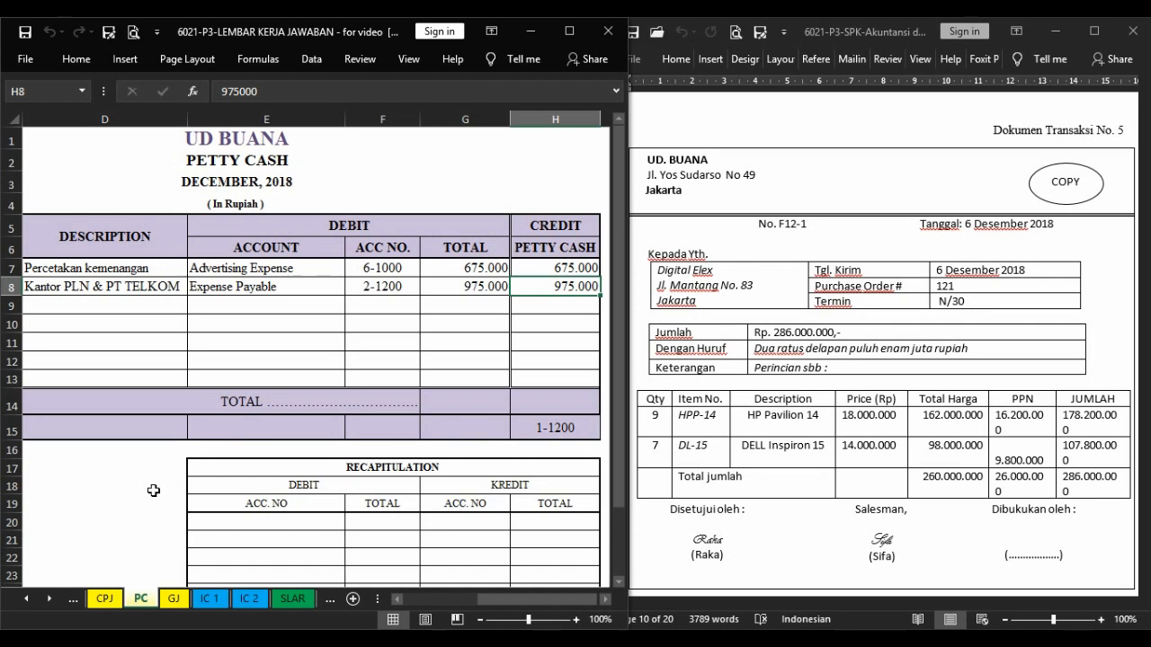
pyautogui.click(25, 599)
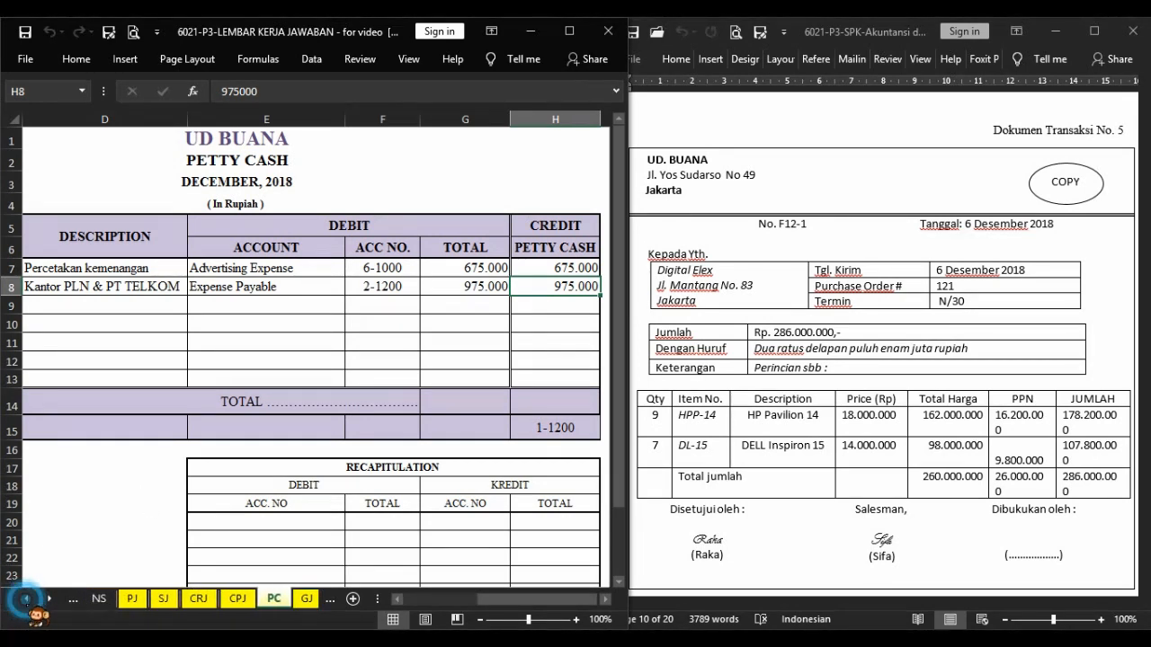
pyautogui.click(164, 599)
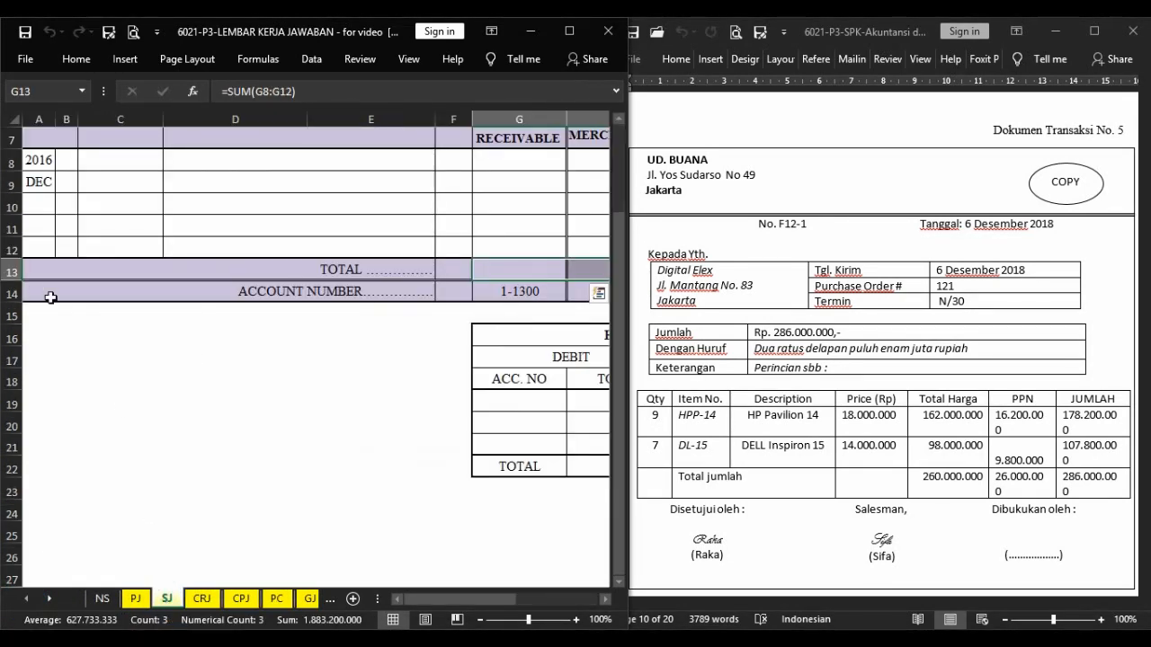
pyautogui.scroll(2, 208, 414)
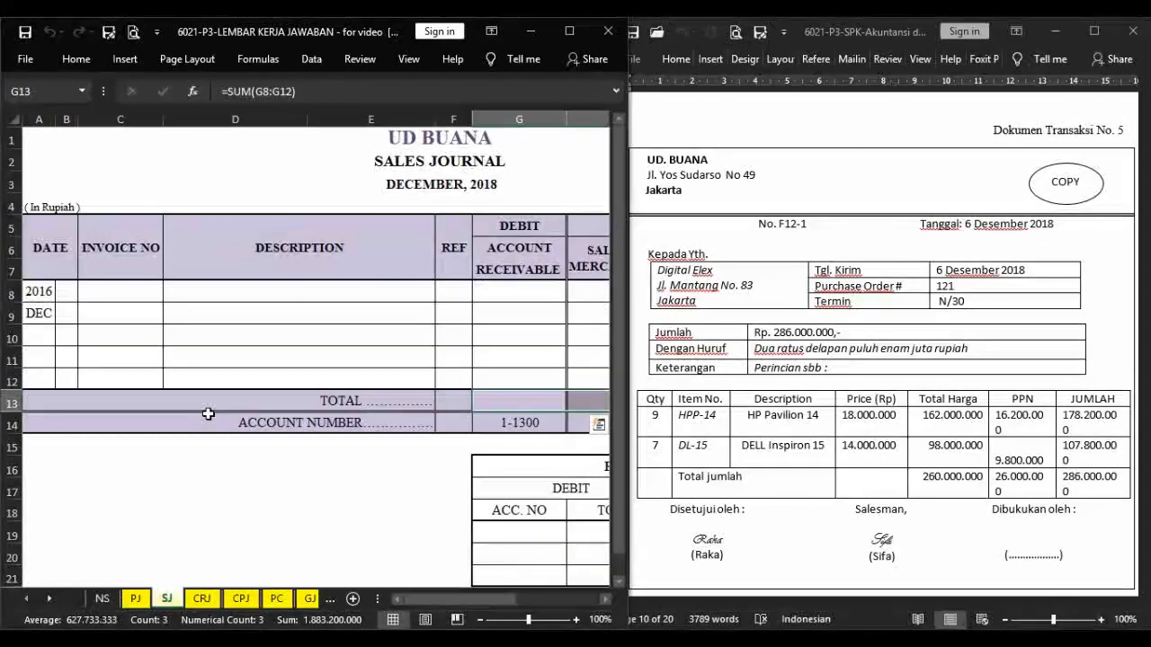
pyautogui.click(71, 292)
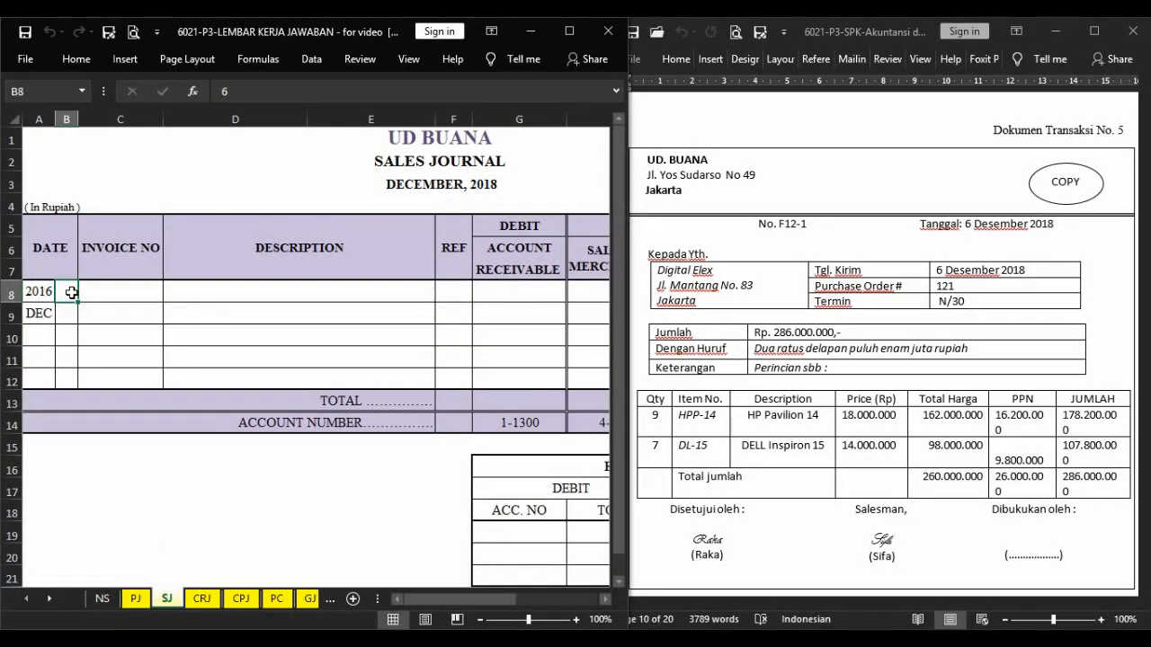
pyautogui.click(44, 292)
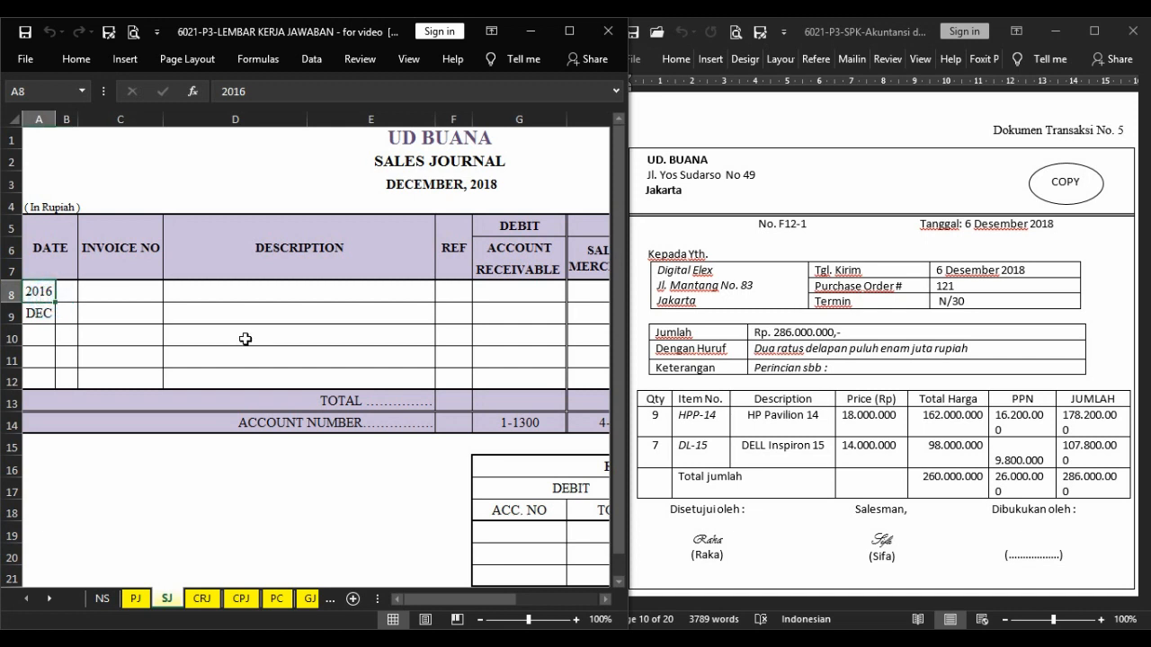
pyautogui.write('2018')
pyautogui.press('Tab')
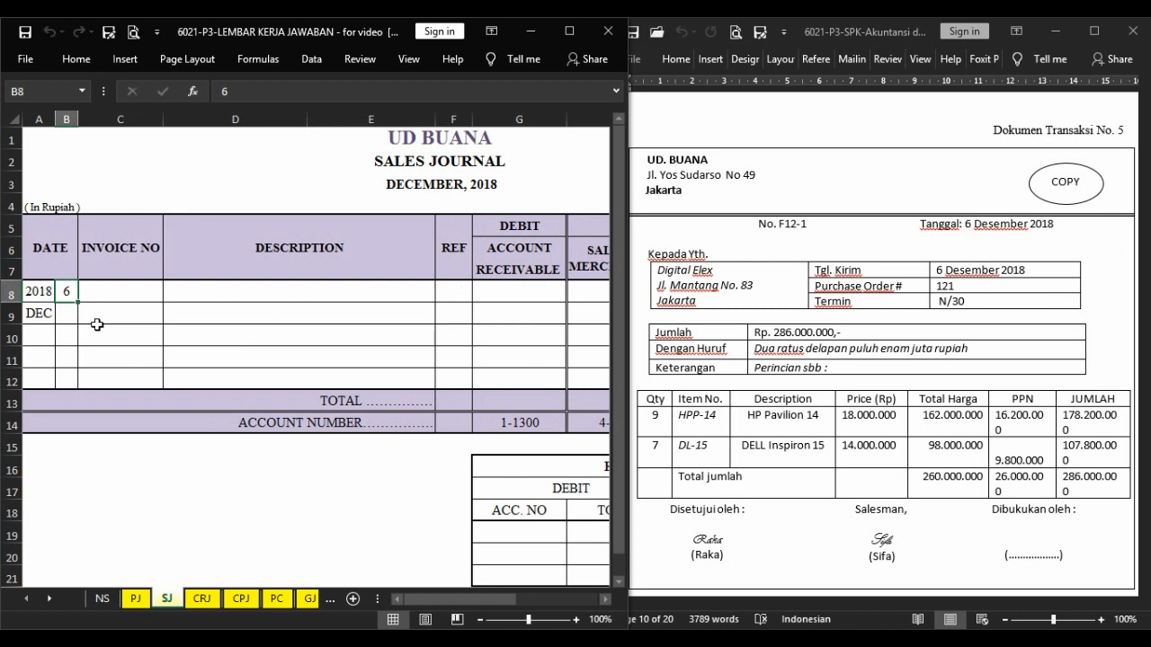
# Enter invoice number F12-1 and the description Digital Elex in the first Sales Journal row.
pyautogui.press('Tab')
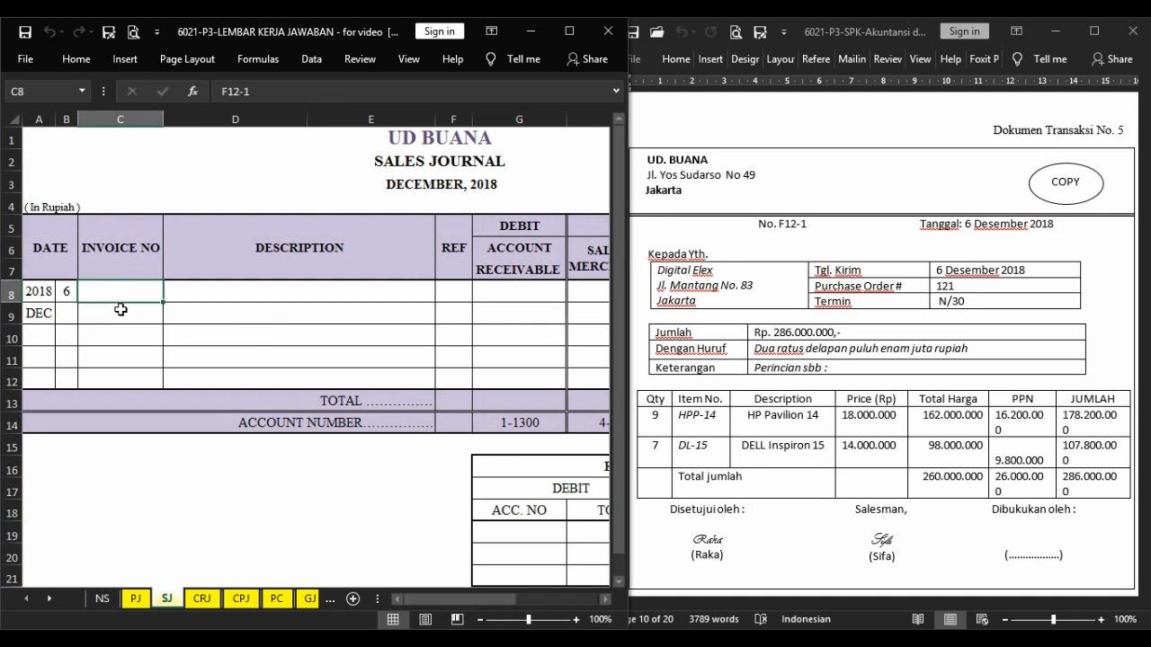
pyautogui.press('Tab')
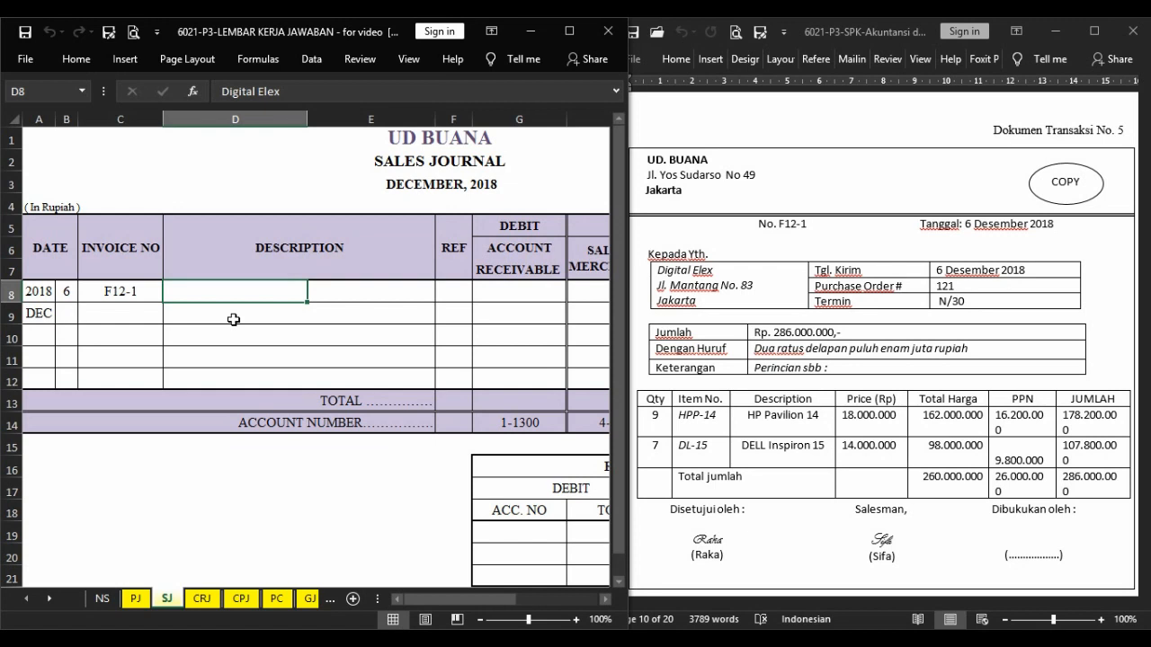
pyautogui.press('Right')
pyautogui.press('Right')
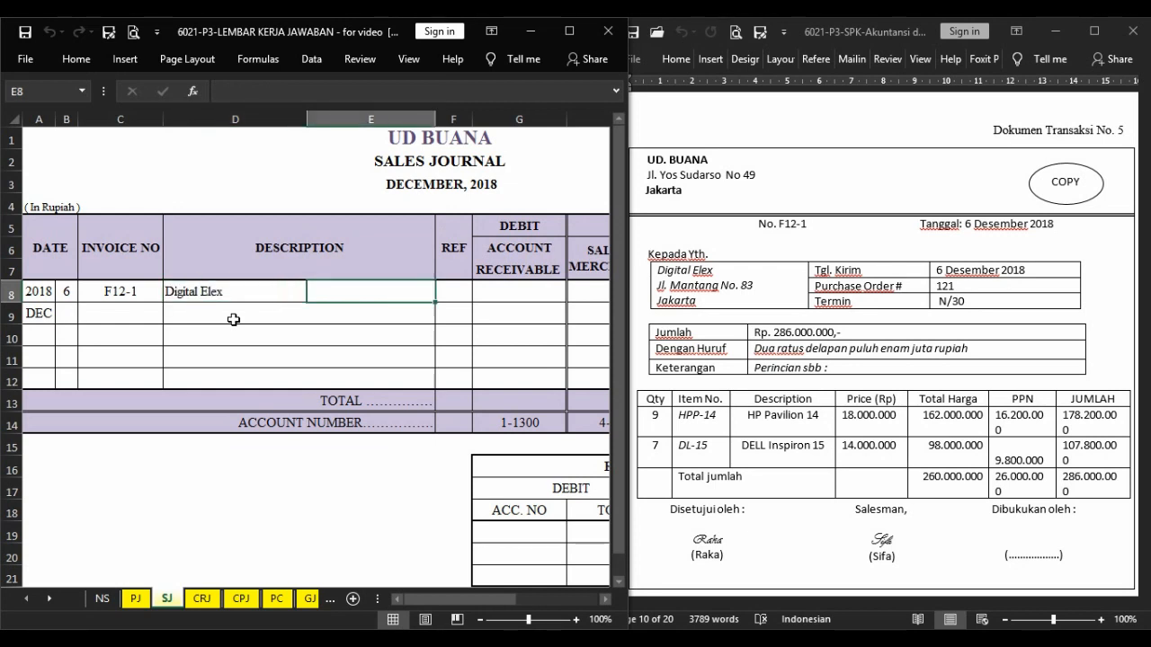
# Debit Account Receivable 286.000.000 in the F12-1 row and credit Sales of Merchandise 260.000.000 and VAT-Out 26.000.000.
pyautogui.press('Right')
pyautogui.press('Right')
pyautogui.press('Right')
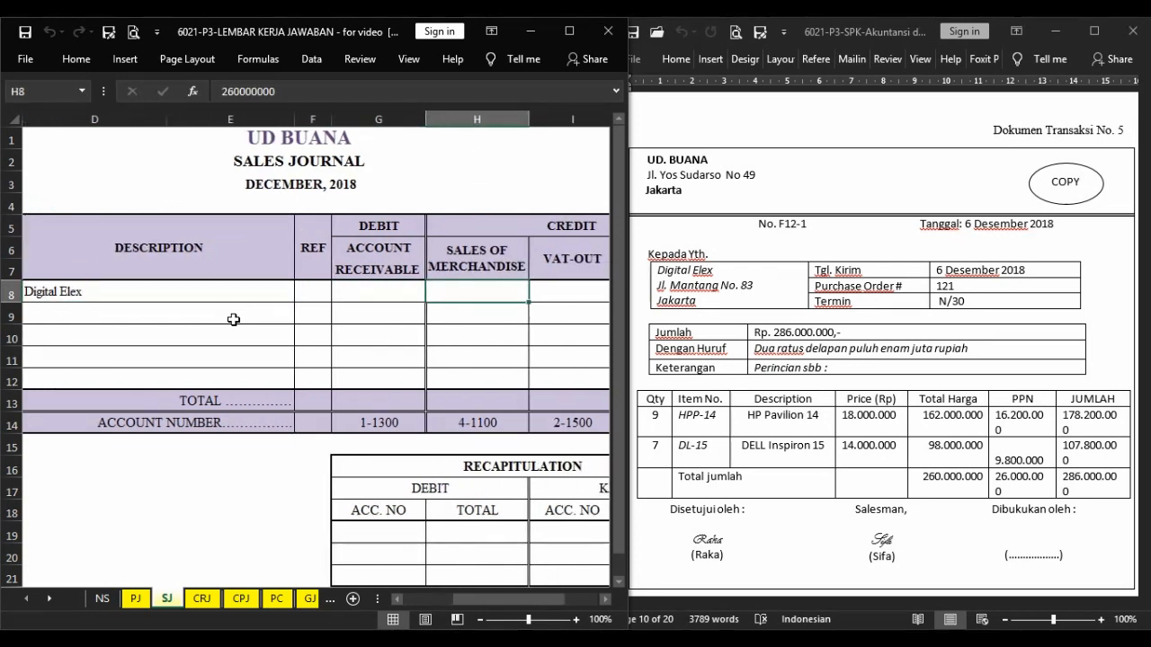
pyautogui.click(267, 293)
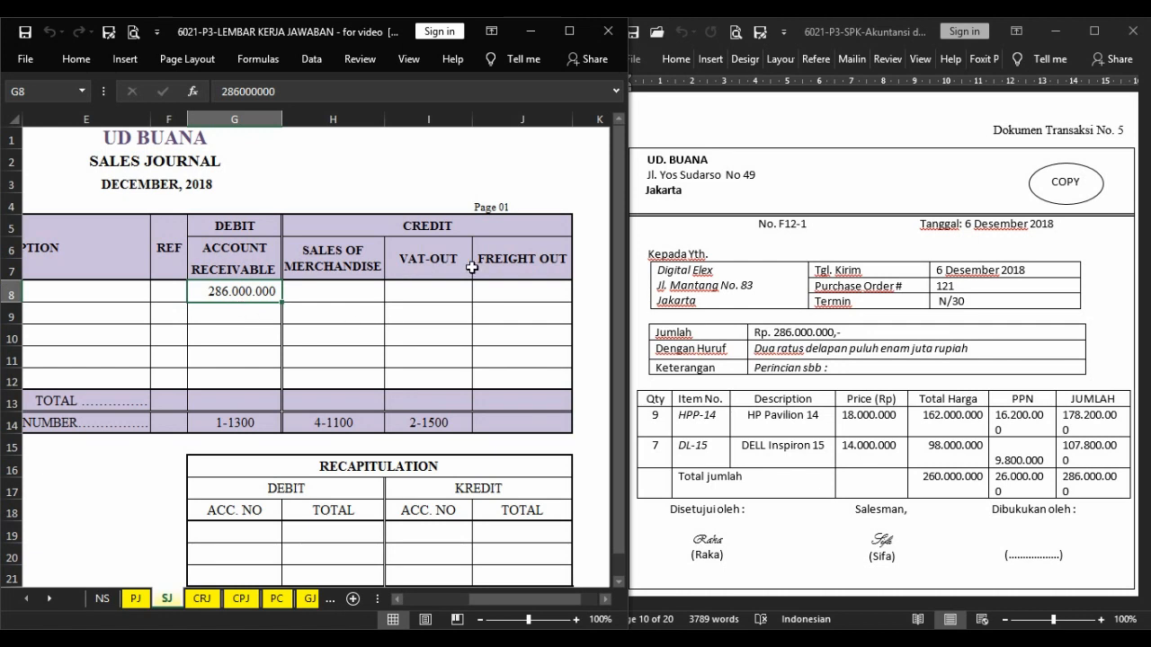
pyautogui.click(371, 289)
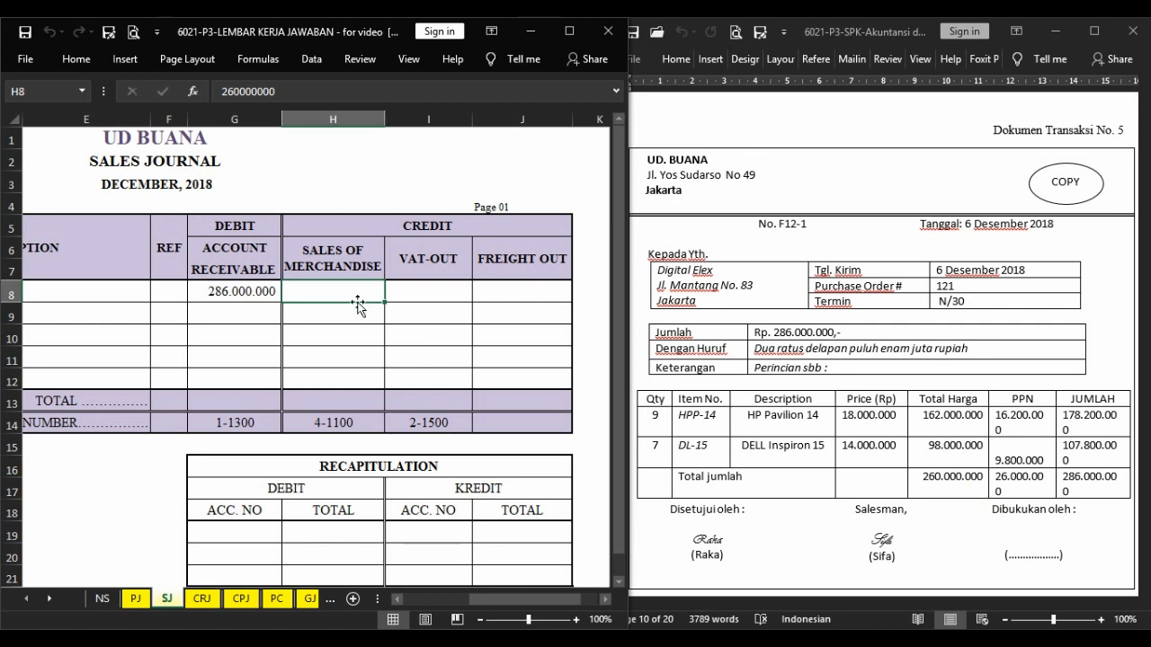
pyautogui.hotkey('ctrl', 'q')
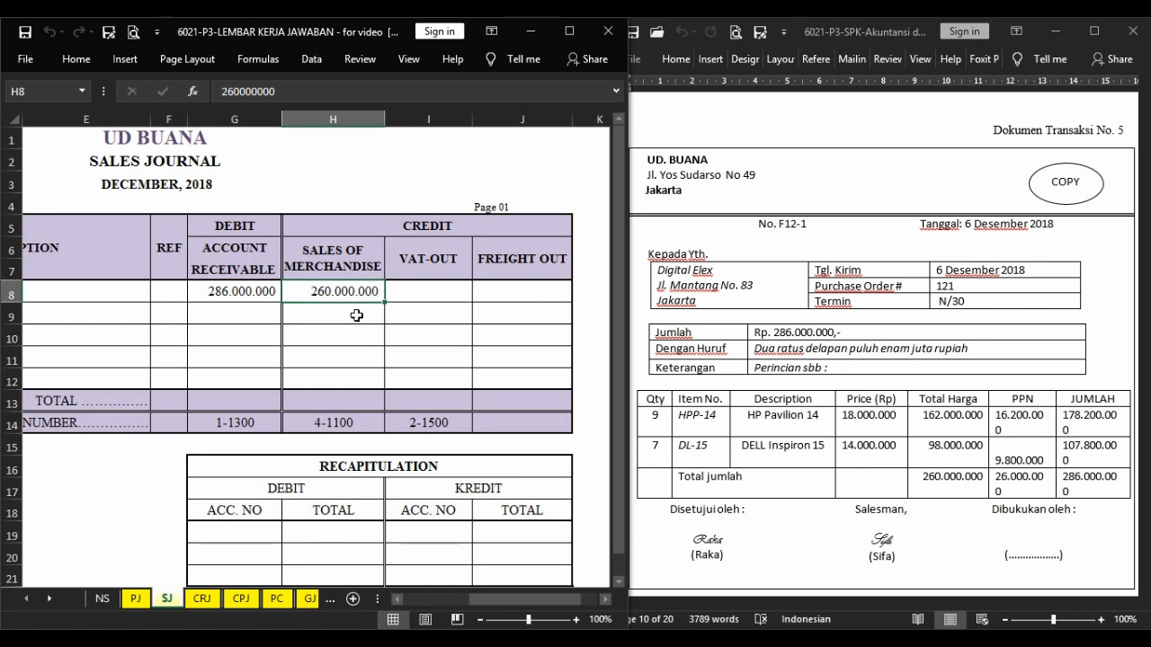
pyautogui.click(438, 289)
pyautogui.hotkey('ctrl', 'q')
pyautogui.press('Right')
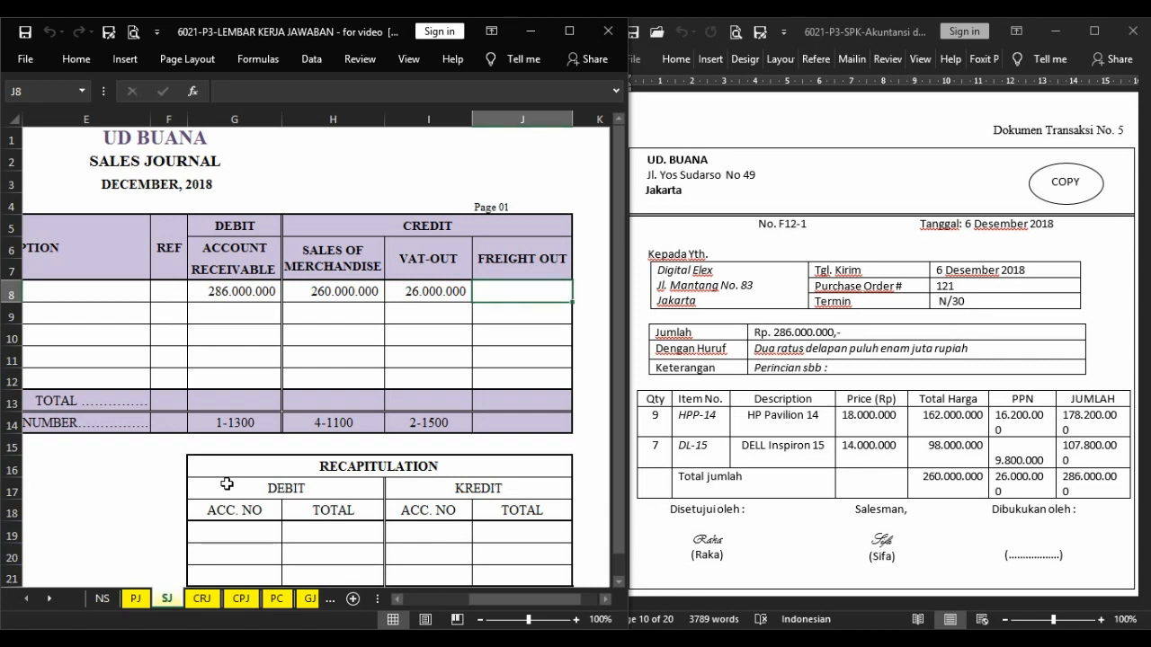
# Start a row on the HP Pavilion 14 inventory card with day 6, evidence number F12-1 and the description Digital Elex.
pyautogui.hotkey('ctrl', 'pagedown')
pyautogui.hotkey('ctrl', 'pagedown')
pyautogui.hotkey('ctrl', 'pagedown')
pyautogui.hotkey('ctrl', 'pagedown')
pyautogui.hotkey('ctrl', 'pagedown')
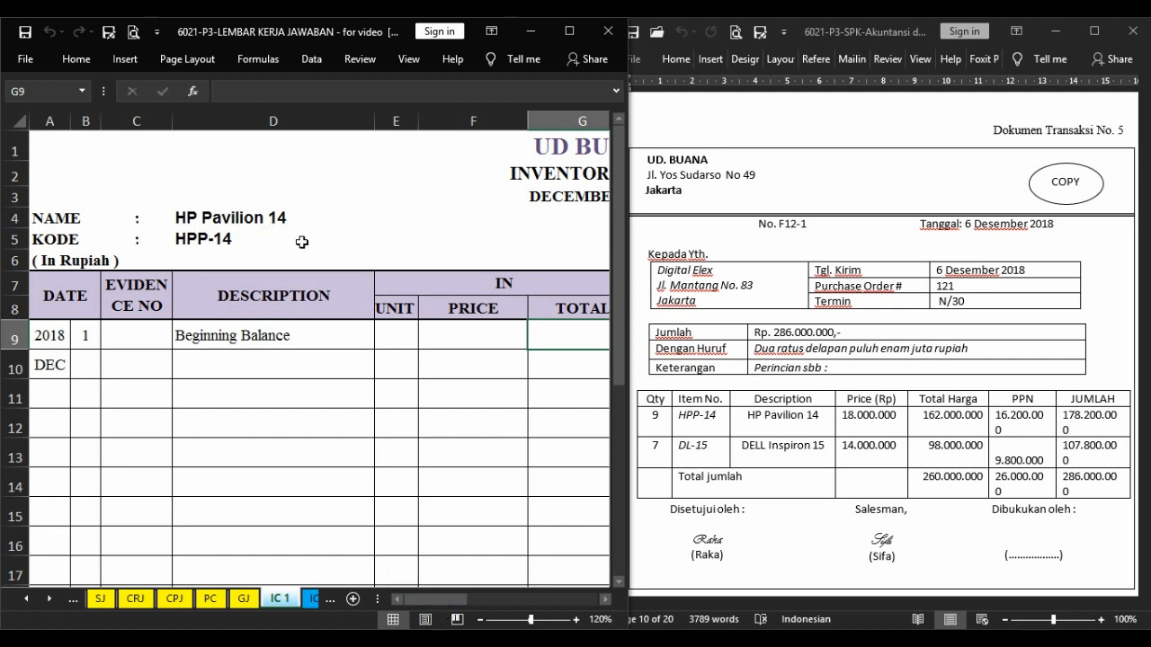
pyautogui.click(88, 364)
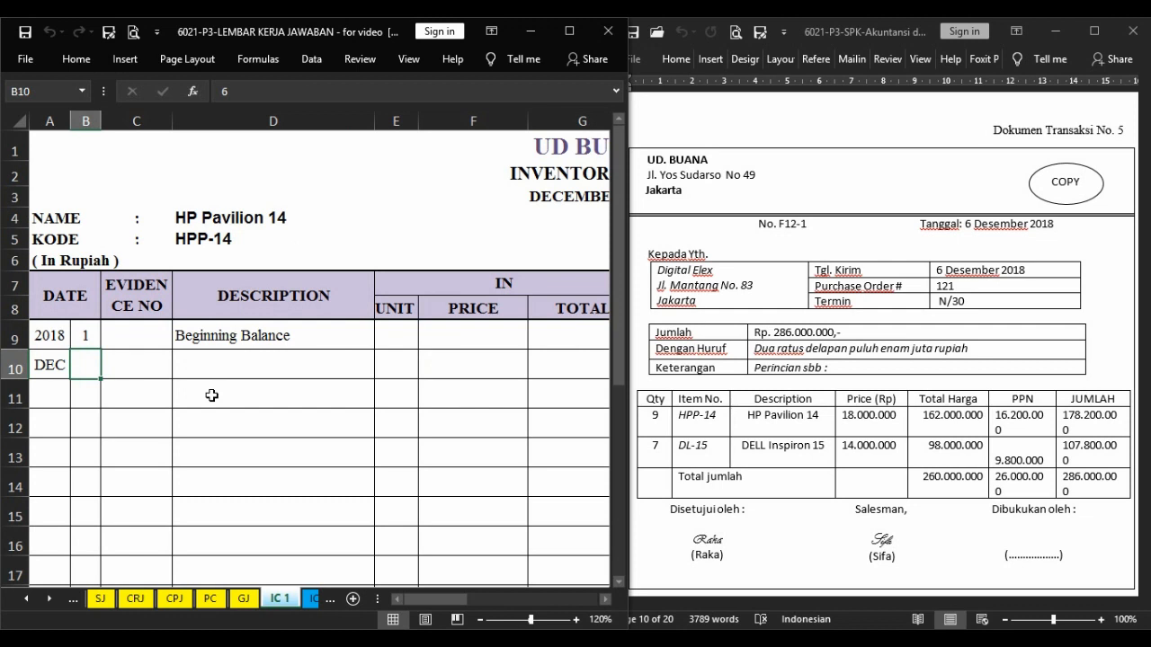
pyautogui.press('F4')
pyautogui.press('Right')
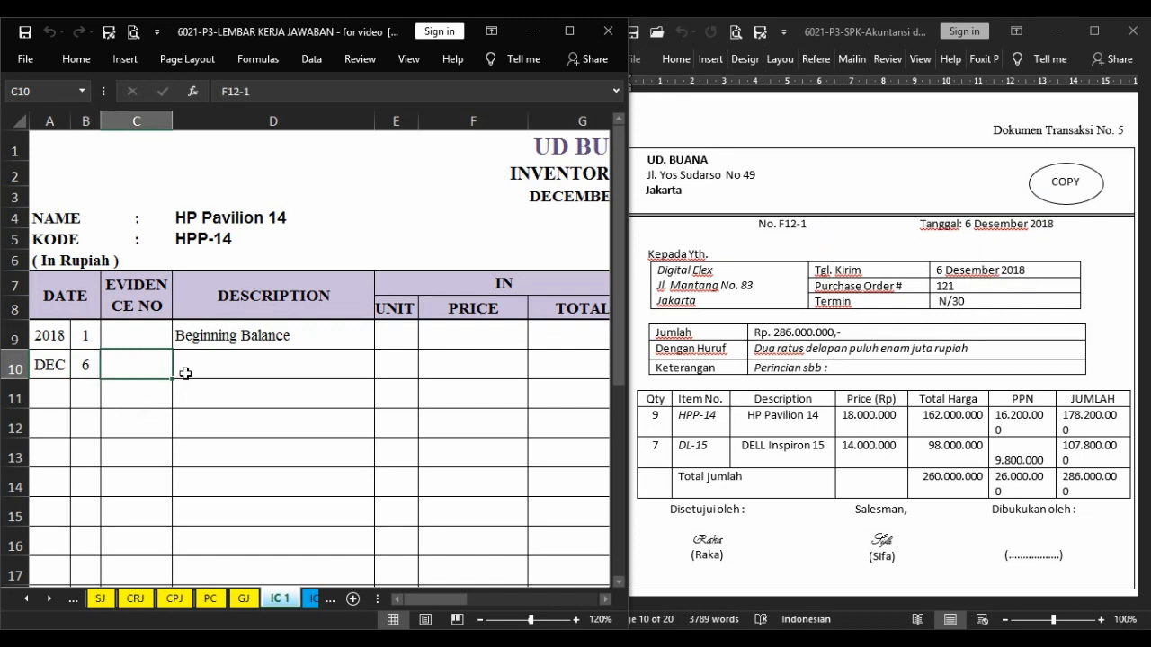
pyautogui.press('F4')
pyautogui.click(268, 366)
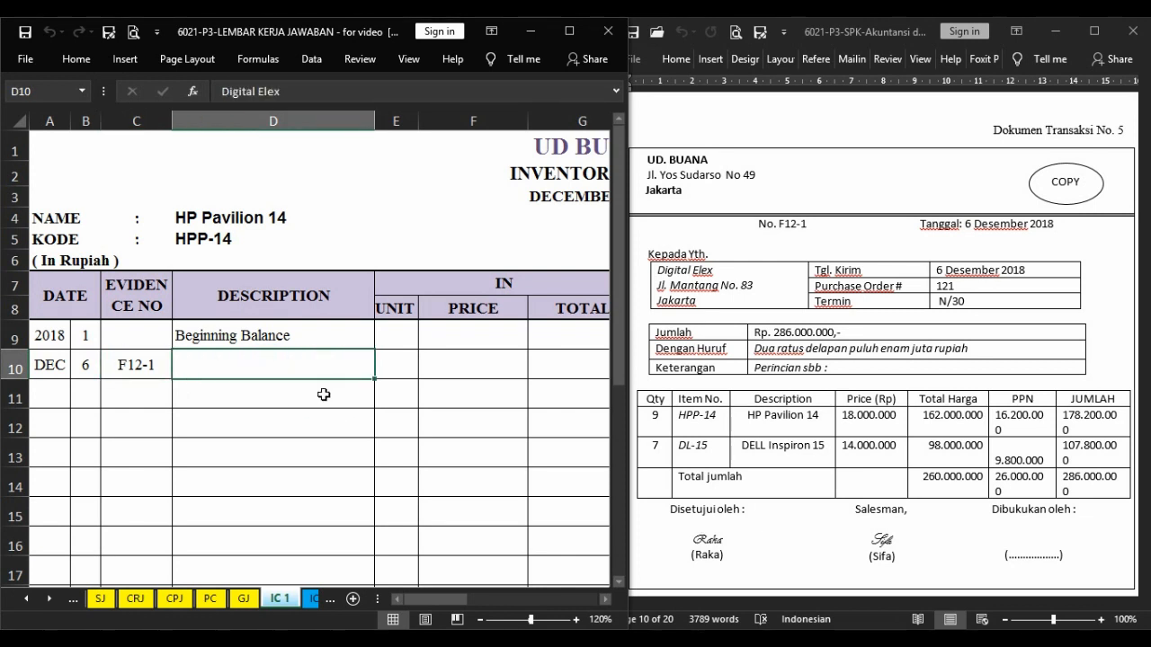
pyautogui.press('Tab')
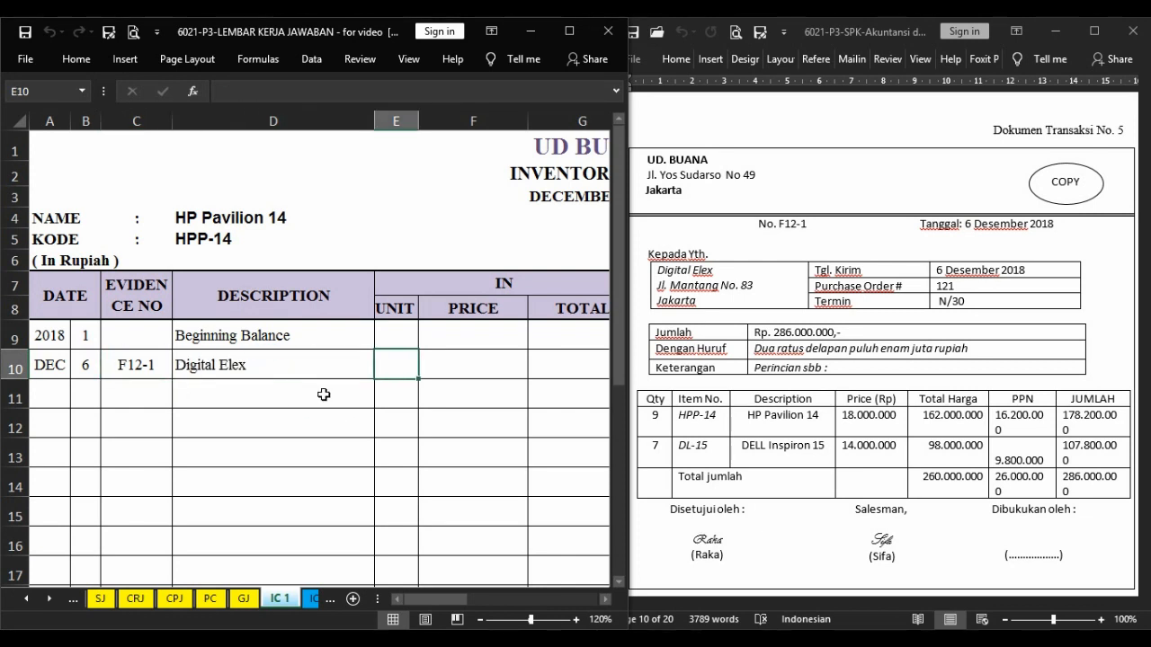
# Record 9 units going out in the F12-1 row of the HP Pavilion 14 inventory card.
pyautogui.press('Tab')
pyautogui.press('Tab')
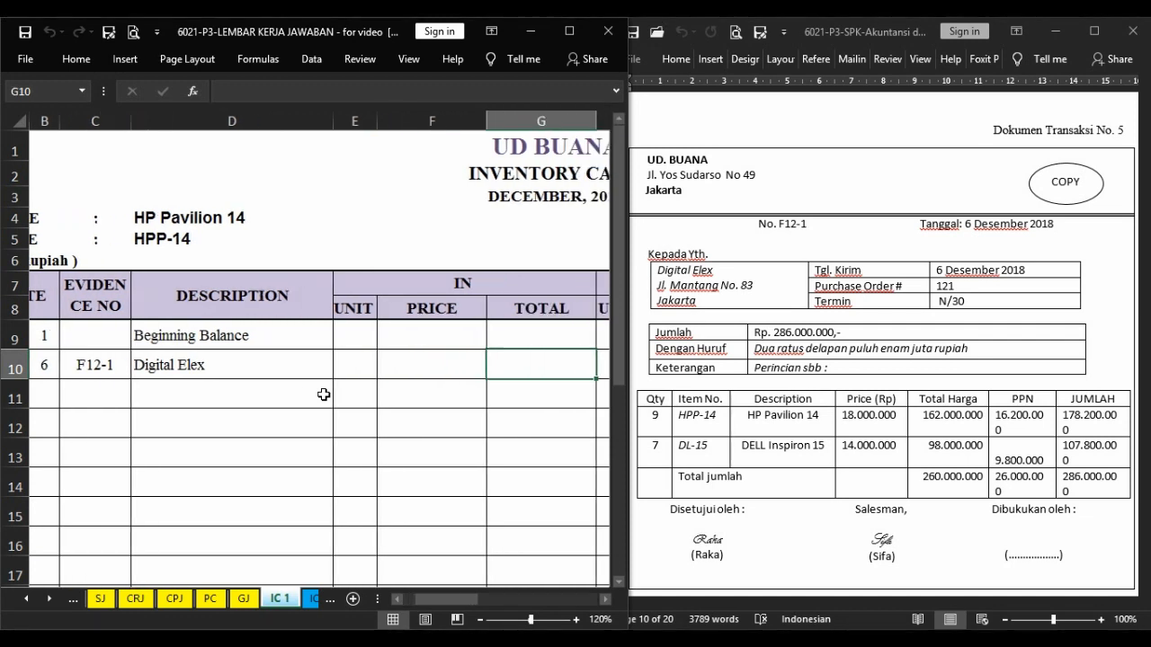
pyautogui.press('Tab')
pyautogui.write('9')
pyautogui.press('Tab')
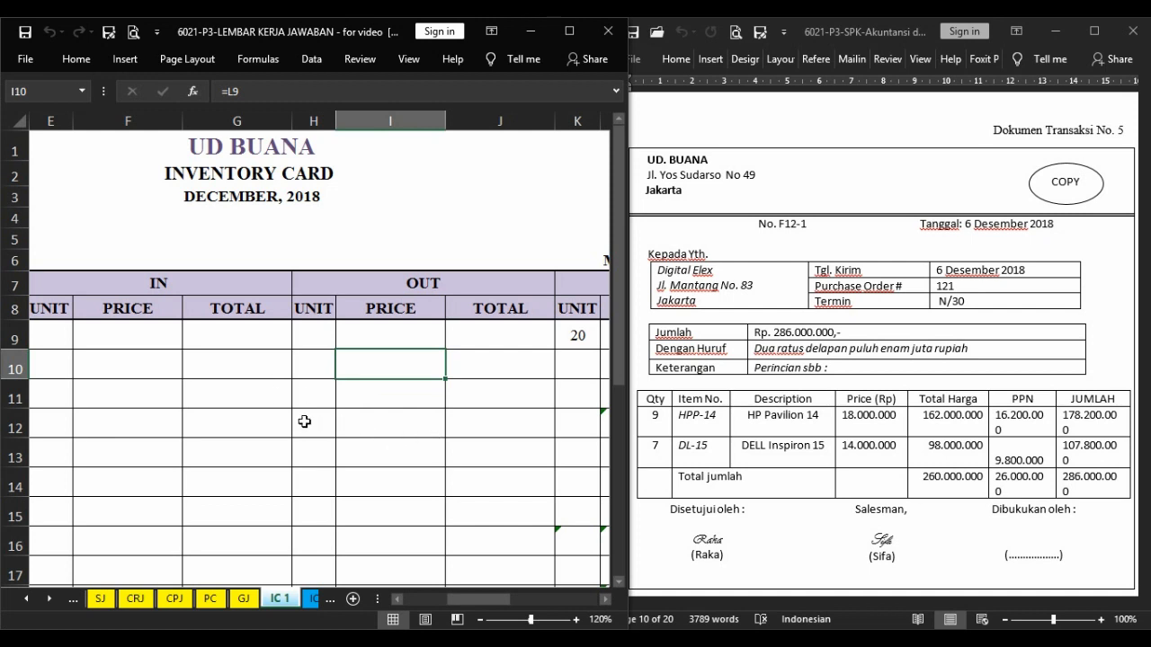
pyautogui.hotkey('shift', 'Tab')
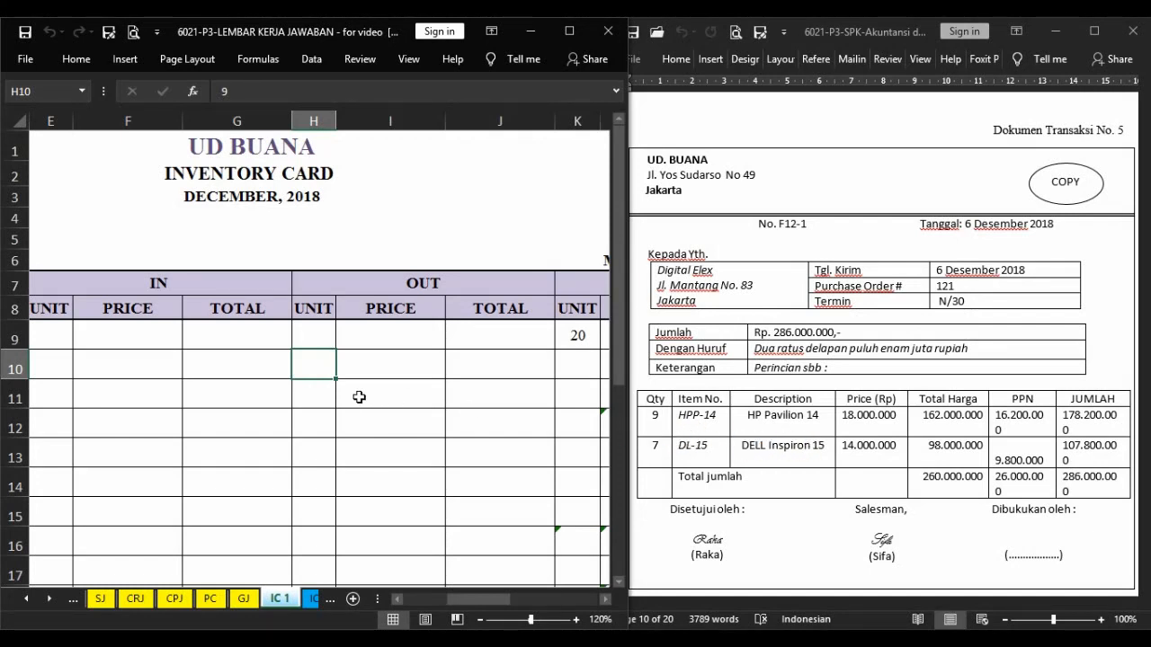
pyautogui.press('Right')
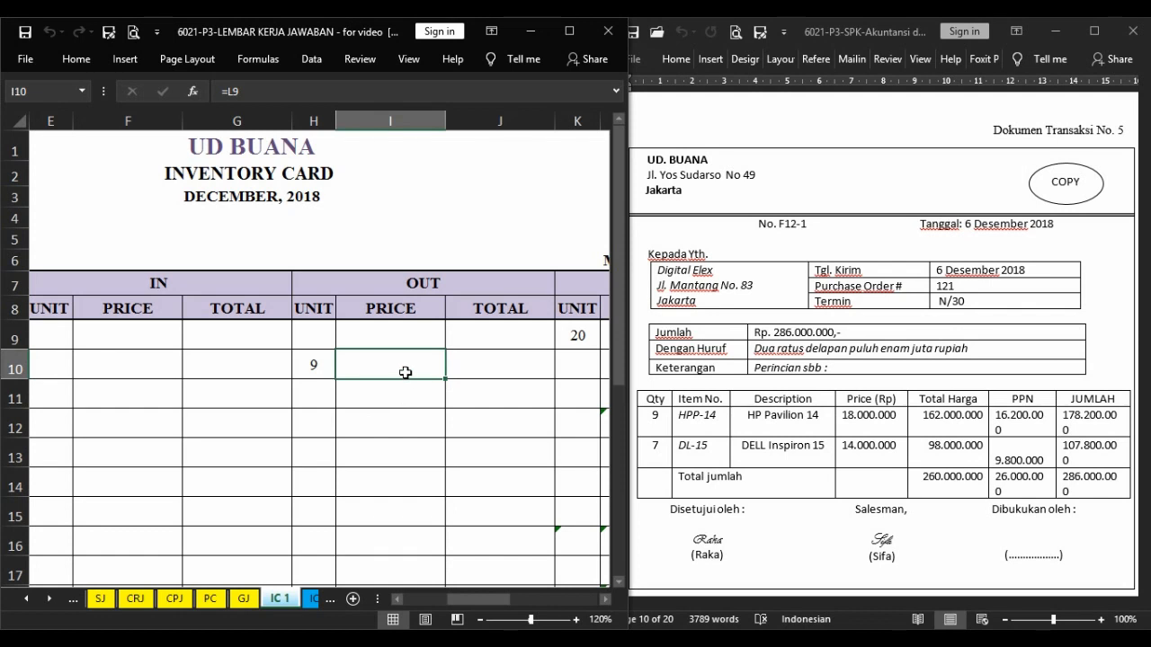
# Fill the F12-1 row's OUT price with the opening balance price of 16.000.000 and calculate the OUT total of 144.000.000 on the HP Pavilion 14 card.
pyautogui.press('Right')
pyautogui.press('Right')
pyautogui.press('Right')
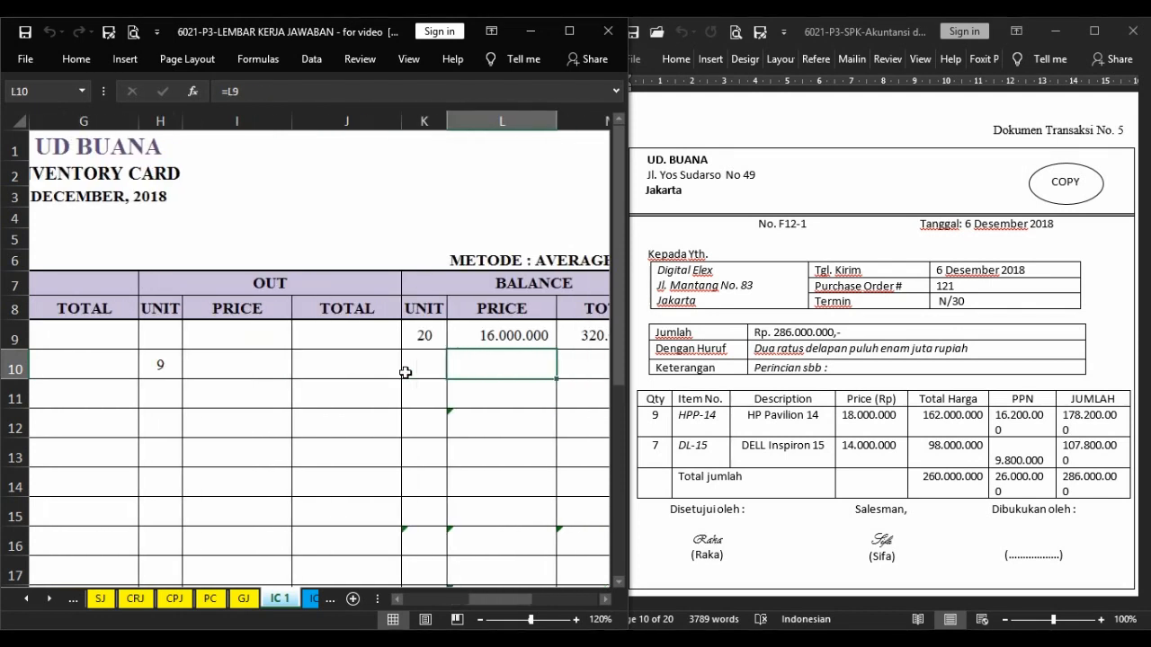
pyautogui.click(544, 329)
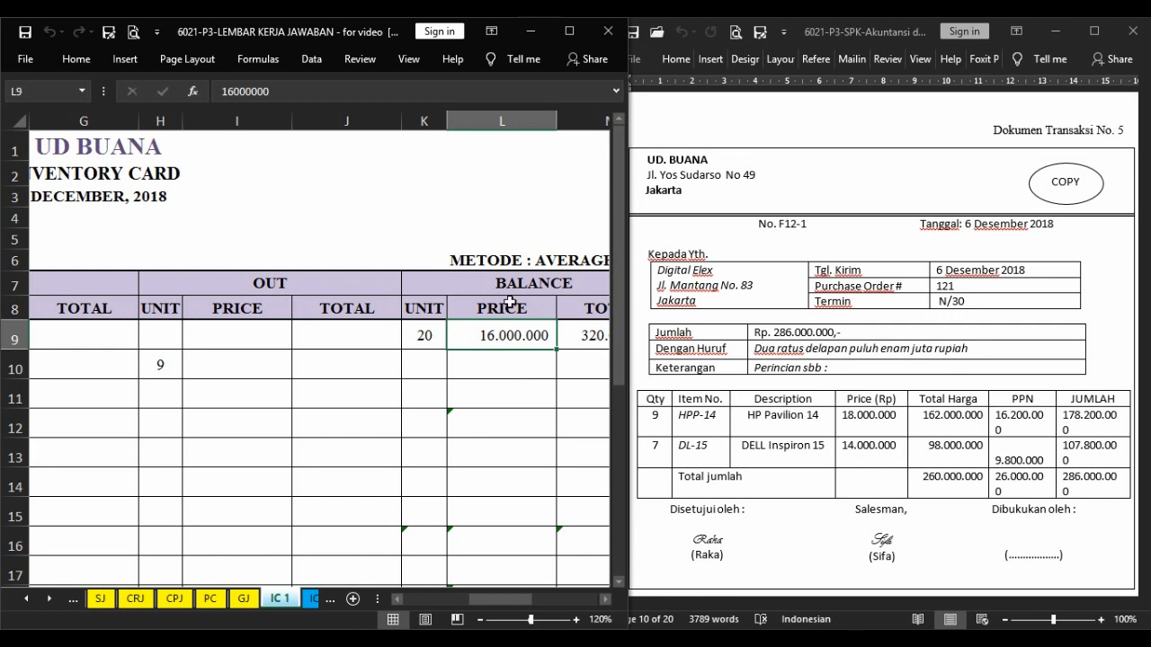
pyautogui.click(243, 365)
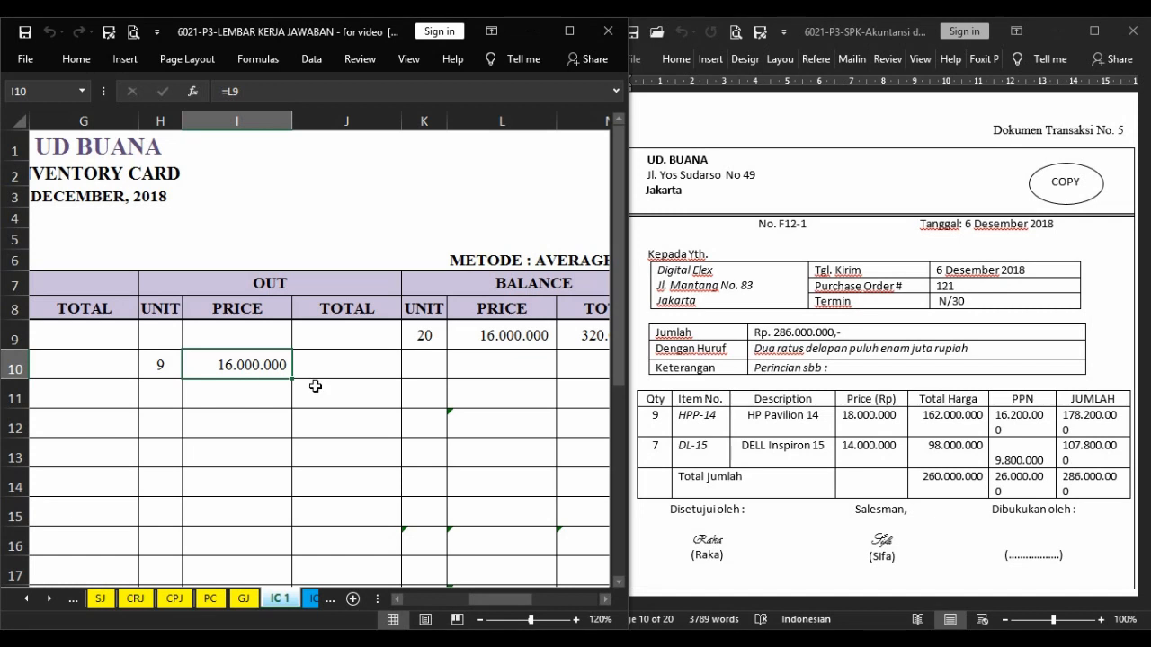
pyautogui.click(354, 364)
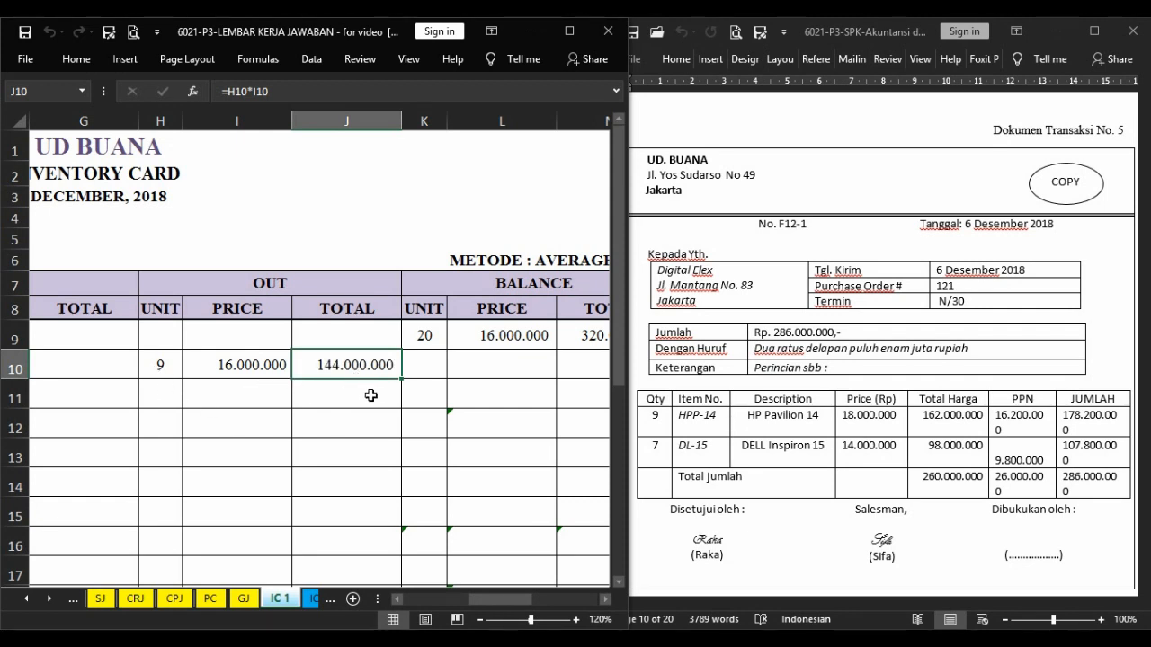
# Complete the balance in the HP Pavilion 14 card's F12-1 row with 11 units at 16.000.000, totalling 176.000.000.
pyautogui.press('Right')
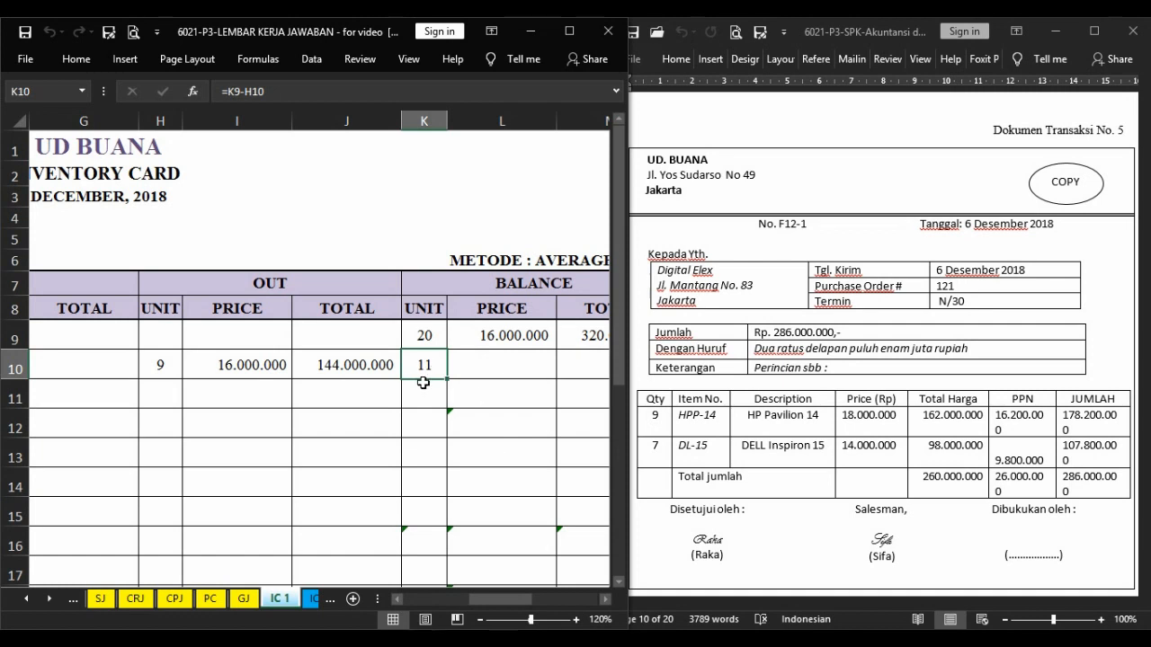
pyautogui.press('Right')
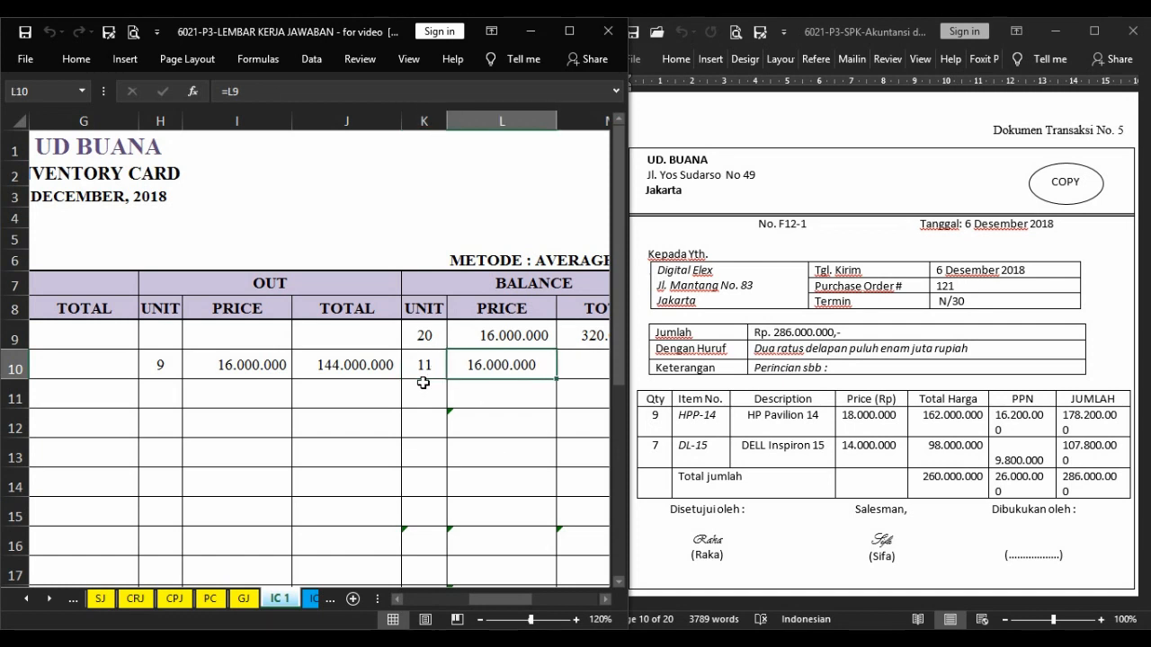
pyautogui.press('Right')
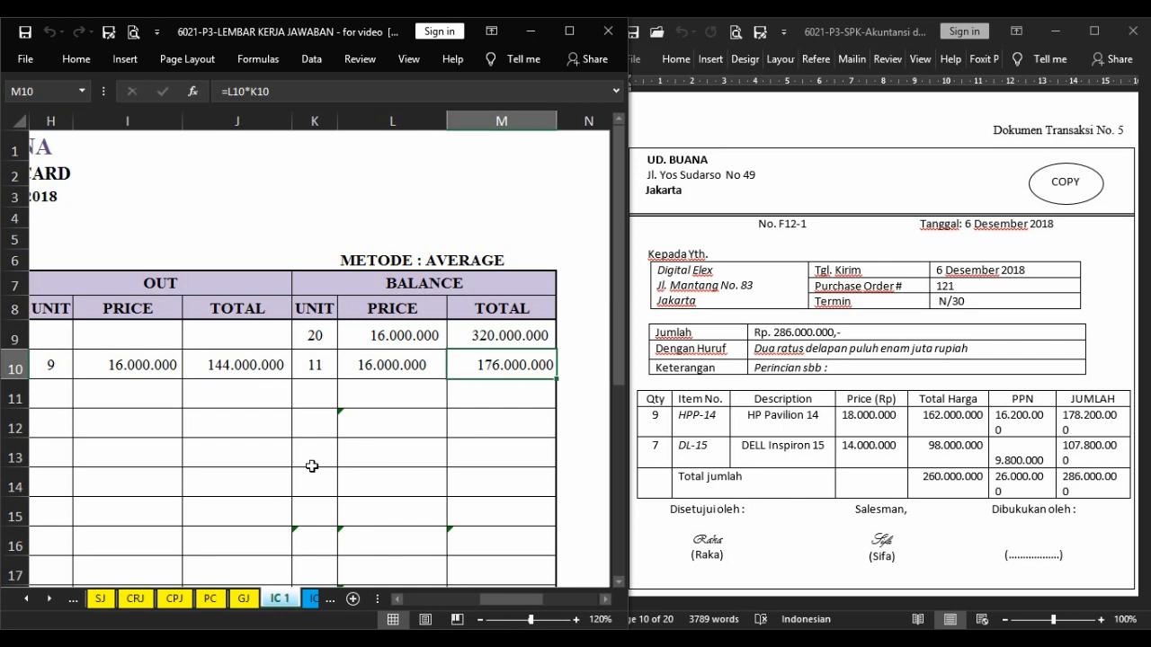
# Start a row on the DELL Inspiron 15 inventory card with day 6, evidence number F12-1 and the description Digital Elex.
pyautogui.click(310, 598)
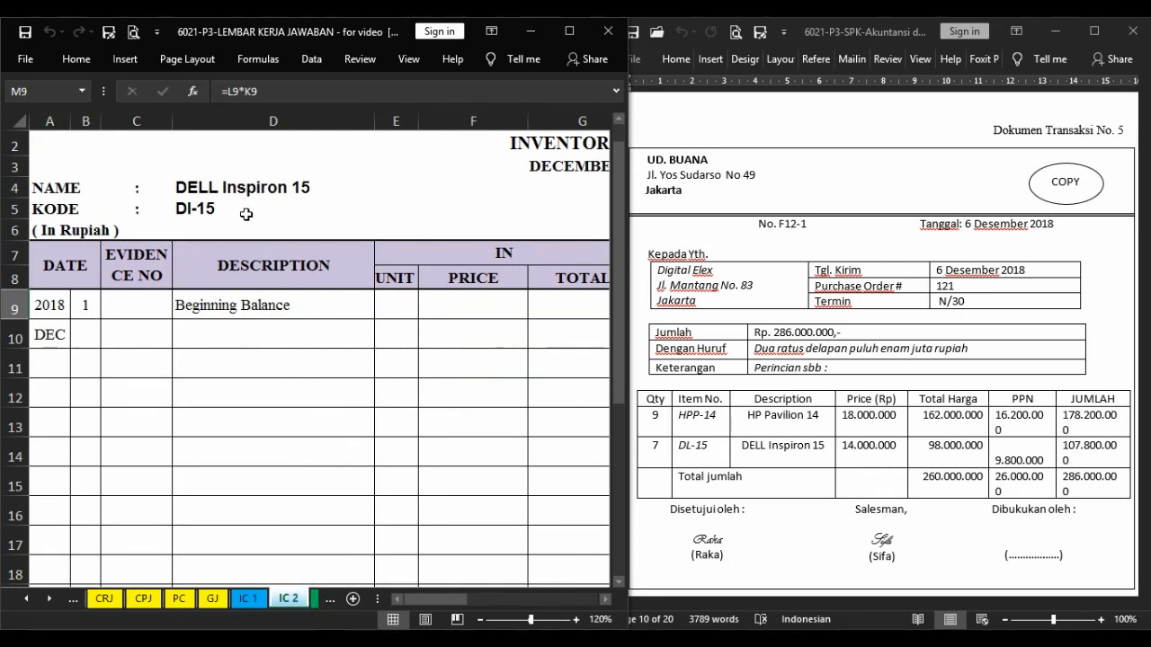
pyautogui.click(90, 342)
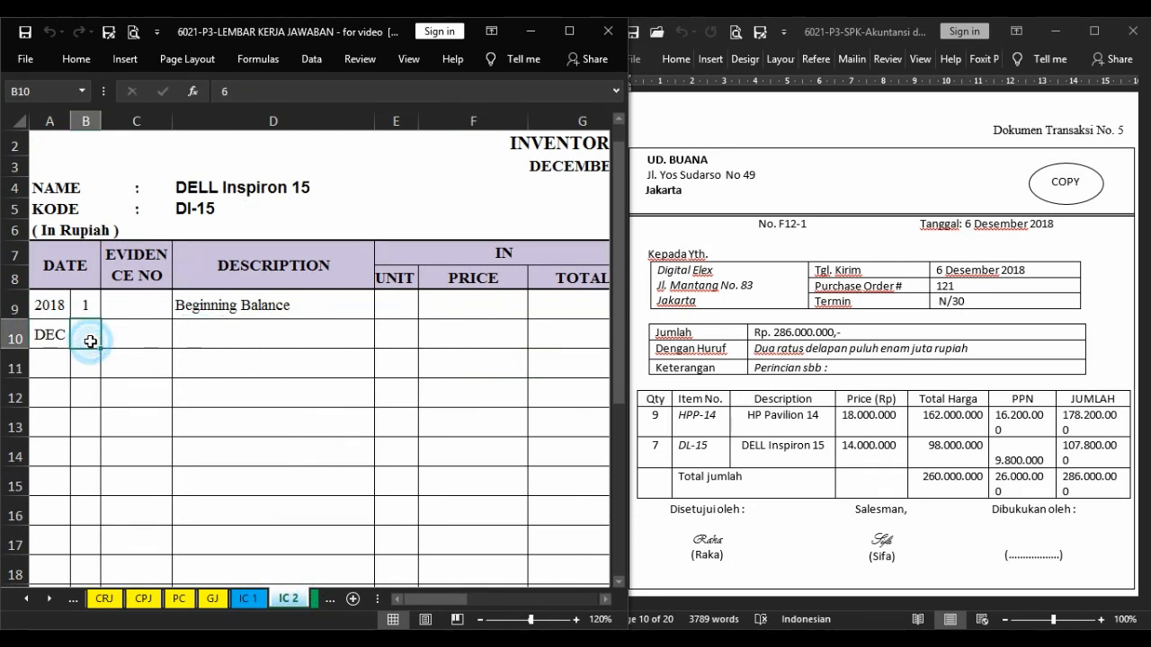
pyautogui.press('Right')
pyautogui.write('F12-1')
pyautogui.press('Right')
pyautogui.write('Digital Elex')
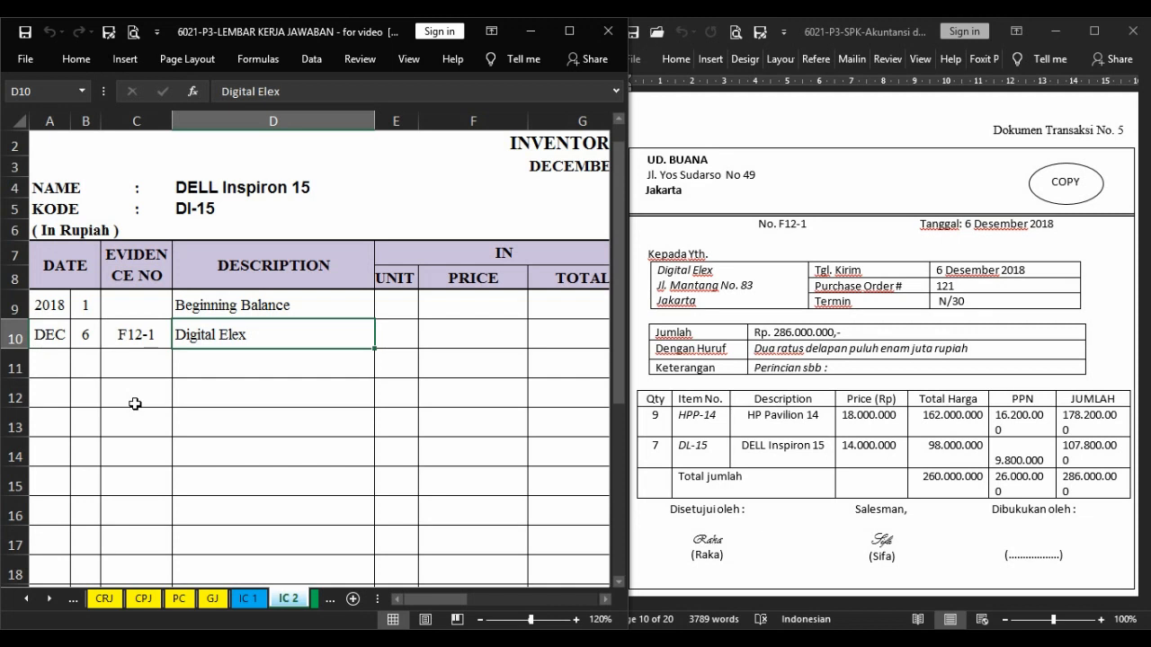
# Record 7 units going out in the F12-1 row of the DELL Inspiron 15 inventory card.
pyautogui.press('Right')
pyautogui.press('Right')
pyautogui.press('Right')
pyautogui.press('Right')
pyautogui.press('Right')
pyautogui.press('Right')
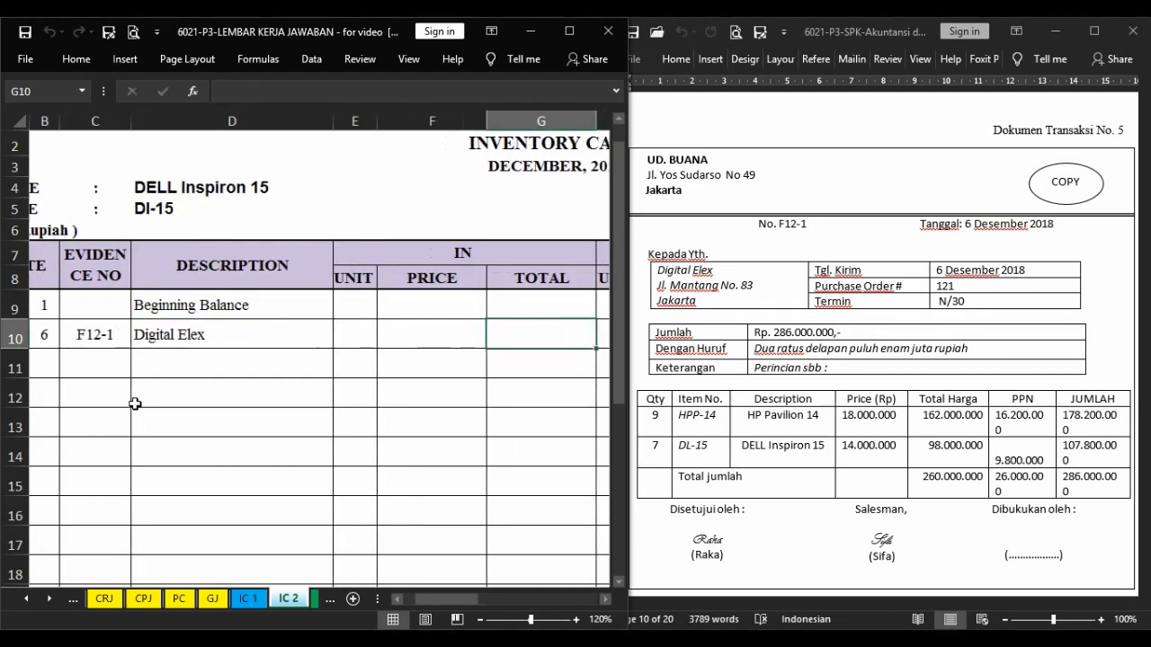
pyautogui.press('Left')
pyautogui.press('Left')
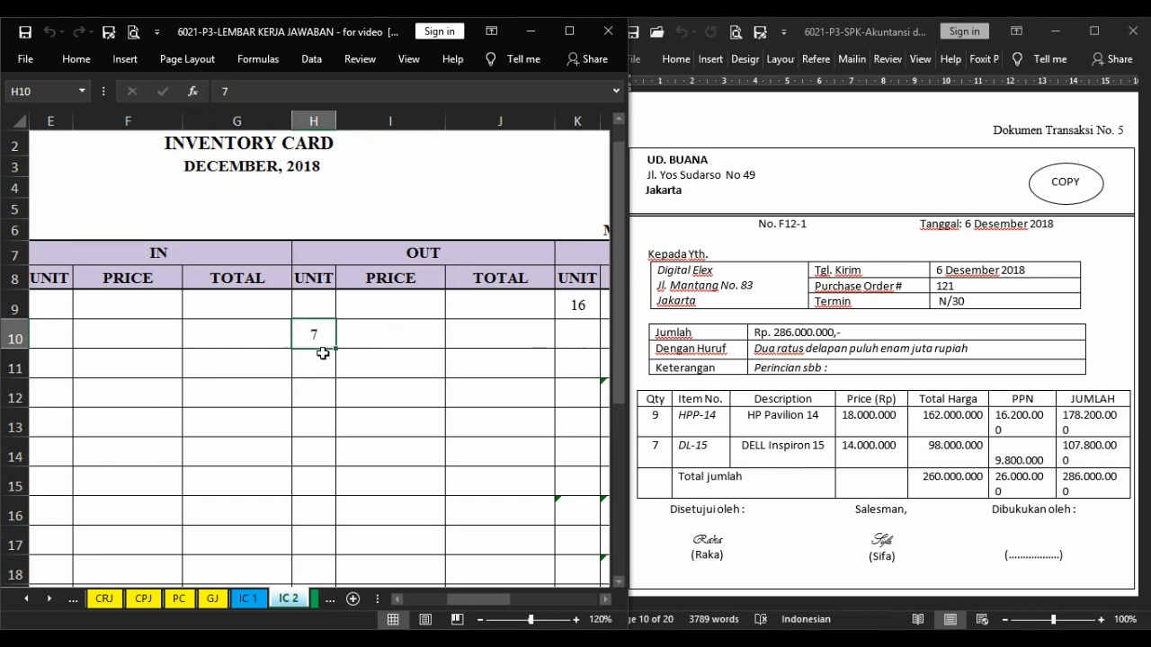
# Fill the DELL Inspiron 15 card's OUT price with the opening balance price of 12.500.000 and calculate the OUT total of 87.500.000 for F12-1.
pyautogui.click(403, 351)
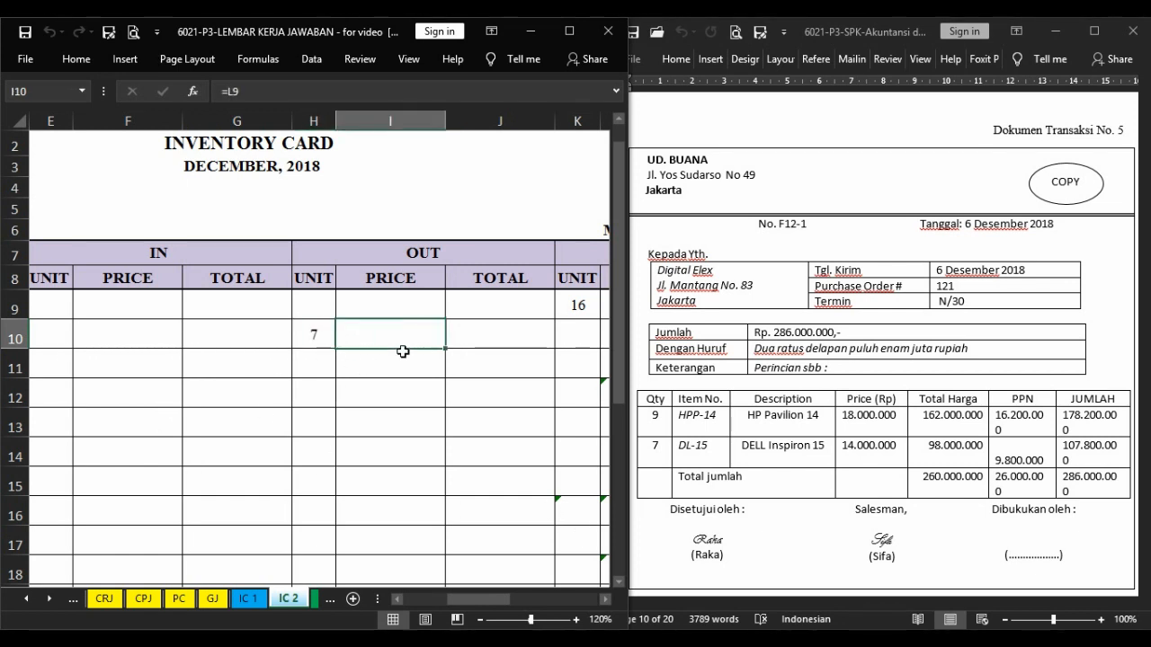
pyautogui.press('Right')
pyautogui.press('Right')
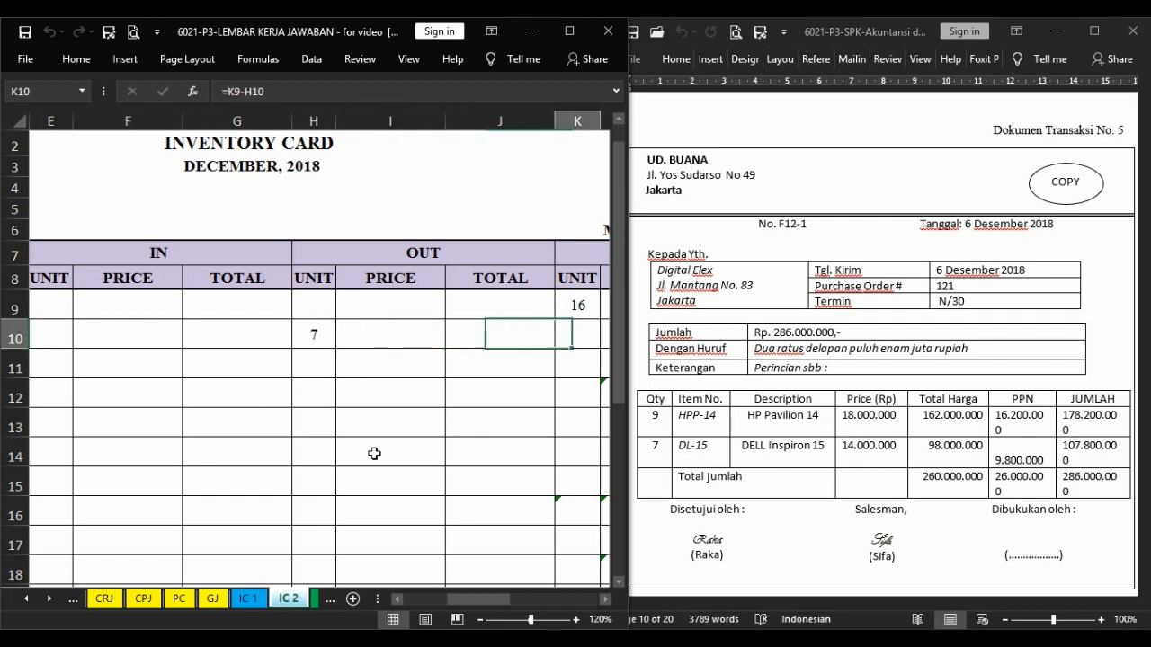
pyautogui.press('Right')
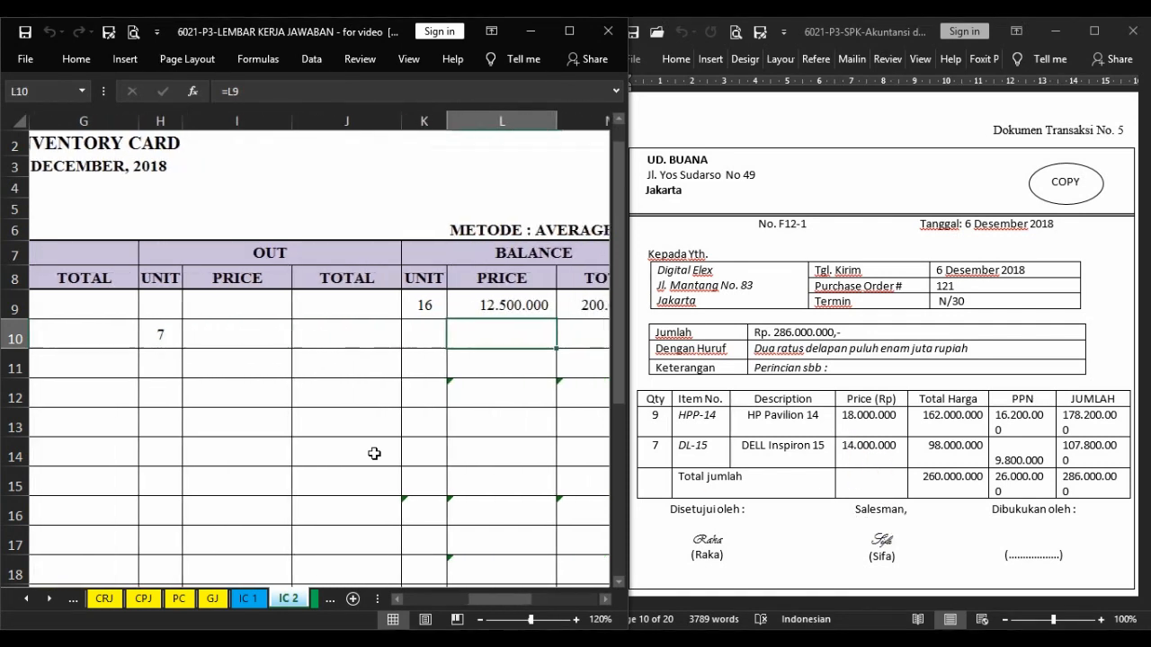
pyautogui.click(255, 340)
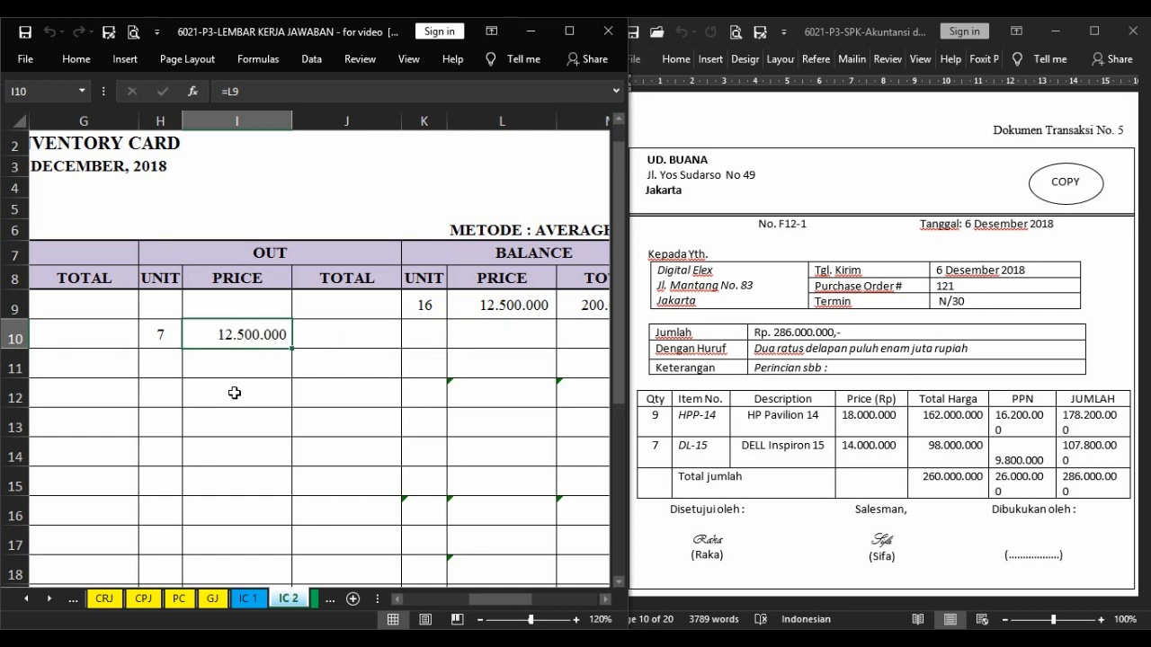
pyautogui.press('Right')
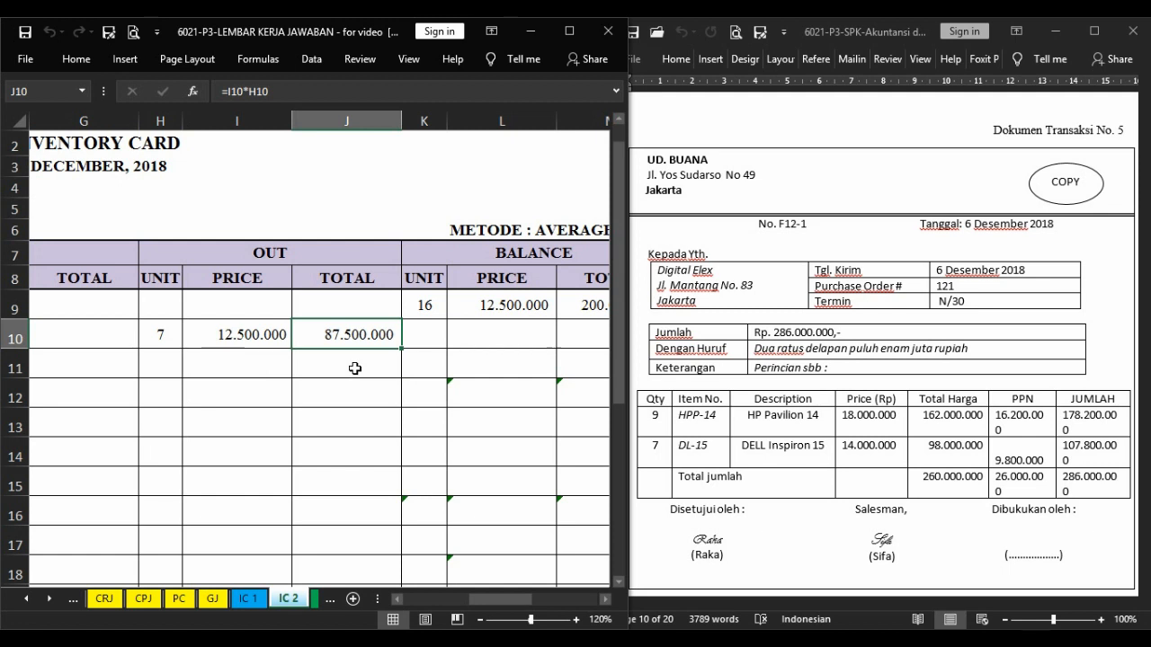
# Complete the balance in the DELL Inspiron 15 card's F12-1 row with 9 units at 12.500.000, totalling 112.500.000.
pyautogui.press('Right')
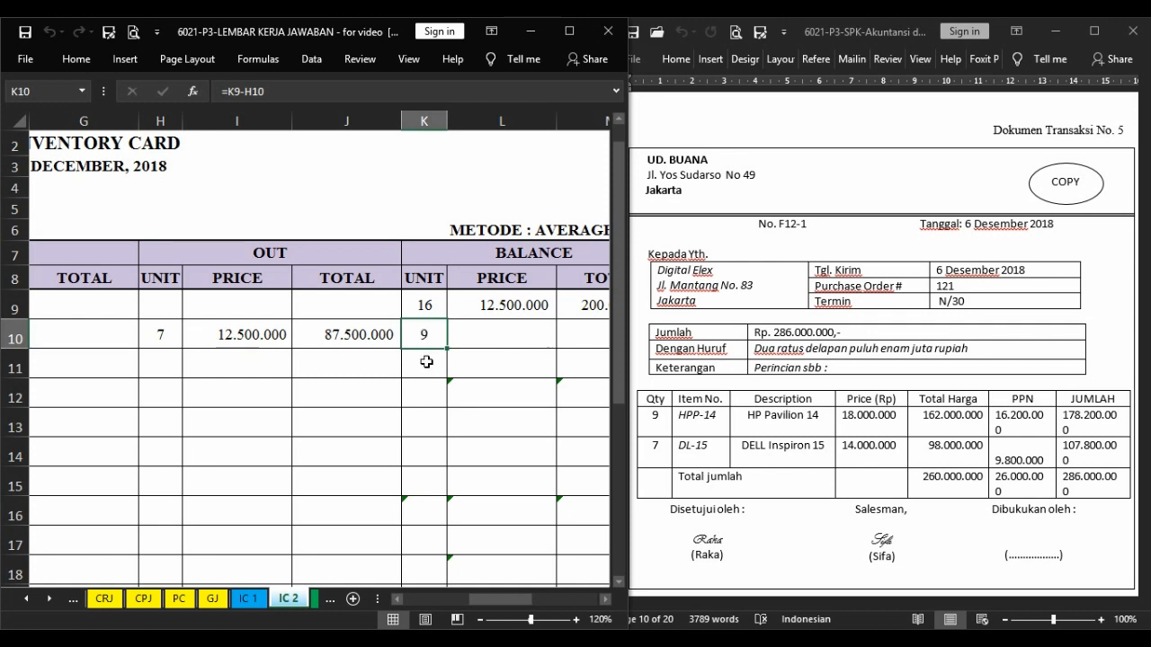
pyautogui.press('Right')
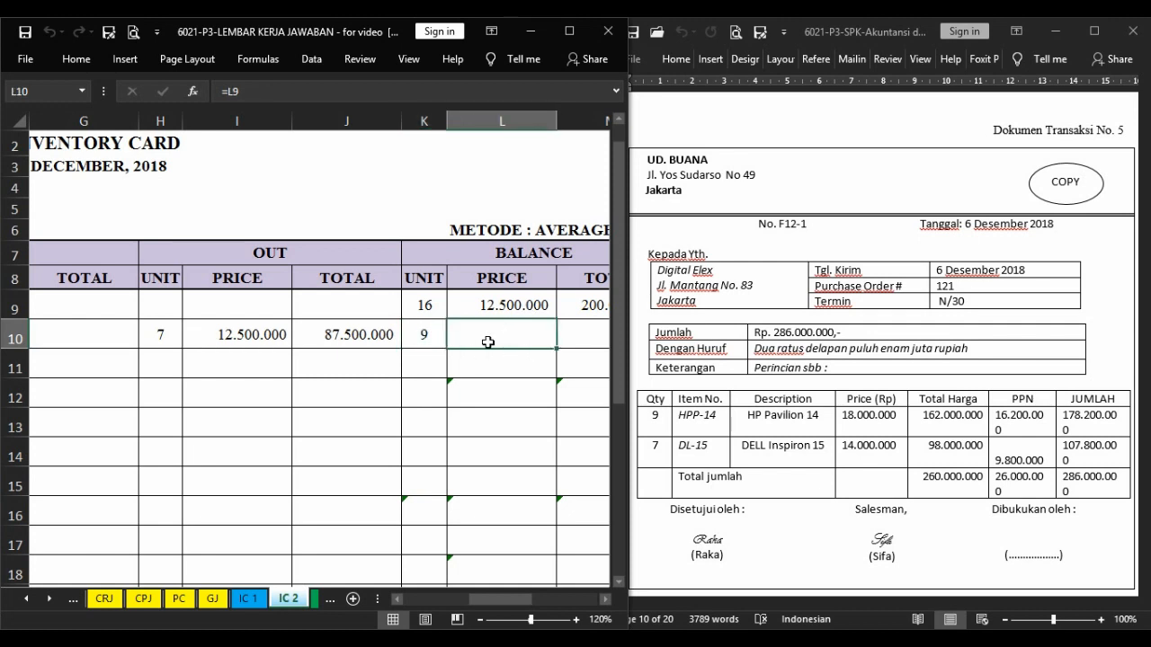
pyautogui.press('Right')
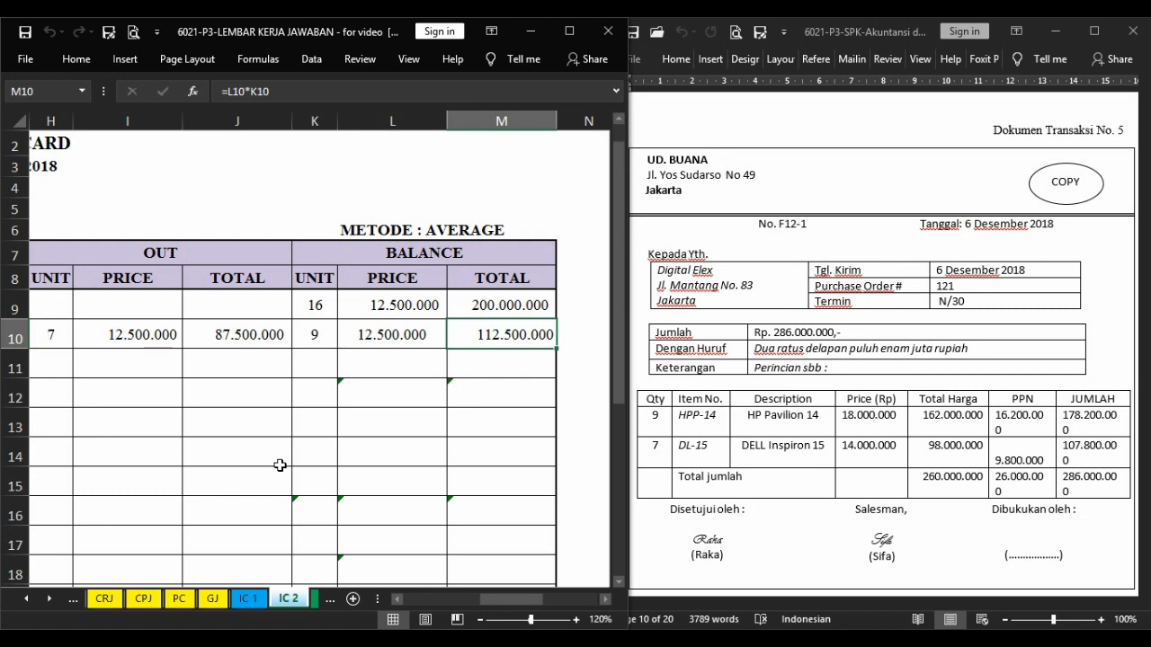
# Start the first General Journal entry with day 6 and invoice number F12-1.
pyautogui.hotkey('ctrl', 'pageup')
pyautogui.hotkey('ctrl', 'pageup')
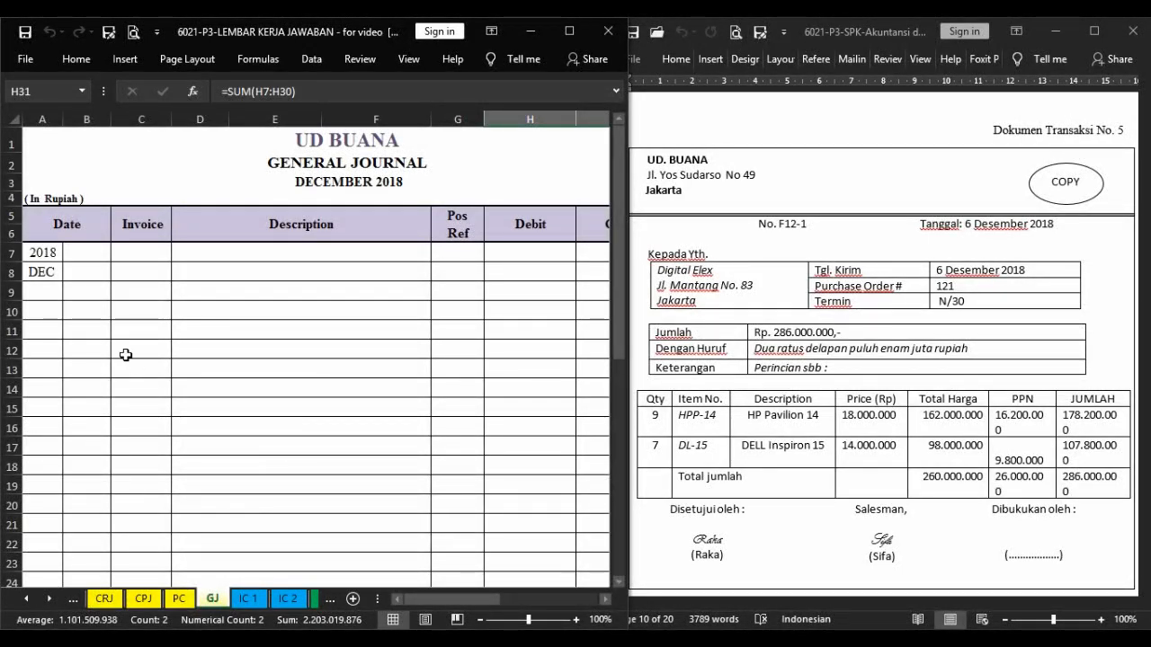
pyautogui.click(103, 250)
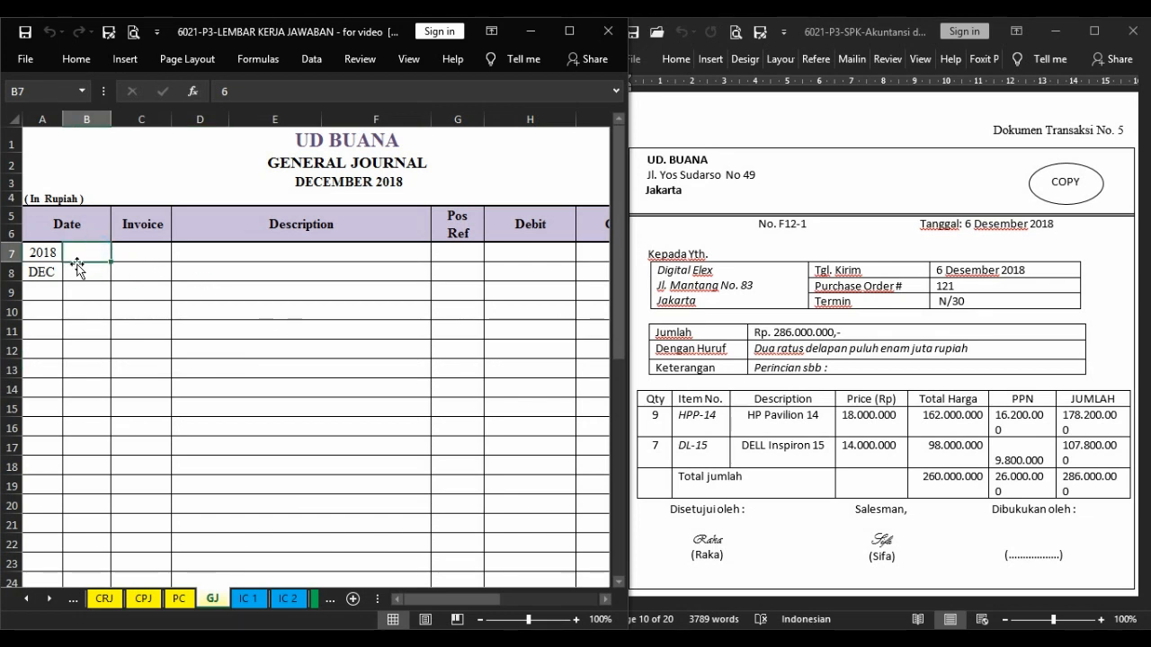
pyautogui.write('6')
pyautogui.press('Tab')
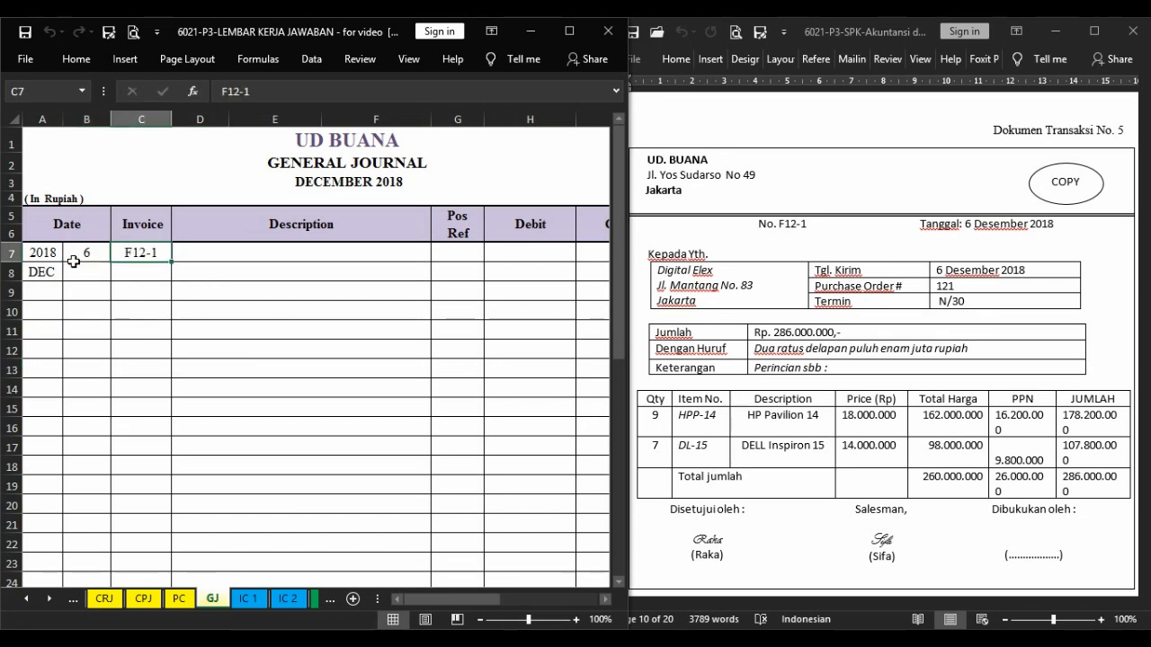
# Enter Cost of Goods Sold as the debit account and, indented on the following row, Merchandise Inventory as the credit account.
pyautogui.press('Tab')
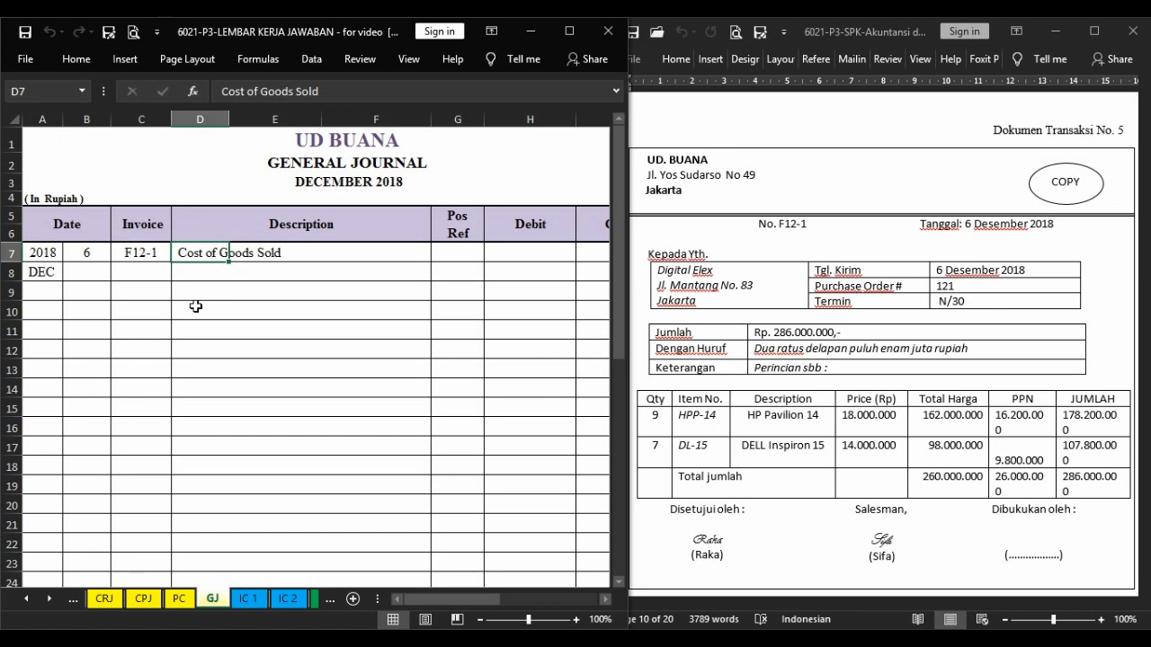
pyautogui.press('Right')
pyautogui.press('Down')
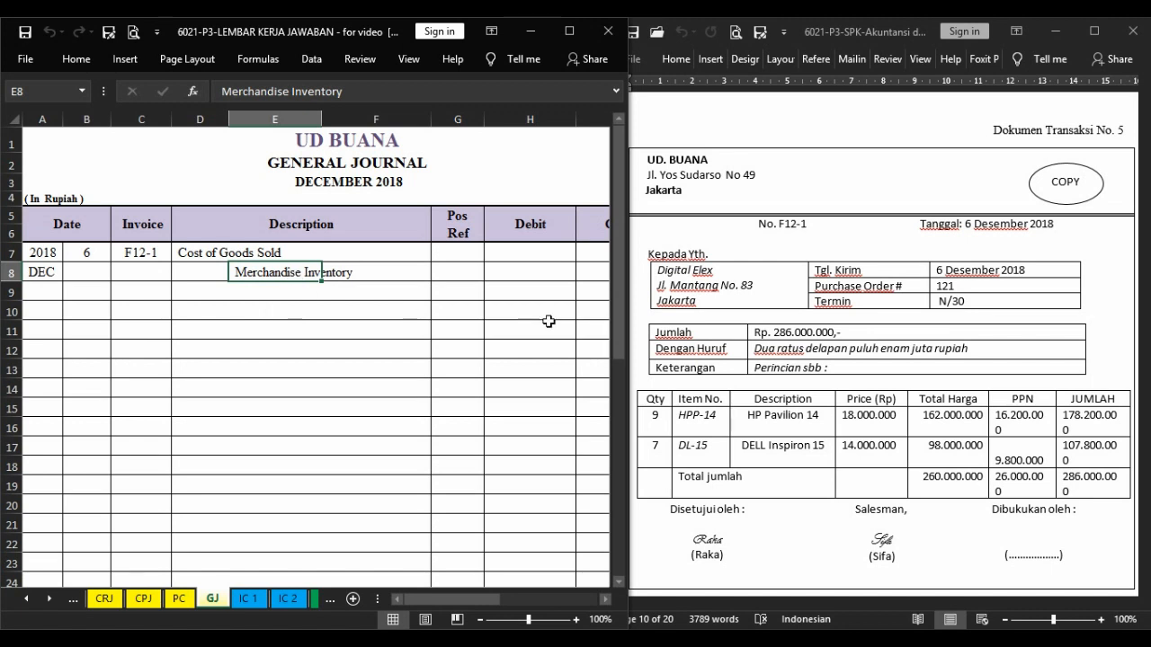
# Debit Cost of Goods Sold 231.500.000 by adding the F12-1 OUT totals from the IC 1 and IC 2 inventory cards.
pyautogui.click(544, 257)
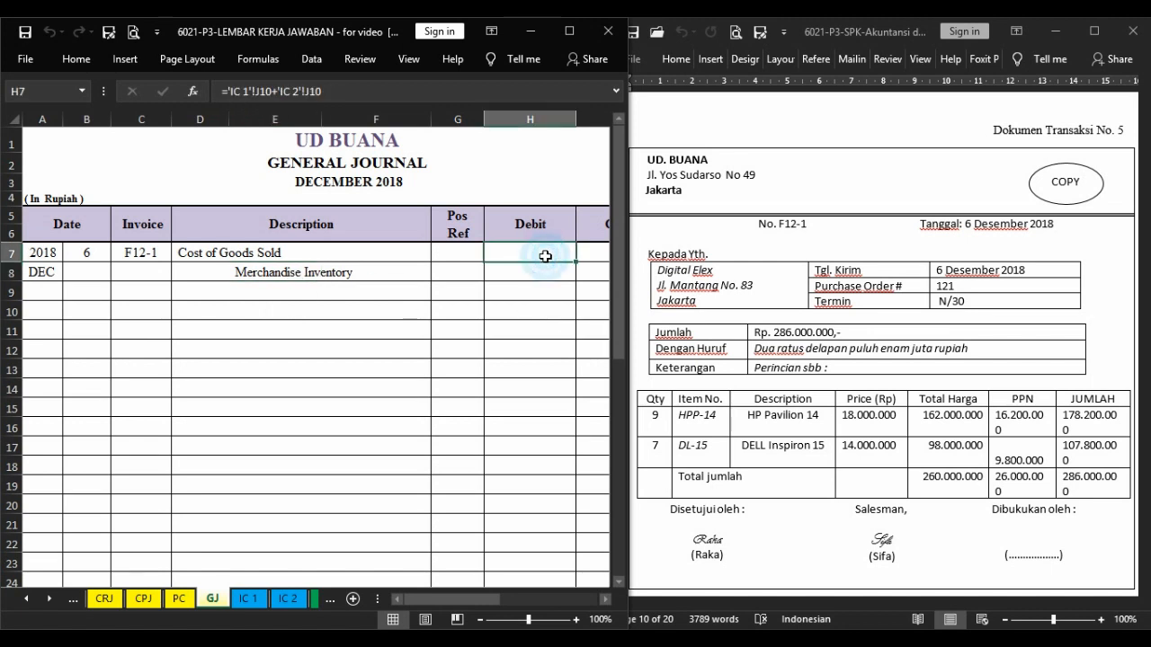
pyautogui.click(248, 598)
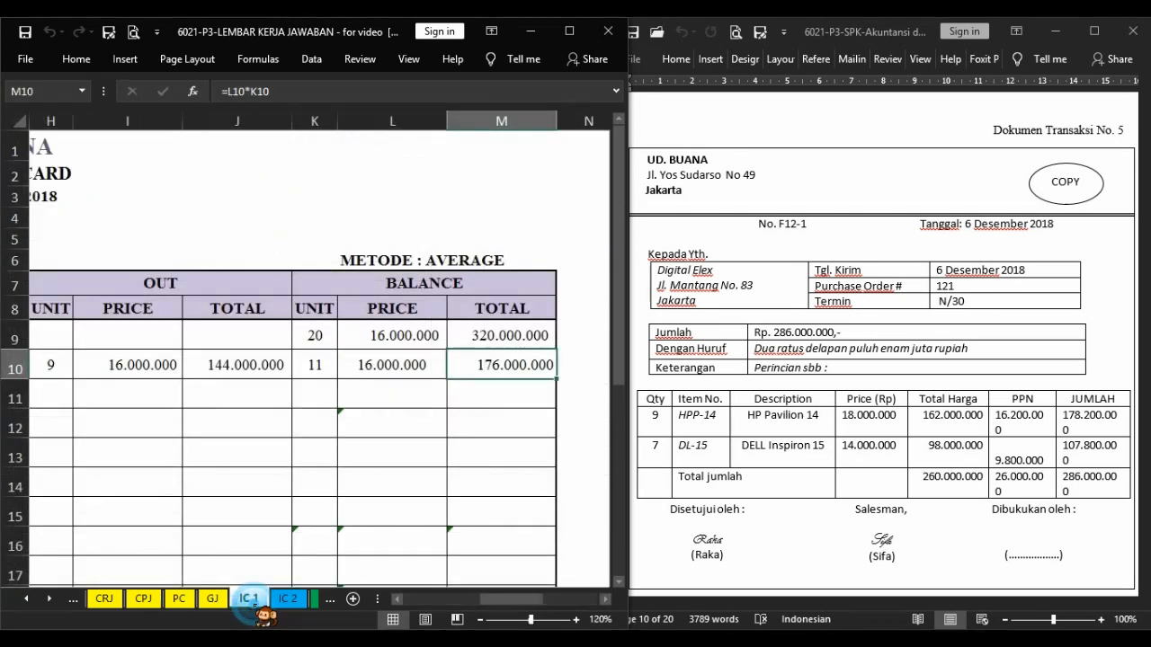
pyautogui.click(234, 365)
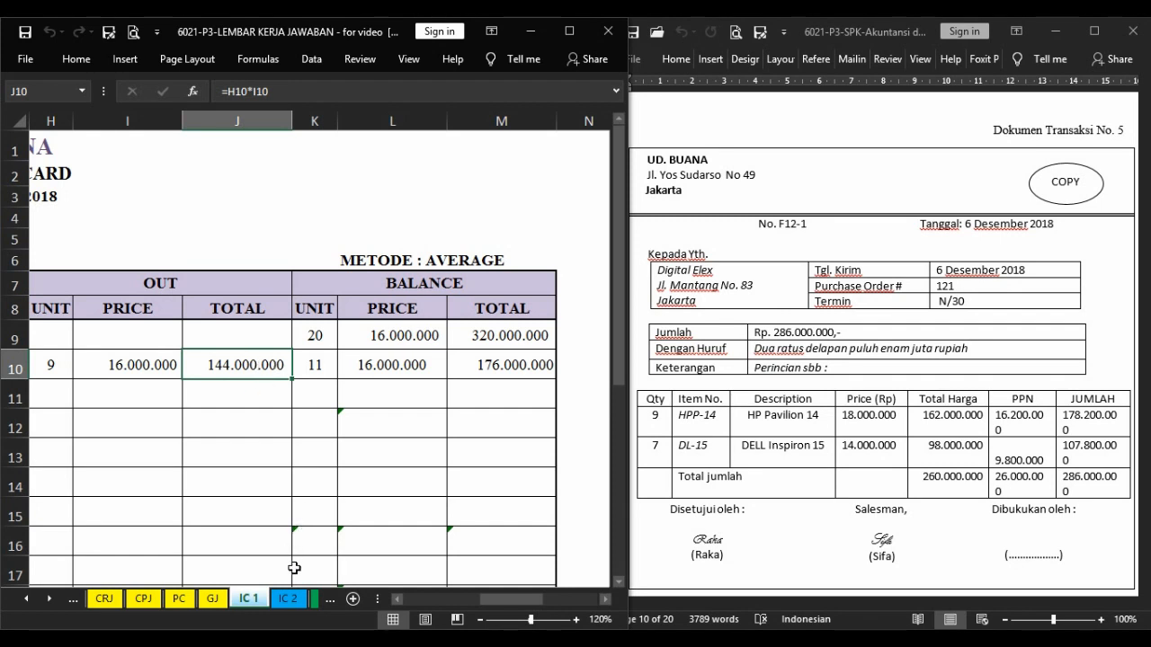
pyautogui.click(297, 602)
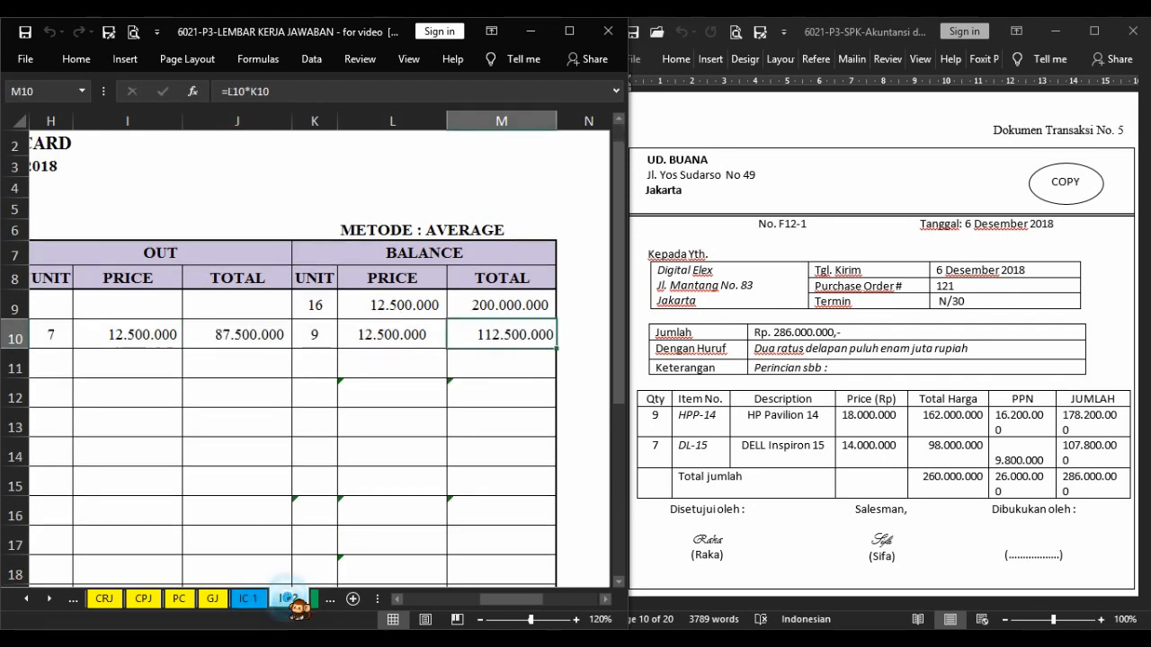
pyautogui.click(248, 337)
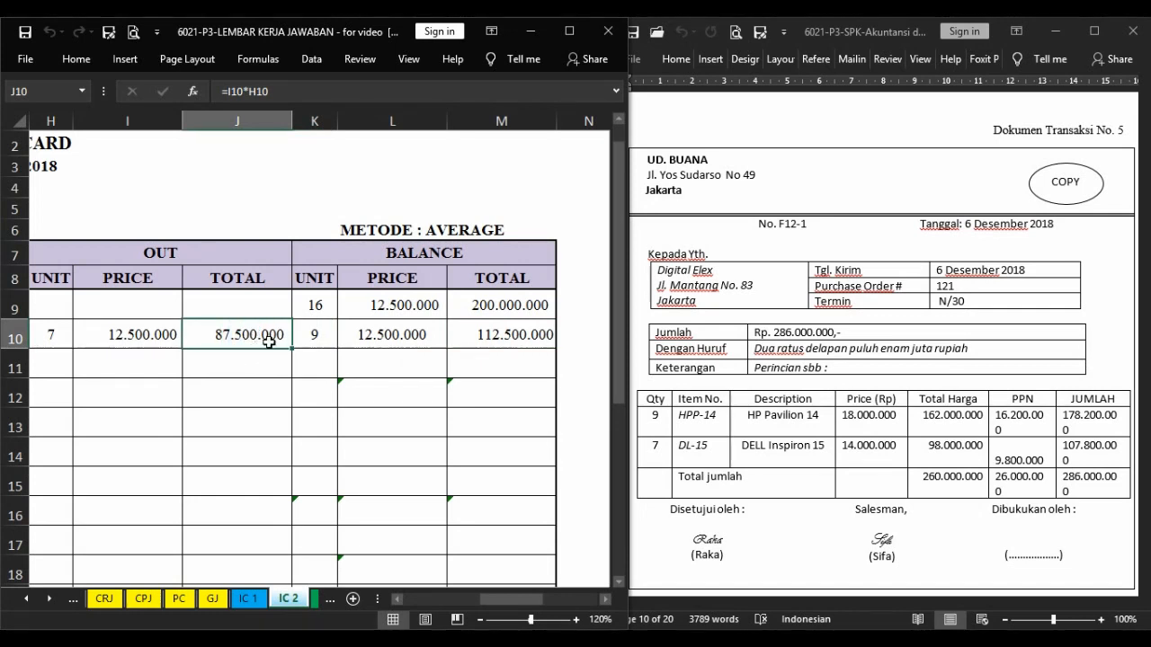
pyautogui.click(248, 598)
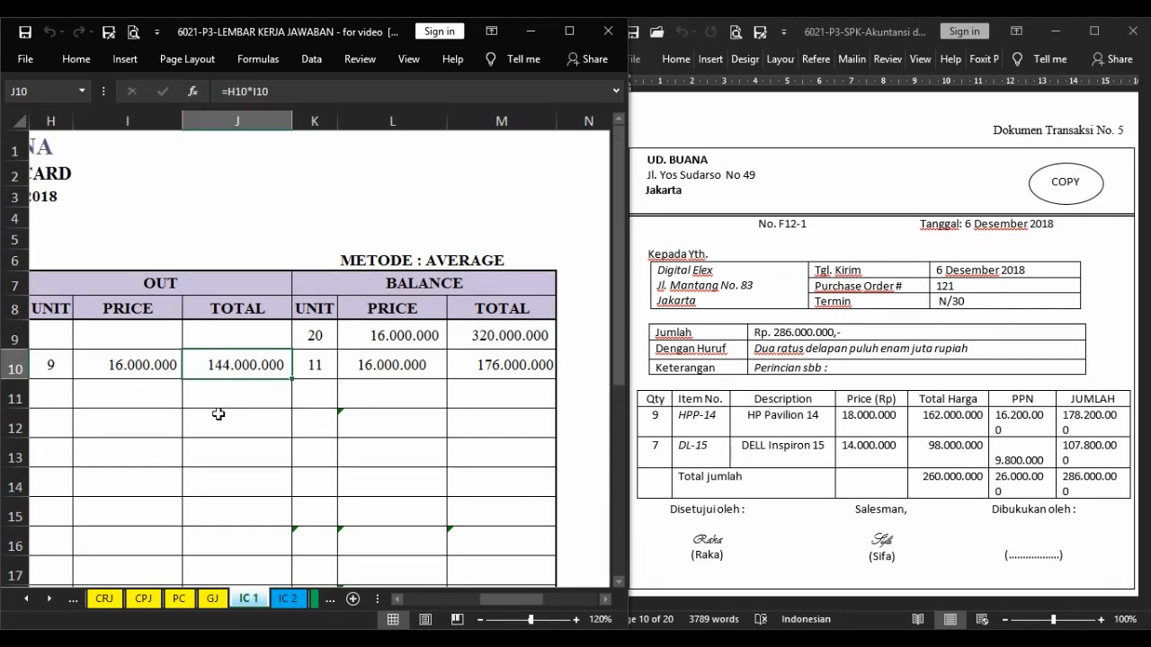
pyautogui.click(212, 598)
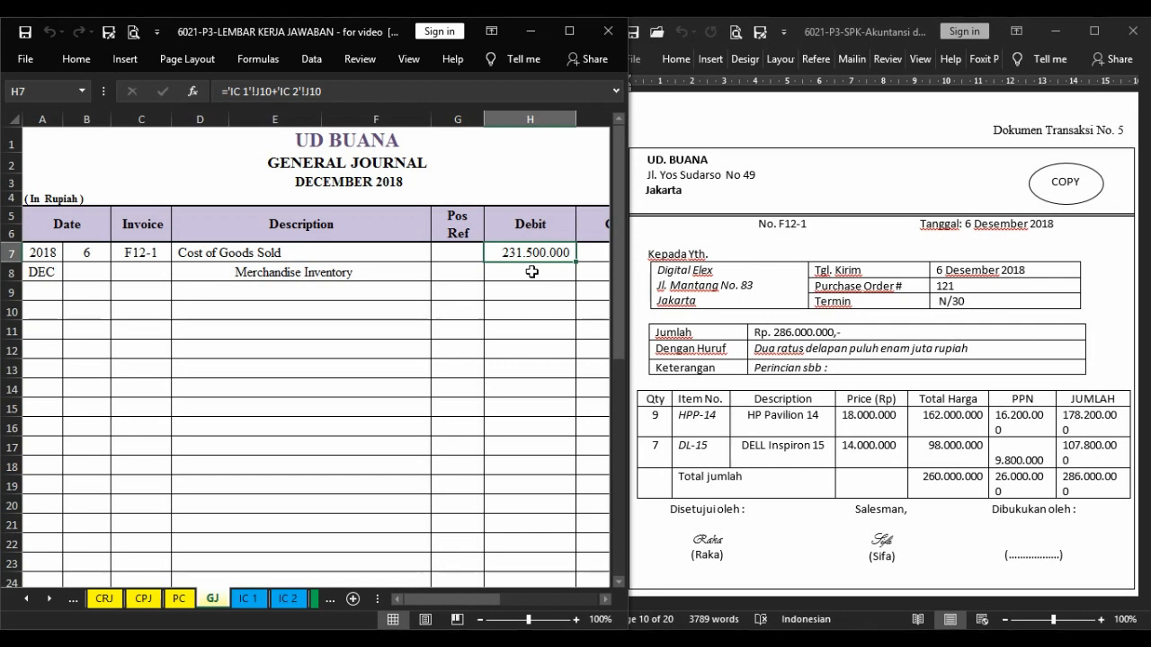
# Credit Merchandise Inventory 231.500.000 by linking its credit amount to the Cost of Goods Sold debit.
pyautogui.press('Down')
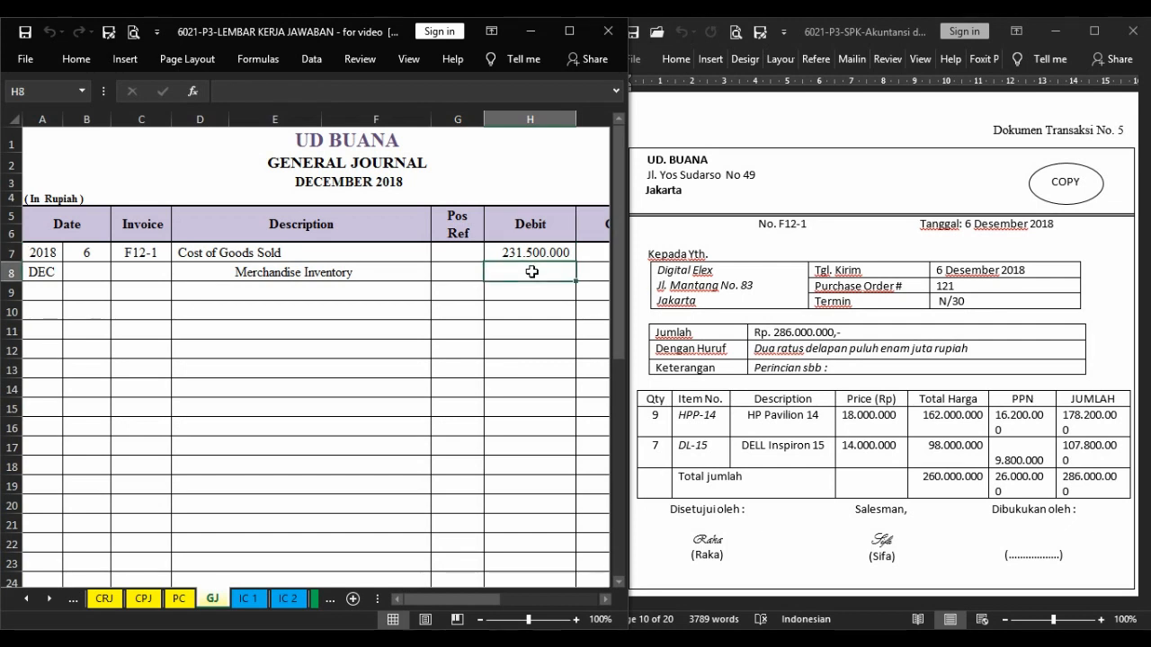
pyautogui.press('Up')
pyautogui.press('Right')
pyautogui.press('Down')
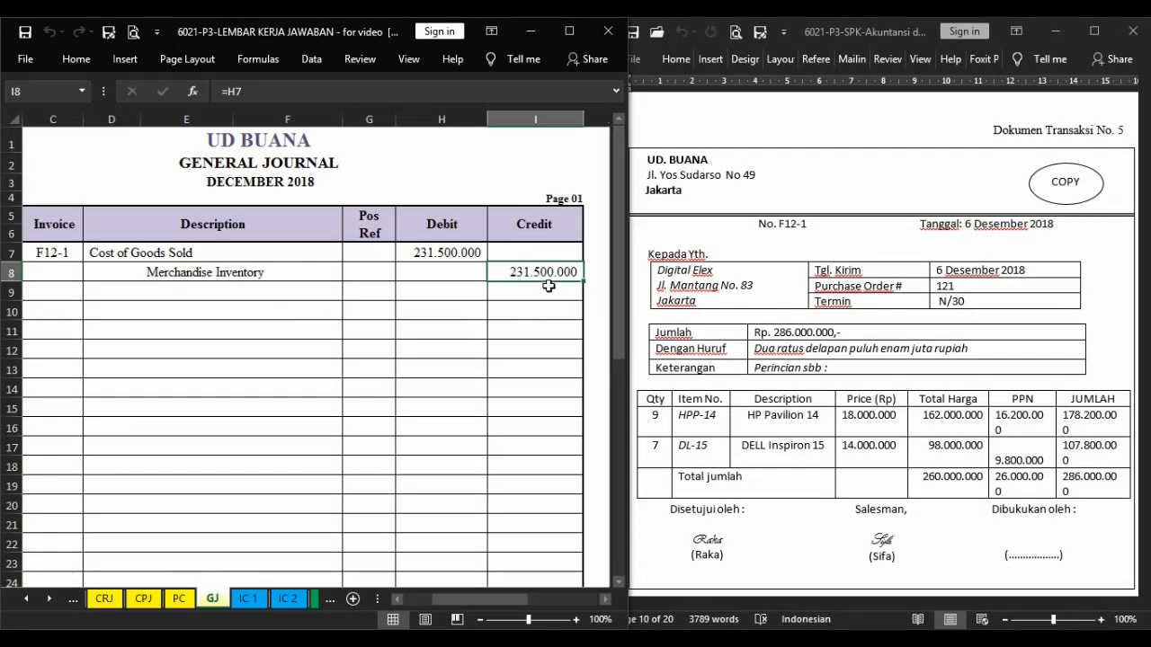
pyautogui.press('Left')
pyautogui.press('Left')
pyautogui.press('Left')
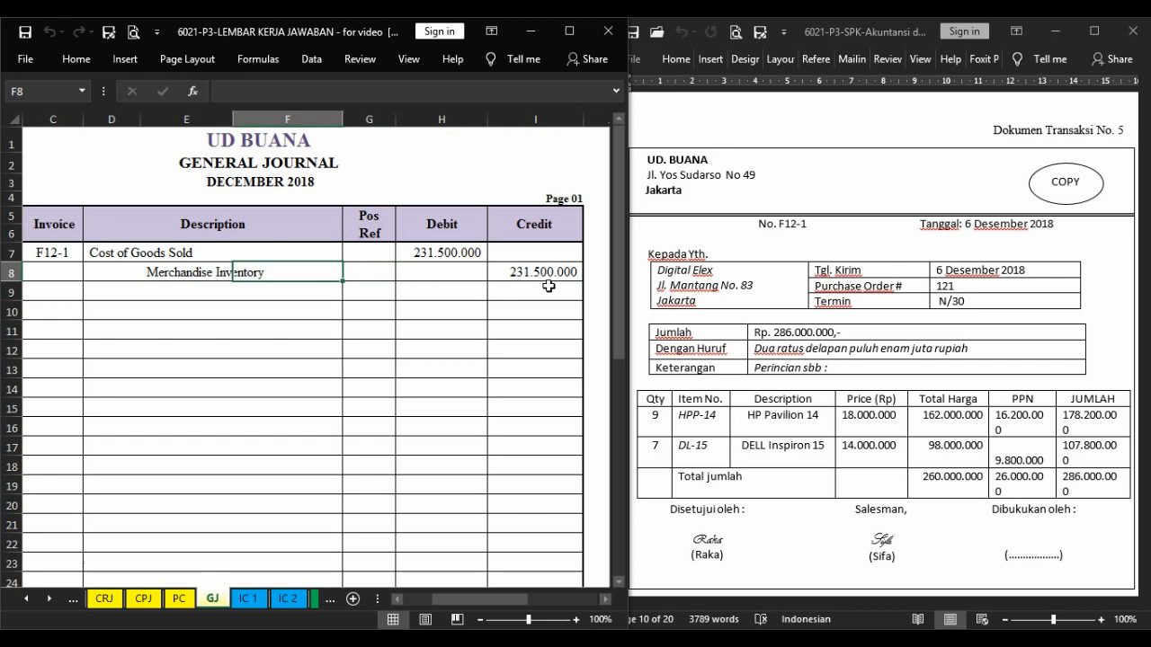
# In the accounts receivable subsidiary ledger, start Digital Elex's December entry with day 6 and the description SJ.
pyautogui.press('Right')
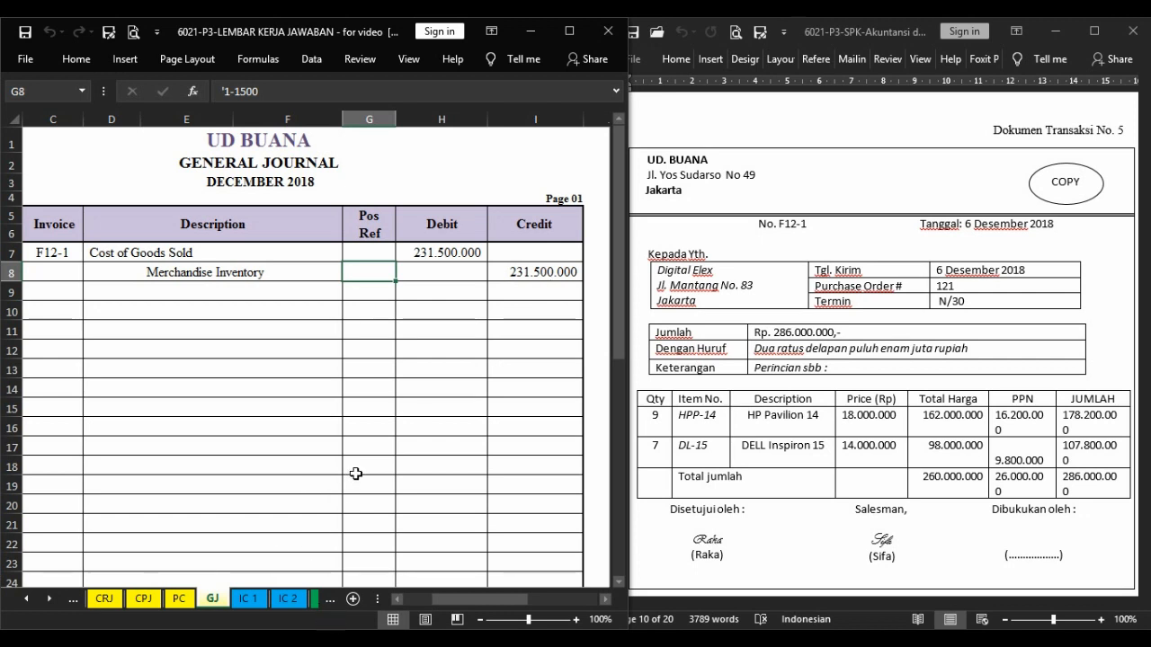
pyautogui.click(316, 599)
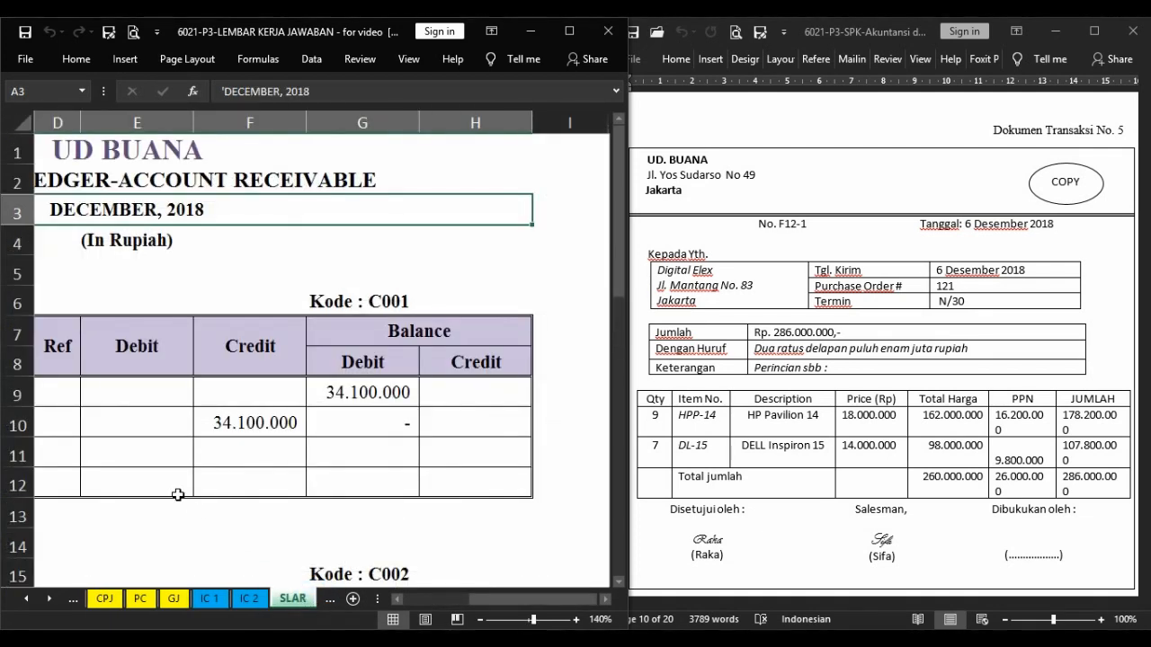
pyautogui.hscroll(-3, 178, 495)
pyautogui.press('Down')
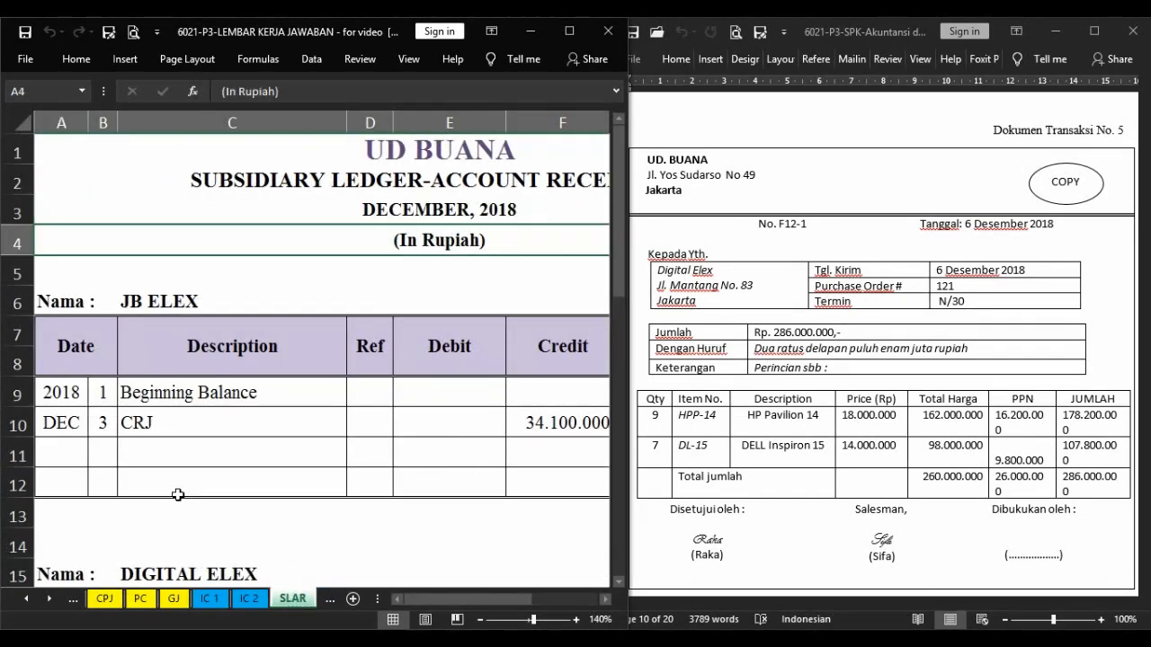
pyautogui.scroll(-3, 178, 494)
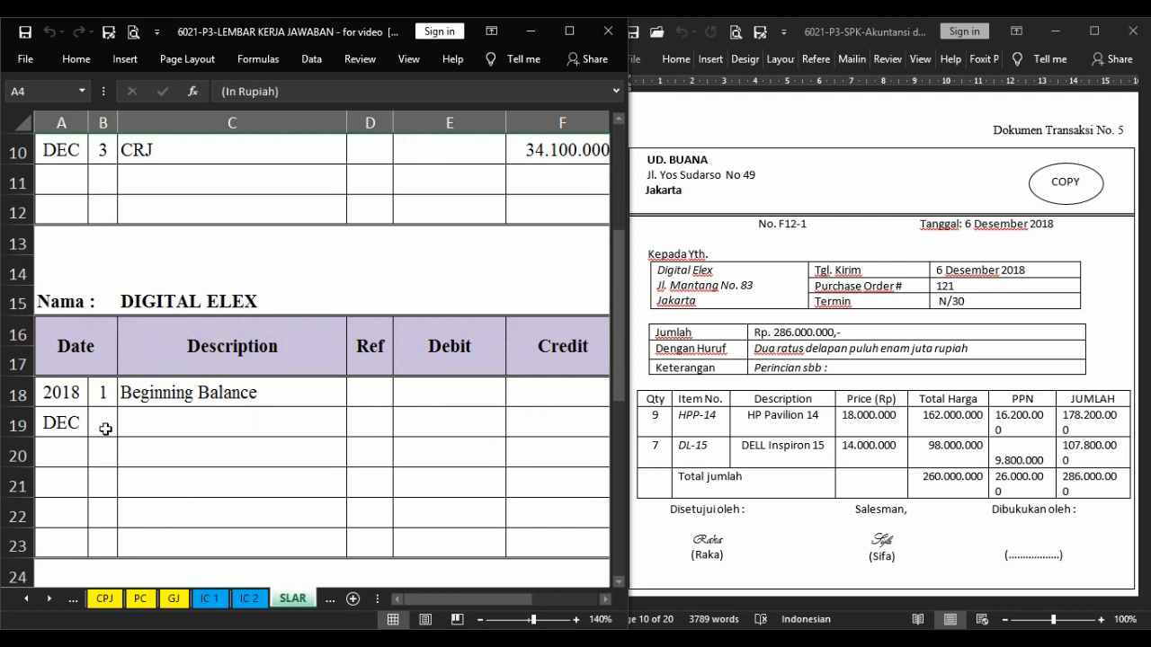
pyautogui.click(105, 430)
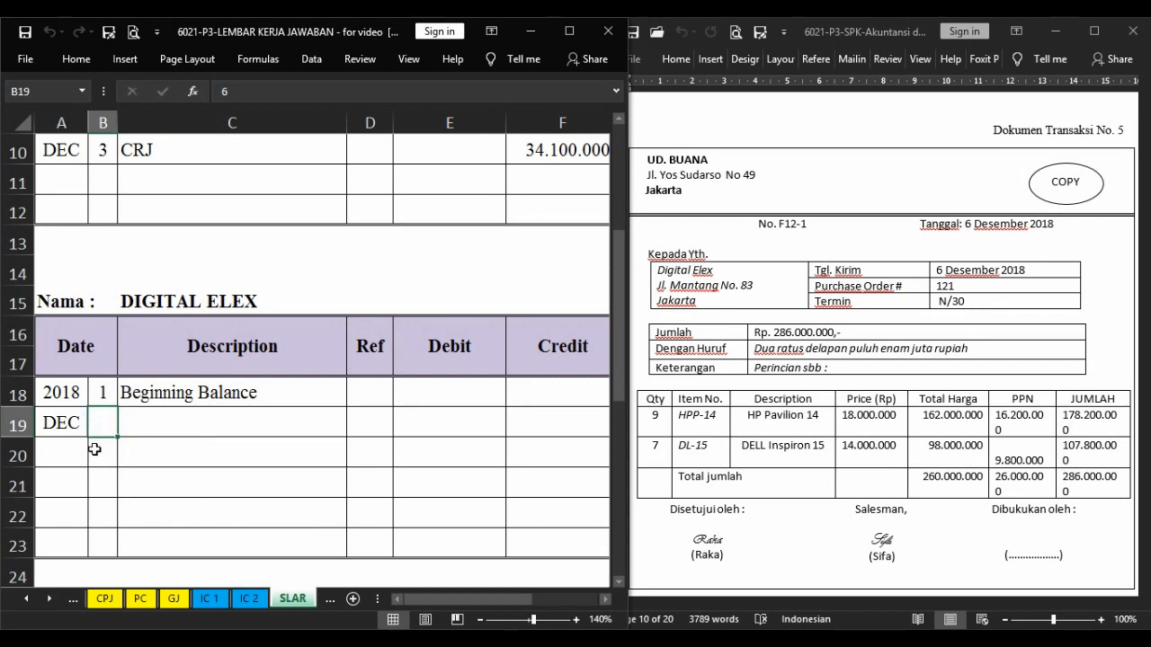
pyautogui.press('Right')
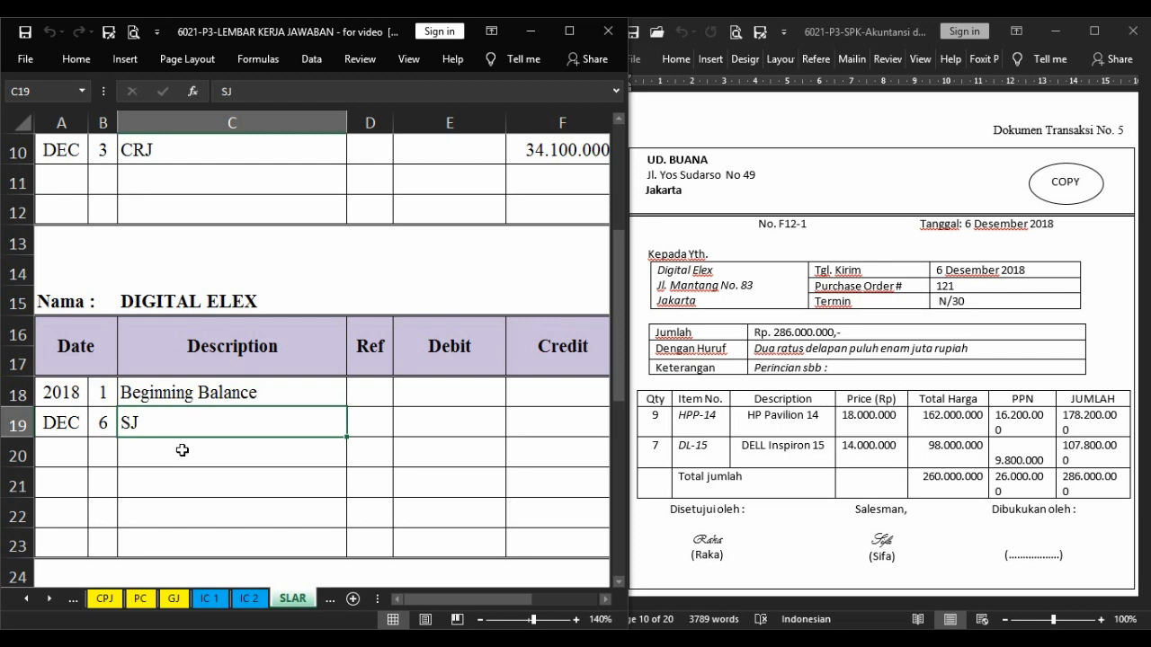
# Debit Digital Elex 286.000.000 by linking SJ!G8, and compute the running debit balance with =G18+E19-F19.
pyautogui.press('Right')
pyautogui.press('Right')
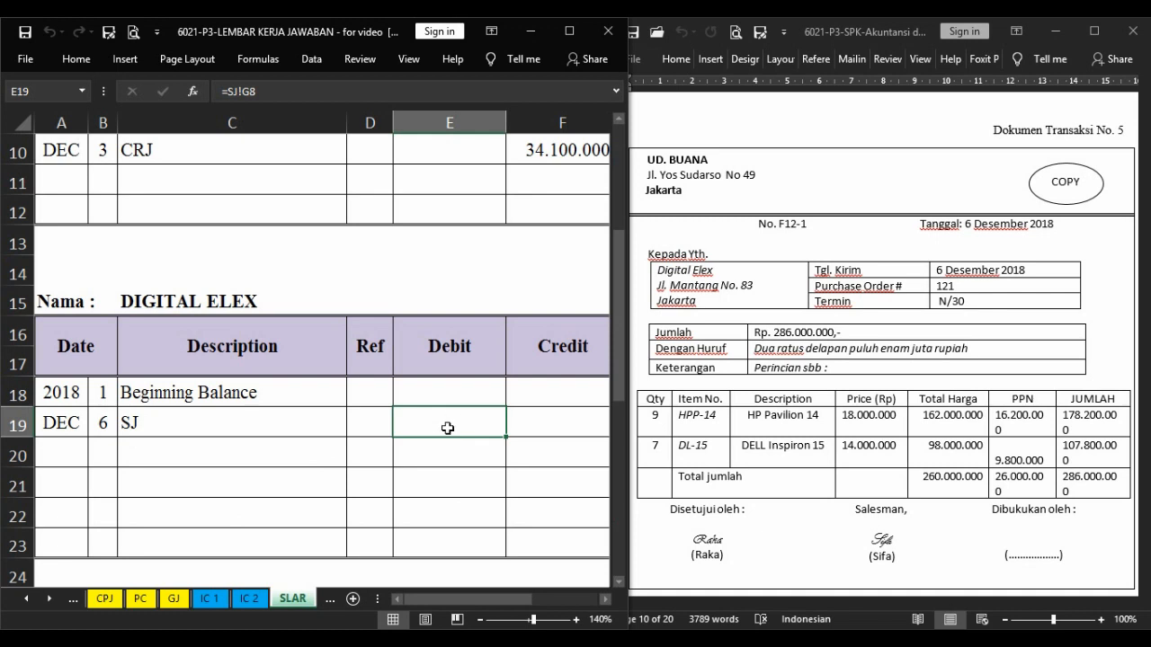
pyautogui.hotkey('ctrl', 'q')
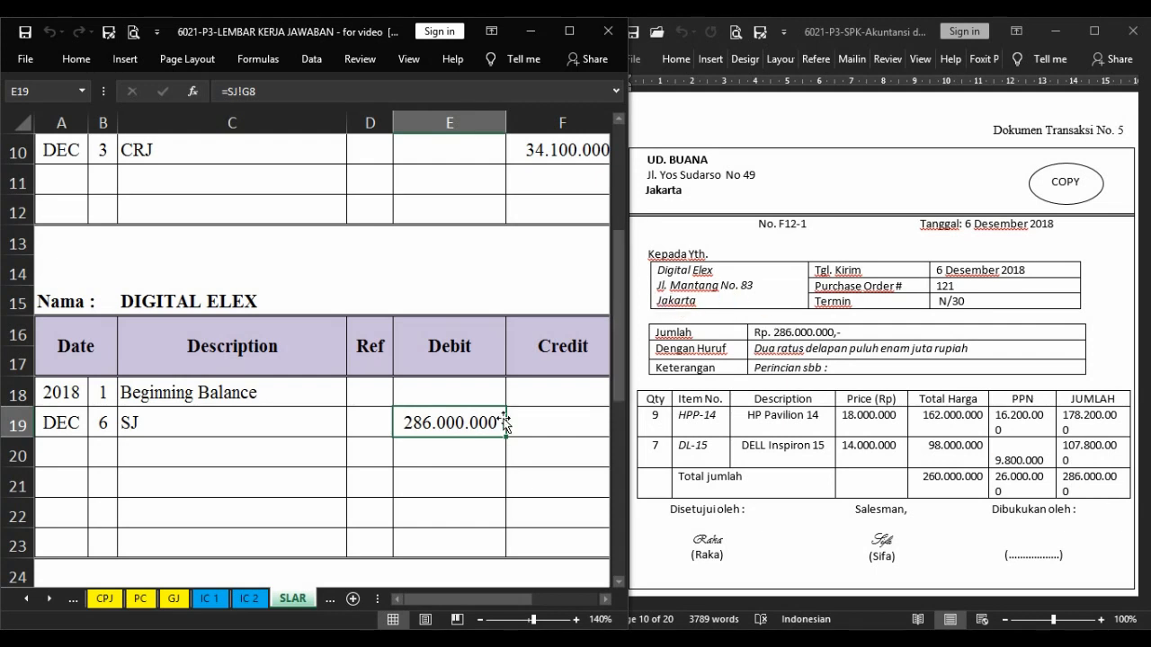
pyautogui.press('Right')
pyautogui.press('Right')
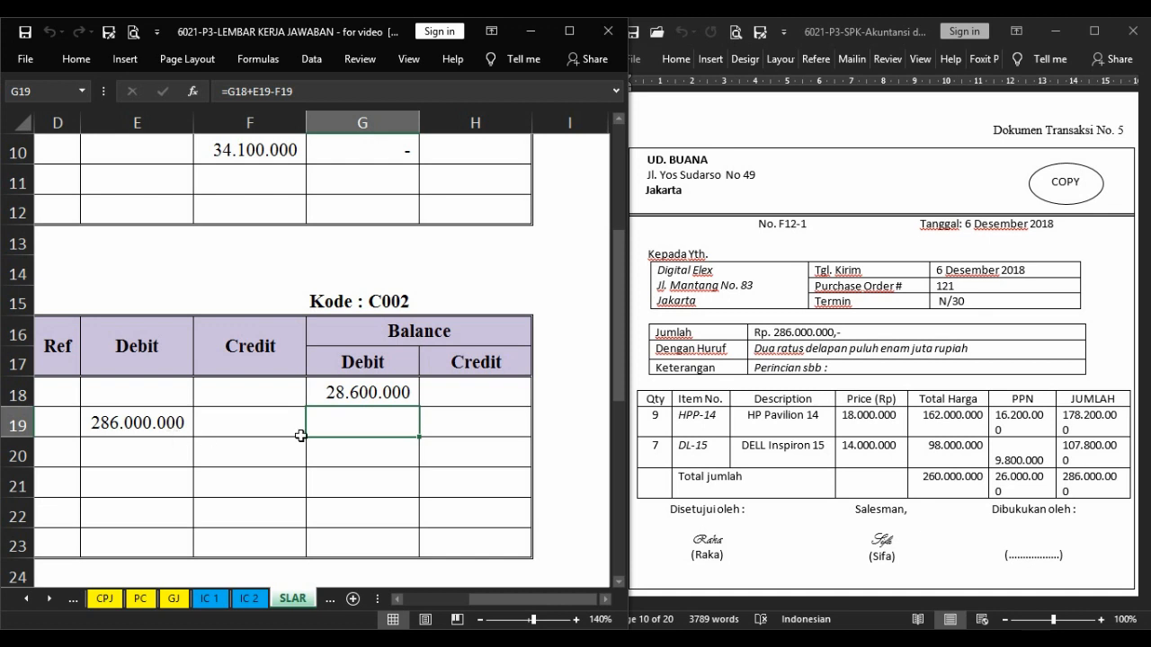
pyautogui.press('F4')
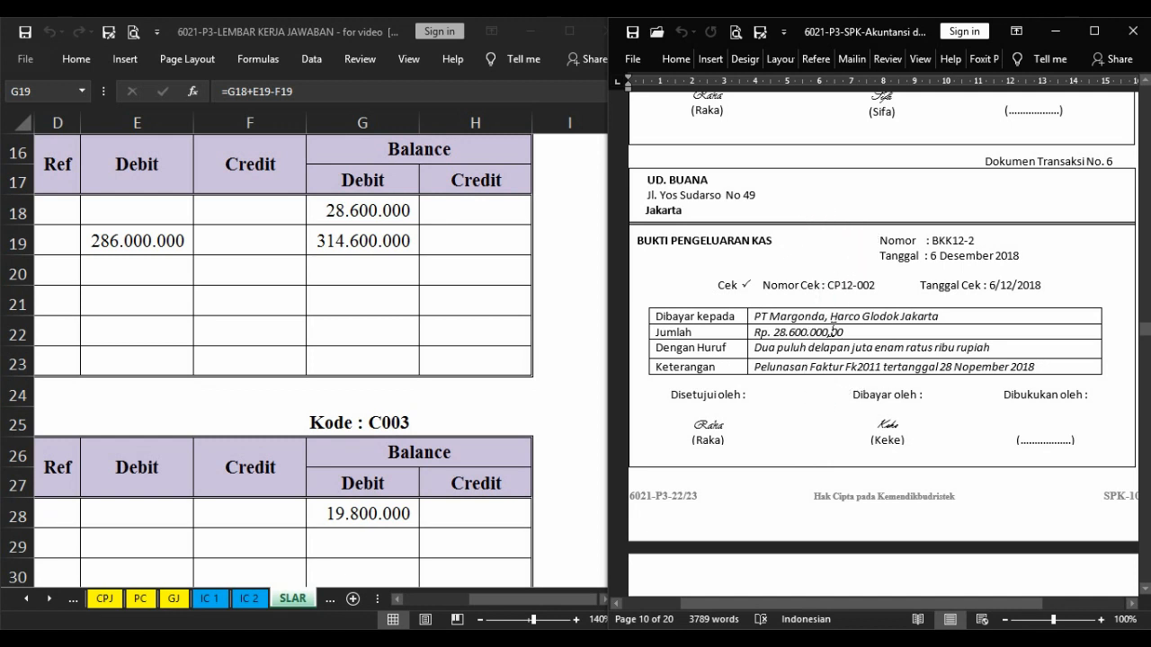
# Start voucher BKK12-2 on the second row of the Cash Payment Journal with day 6, its evidence number and the description PT Margonda.
pyautogui.scroll(1, 832, 331)
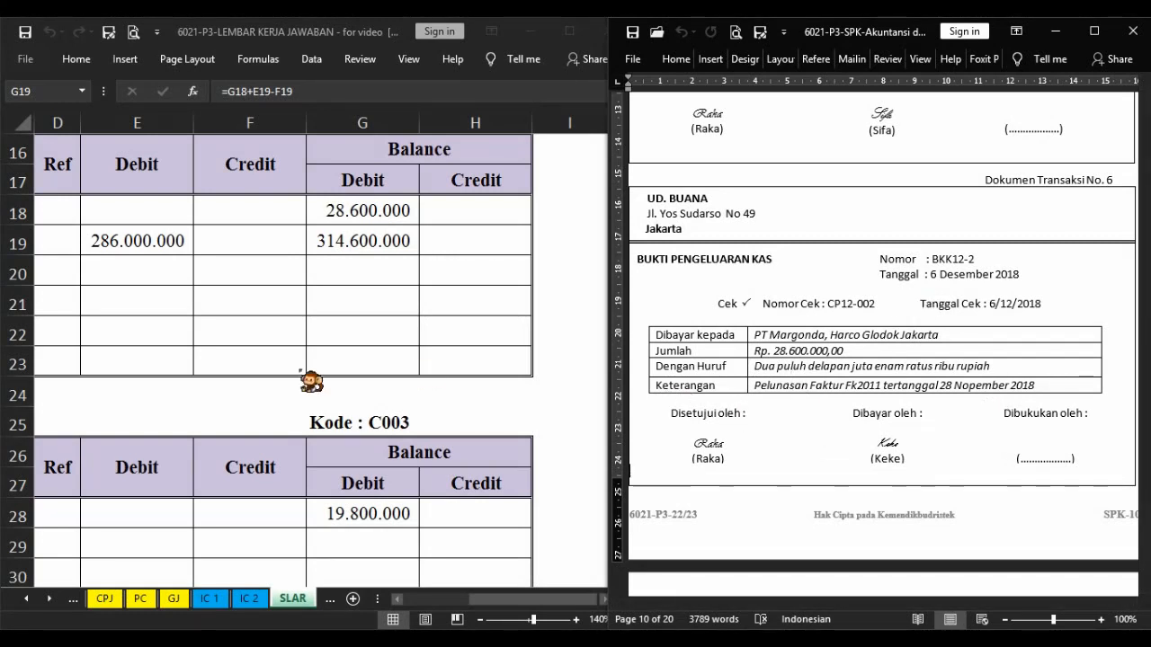
pyautogui.click(232, 406)
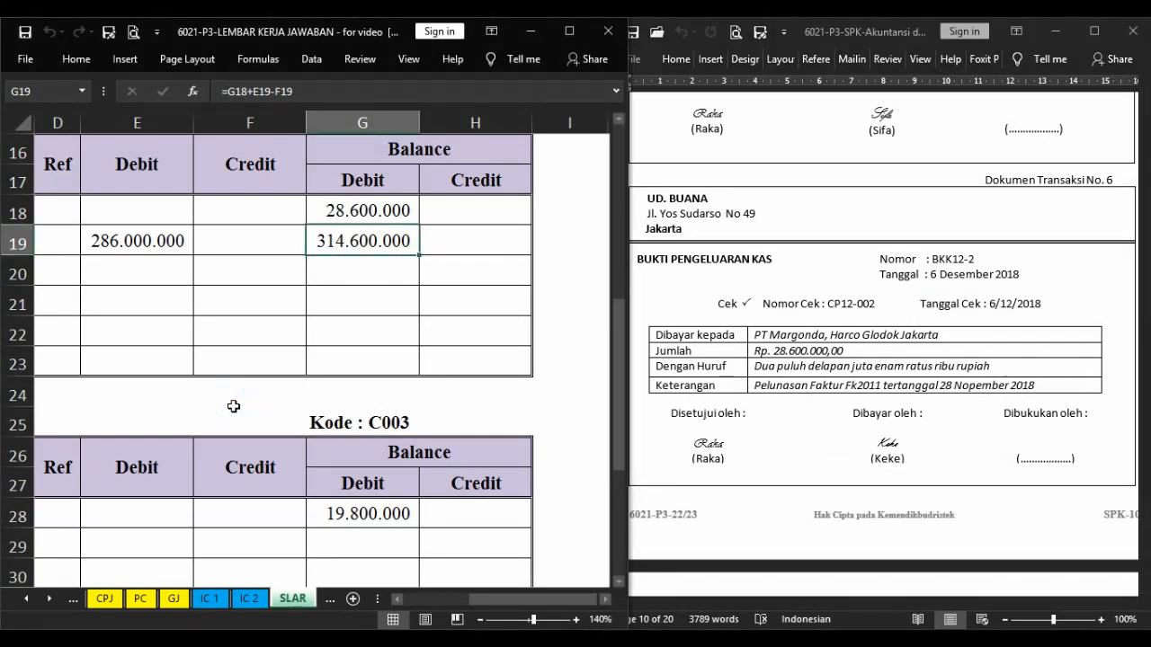
pyautogui.hotkey('ctrl', 'pageup')
pyautogui.hotkey('ctrl', 'pageup')
pyautogui.hotkey('ctrl', 'pageup')
pyautogui.hotkey('ctrl', 'pageup')
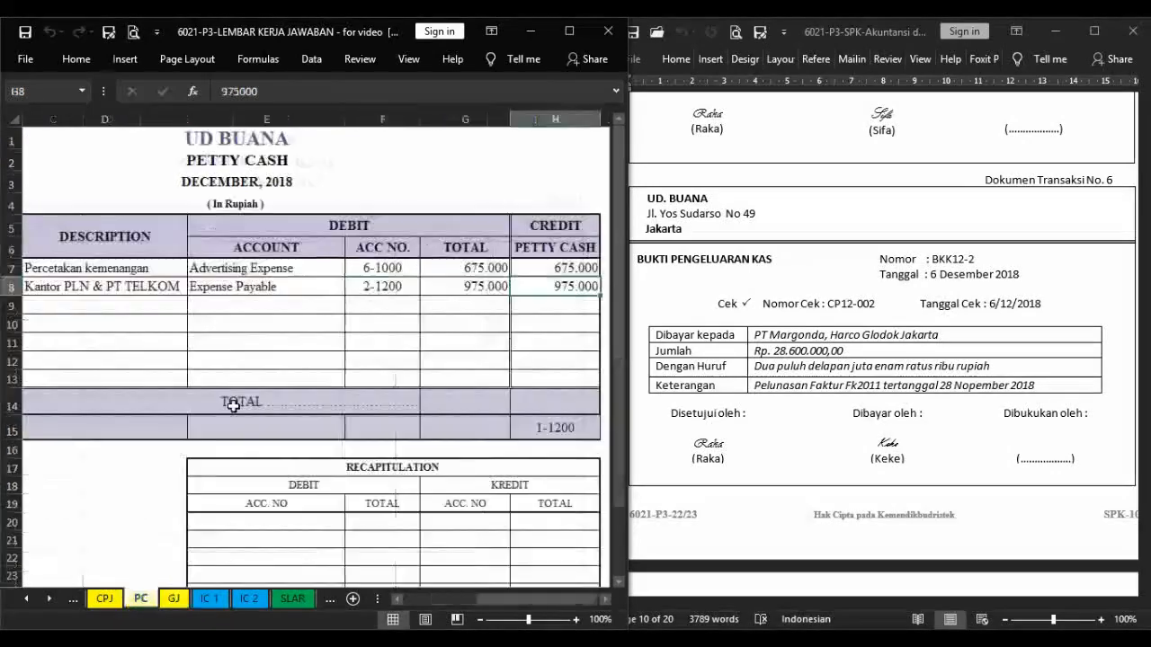
pyautogui.hotkey('ctrl', 'pageup')
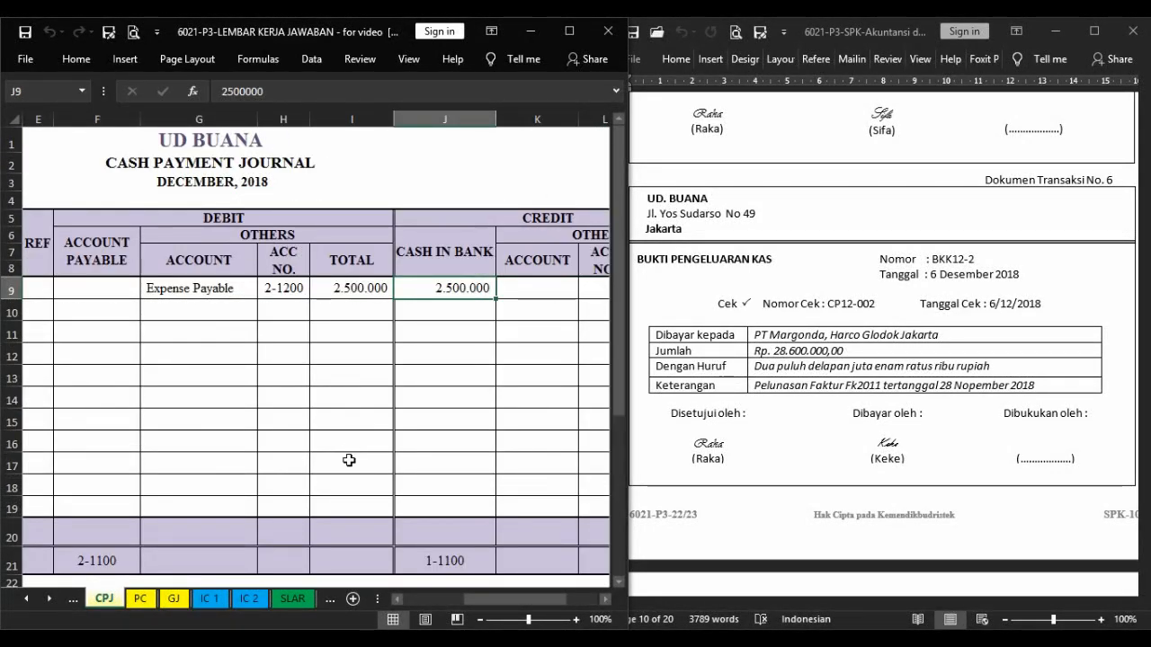
pyautogui.moveTo(503, 598); pyautogui.dragTo(445, 599)
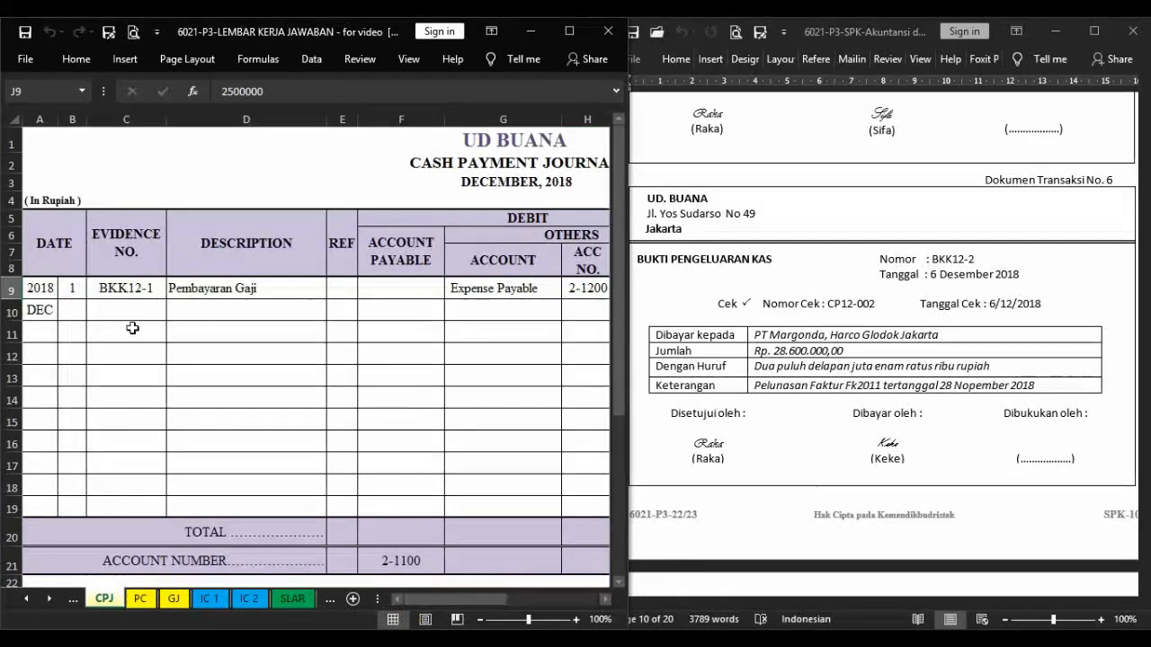
pyautogui.click(74, 311)
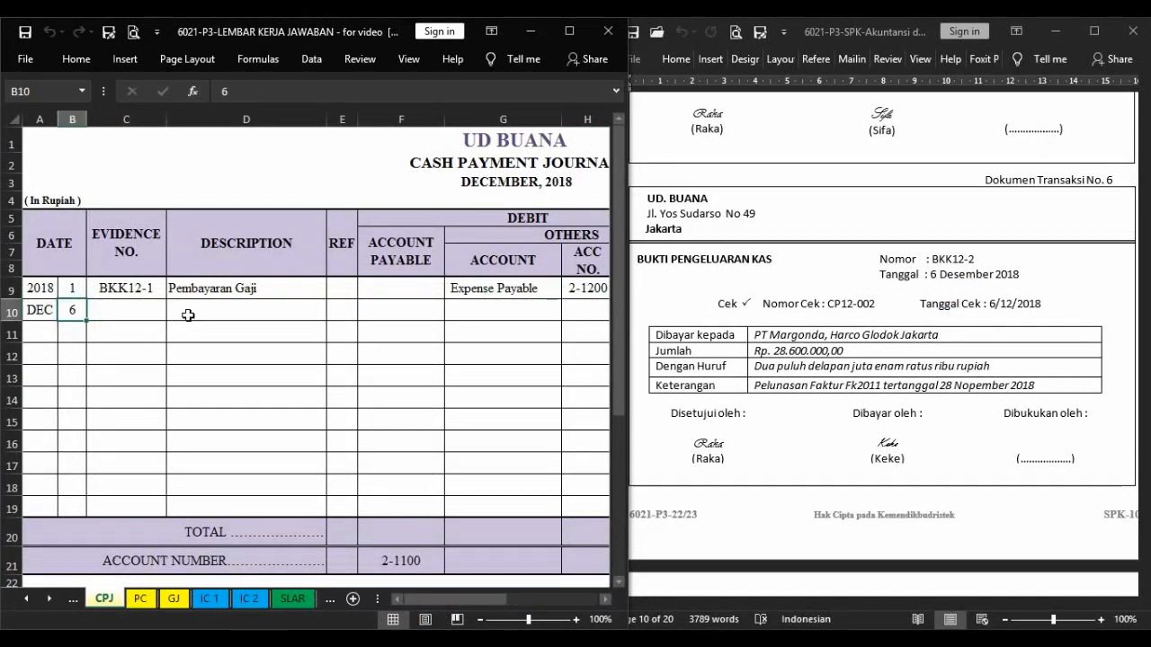
pyautogui.press('Right')
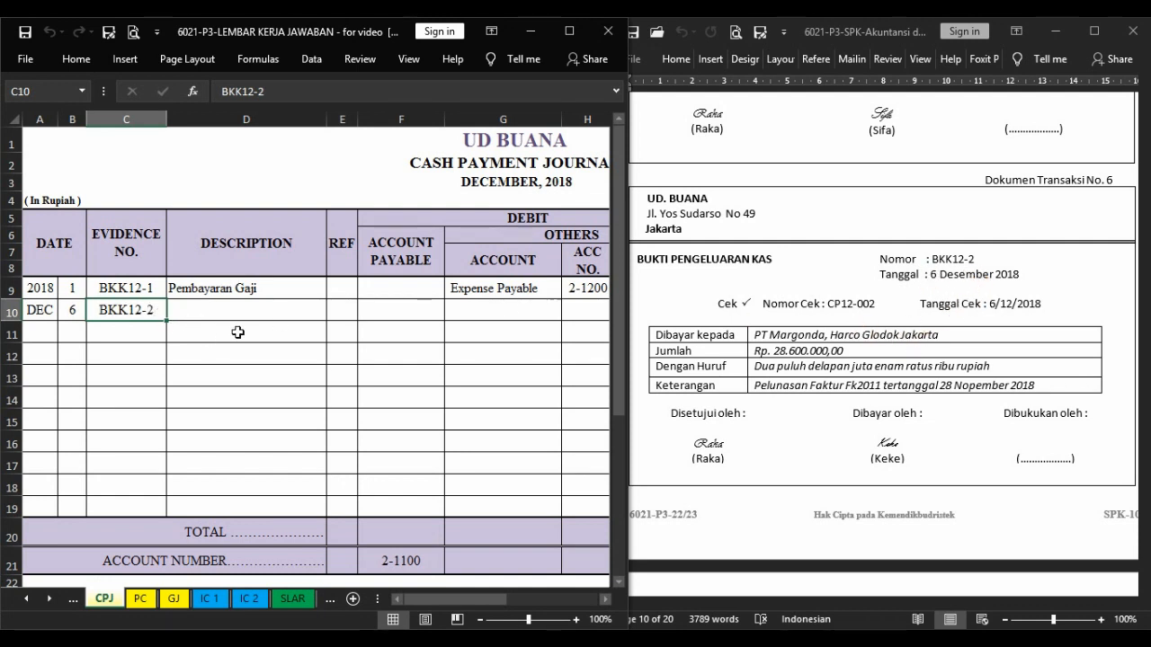
pyautogui.press('Right')
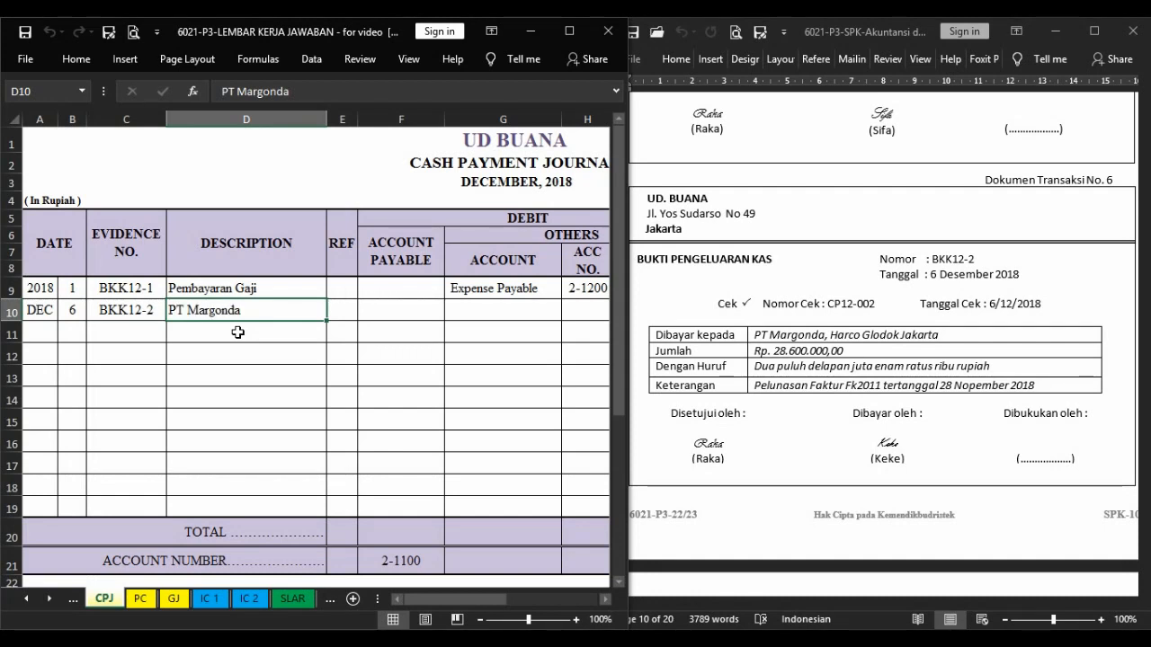
# Debit Account Payable 28.600.000 for BKK12-2 and credit Cash in Bank by linking it to that debit with =F10.
pyautogui.press('Tab')
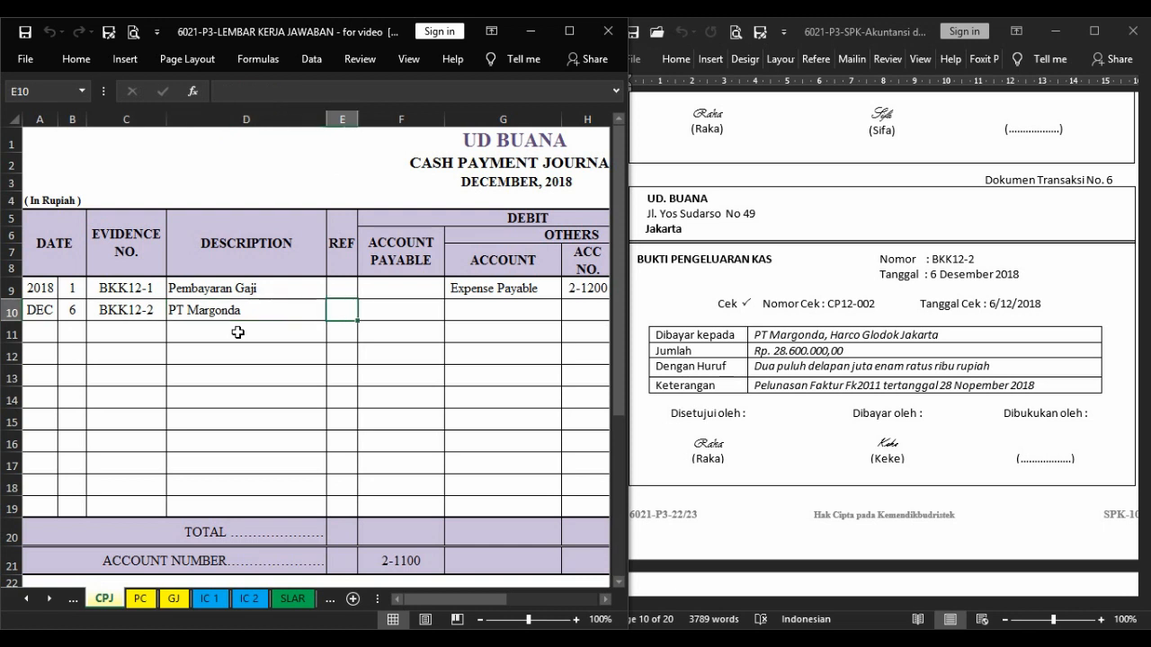
pyautogui.press('Tab')
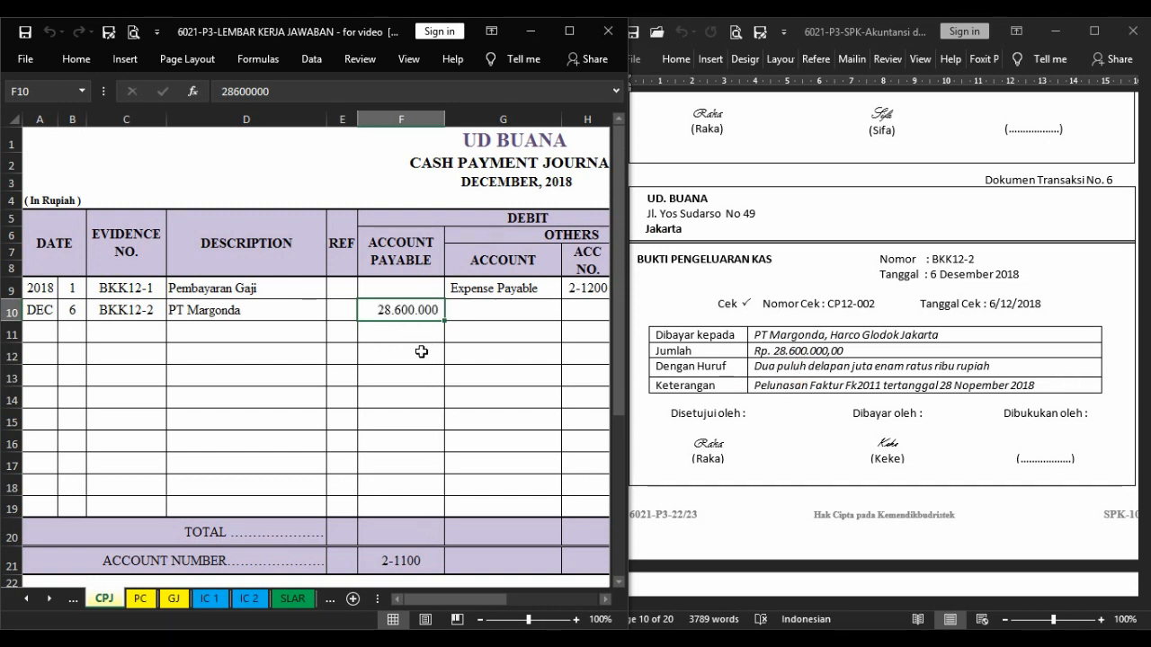
pyautogui.press('Tab')
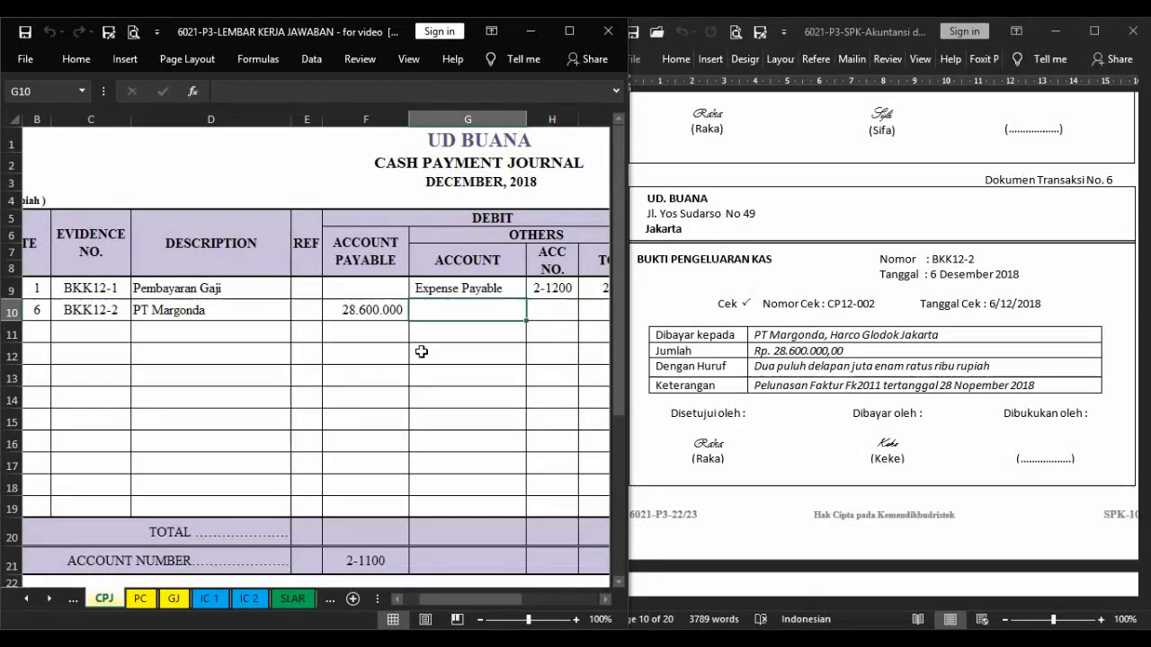
pyautogui.press('Tab')
pyautogui.press('Tab')
pyautogui.press('Tab')
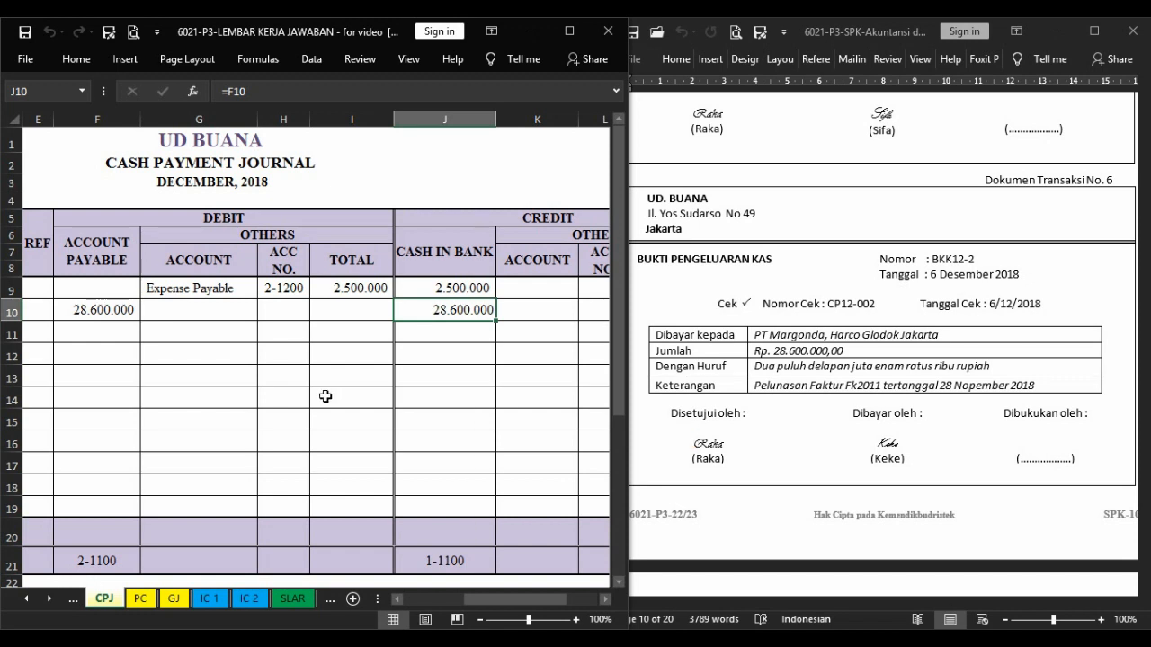
# In the accounts payable subsidiary ledger, start PT Margonda's December entry with day 6 and the description CPJ.
pyautogui.hotkey('ctrl', 'pagedown')
pyautogui.hotkey('ctrl', 'pagedown')
pyautogui.hotkey('ctrl', 'pagedown')
pyautogui.hotkey('ctrl', 'pagedown')
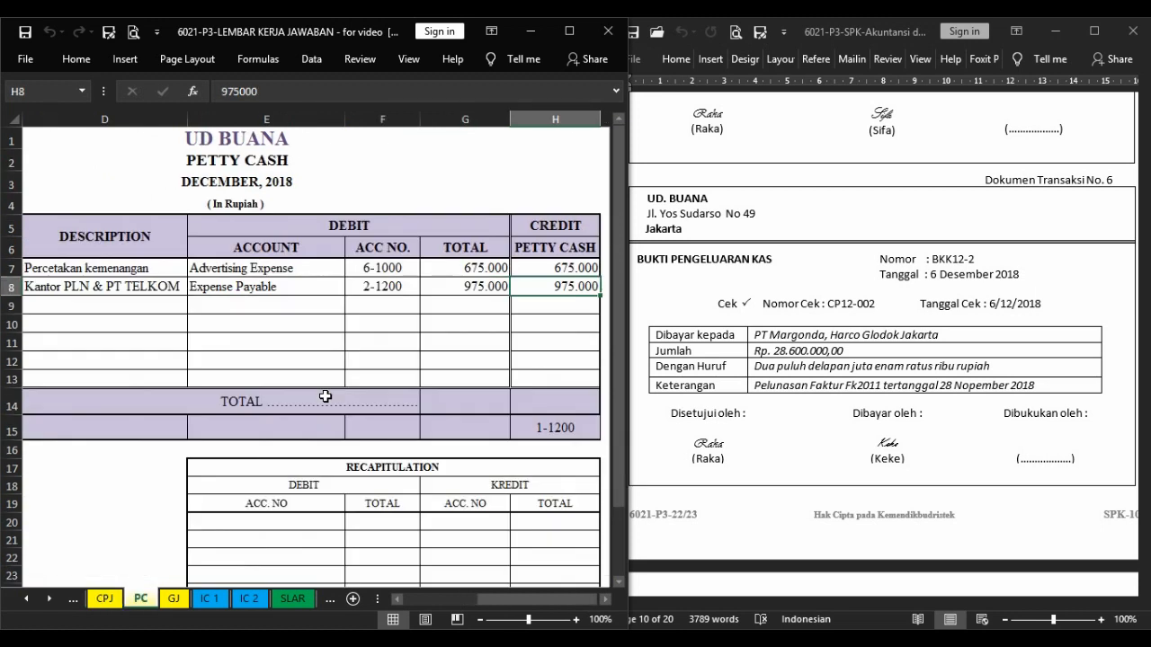
pyautogui.hotkey('ctrl', 'pagedown')
pyautogui.hotkey('ctrl', 'pagedown')
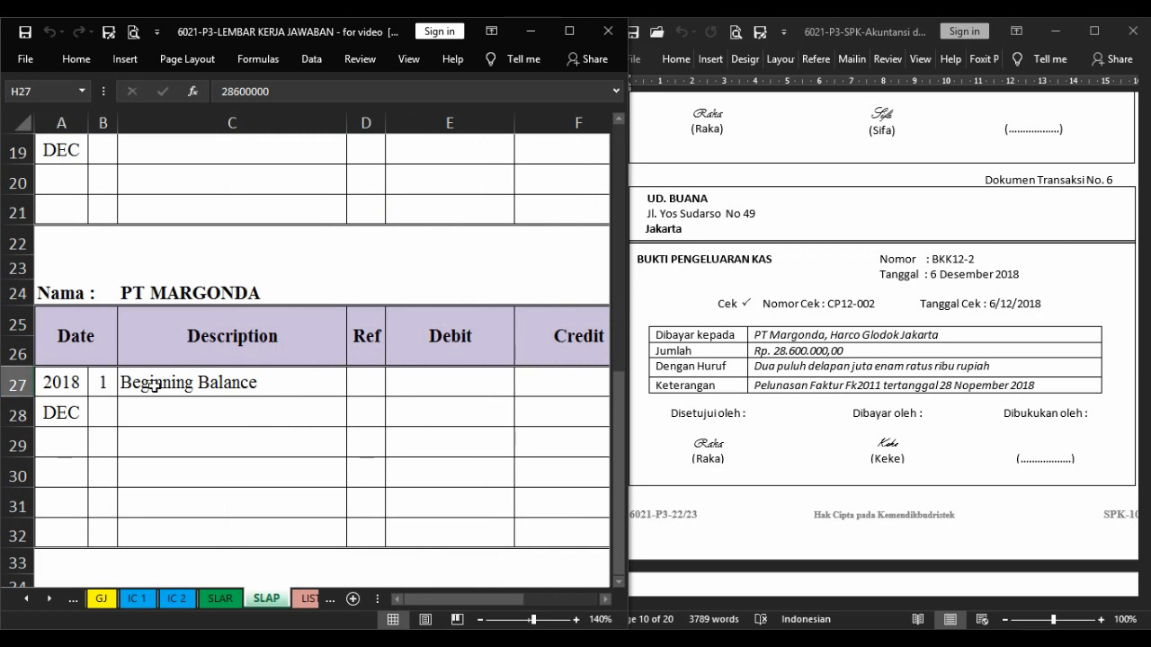
pyautogui.click(105, 415)
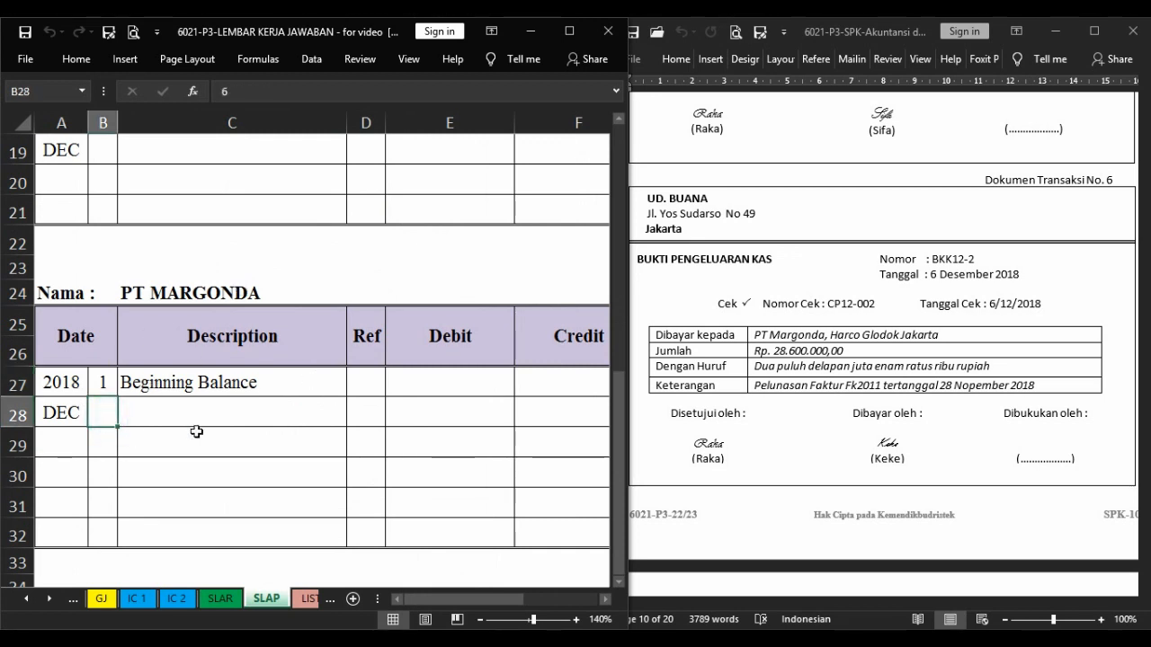
pyautogui.press('F4')
pyautogui.press('Right')
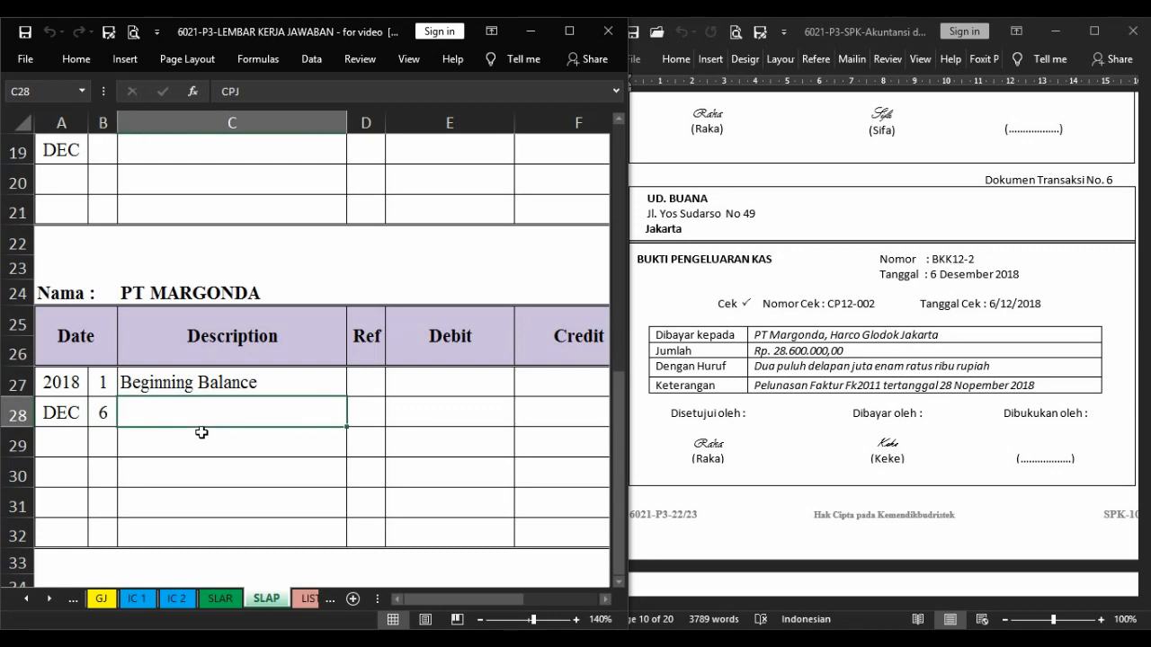
pyautogui.press('F4')
pyautogui.press('Right')
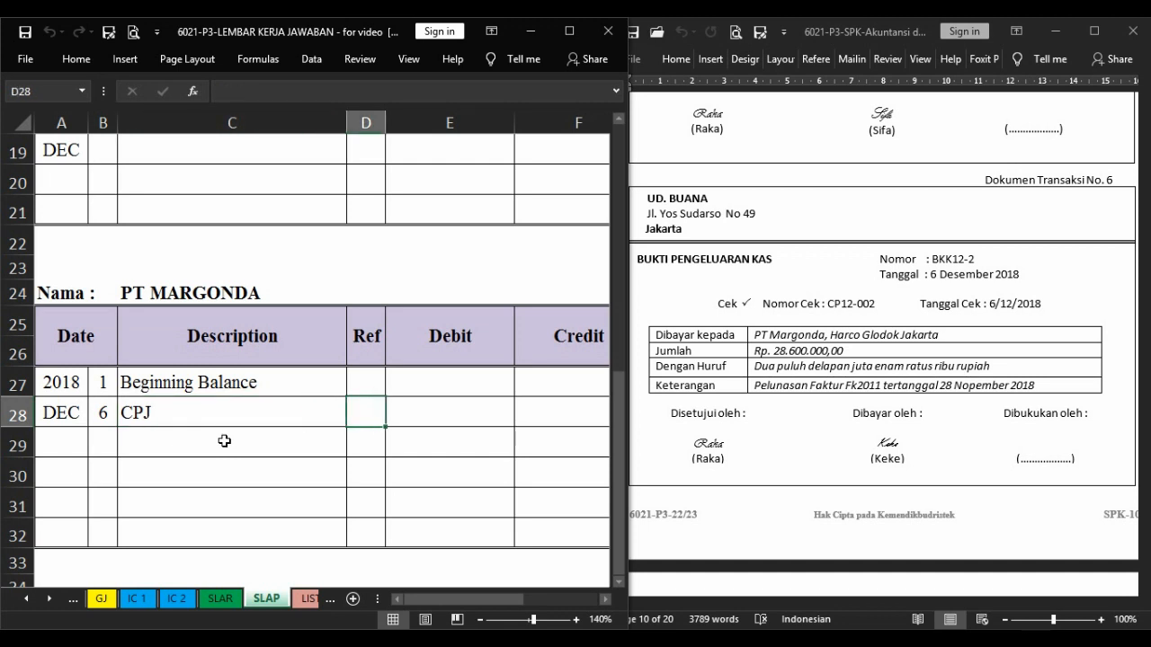
# Debit PT Margonda 28.600.000 by linking CPJ!F10, and compute the credit balance with =H27-E28+F28.
pyautogui.press('Right')
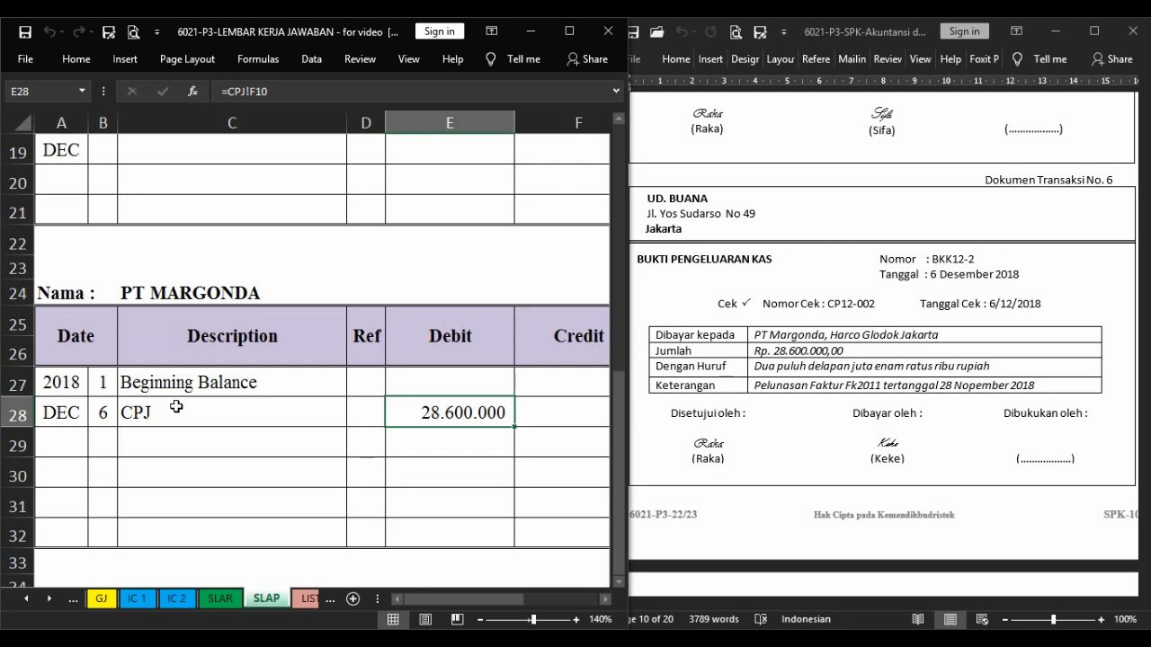
pyautogui.press('Right')
pyautogui.press('Right')
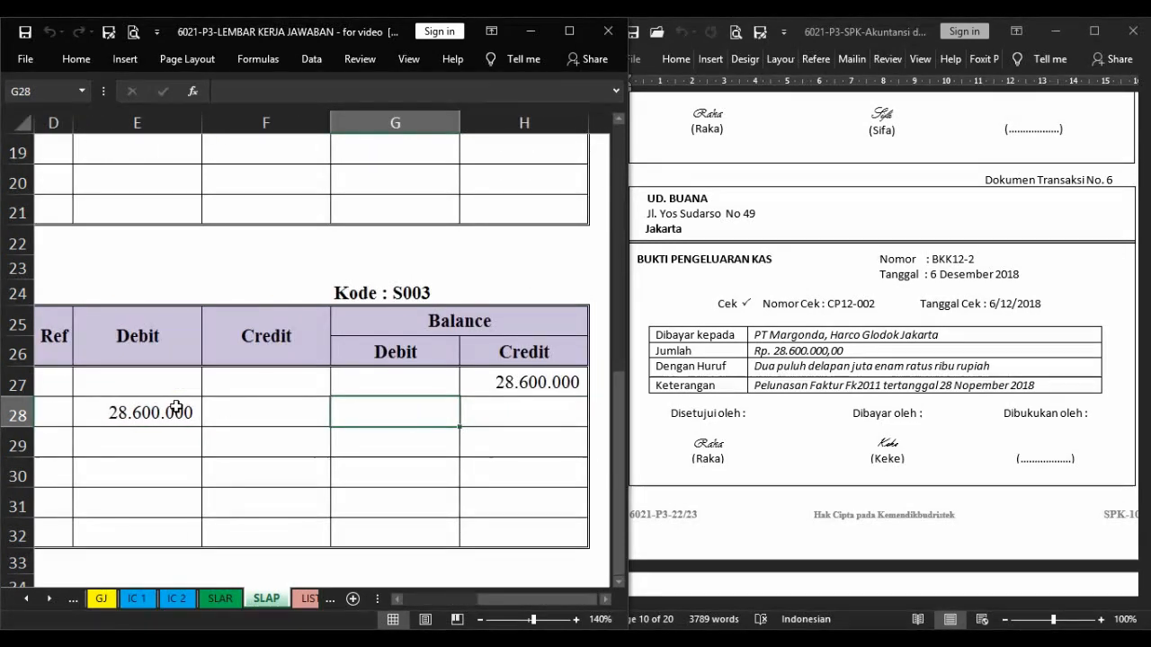
pyautogui.click(528, 414)
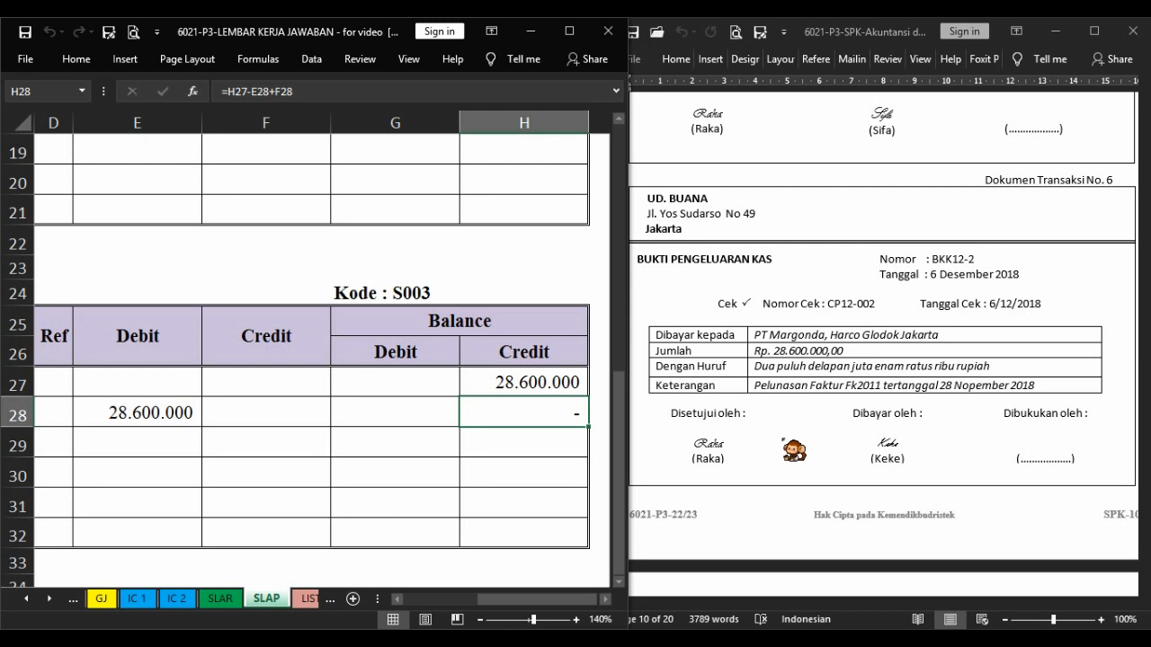
# Start sales return NK12-1 on the HP Pavilion 14 inventory card with day 7, its evidence number and the description Retur Digital Elex.
pyautogui.scroll(-10, 881, 193)
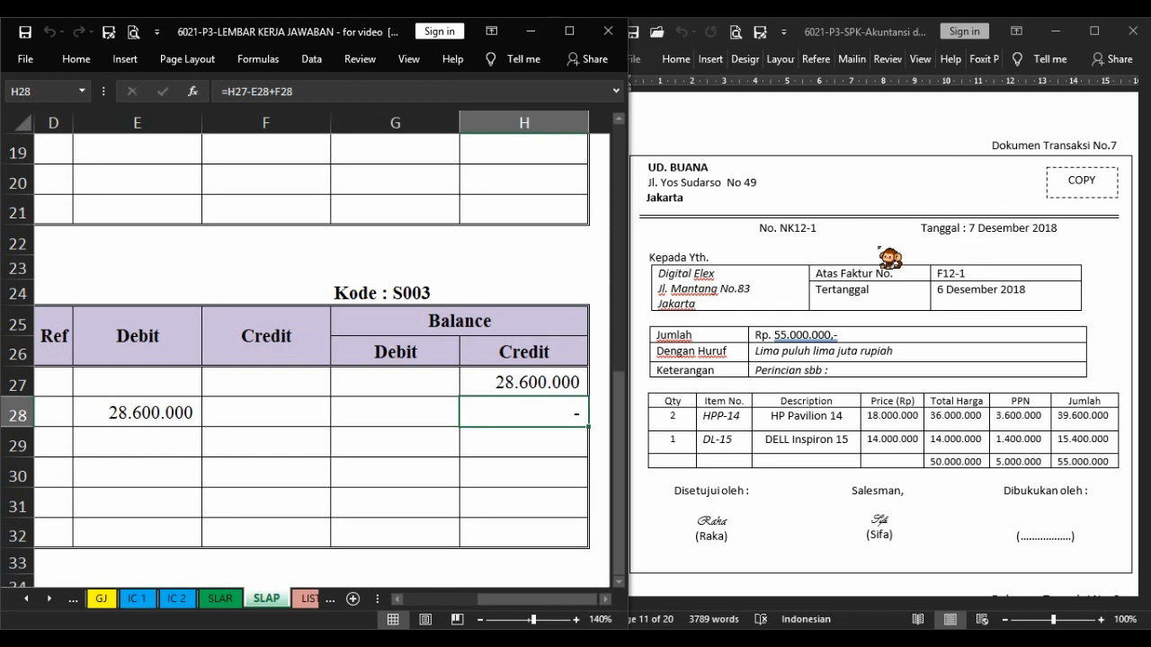
pyautogui.click(140, 598)
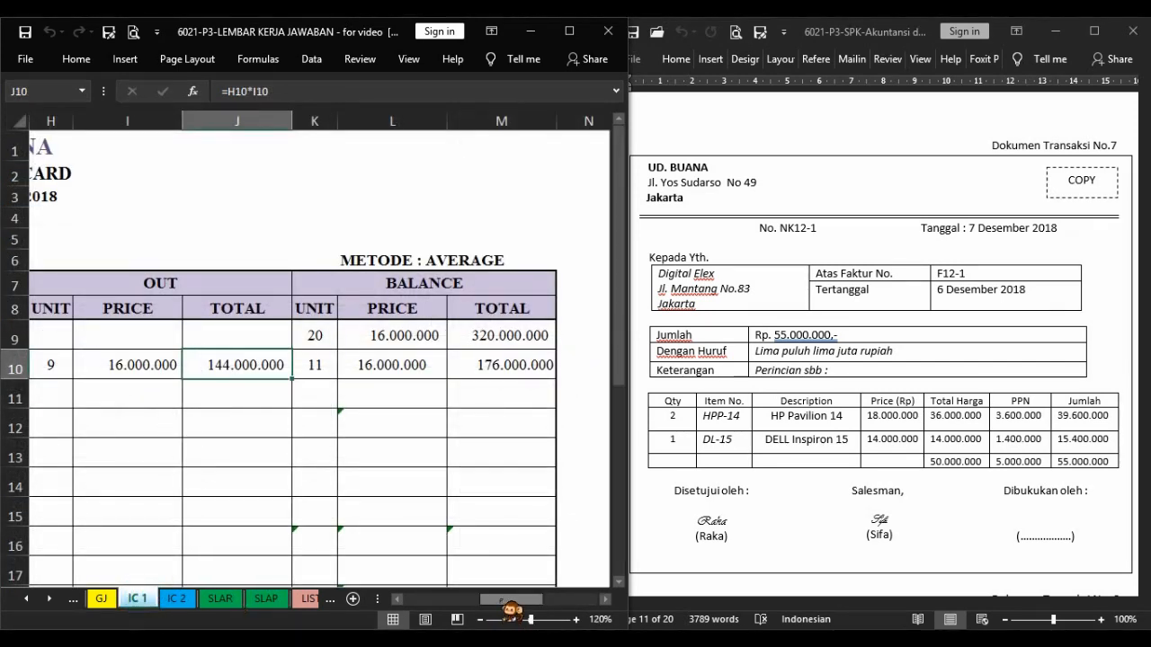
pyautogui.moveTo(509, 599); pyautogui.dragTo(430, 600)
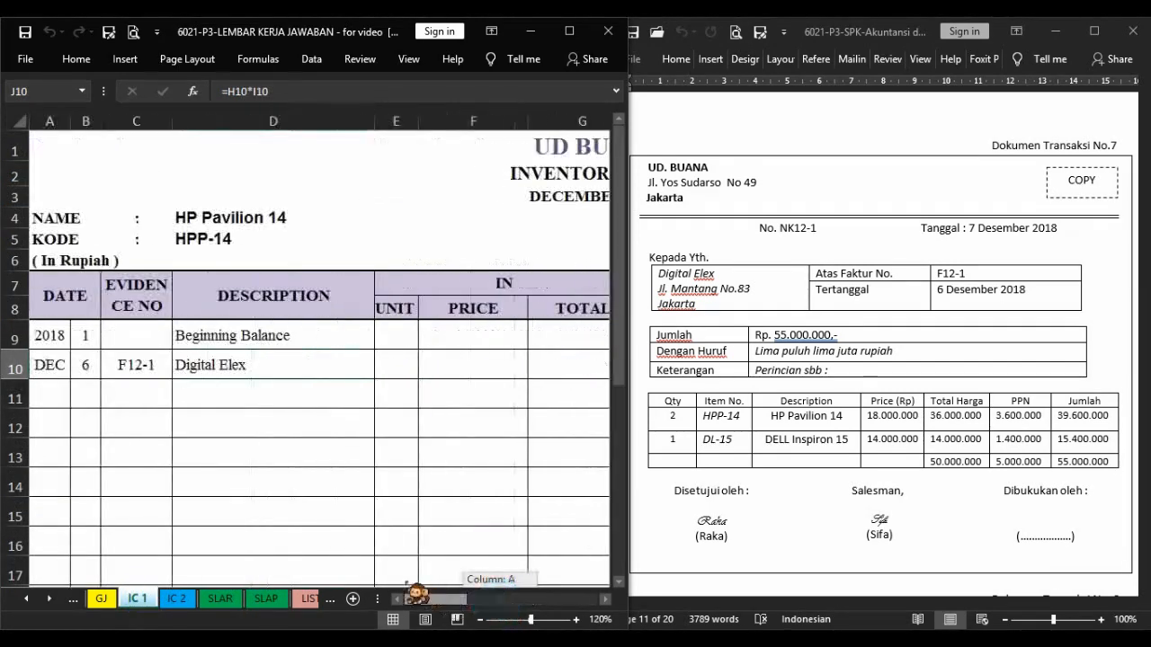
pyautogui.click(88, 390)
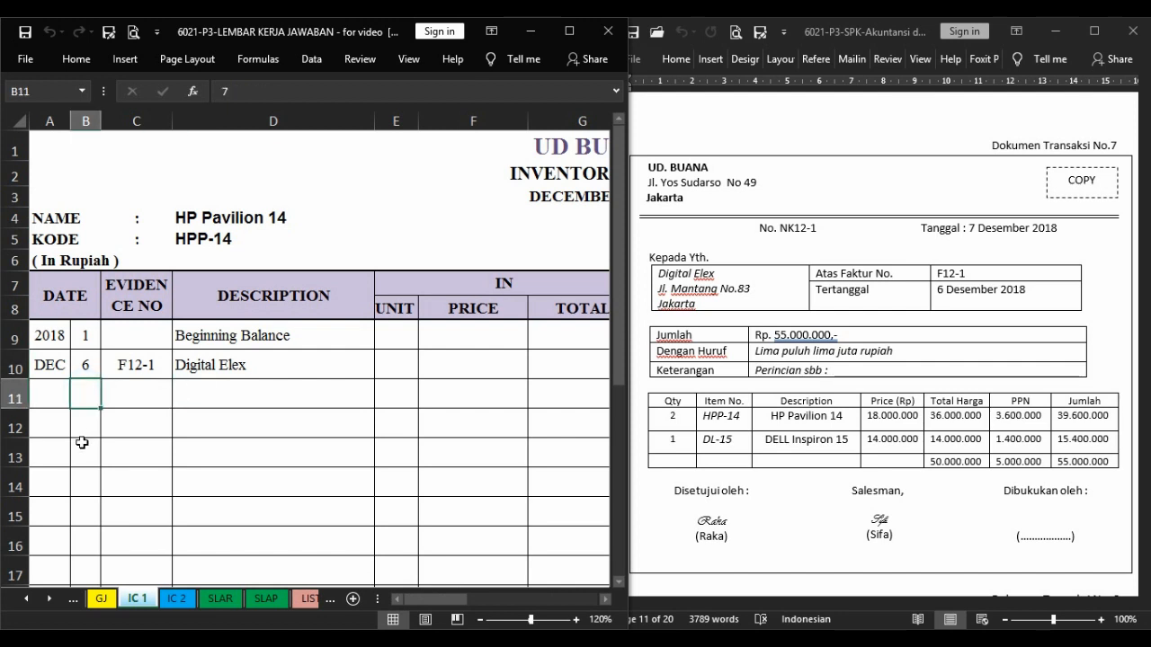
pyautogui.press('Tab')
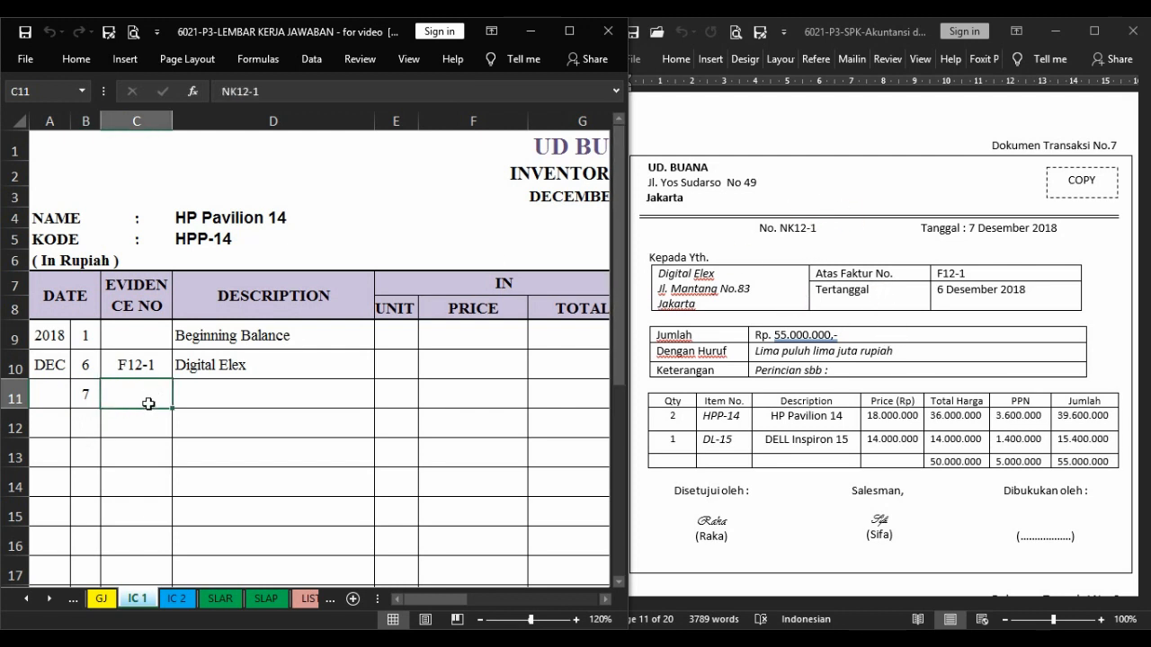
pyautogui.press('Tab')
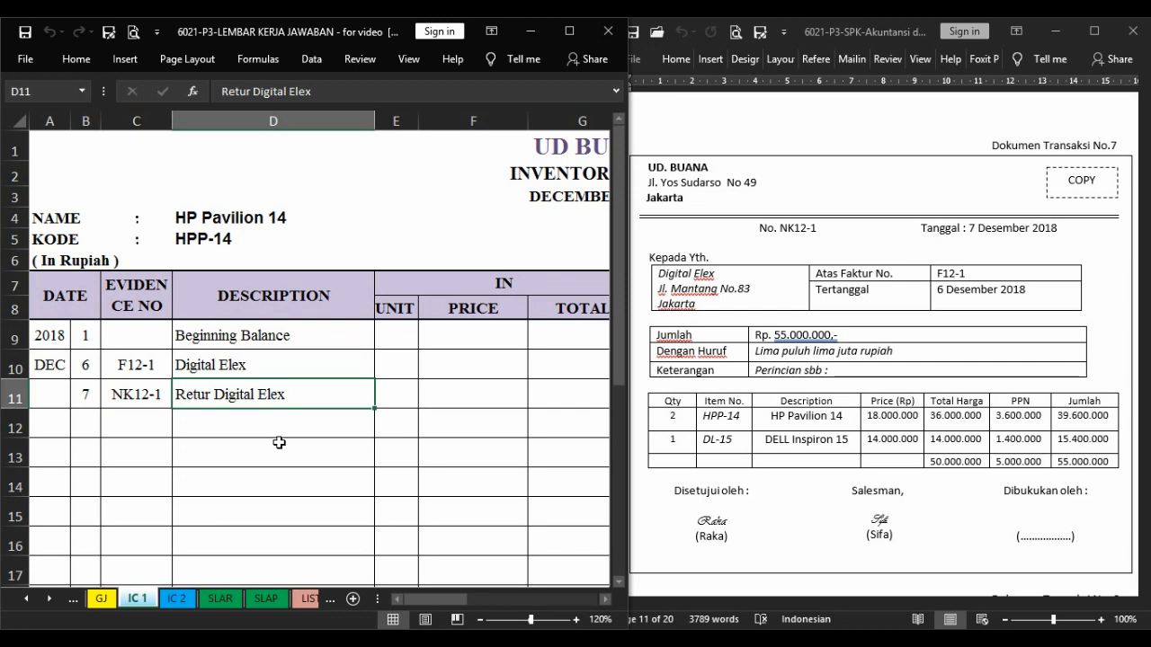
# Record the HP Pavilion 14 return as -2 units out, with the price linked by =I10 and the total computed with =I11*H11.
pyautogui.press('Right')
pyautogui.press('Right')
pyautogui.press('Right')
pyautogui.press('Right')
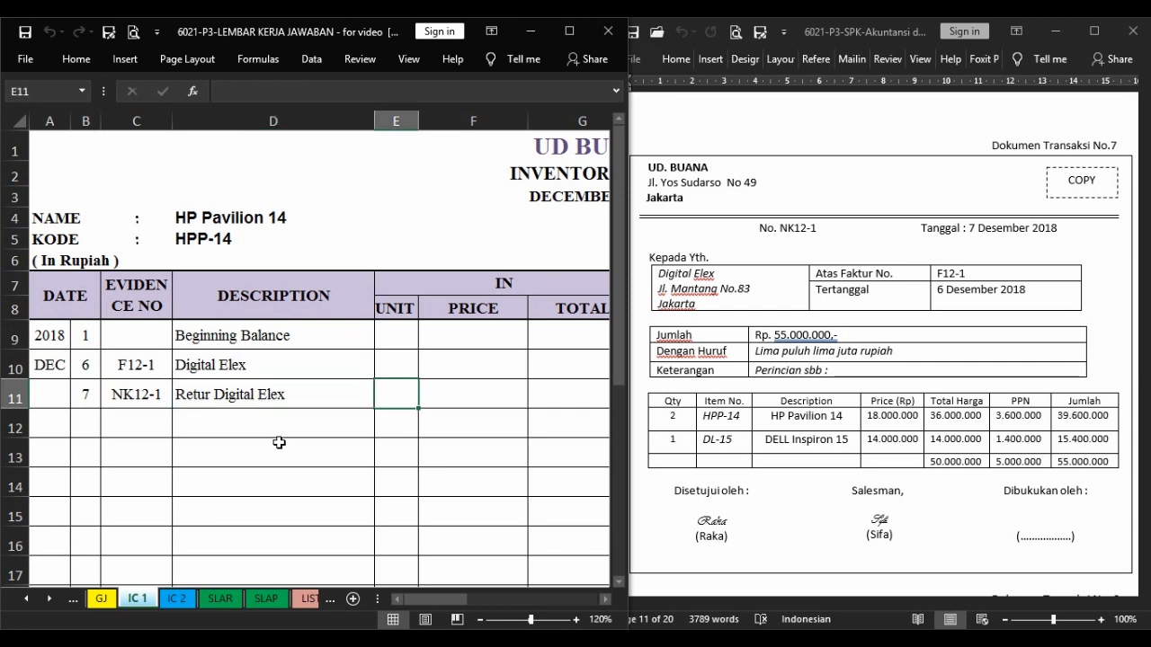
pyautogui.hscroll(2, 279, 442)
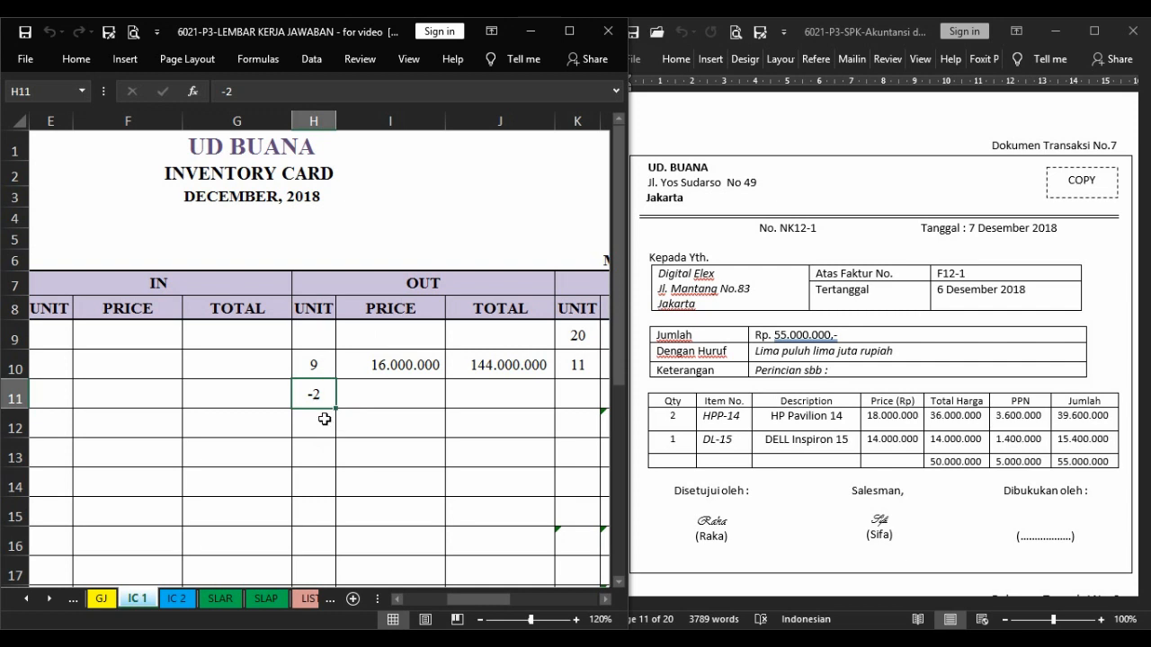
pyautogui.press('Right')
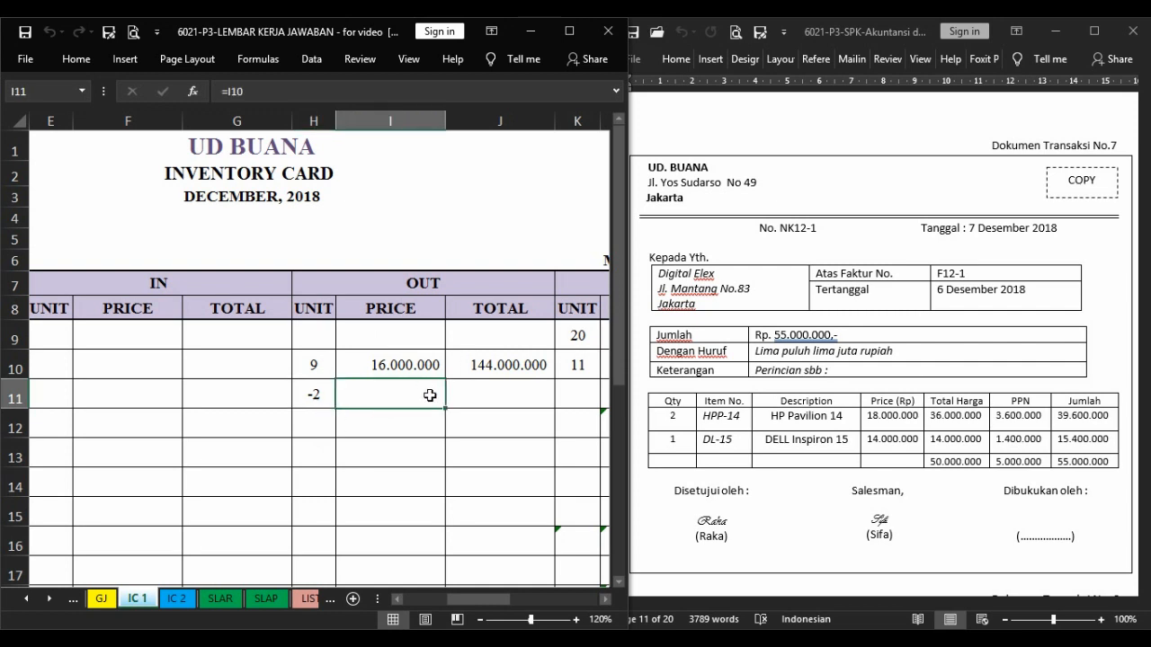
pyautogui.press('F4')
pyautogui.press('Right')
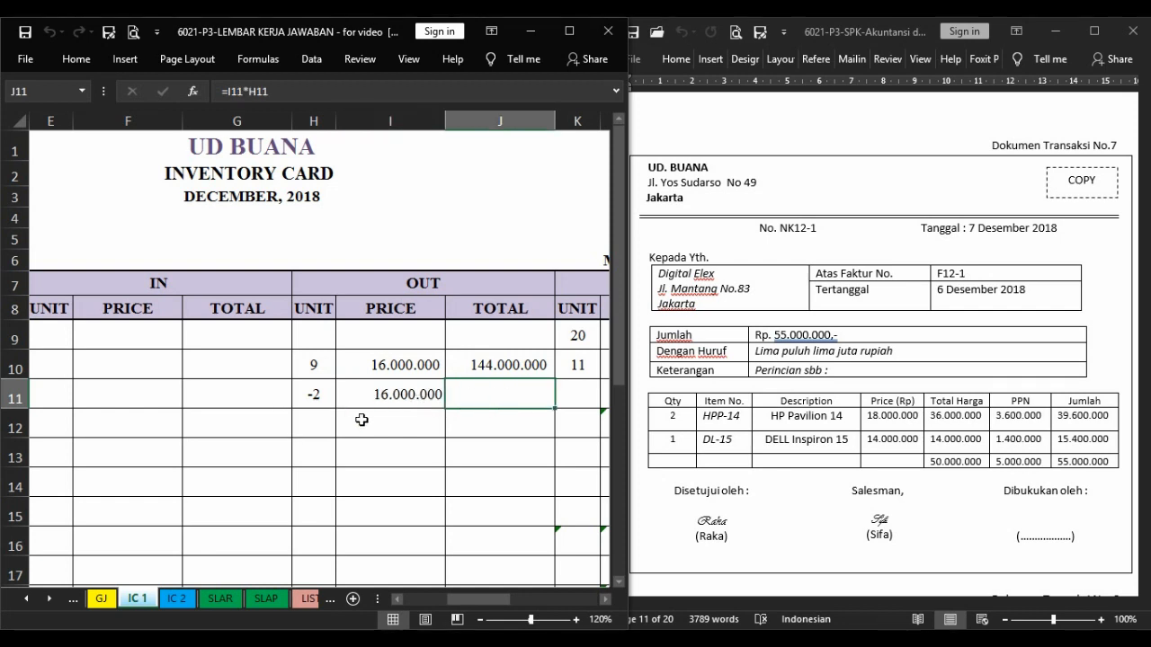
pyautogui.press('F4')
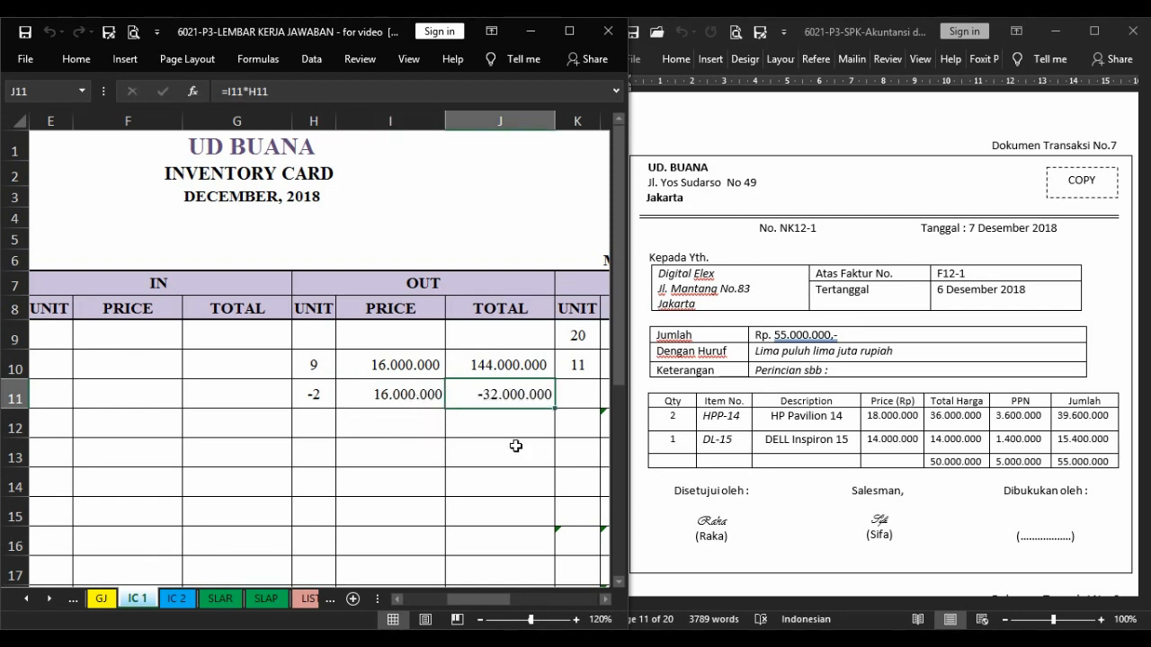
# Fill the HP Pavilion 14 balance for the return with units =K10-H11, price =L10 and total =L11*K11.
pyautogui.press('Right')
pyautogui.press('Right')
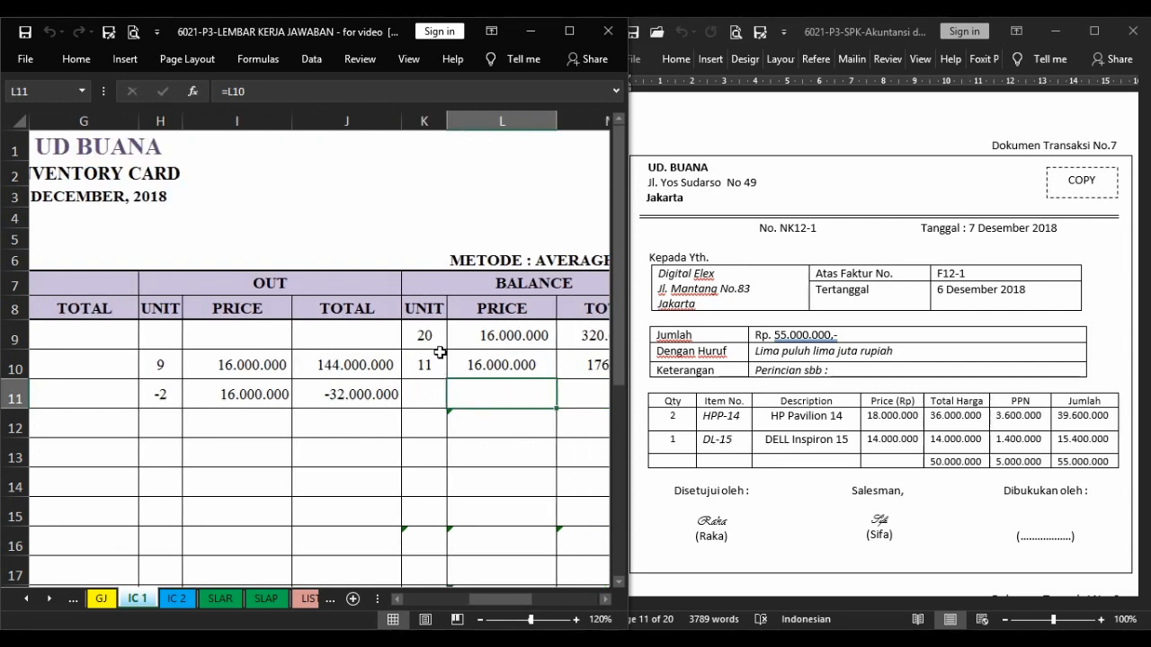
pyautogui.click(428, 398)
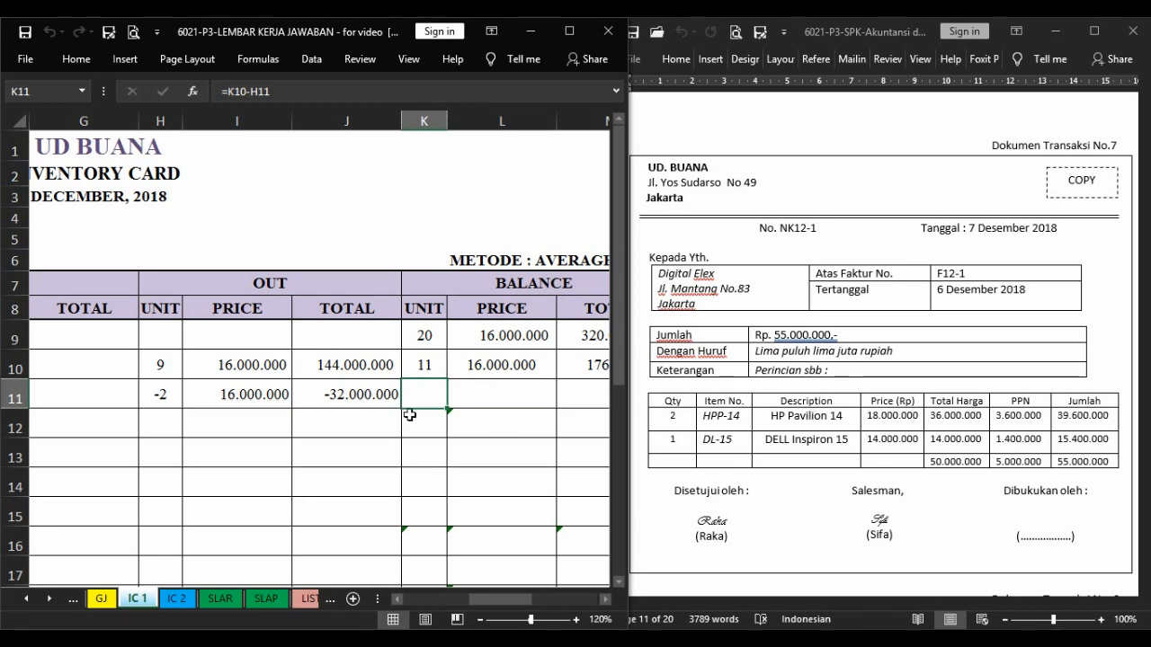
pyautogui.press('Right')
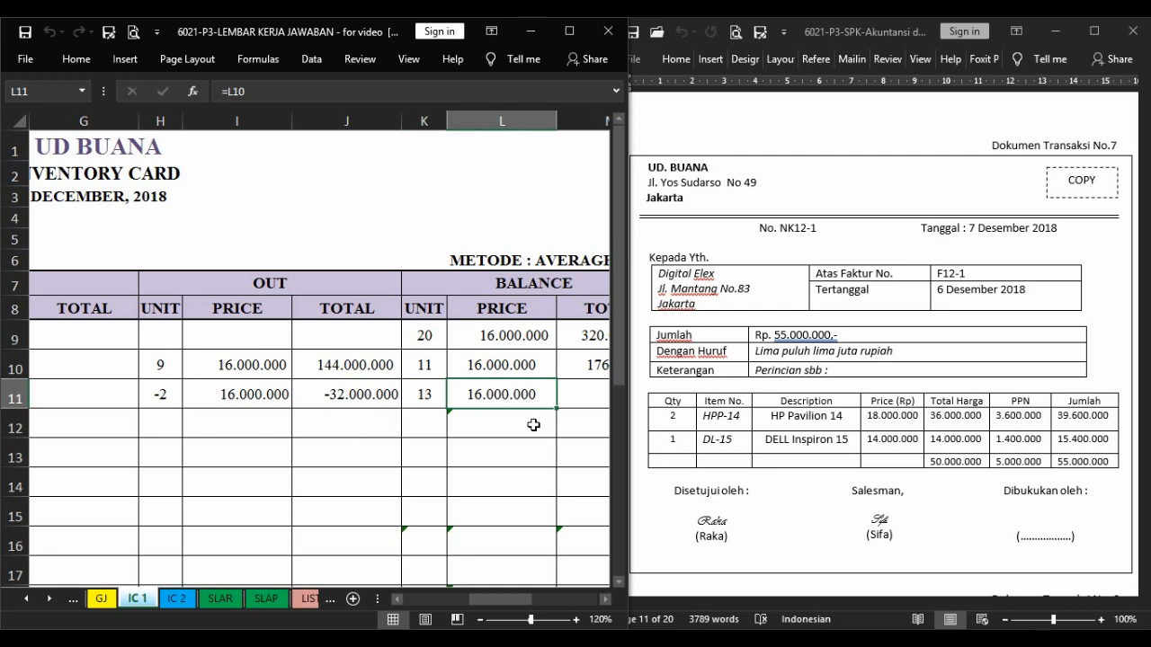
pyautogui.press('Right')
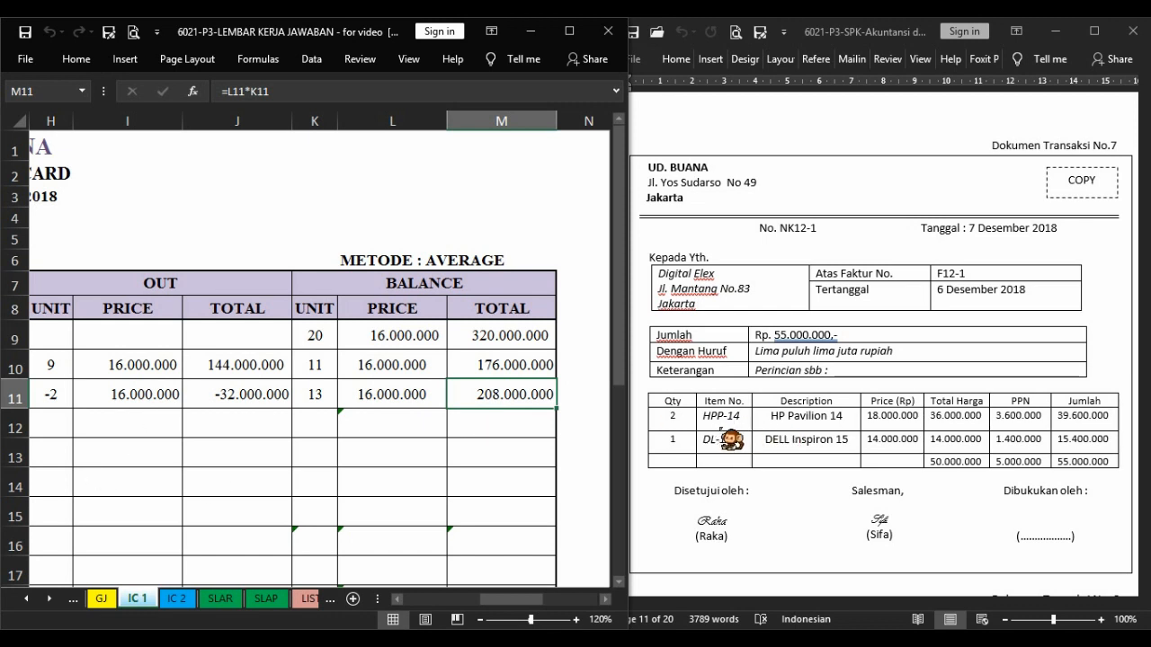
# Start return NK12-1 on the DELL Inspiron 15 inventory card with day 7, its evidence number and the description Retur Digital Elex.
pyautogui.click(191, 600)
pyautogui.moveTo(502, 601); pyautogui.dragTo(427, 601)
pyautogui.click(84, 360)
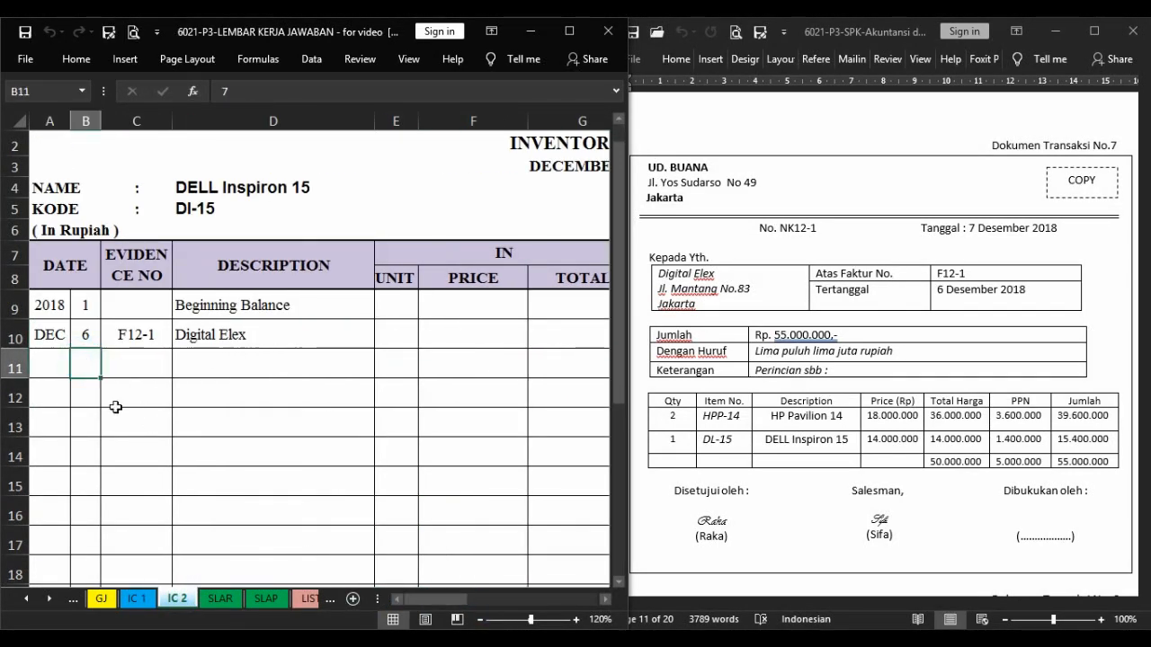
pyautogui.press('Right')
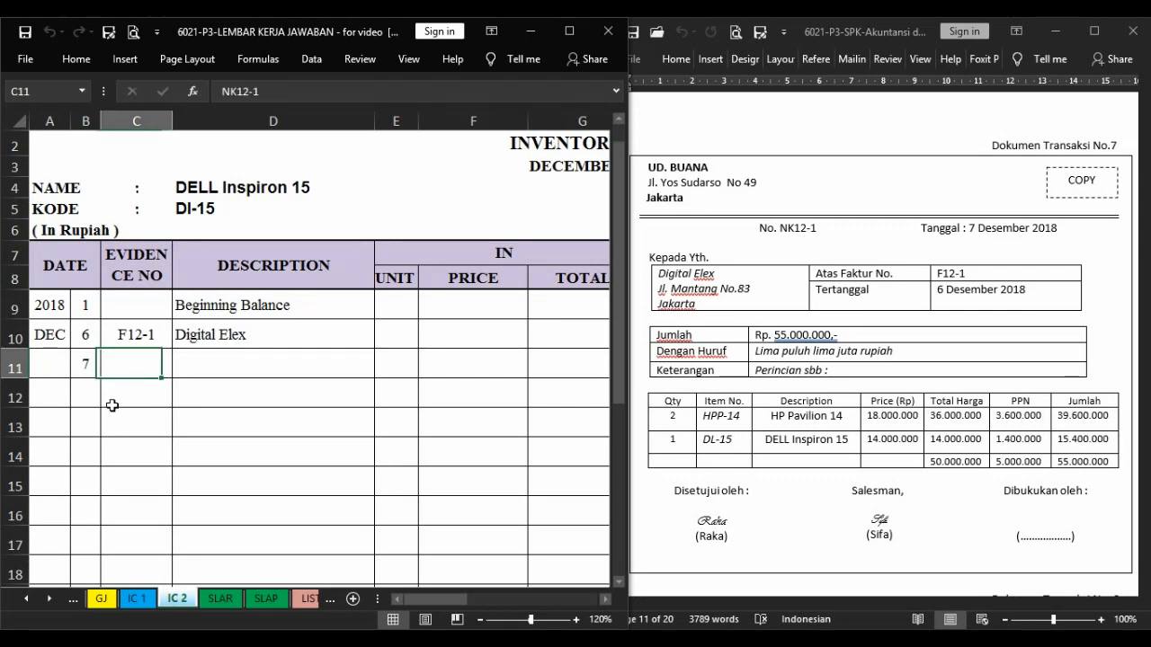
pyautogui.press('Right')
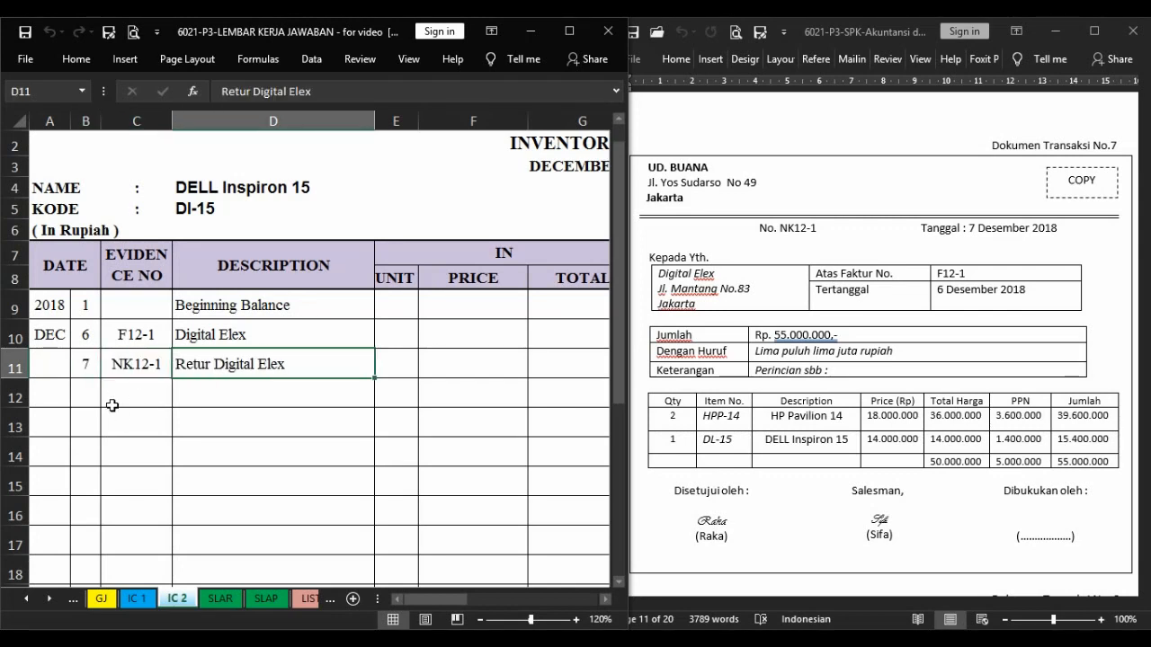
# Record the DELL Inspiron 15 return as -1 unit out, with price =I10 and total =I11*H11.
pyautogui.press('Right')
pyautogui.press('Right')
pyautogui.press('Right')
pyautogui.press('Right')
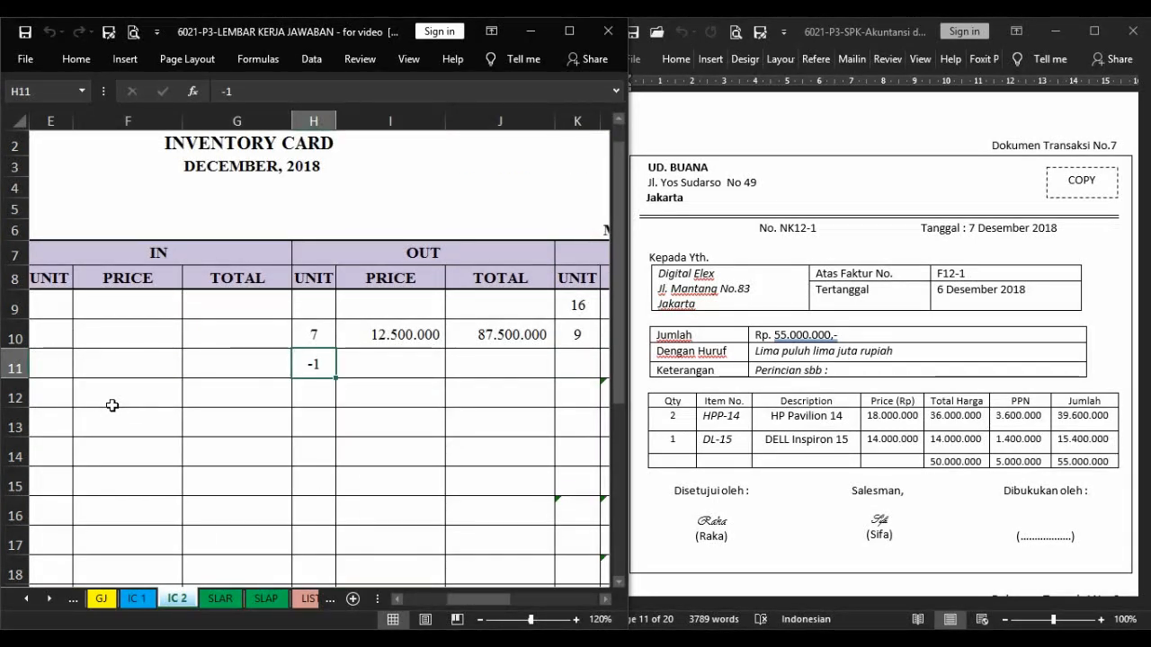
pyautogui.press('Right')
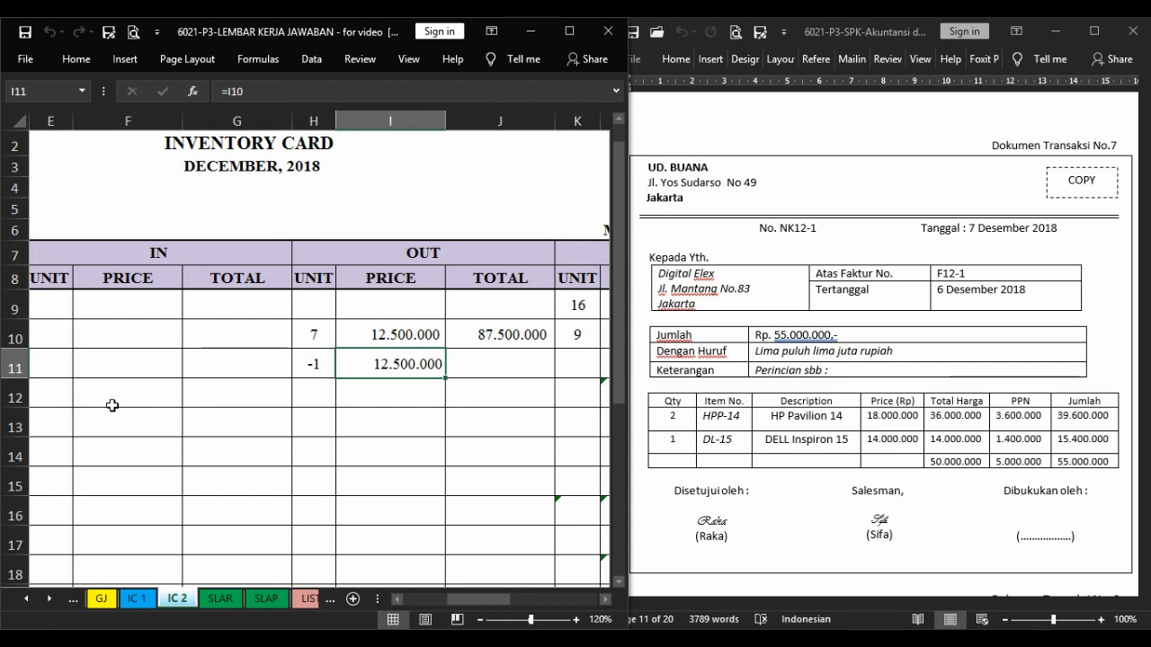
pyautogui.click(523, 368)
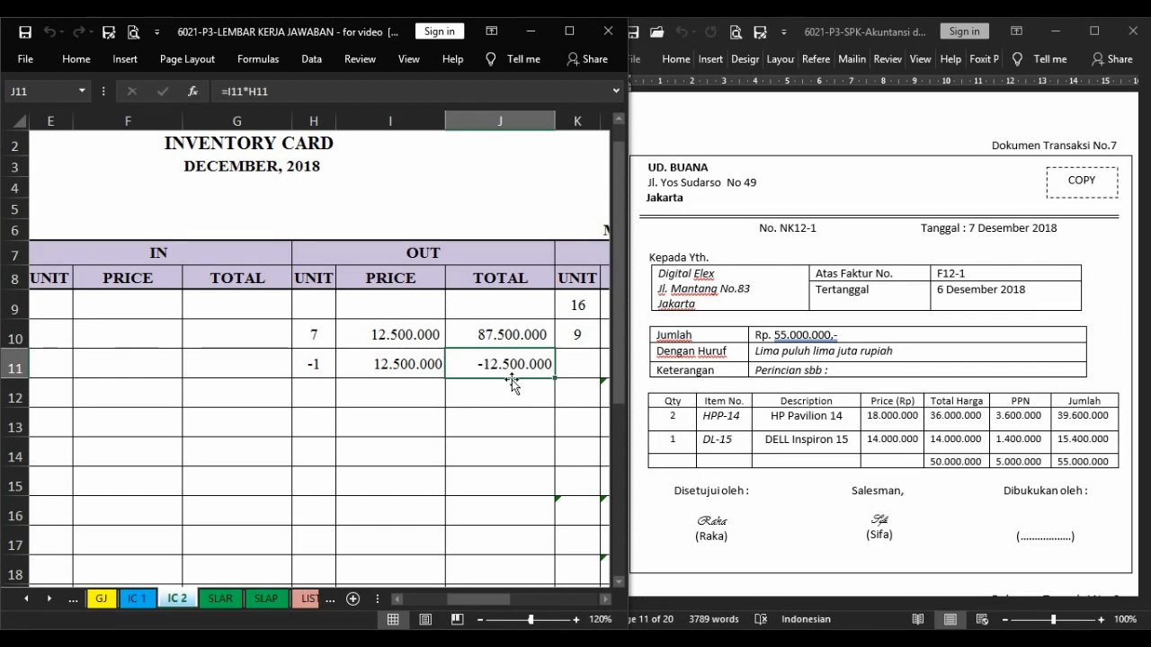
# Compute the DELL Inspiron 15 balance units for the return row with =K10-H11.
pyautogui.press('Right')
pyautogui.press('Right')
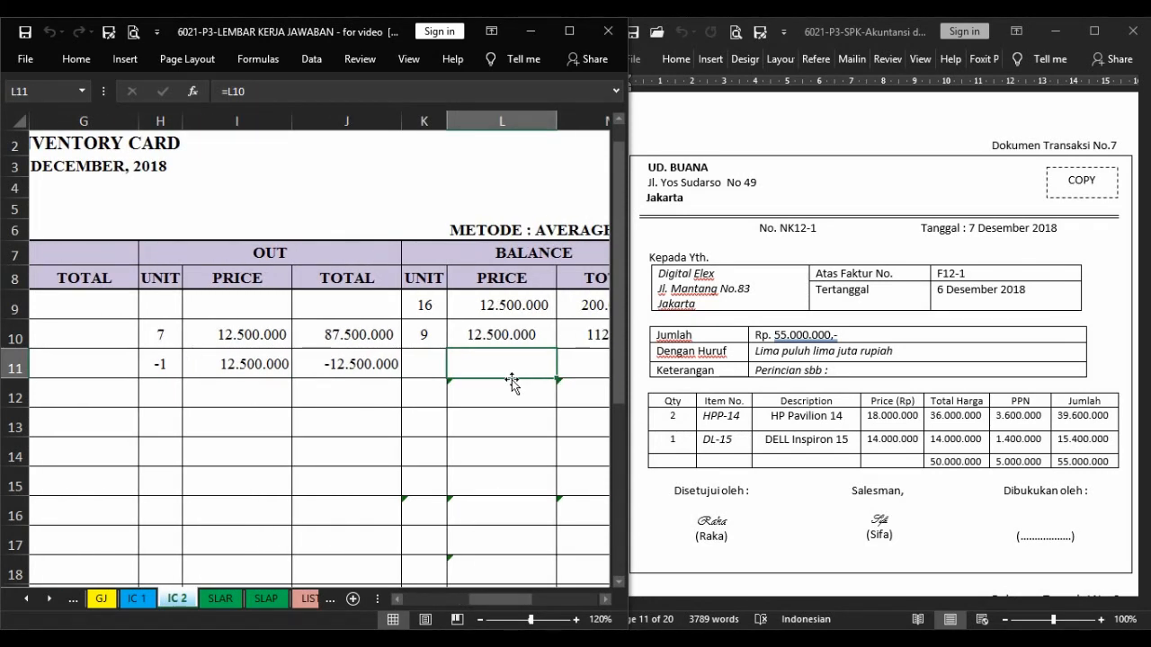
pyautogui.click(431, 368)
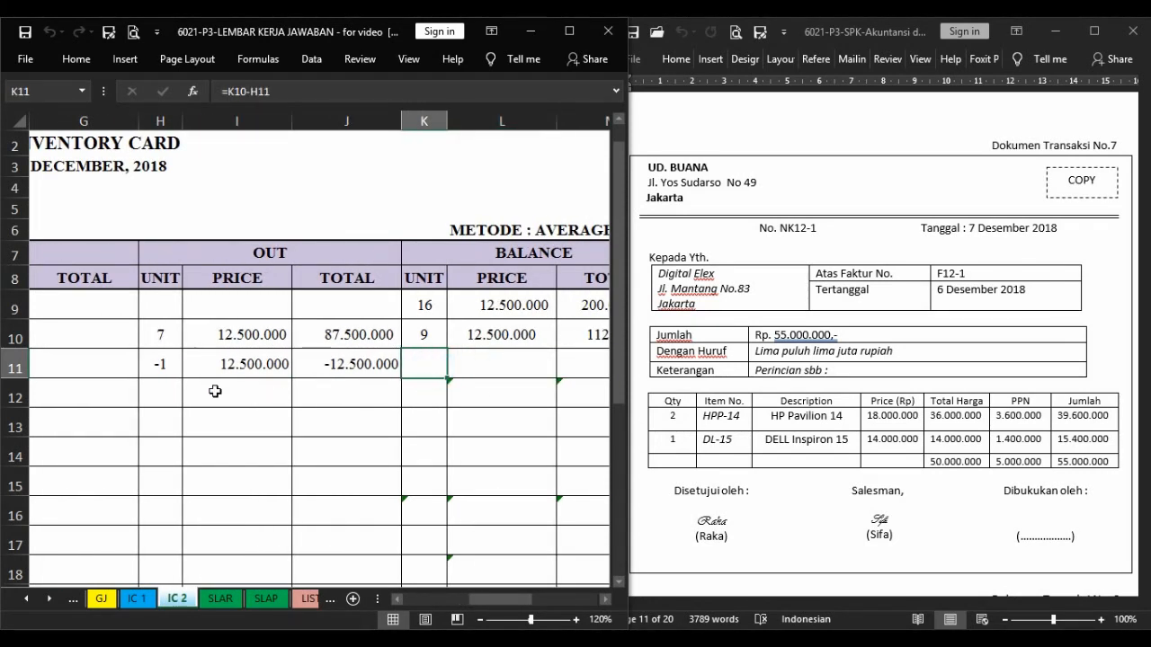